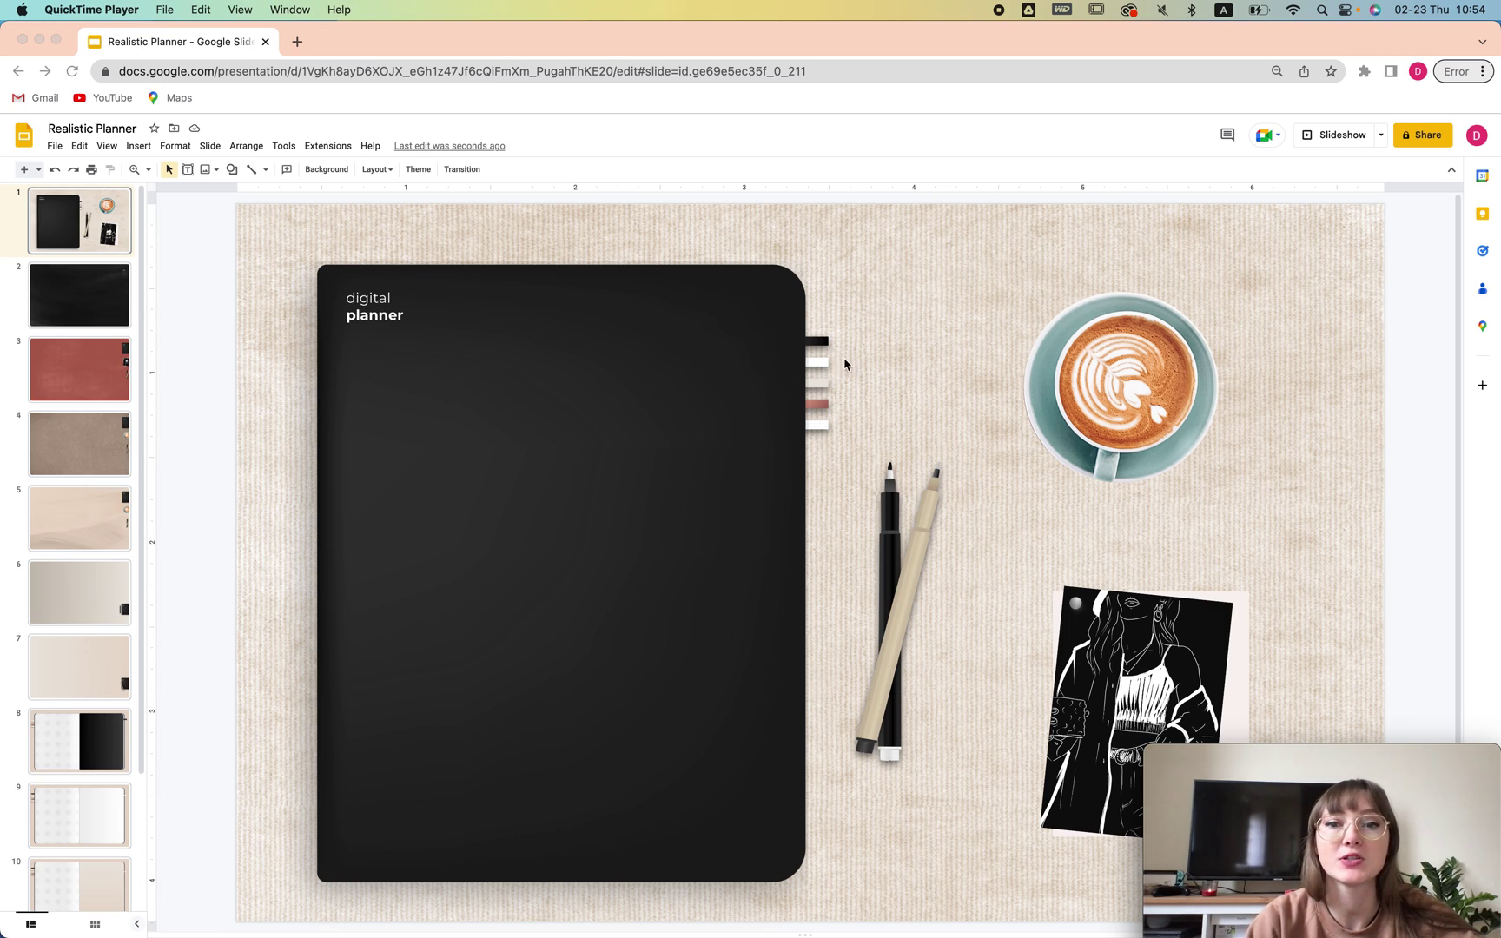
Move the group of five small tabs away from the planner's edge to beside the coffee cup
left_click(816, 461)
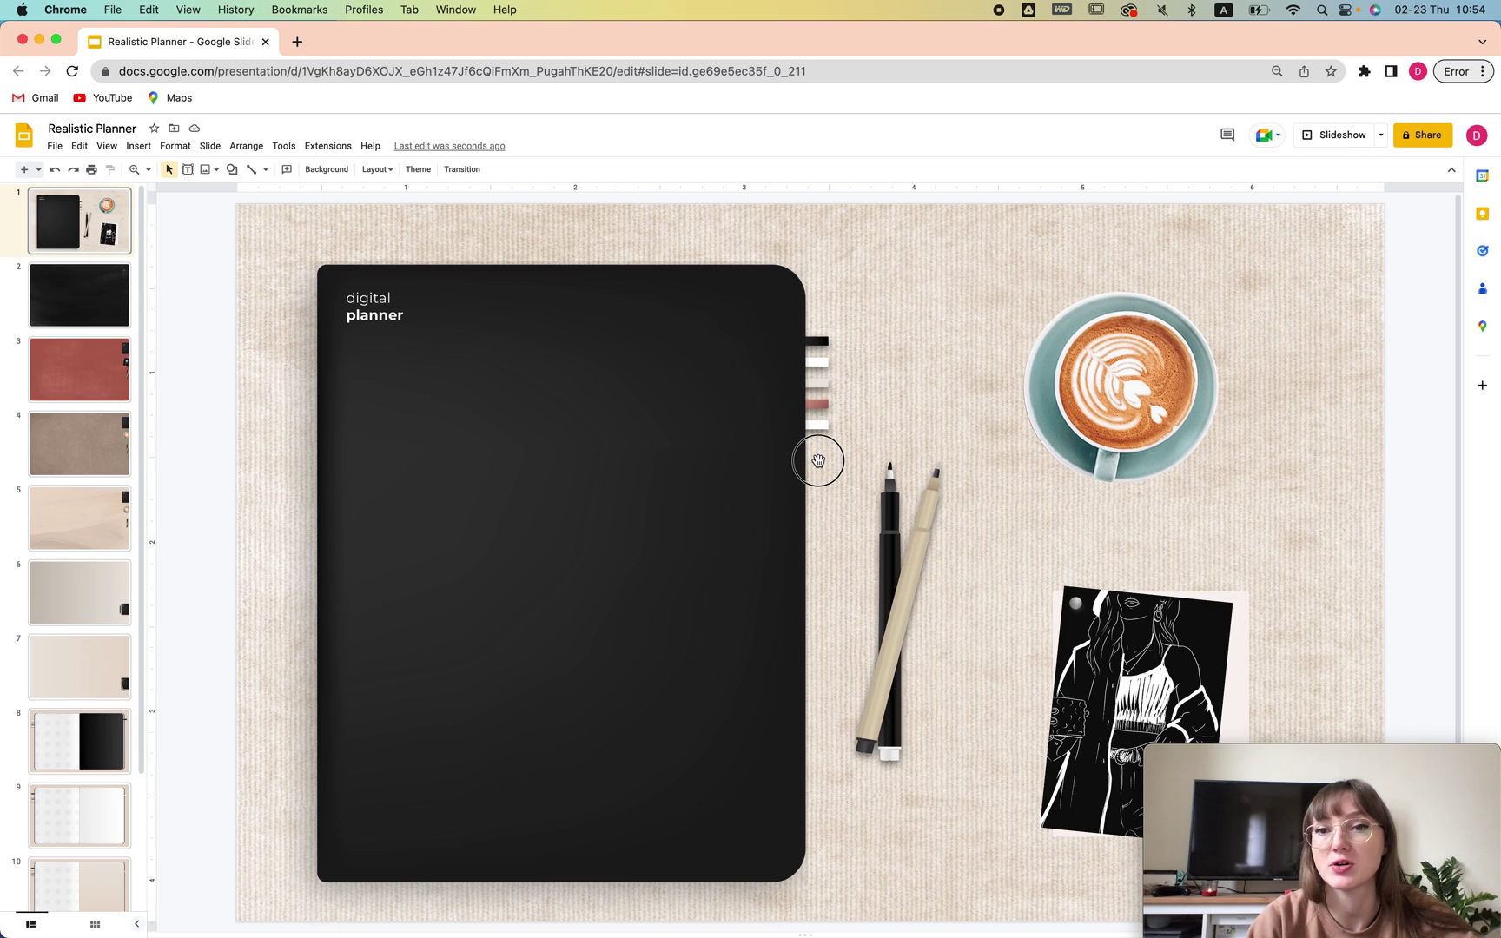
left_click(819, 339)
left_click(839, 323)
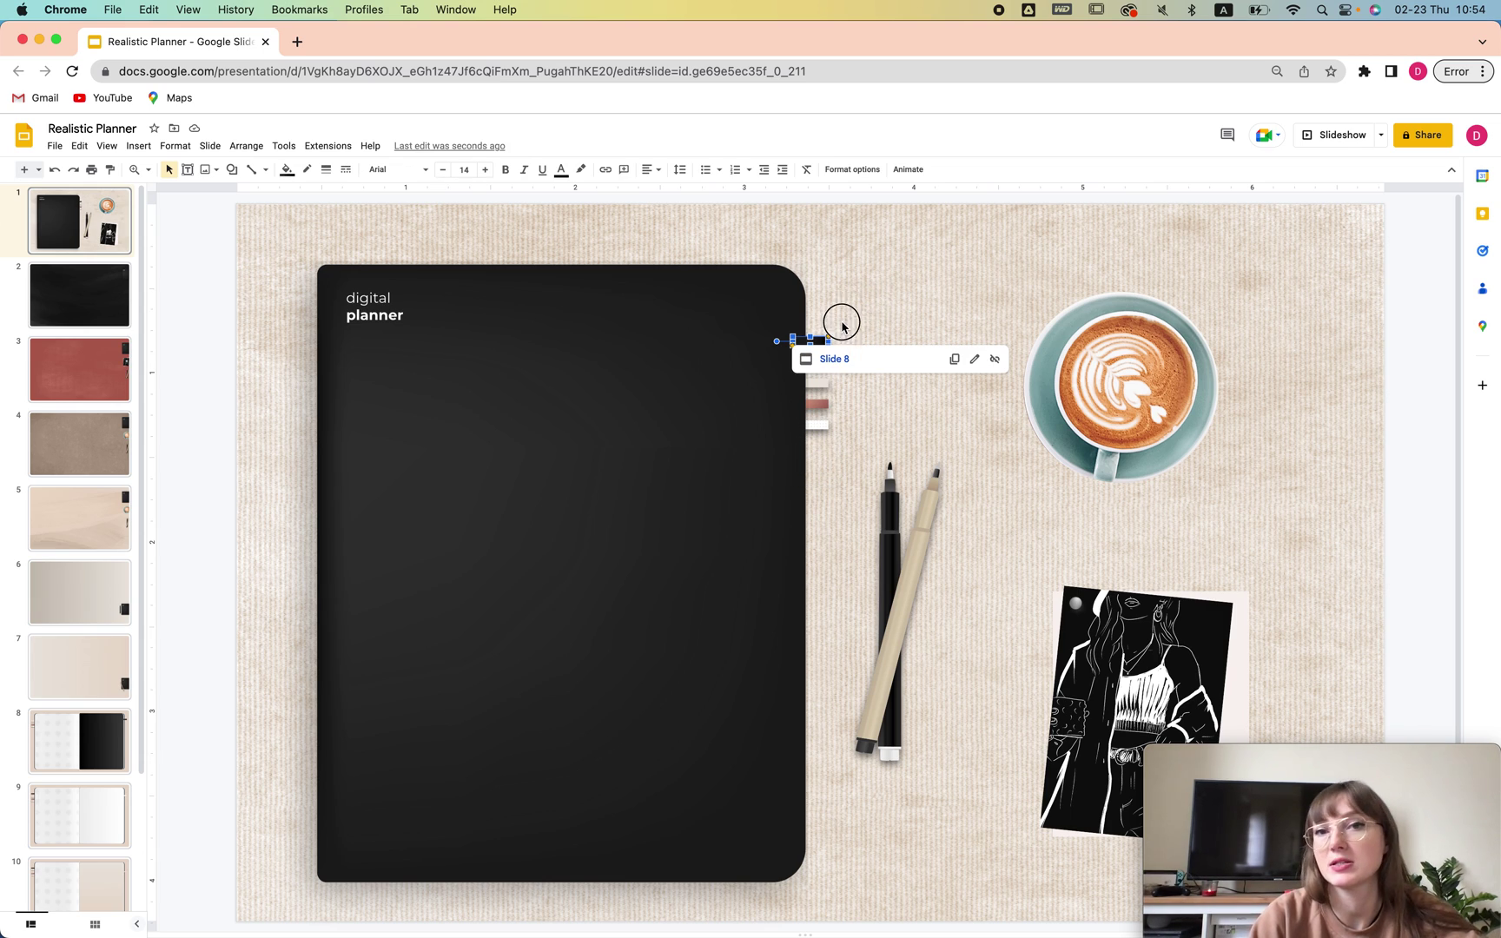
left_click(819, 385)
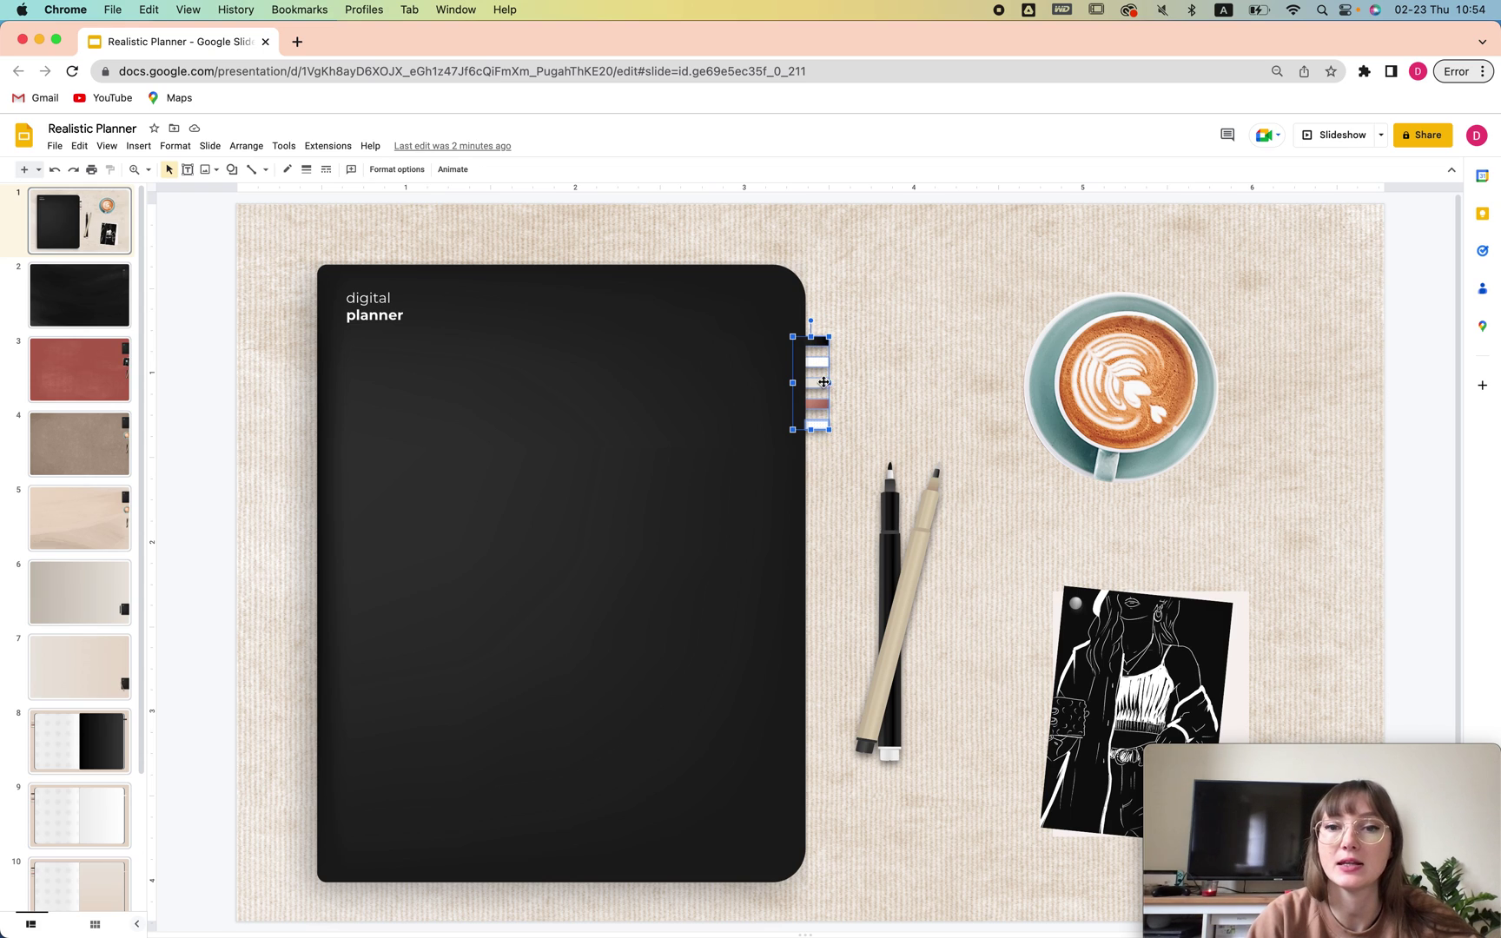
left_click_drag(819, 385, 996, 383)
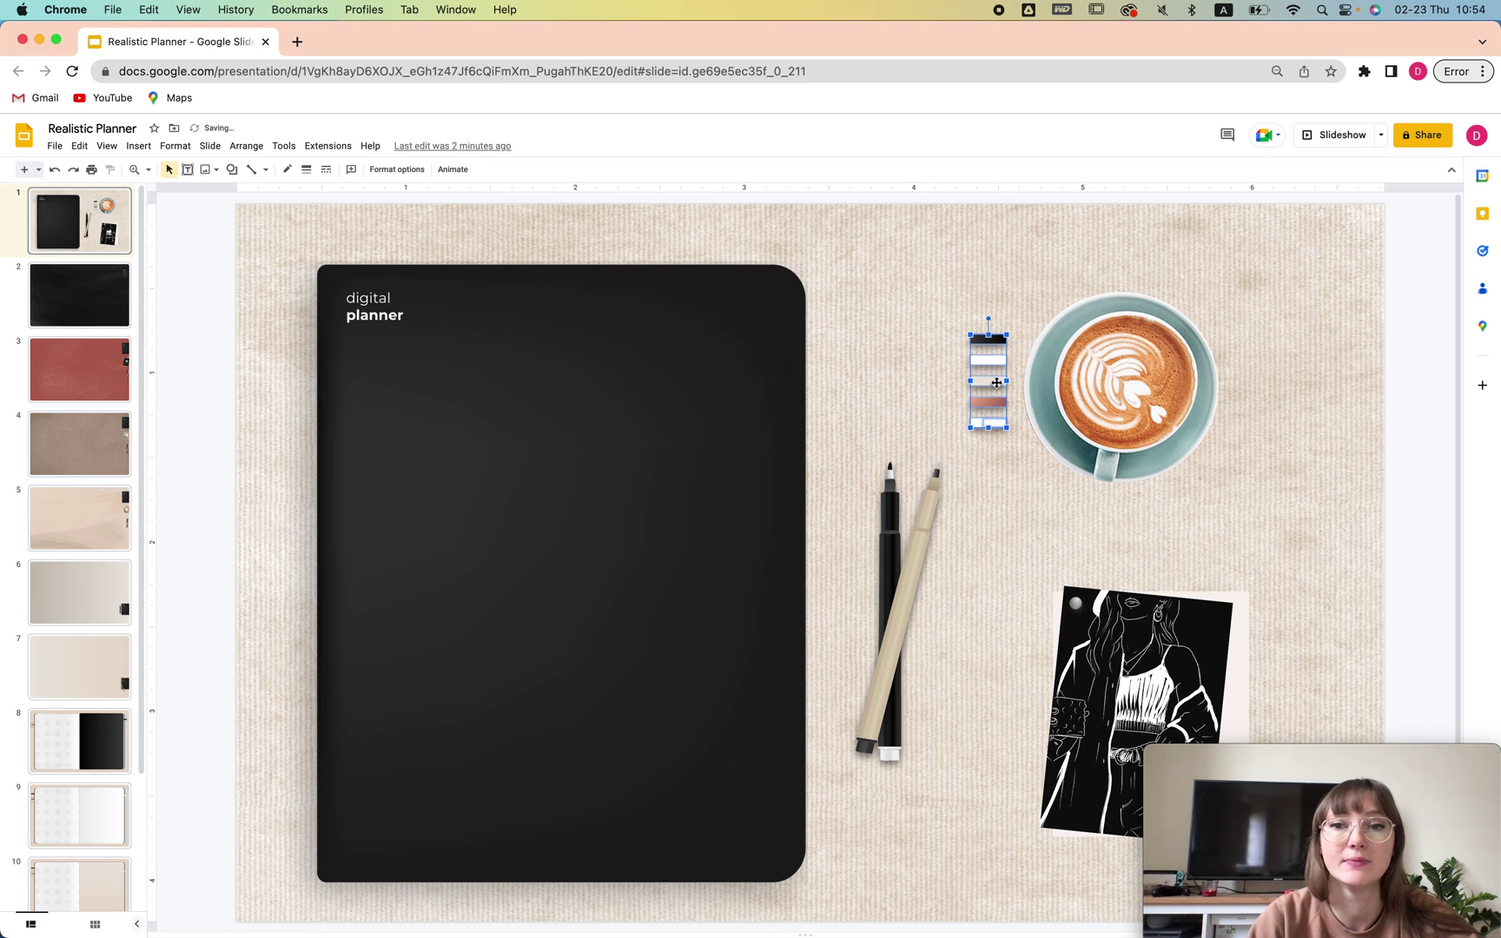
Draw a small horizontal rectangle with two rounded same-side corners beside the planner's upper-right corner and make its border transparent
left_click(232, 171)
mouse_move(267, 194)
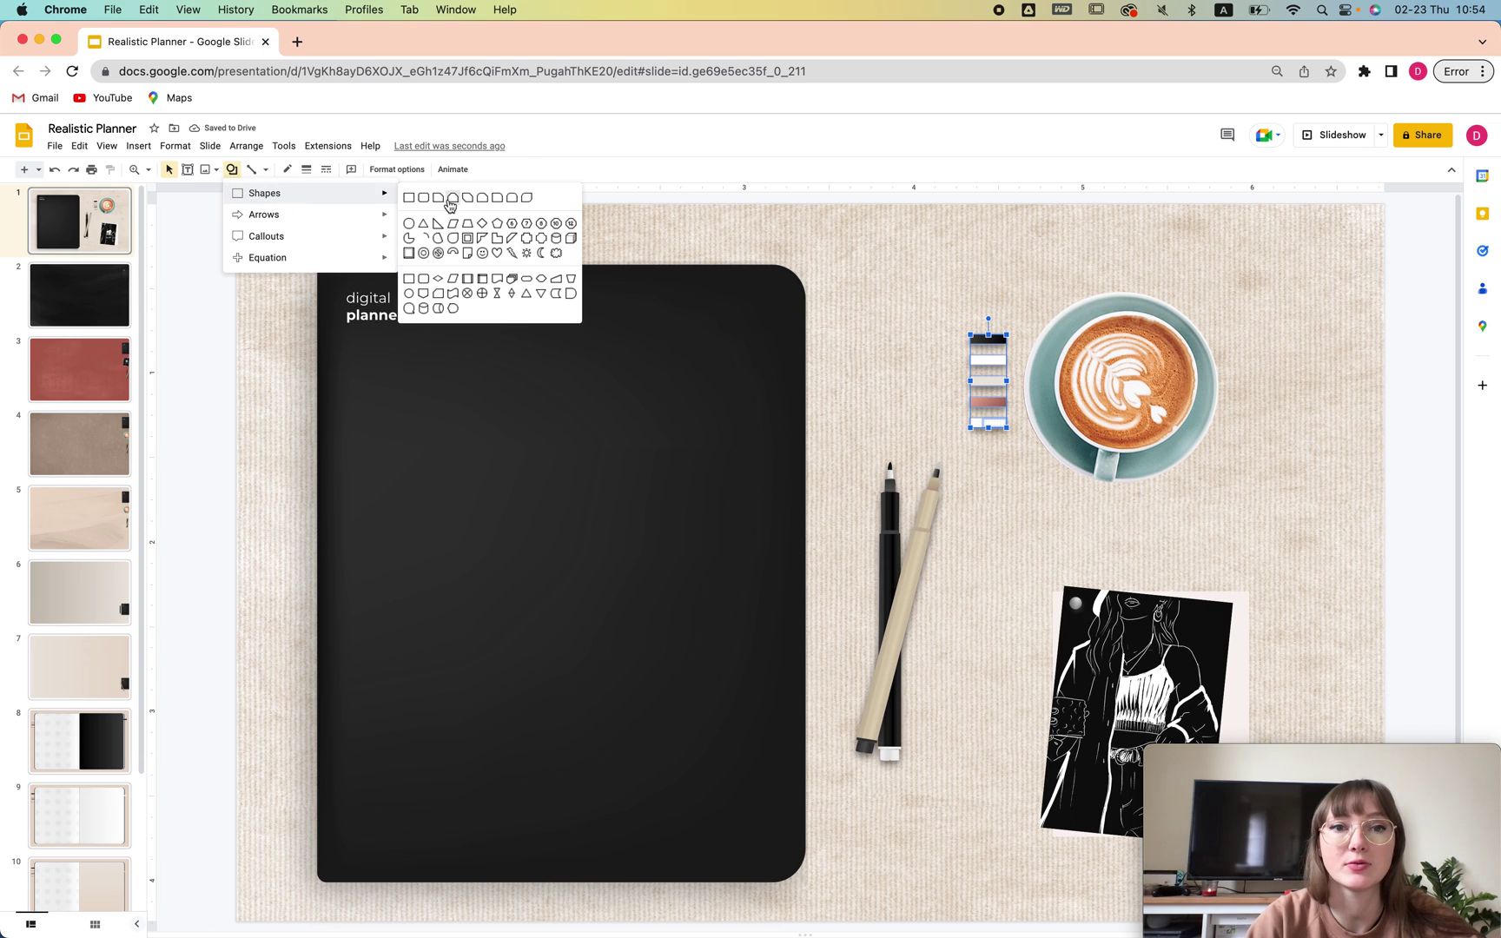
left_click(512, 197)
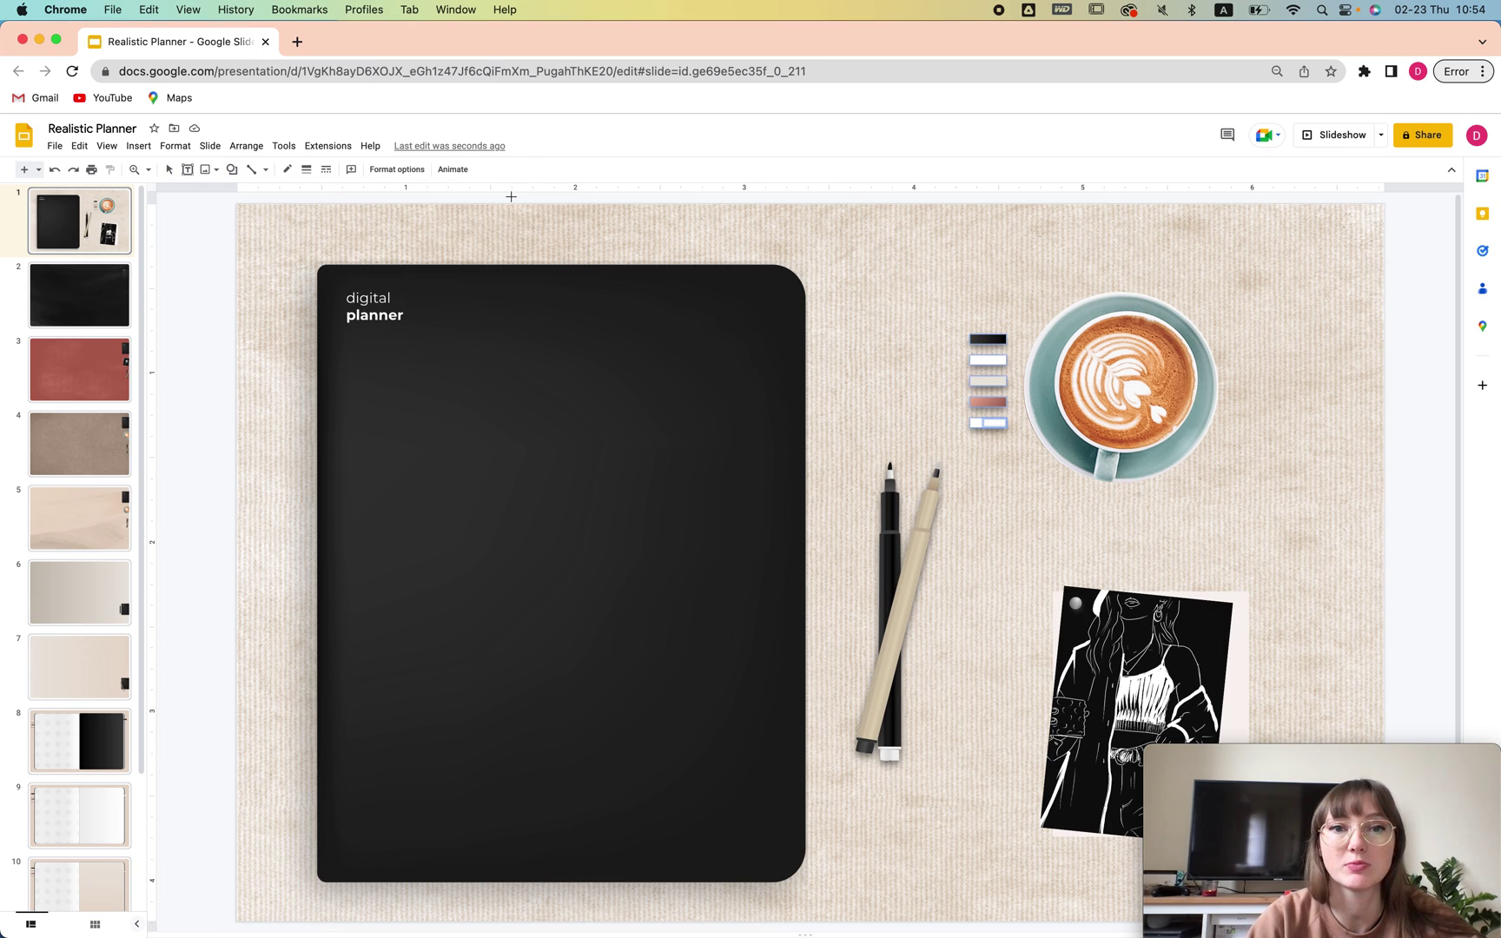
left_click_drag(823, 262, 912, 297)
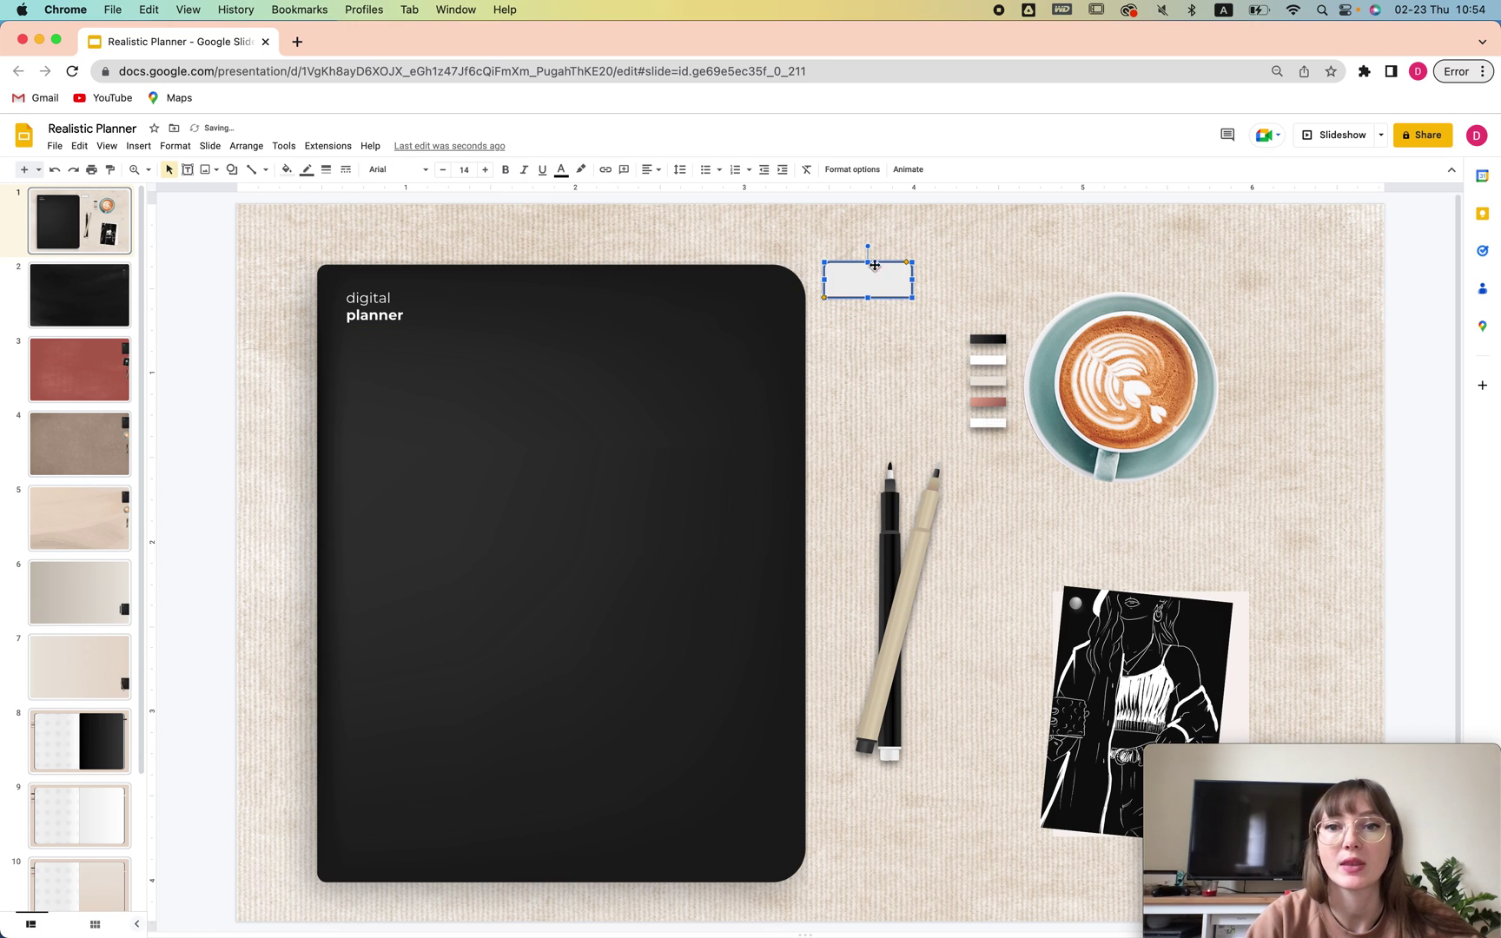
left_click(307, 170)
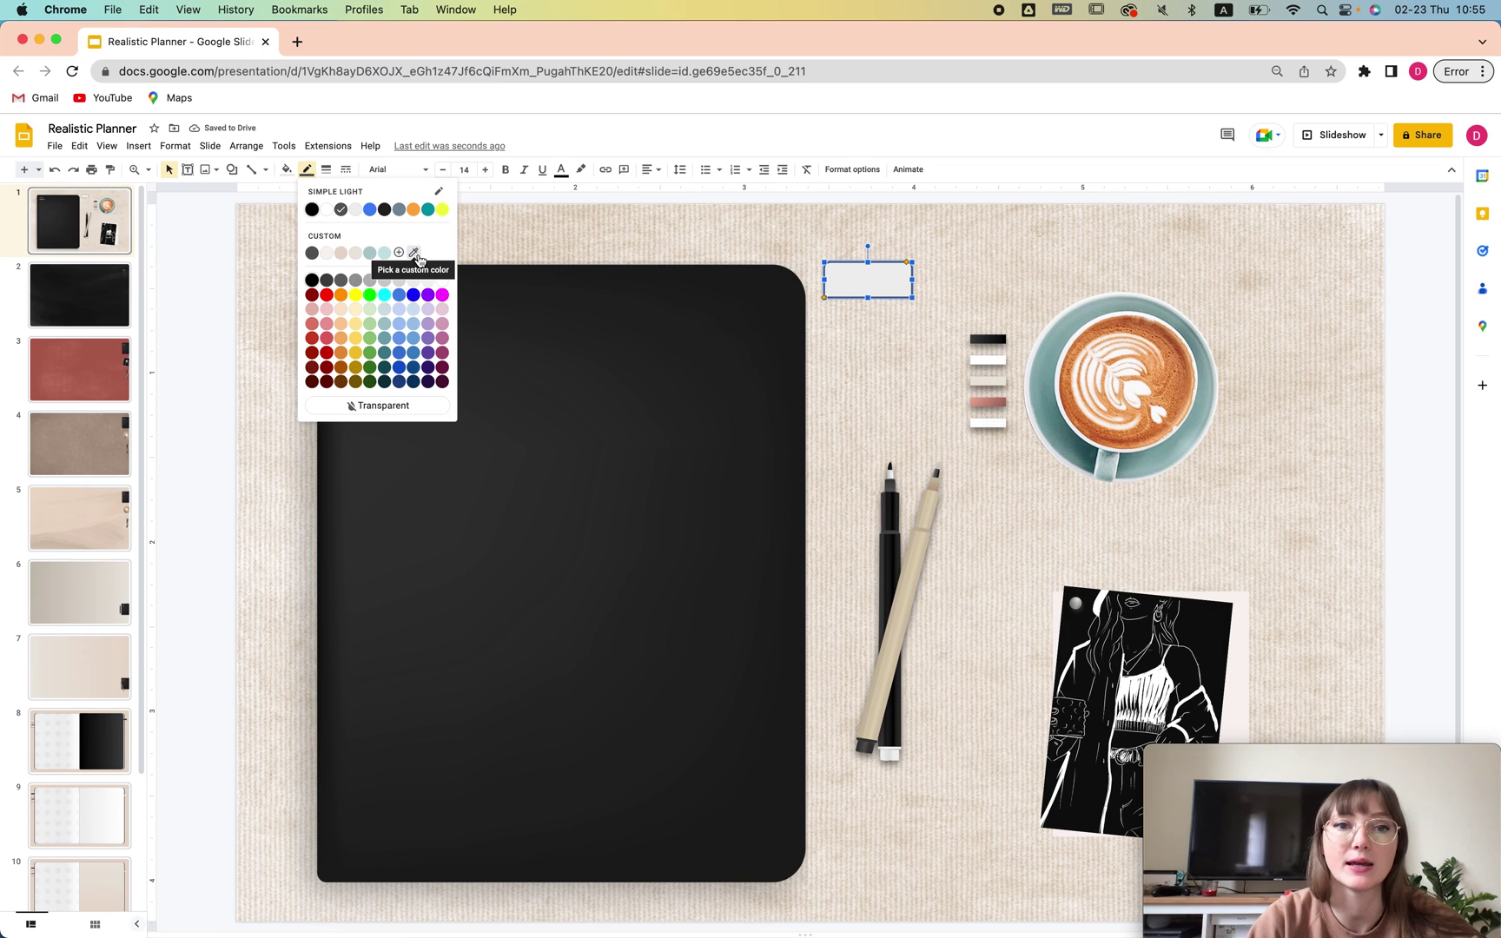
left_click(398, 405)
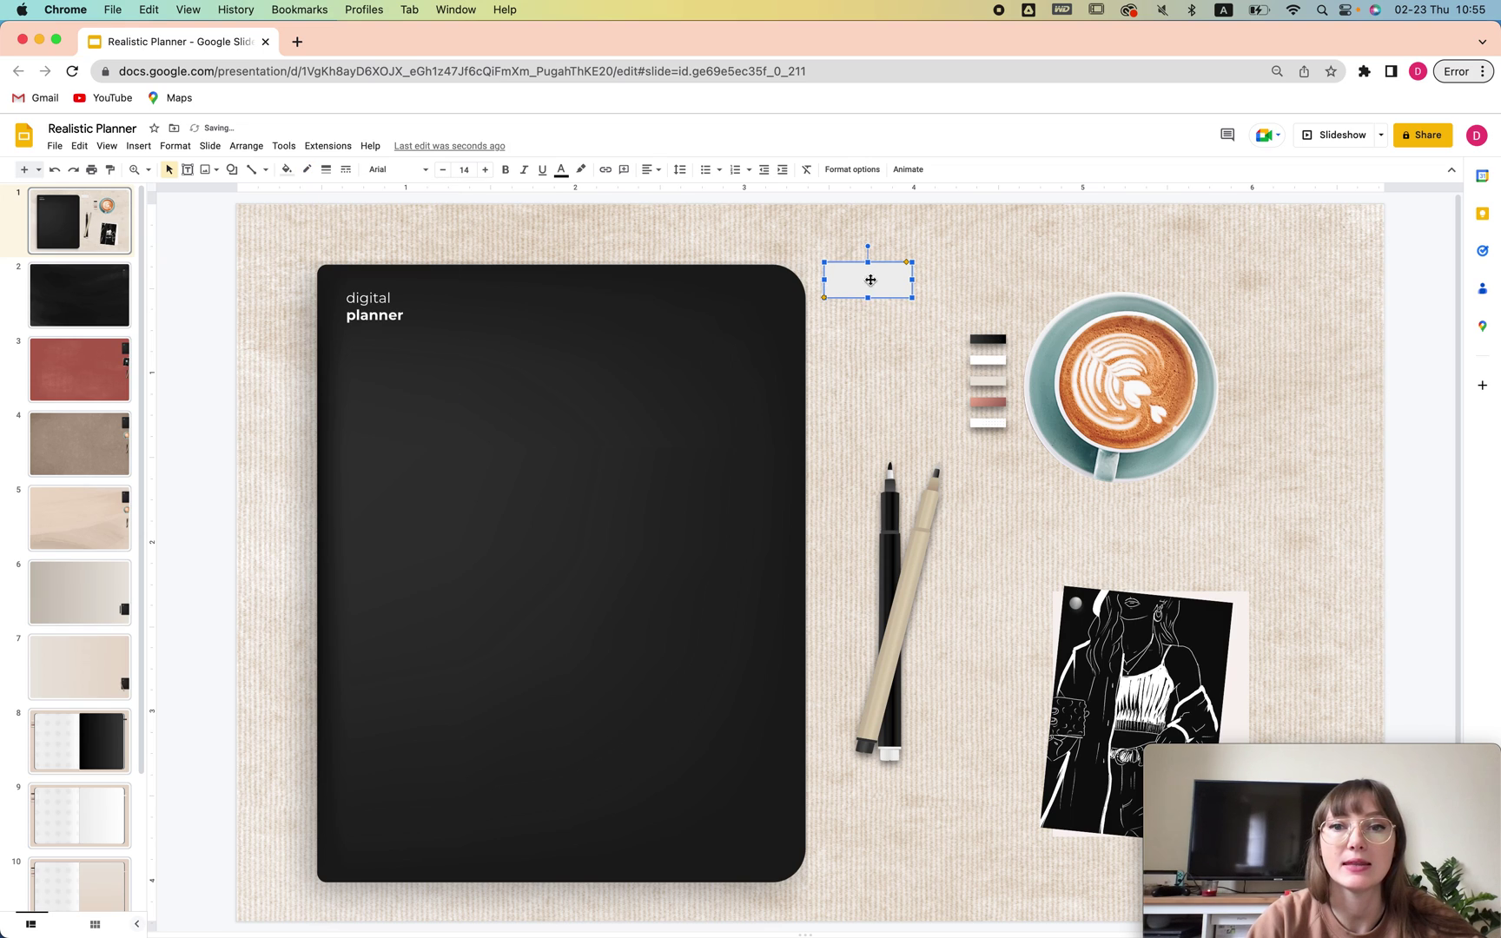
Fill the new shape with a dark radial gradient whose center is set to Top left
left_click(287, 169)
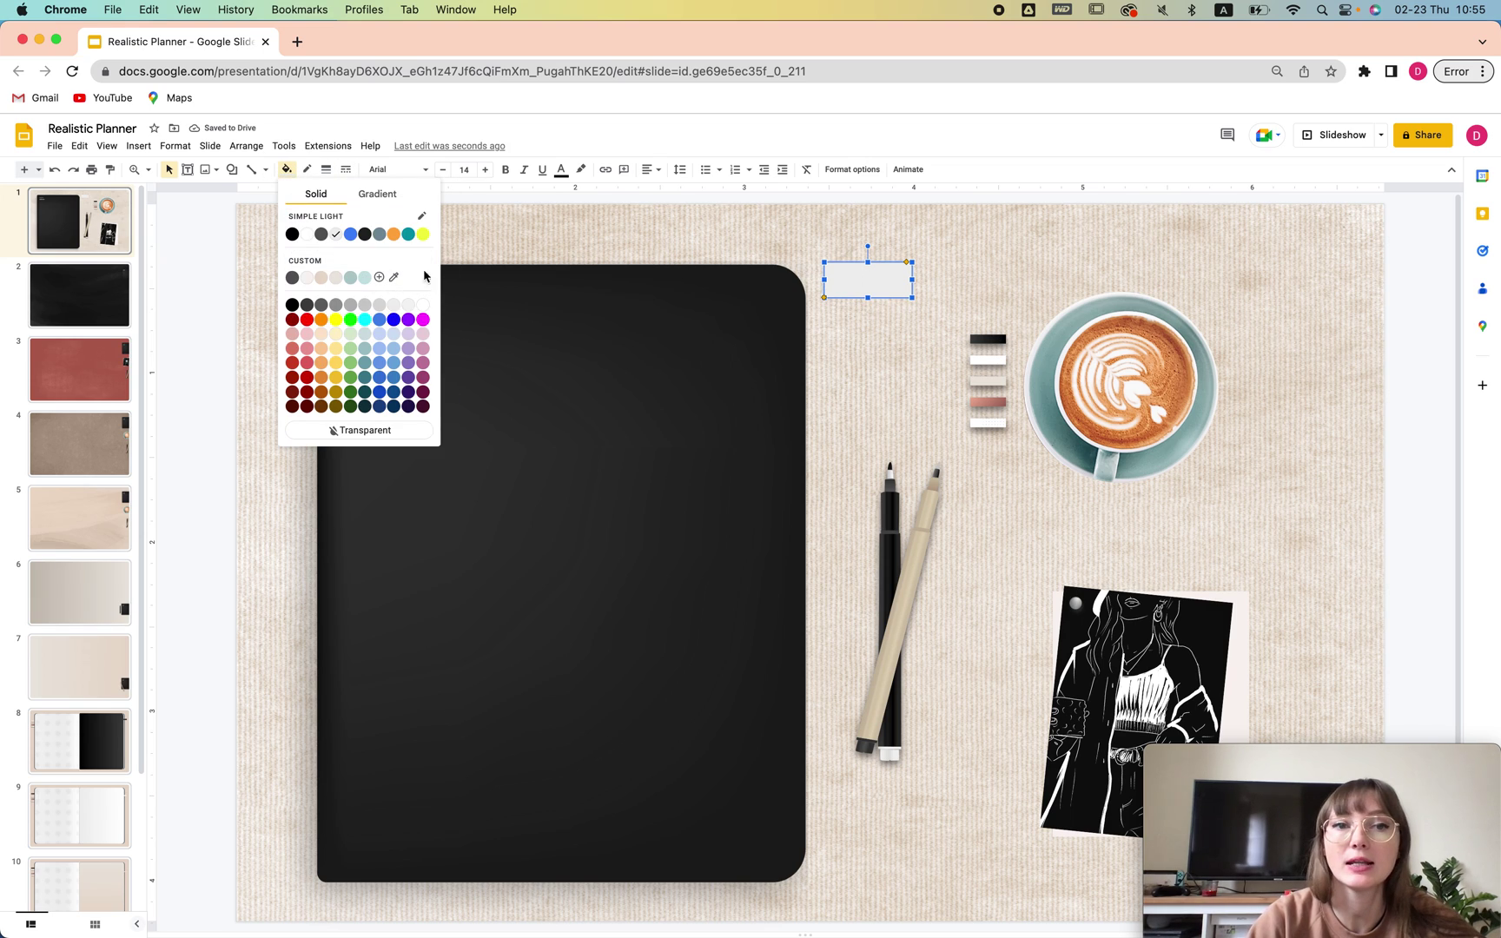
left_click(378, 195)
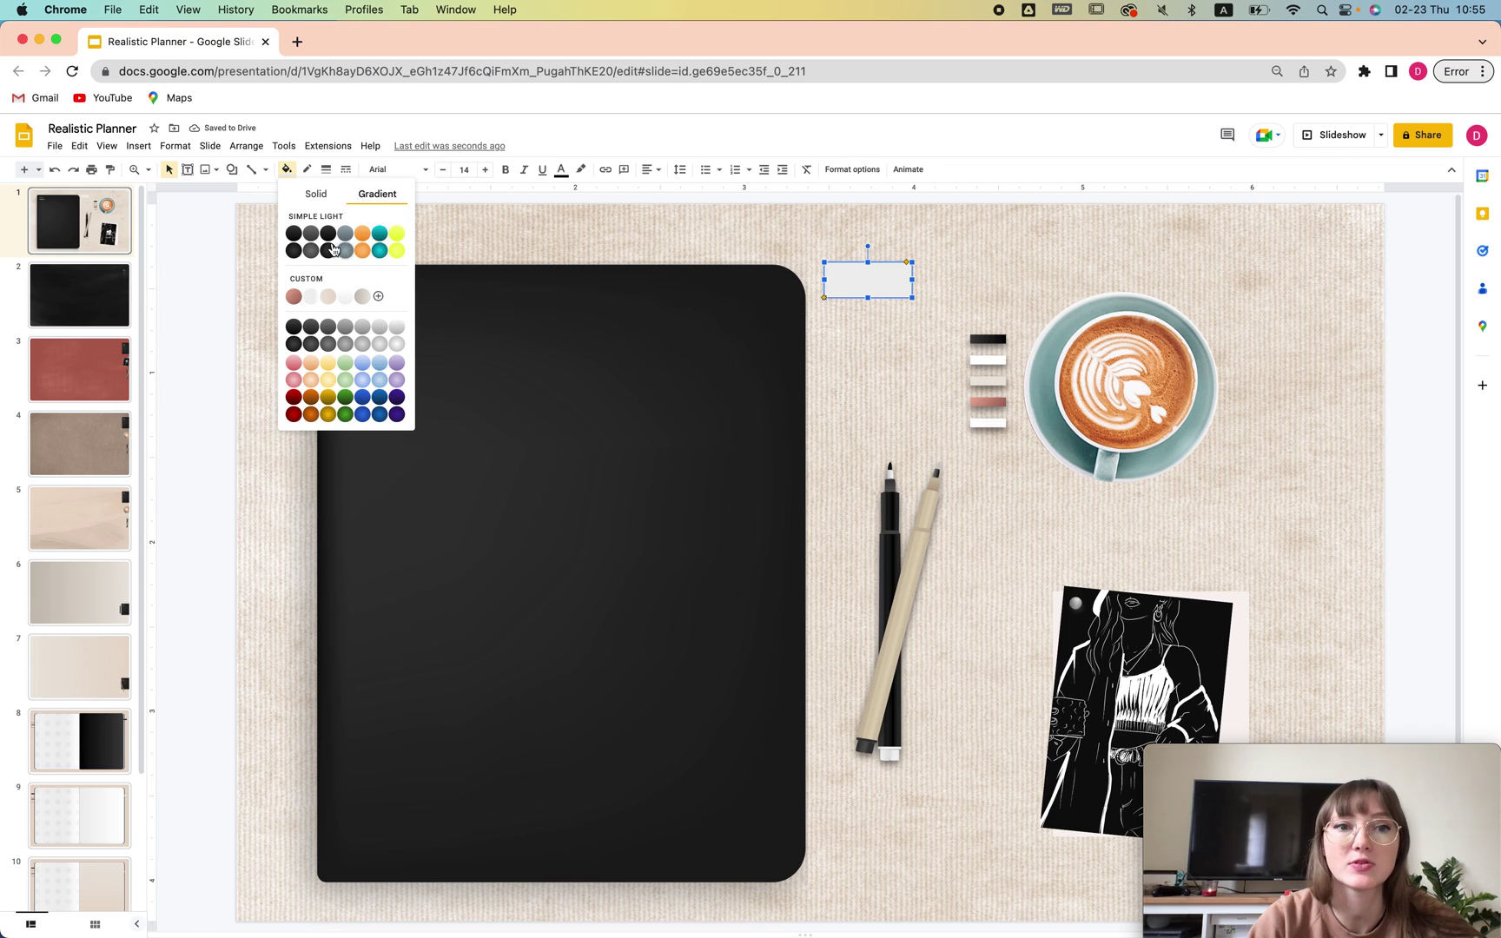
left_click(294, 251)
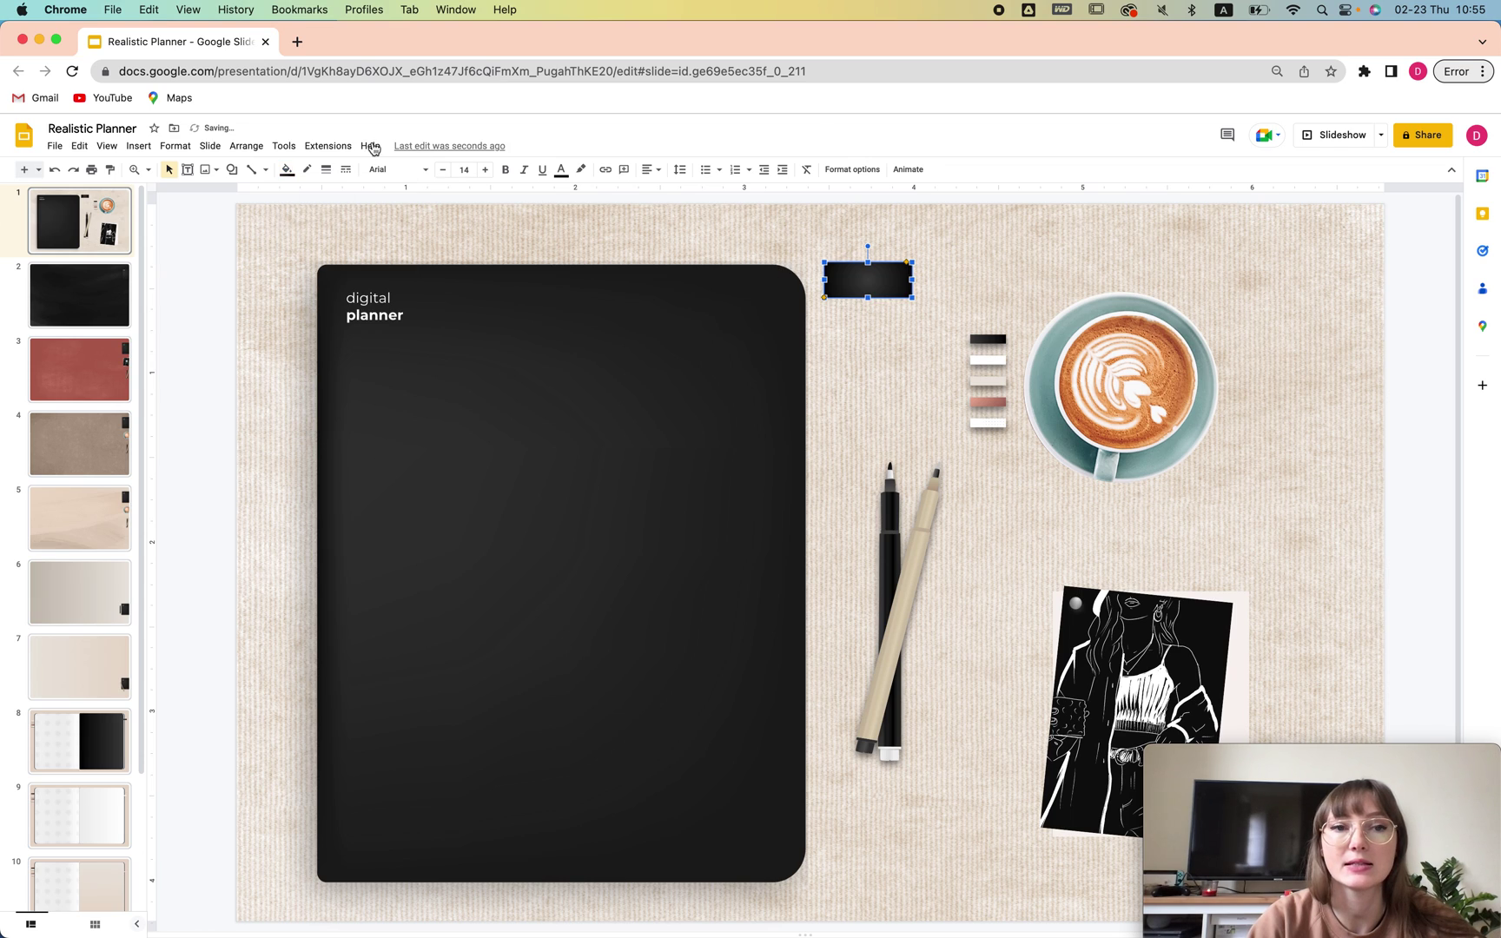
left_click(287, 169)
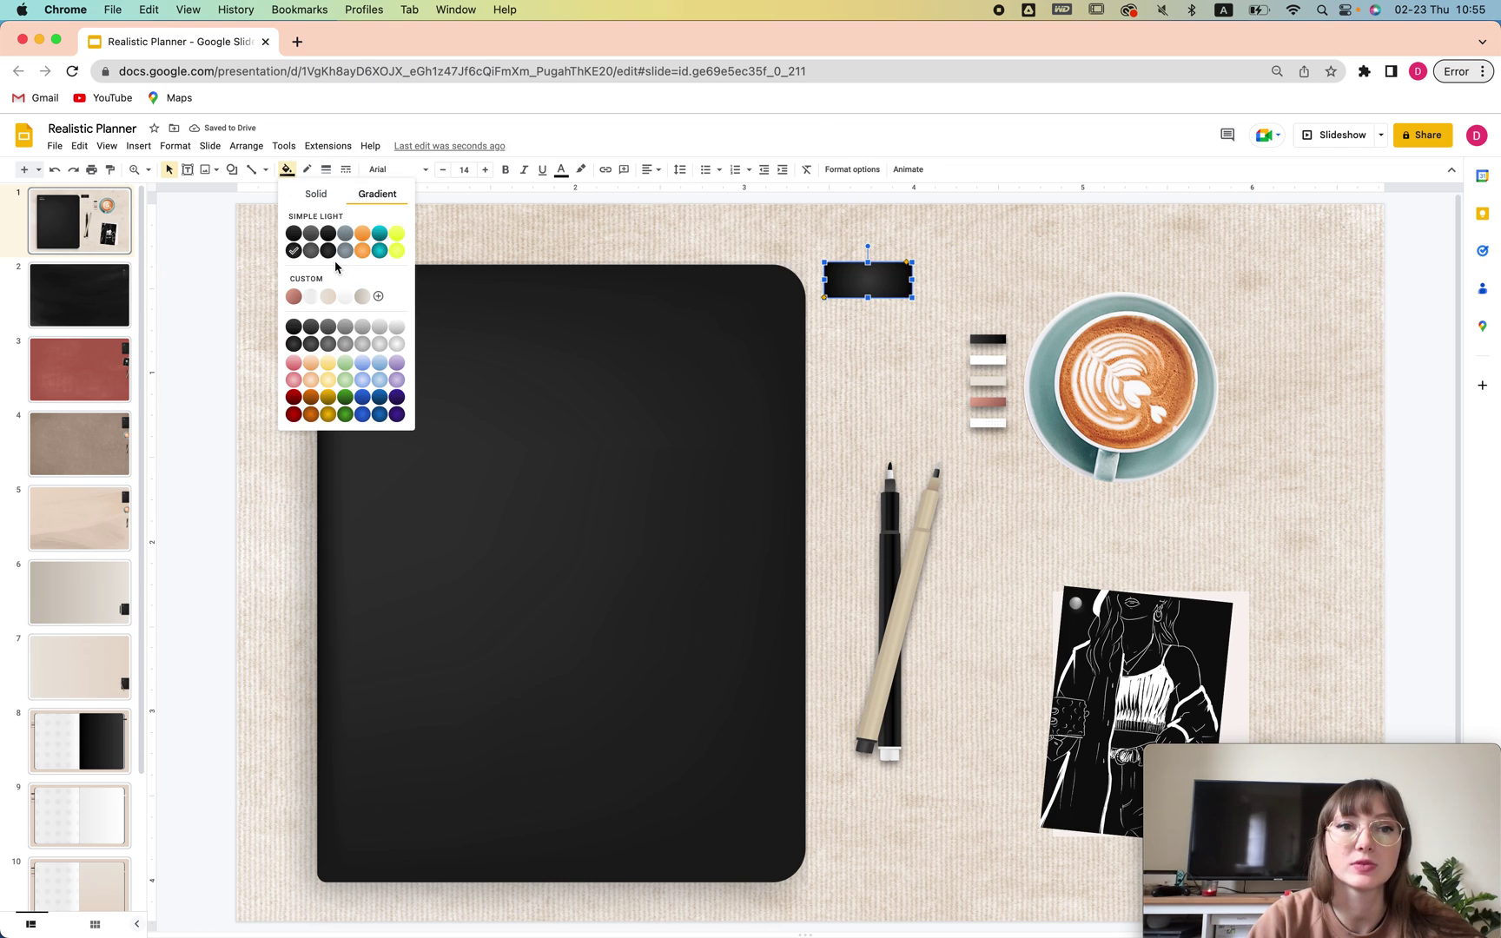
left_click(381, 297)
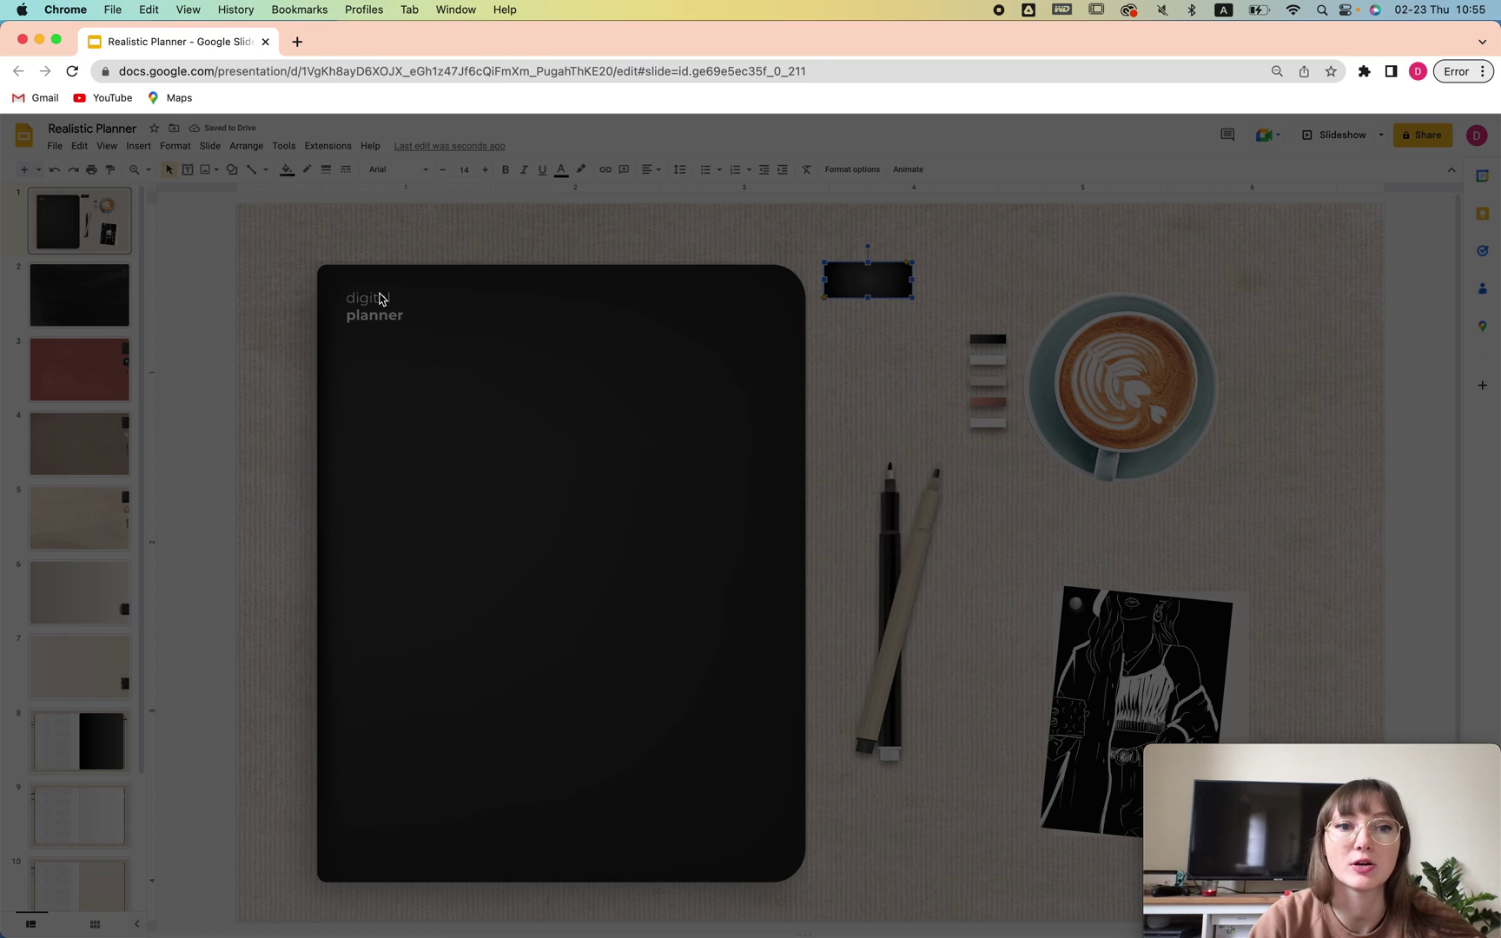
left_click(714, 479)
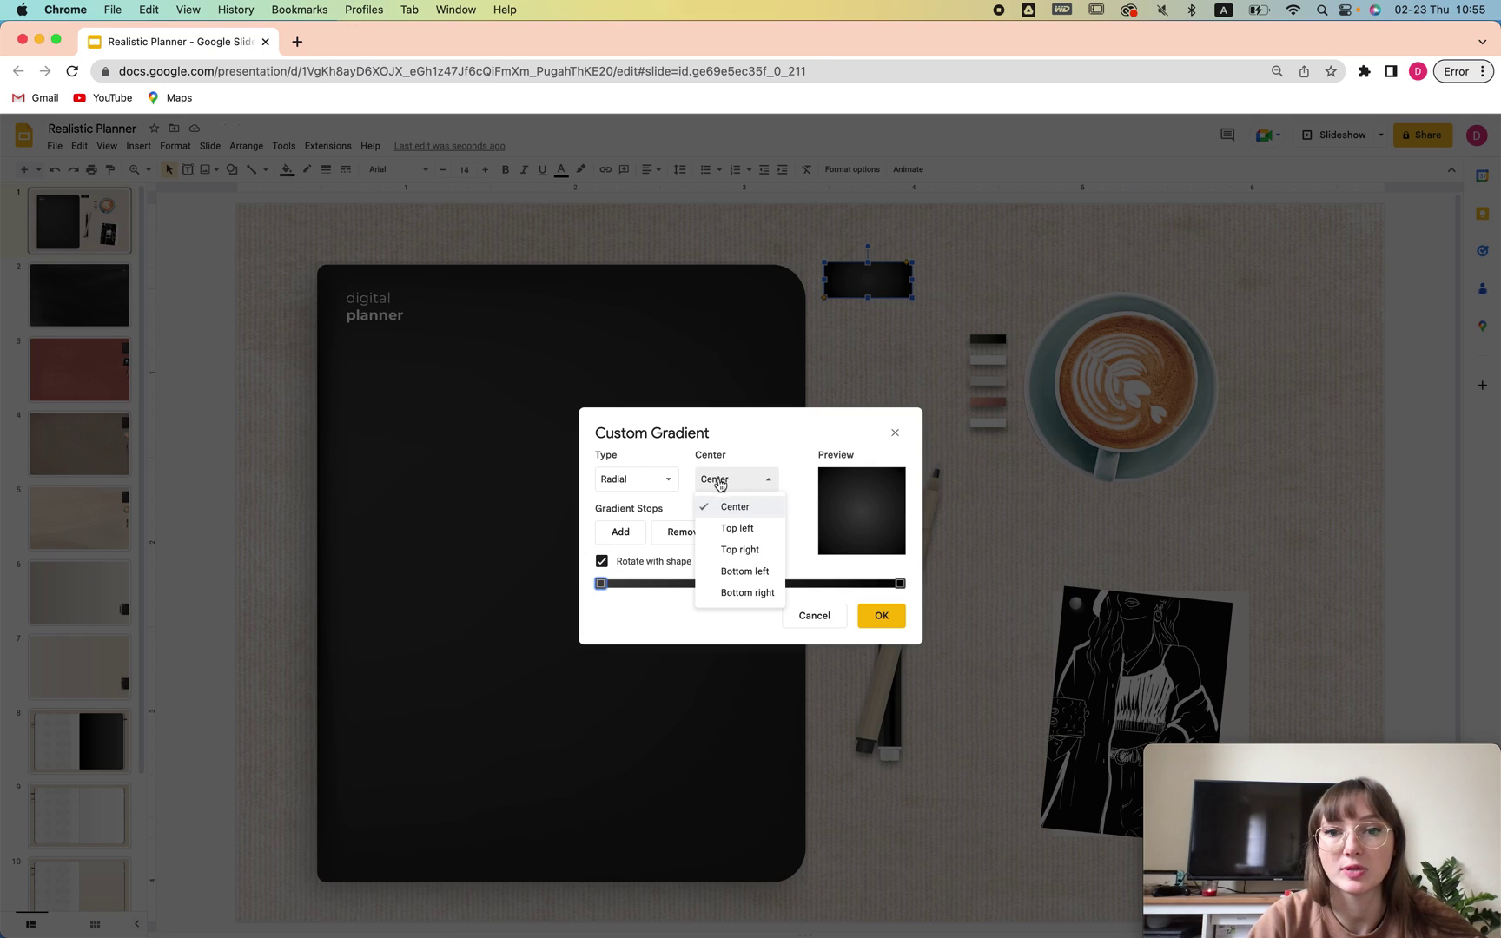
left_click(743, 528)
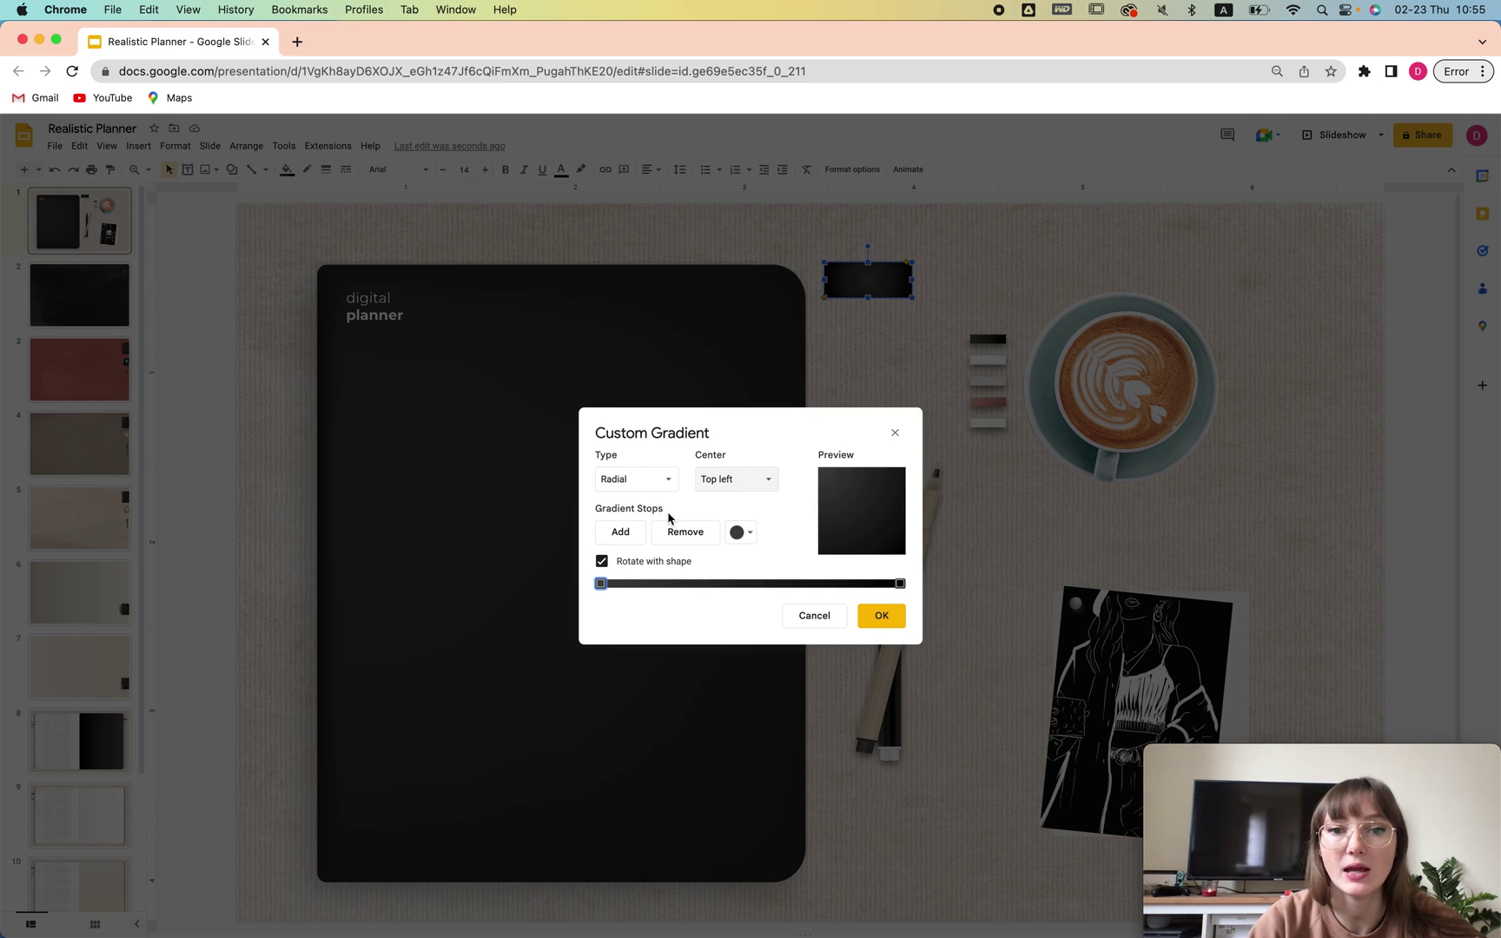
left_click(886, 616)
left_click(904, 608)
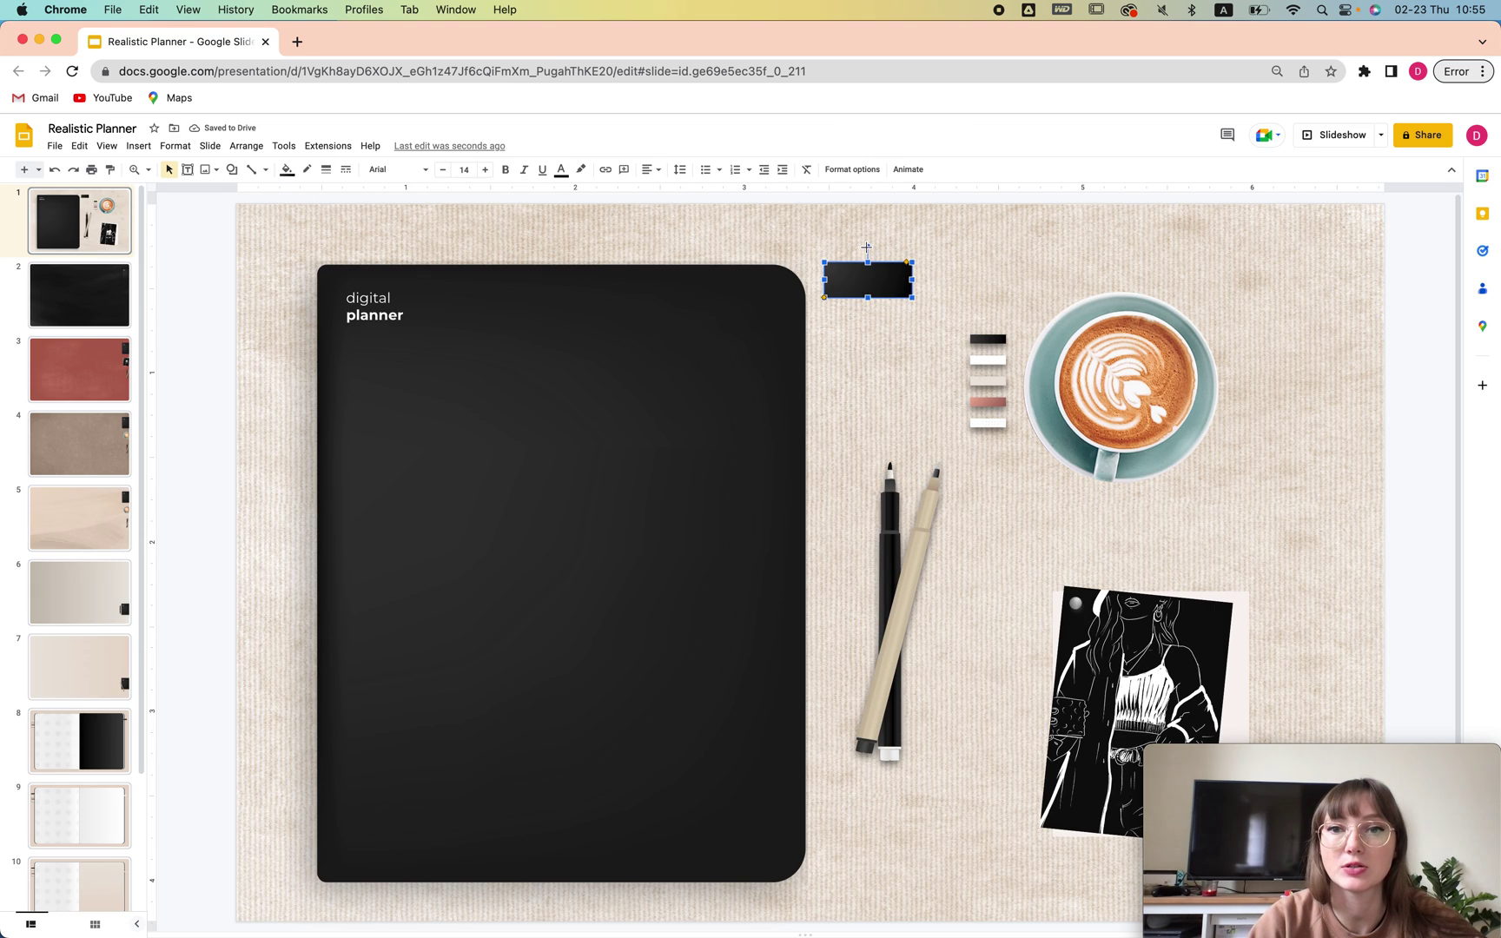
Rotate the shape 90° clockwise and place it near the top of the planner's right edge as a tab
left_click_drag(866, 247, 820, 321)
left_click(897, 366)
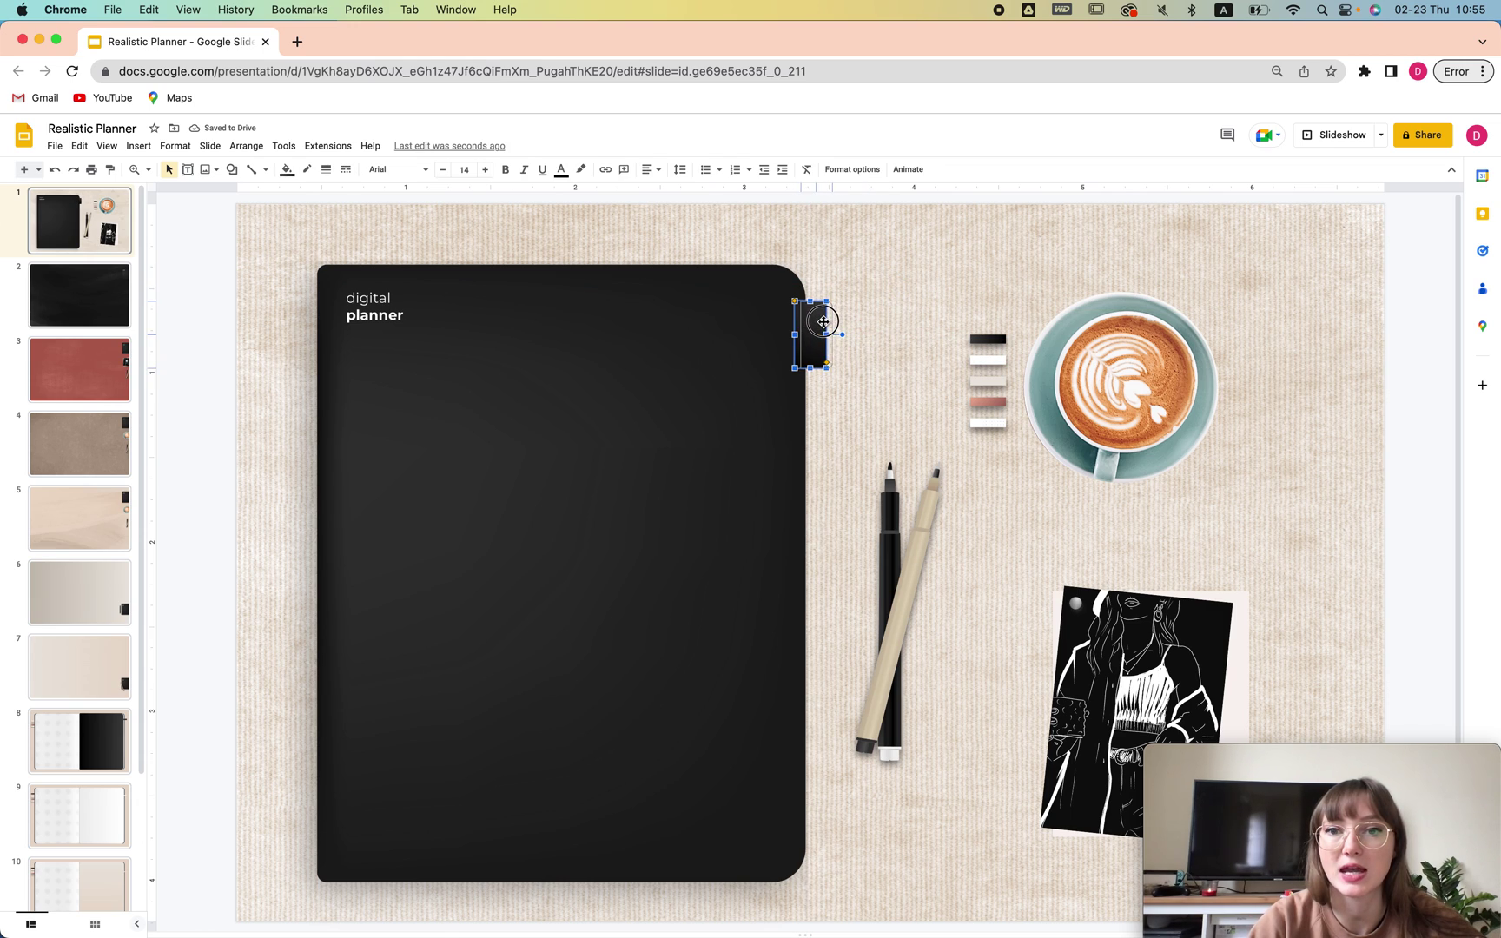
left_click(876, 305)
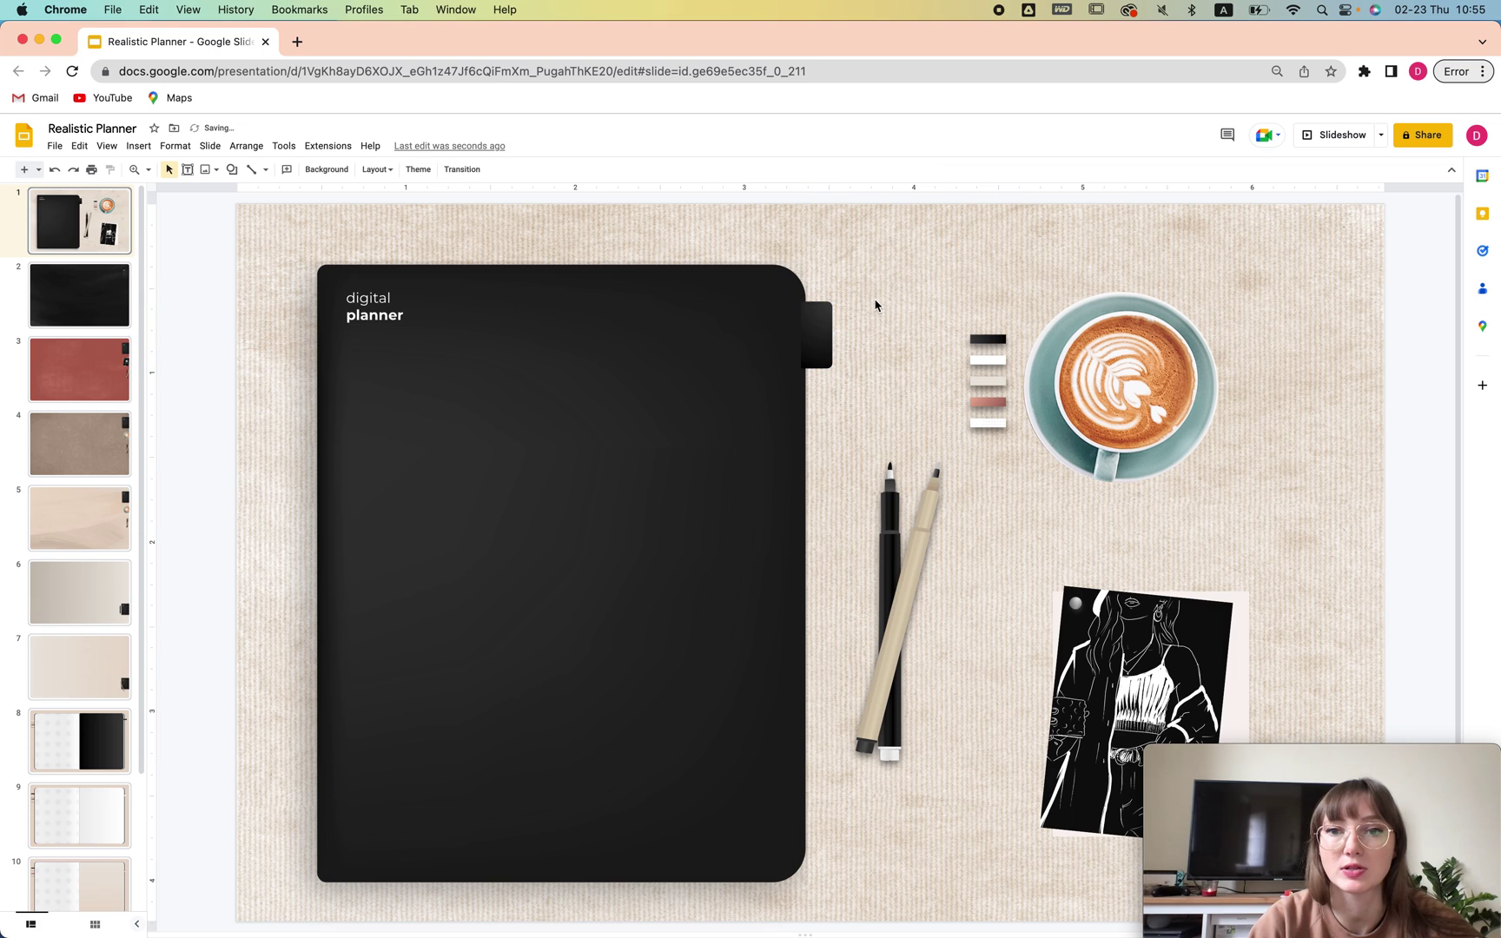
Duplicate the black tab down the planner's right edge to make a column of five tabs
left_click(817, 327)
left_click_drag(821, 324, 820, 384)
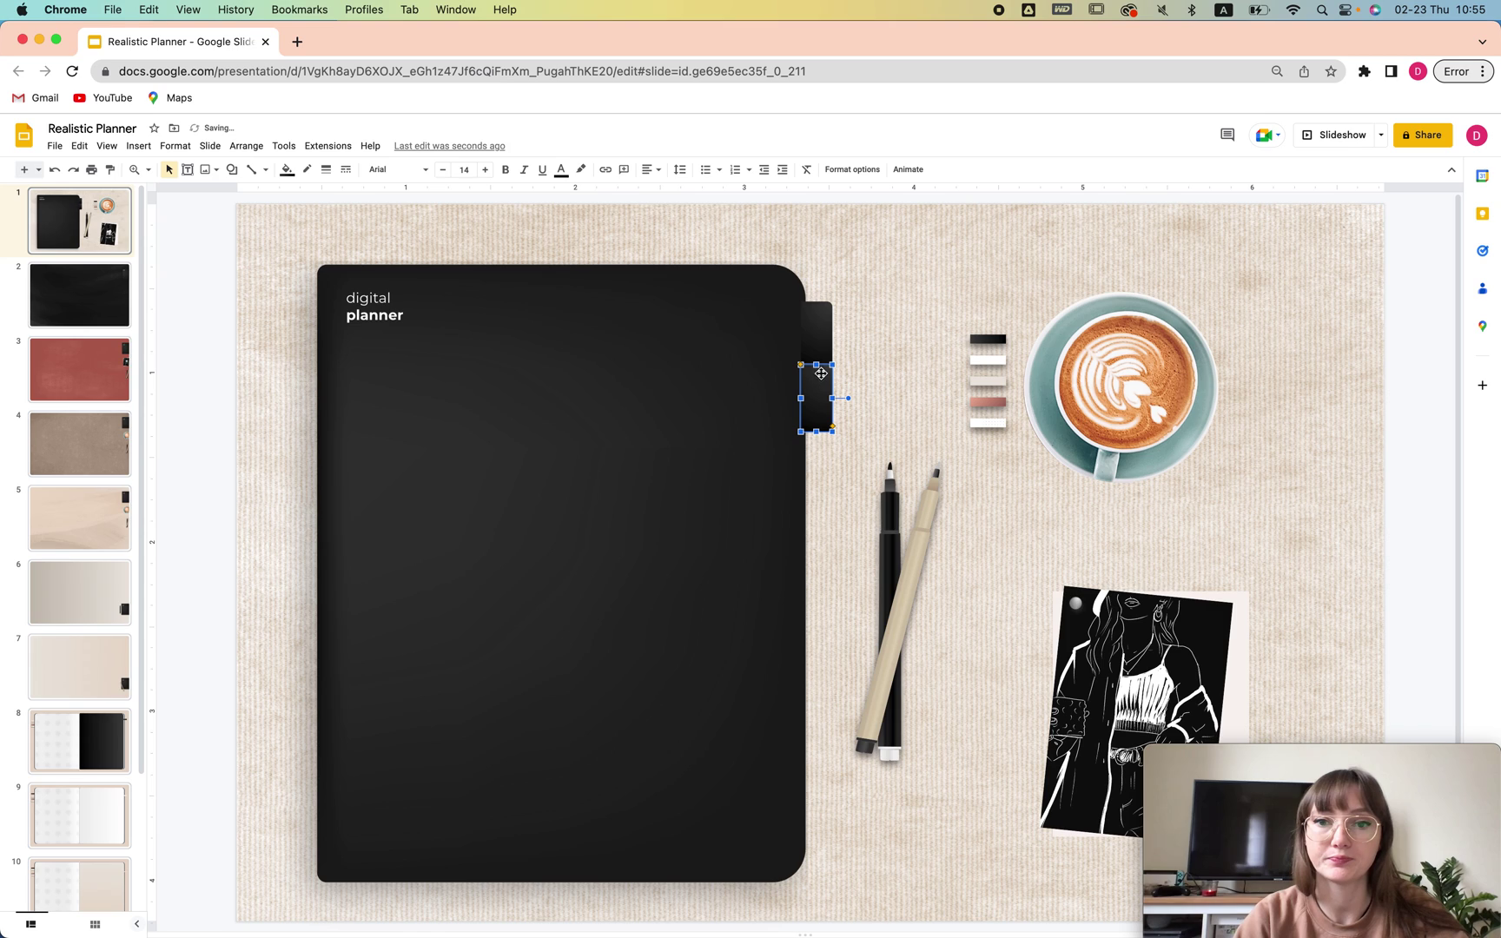
left_click(815, 388)
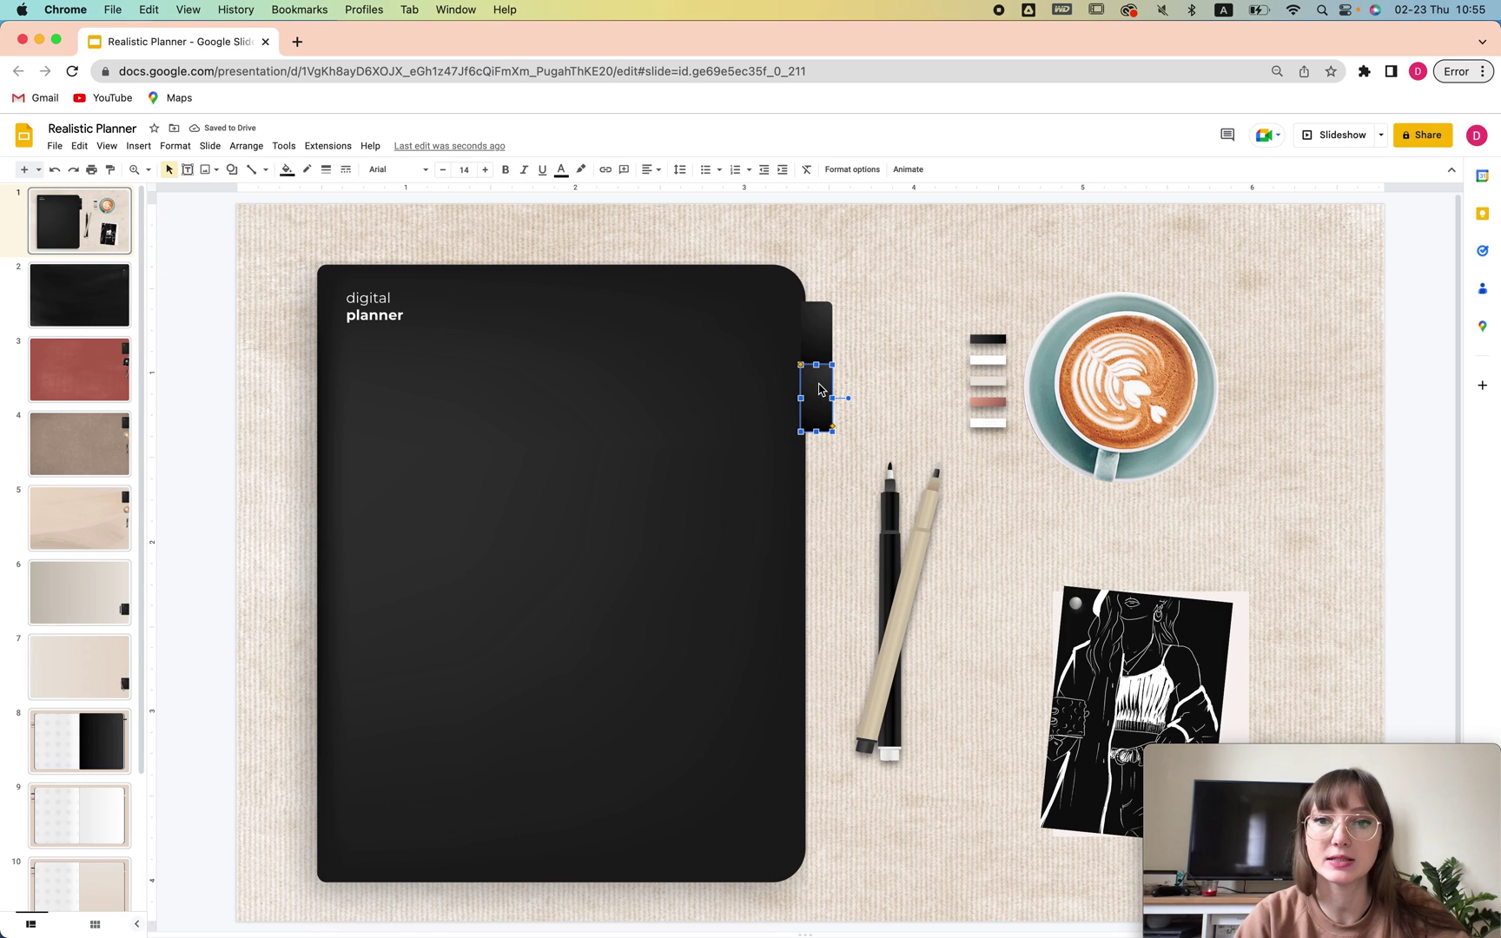
left_click_drag(817, 447, 820, 587)
left_click(868, 390)
left_click(828, 443)
key("super+d")
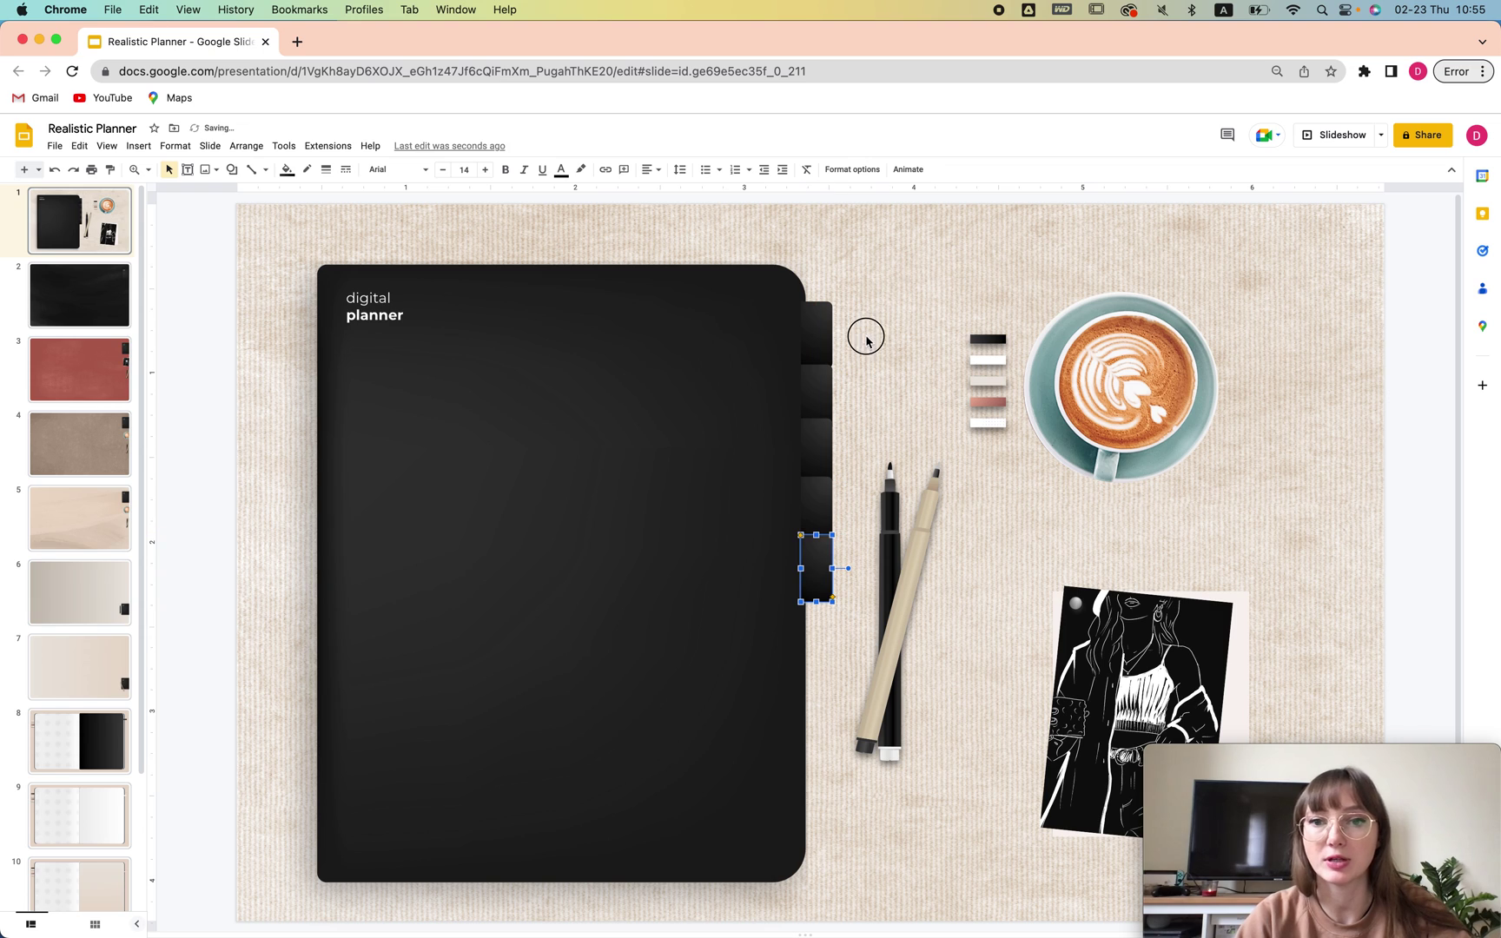
Select all five black tabs and distribute them vertically
left_click_drag(860, 318, 823, 599)
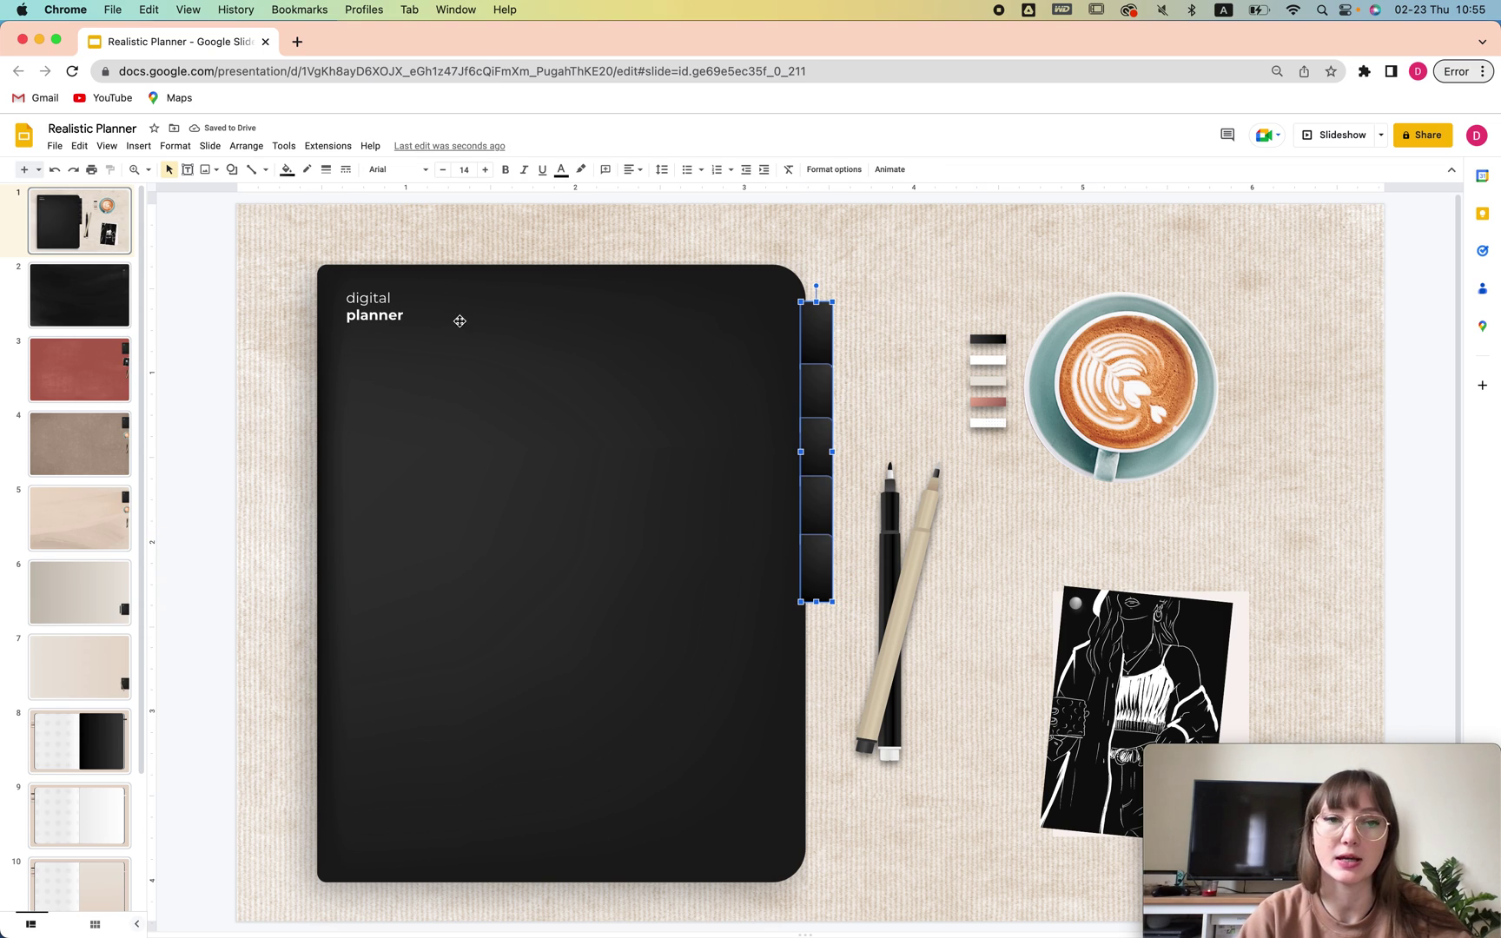
right_click(818, 346)
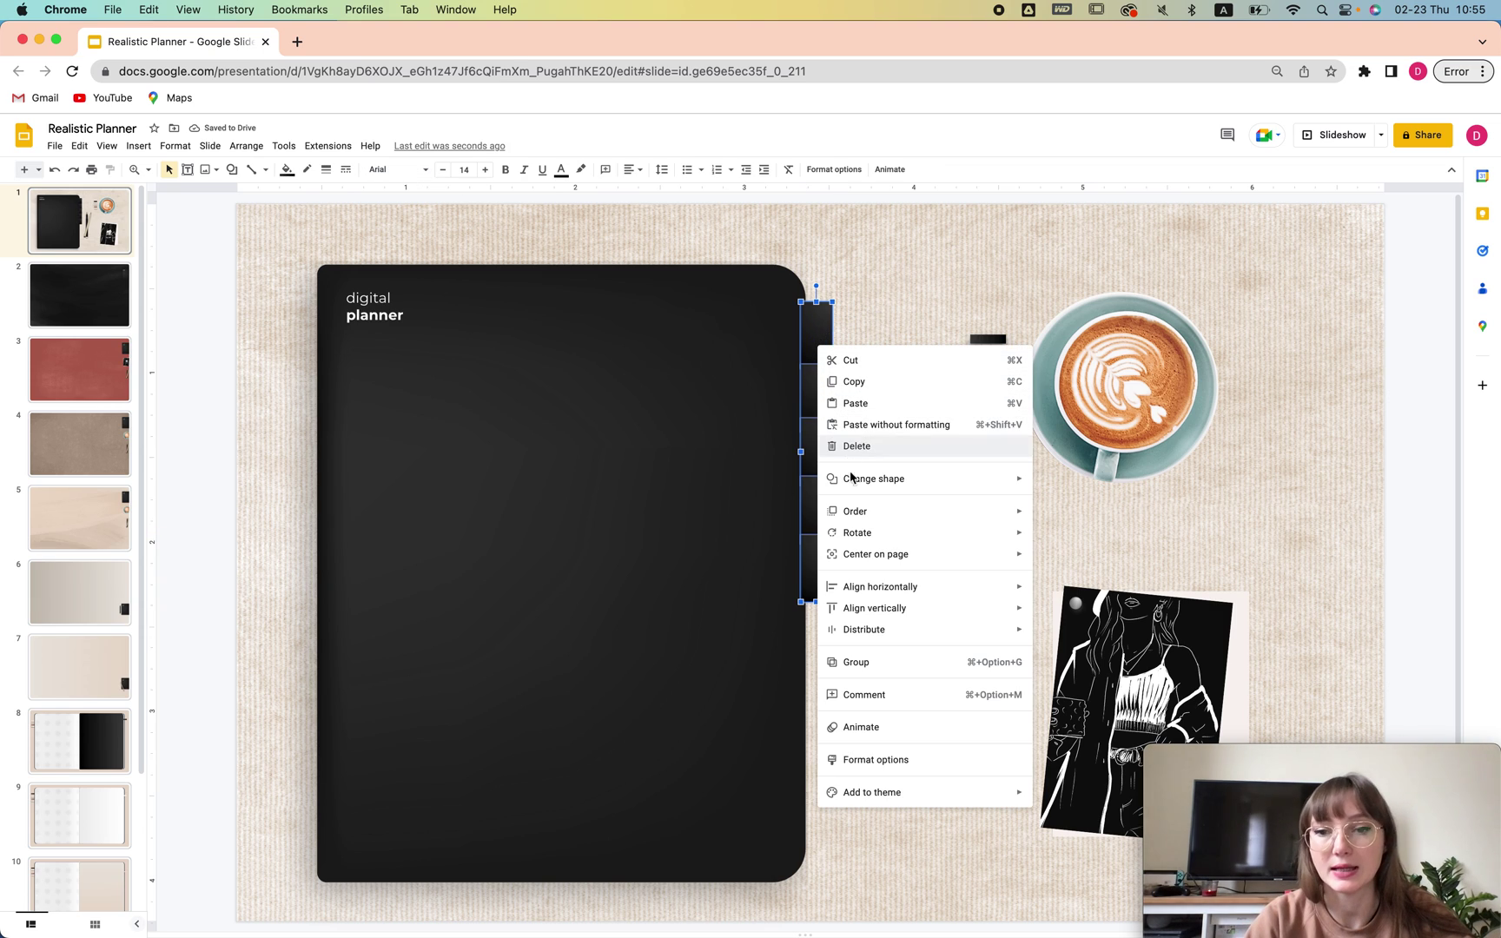
mouse_move(888, 630)
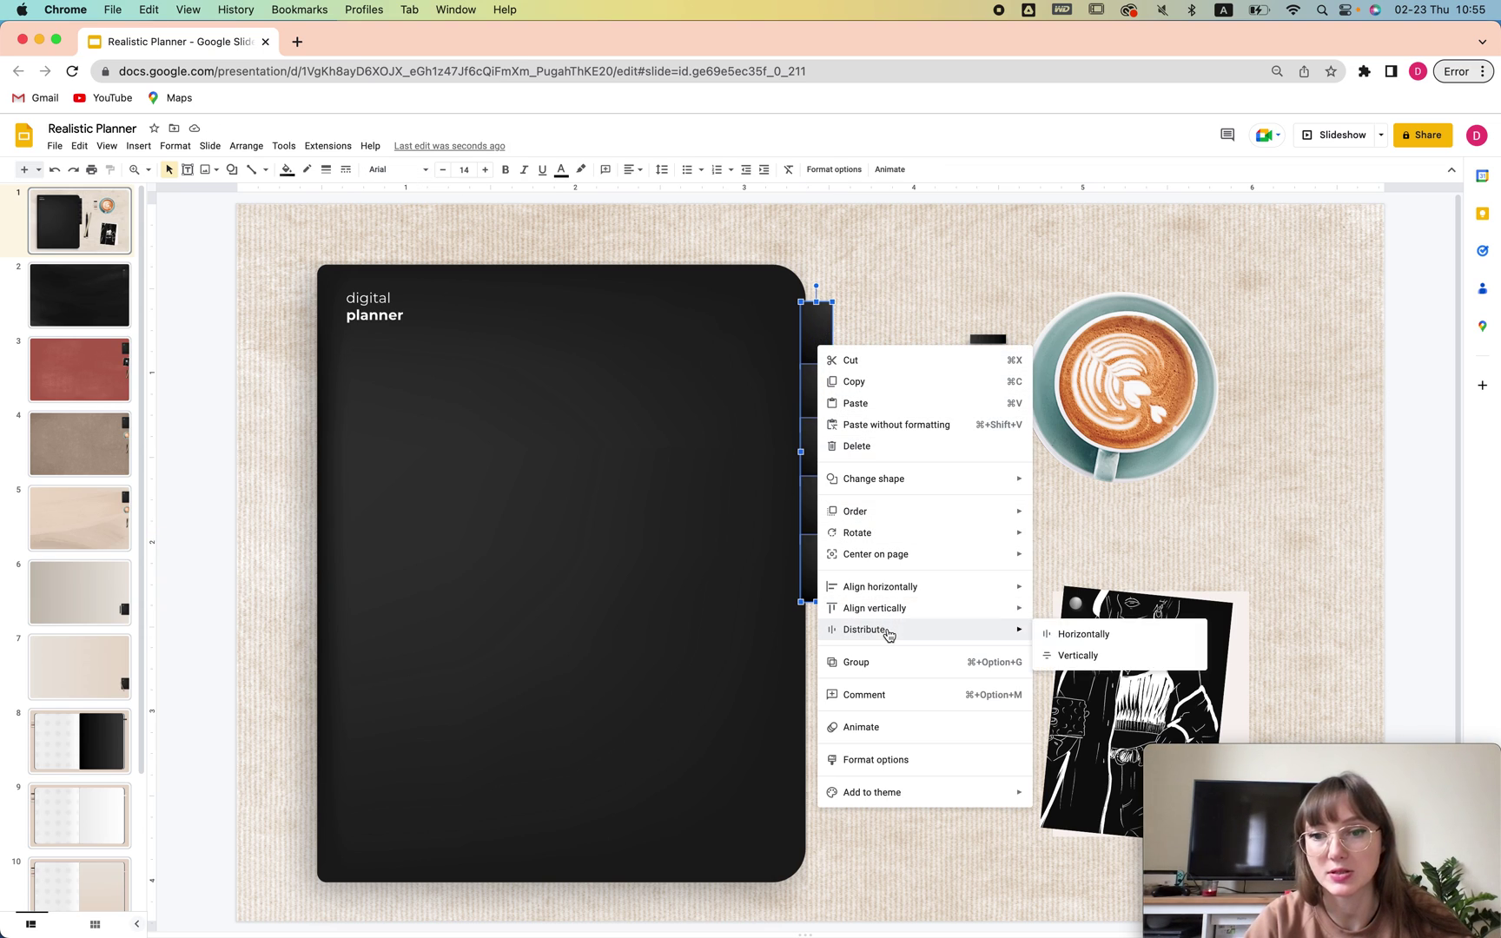
left_click(1146, 656)
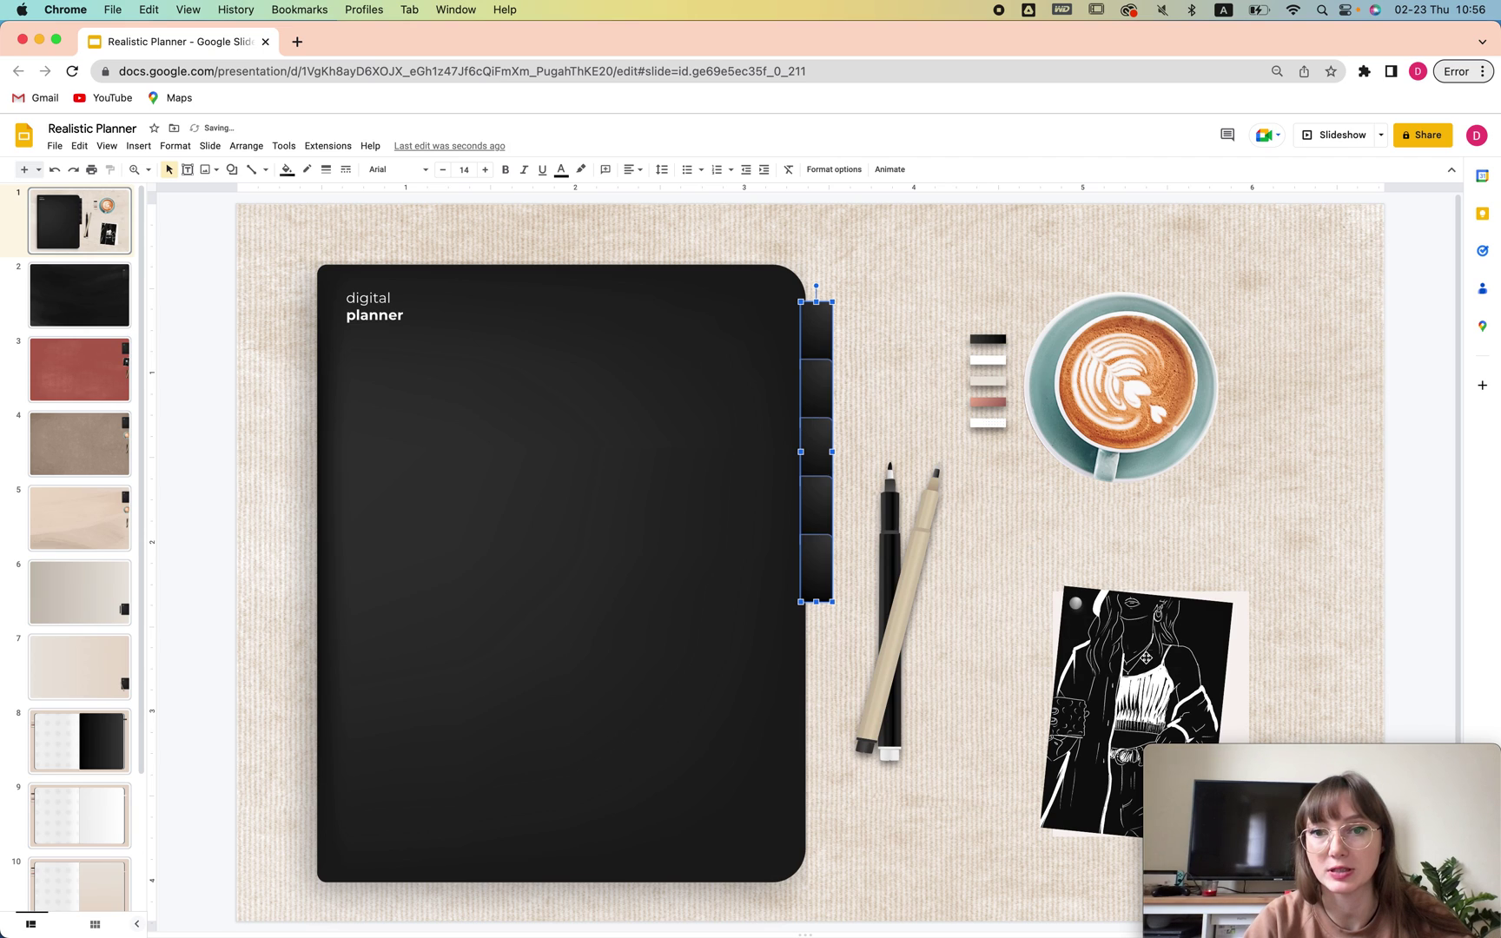
left_click(902, 380)
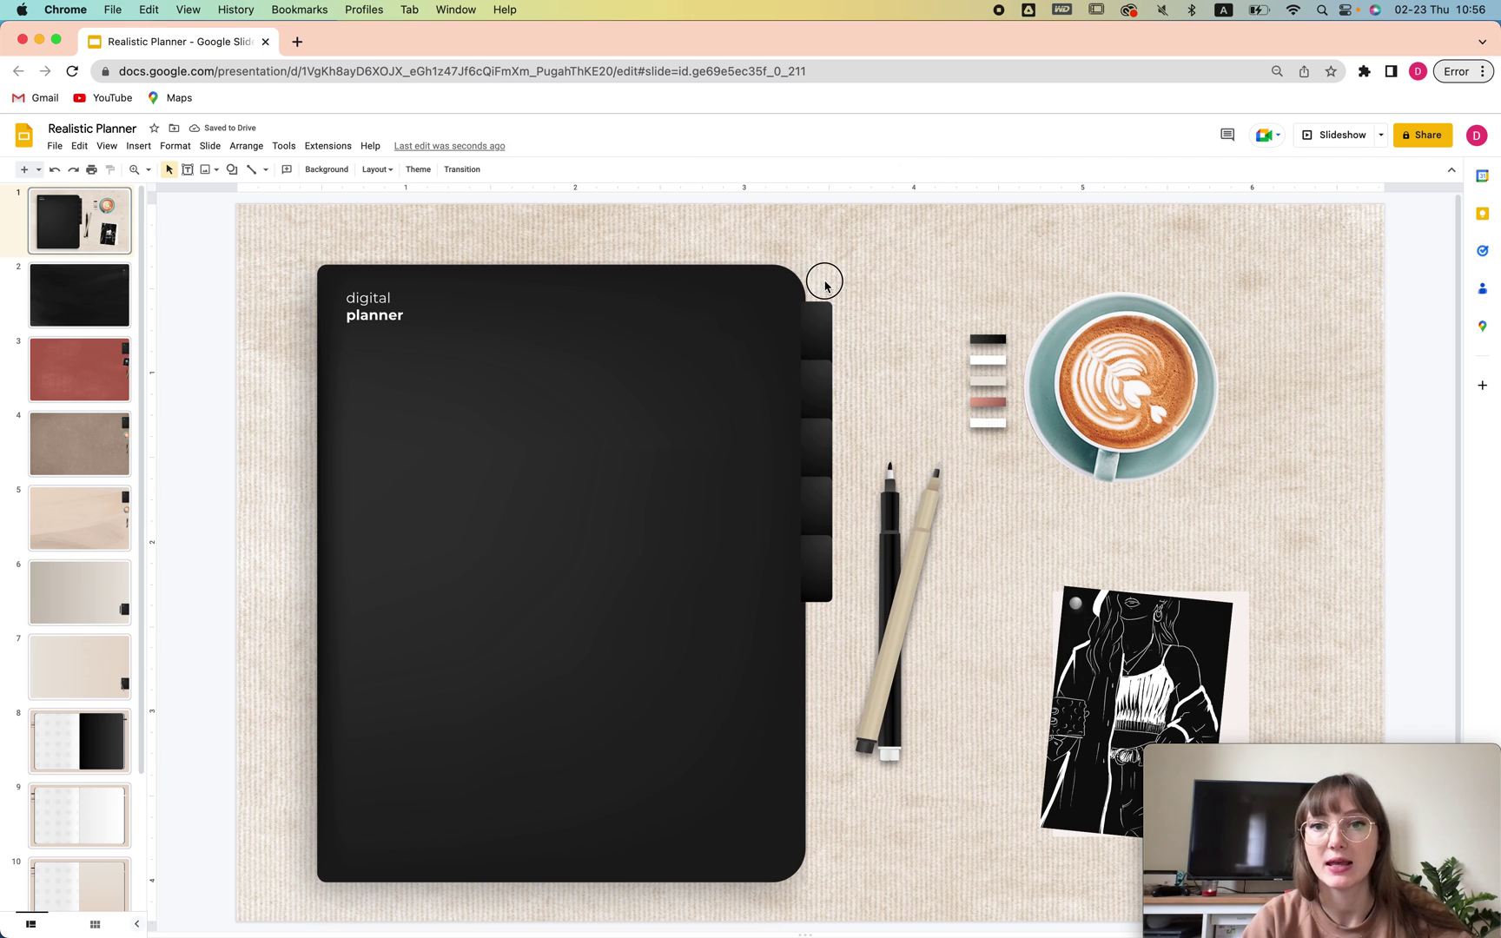
left_click_drag(824, 282, 825, 608)
left_click(645, 370)
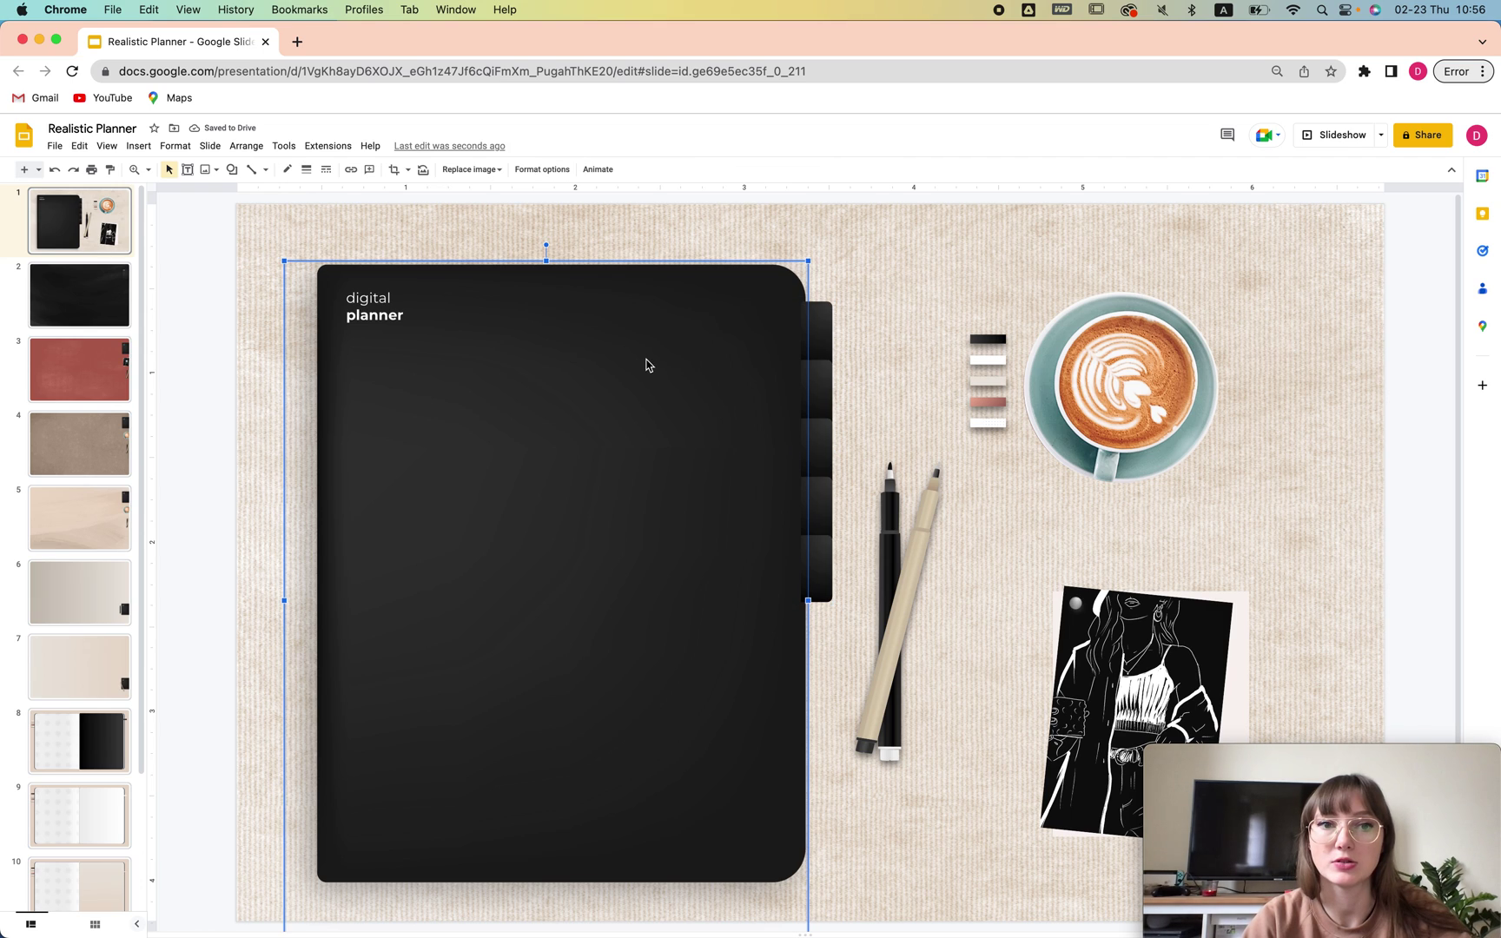
left_click(879, 322)
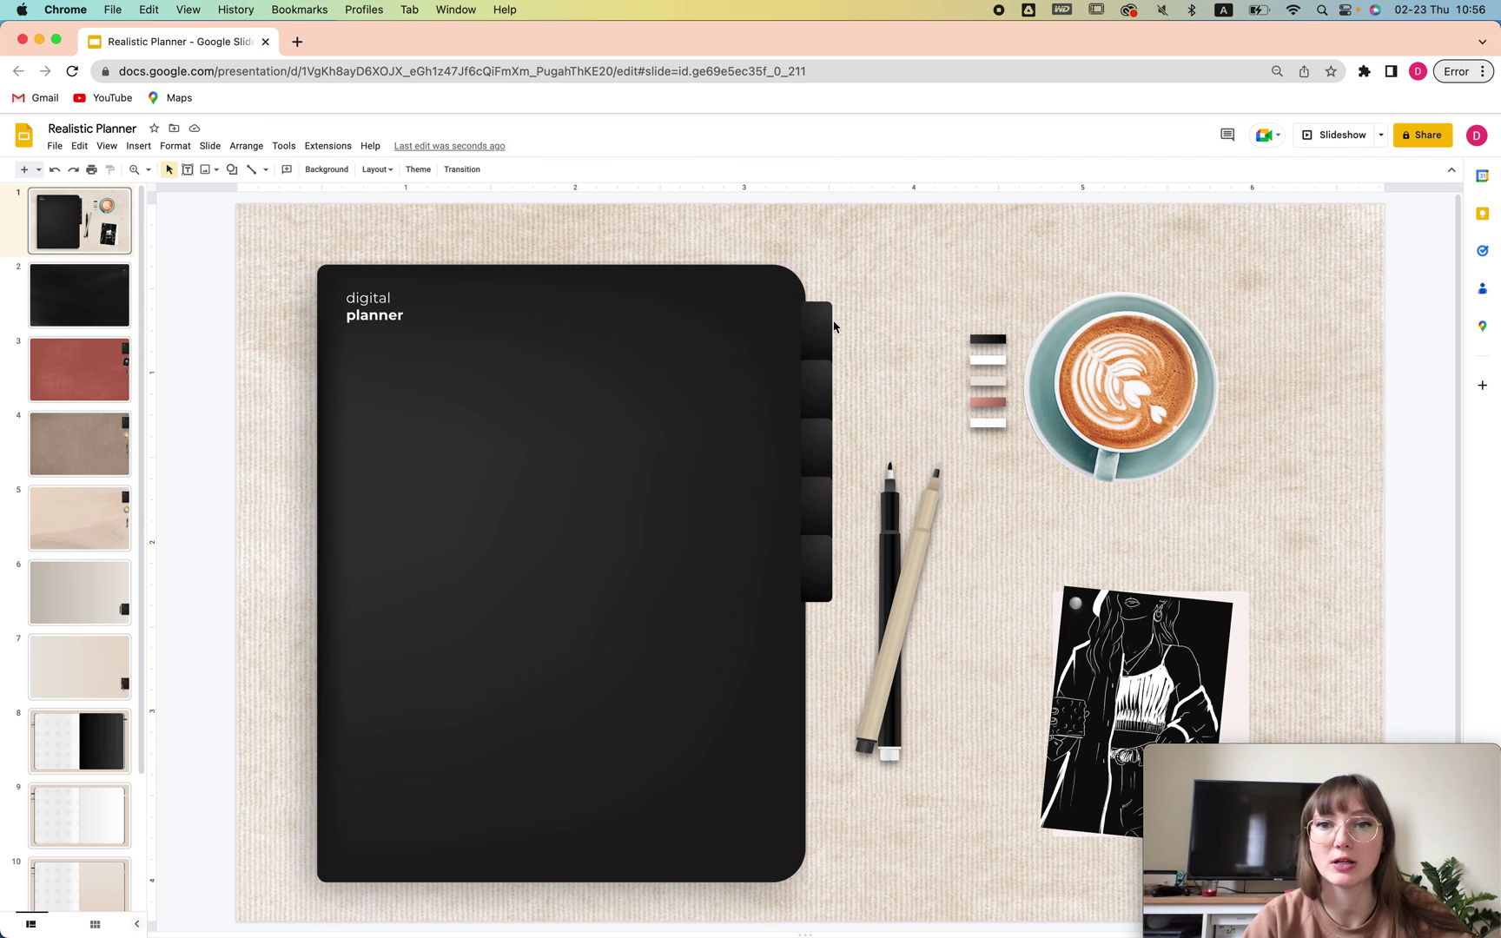
Try shaping a copy of the black tab into a full-size planner cover with smaller rounded corners, and delete that copy
left_click(825, 319)
left_click_drag(821, 325, 814, 825)
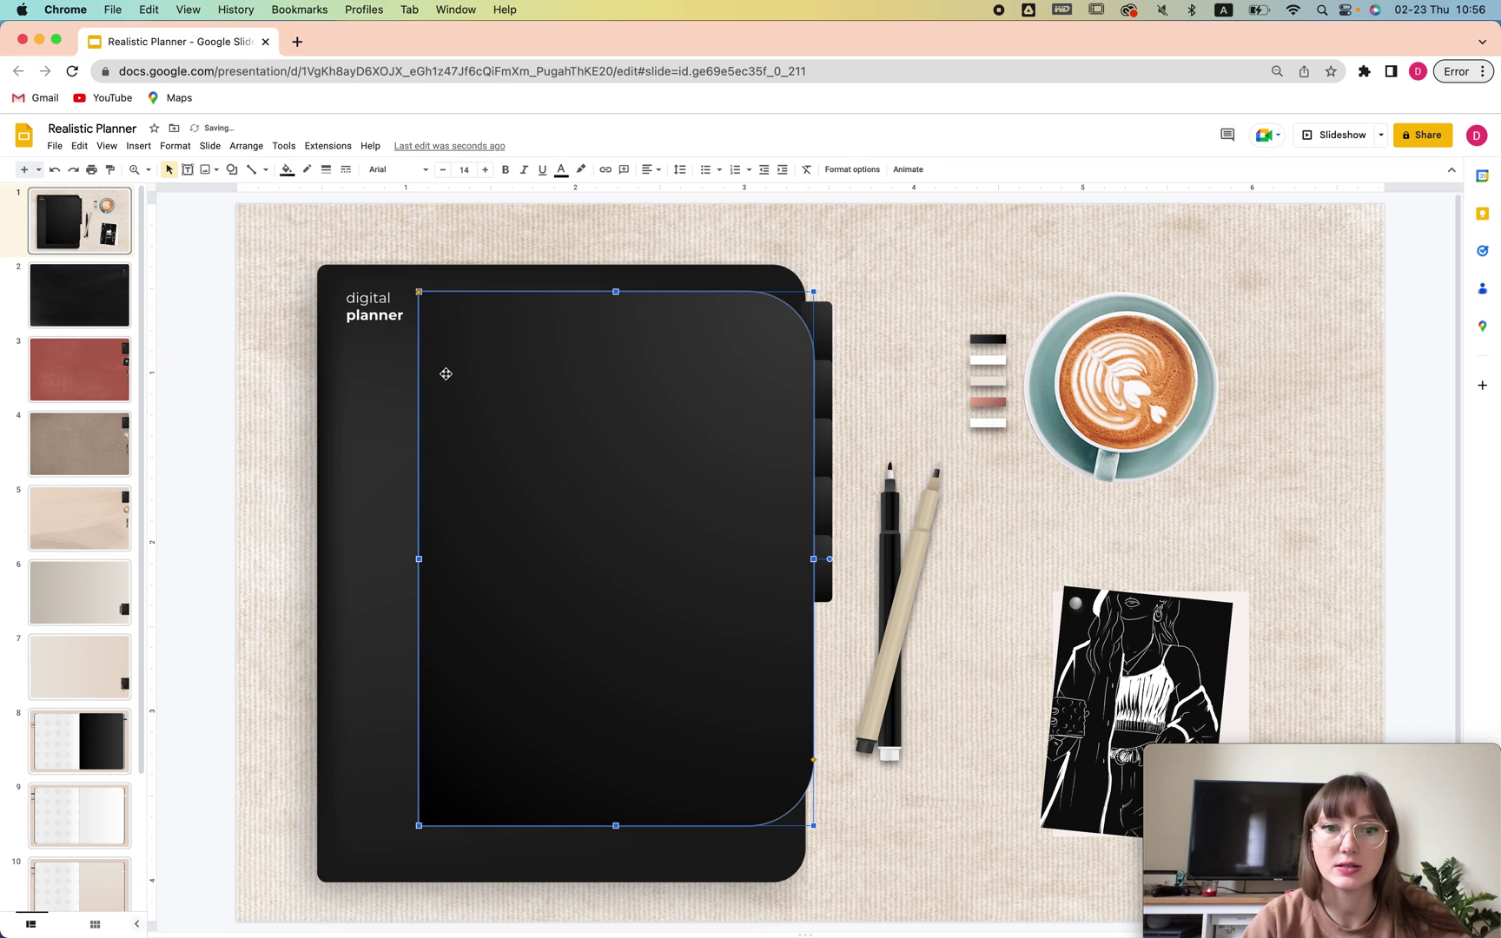
left_click_drag(419, 560, 304, 558)
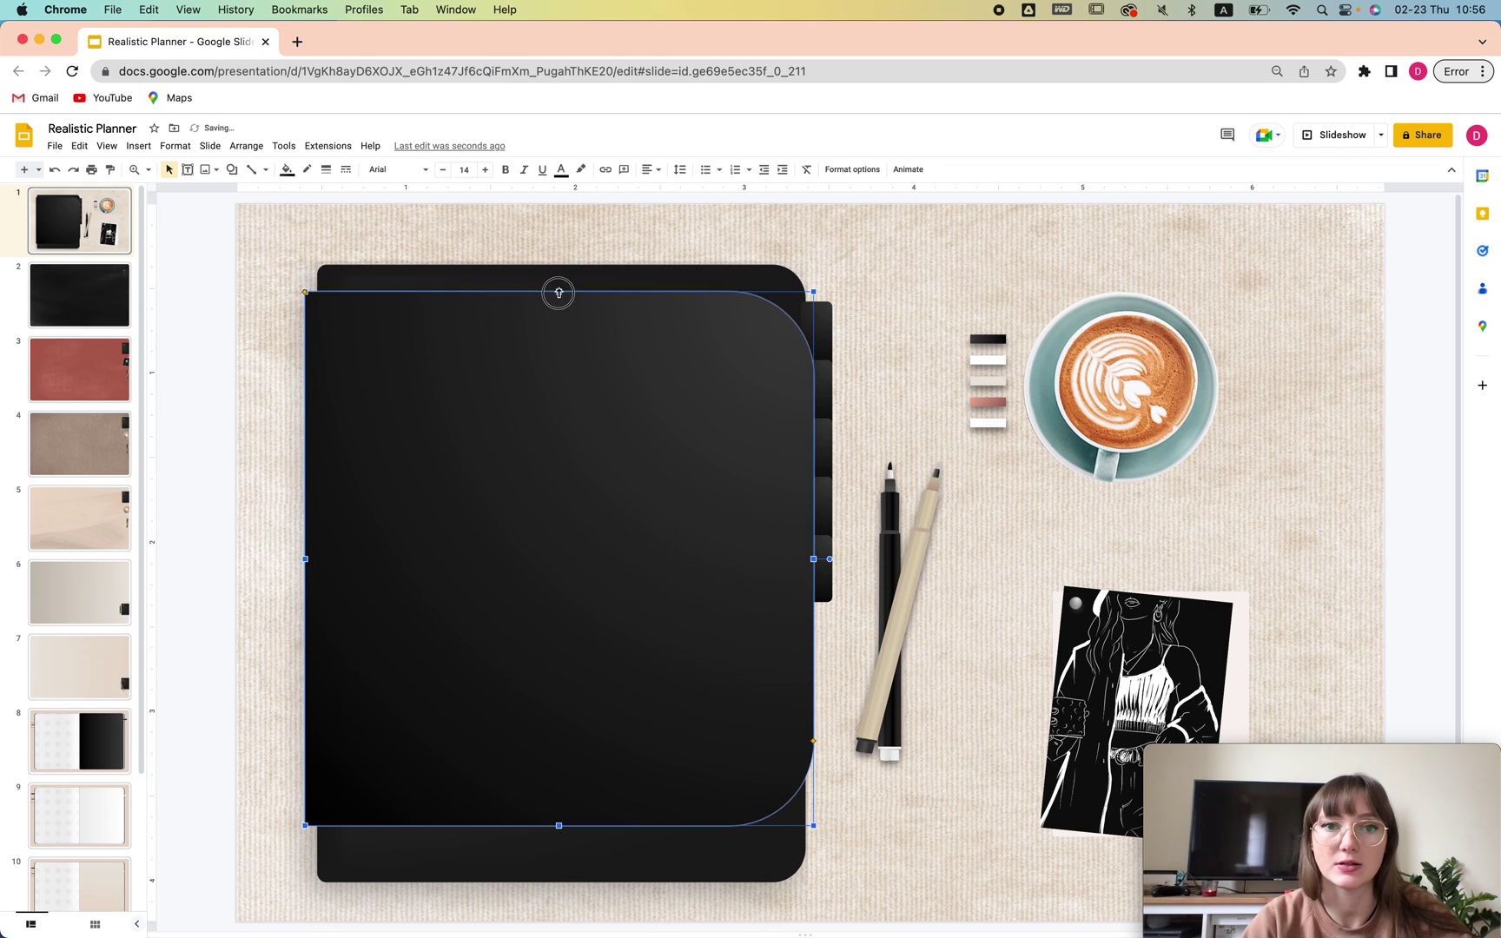
left_click_drag(557, 290, 559, 252)
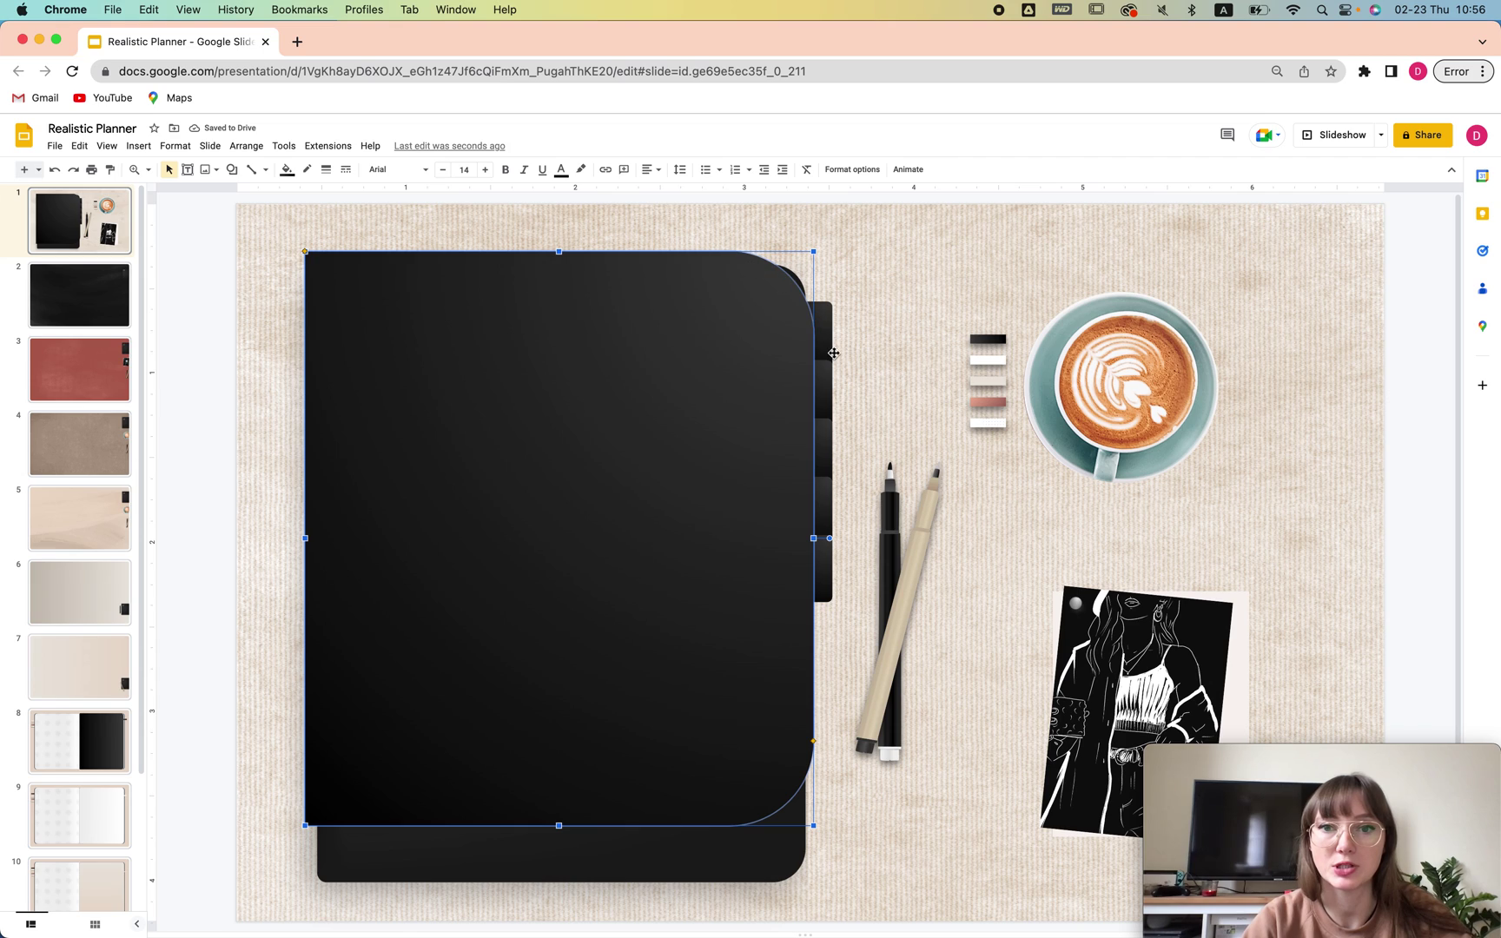
left_click_drag(813, 741, 817, 791)
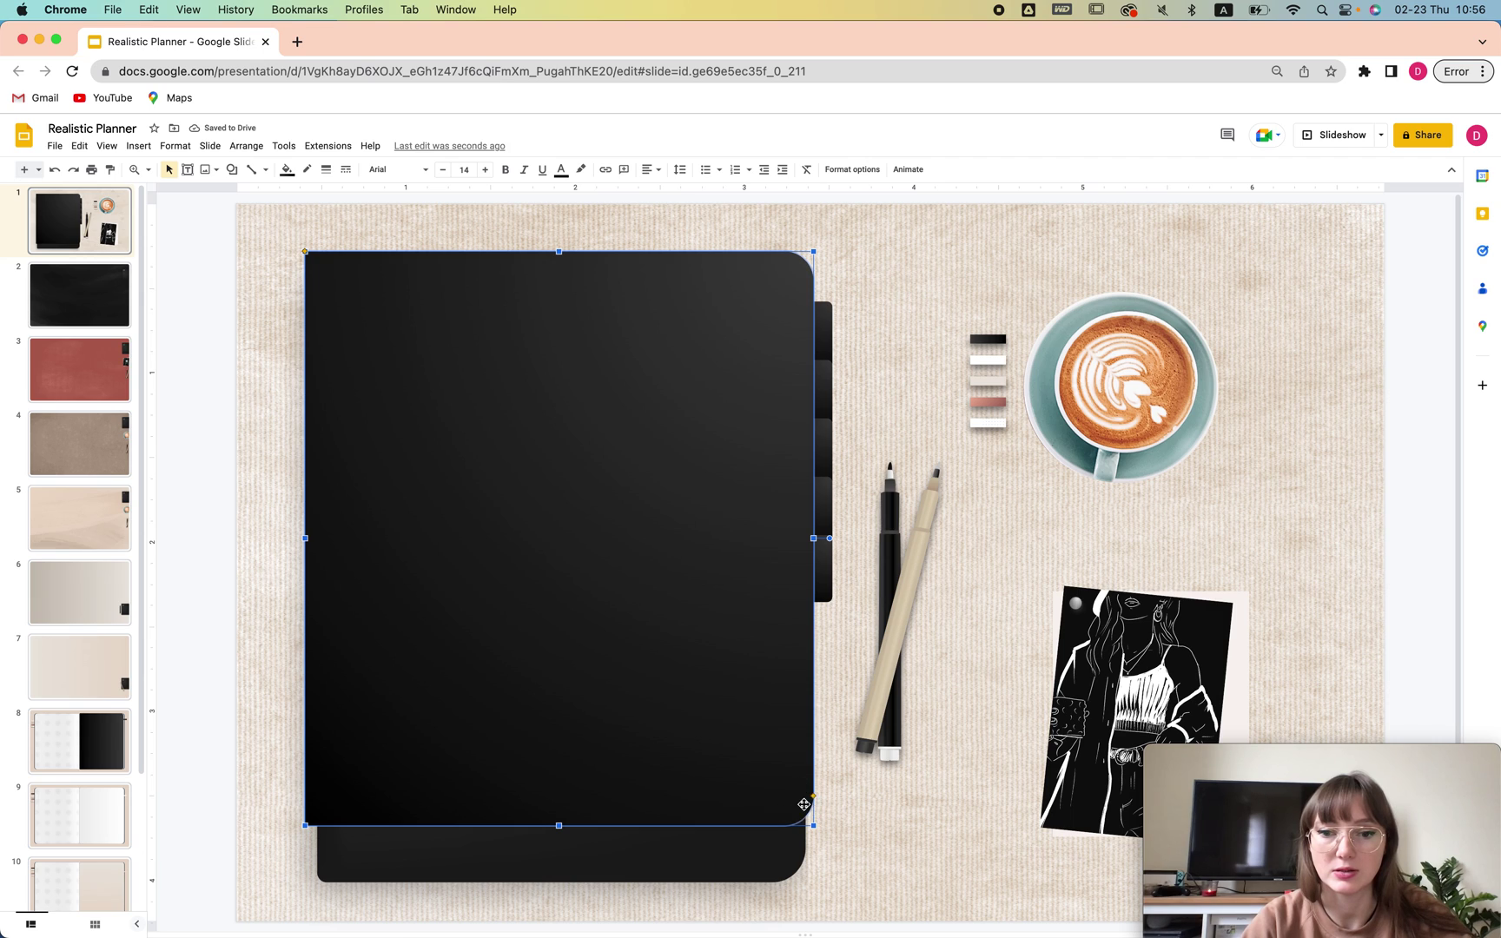
left_click_drag(559, 826, 568, 885)
left_click(918, 290)
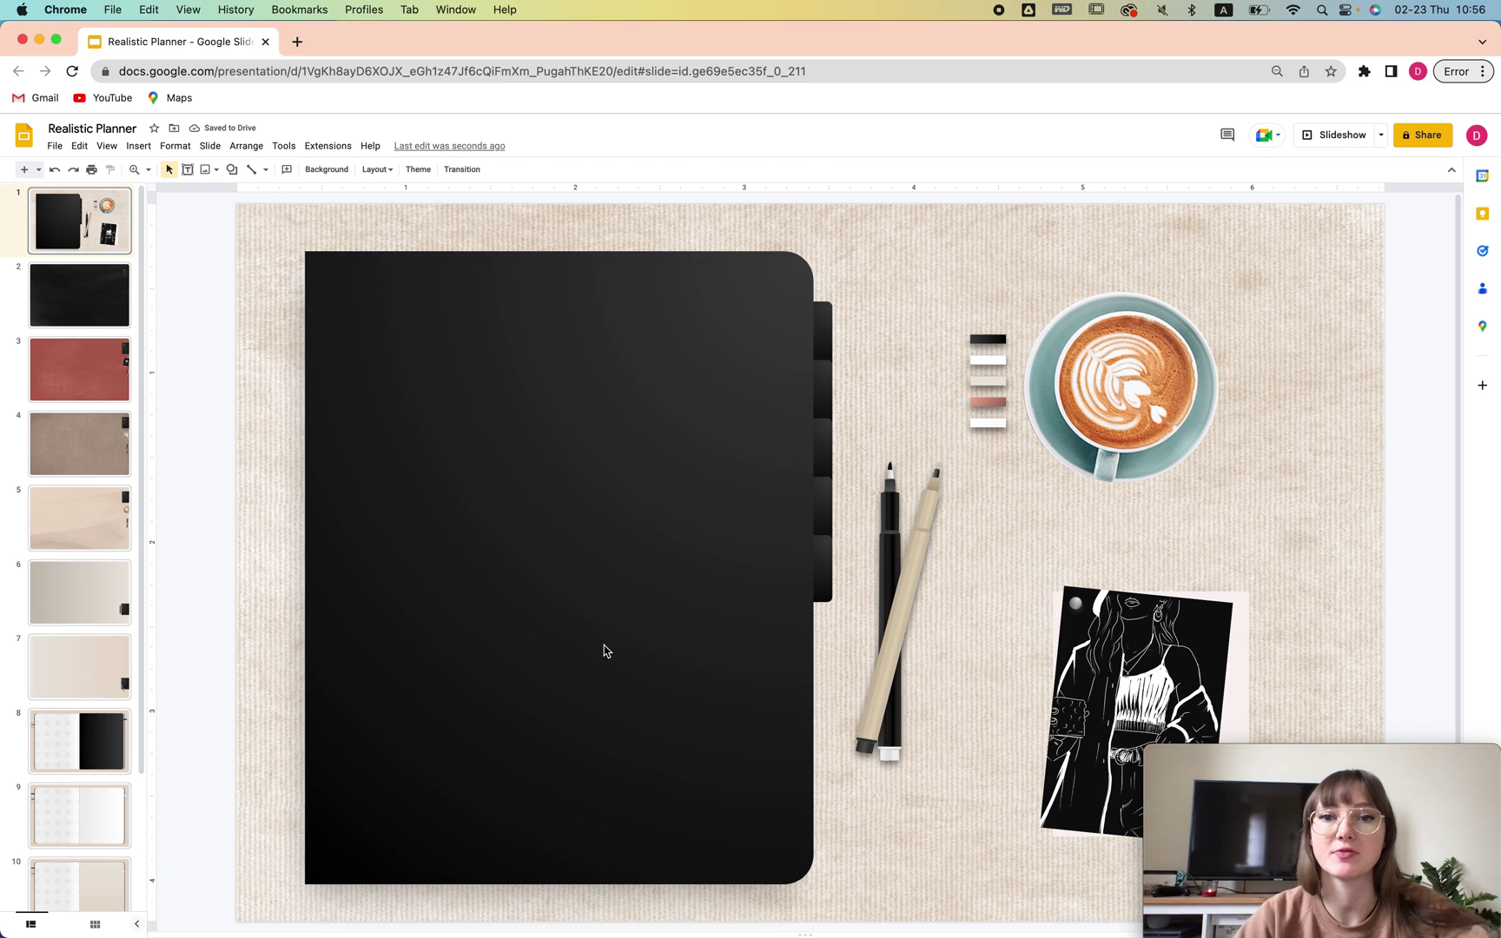
left_click(605, 651)
key("BackSpace")
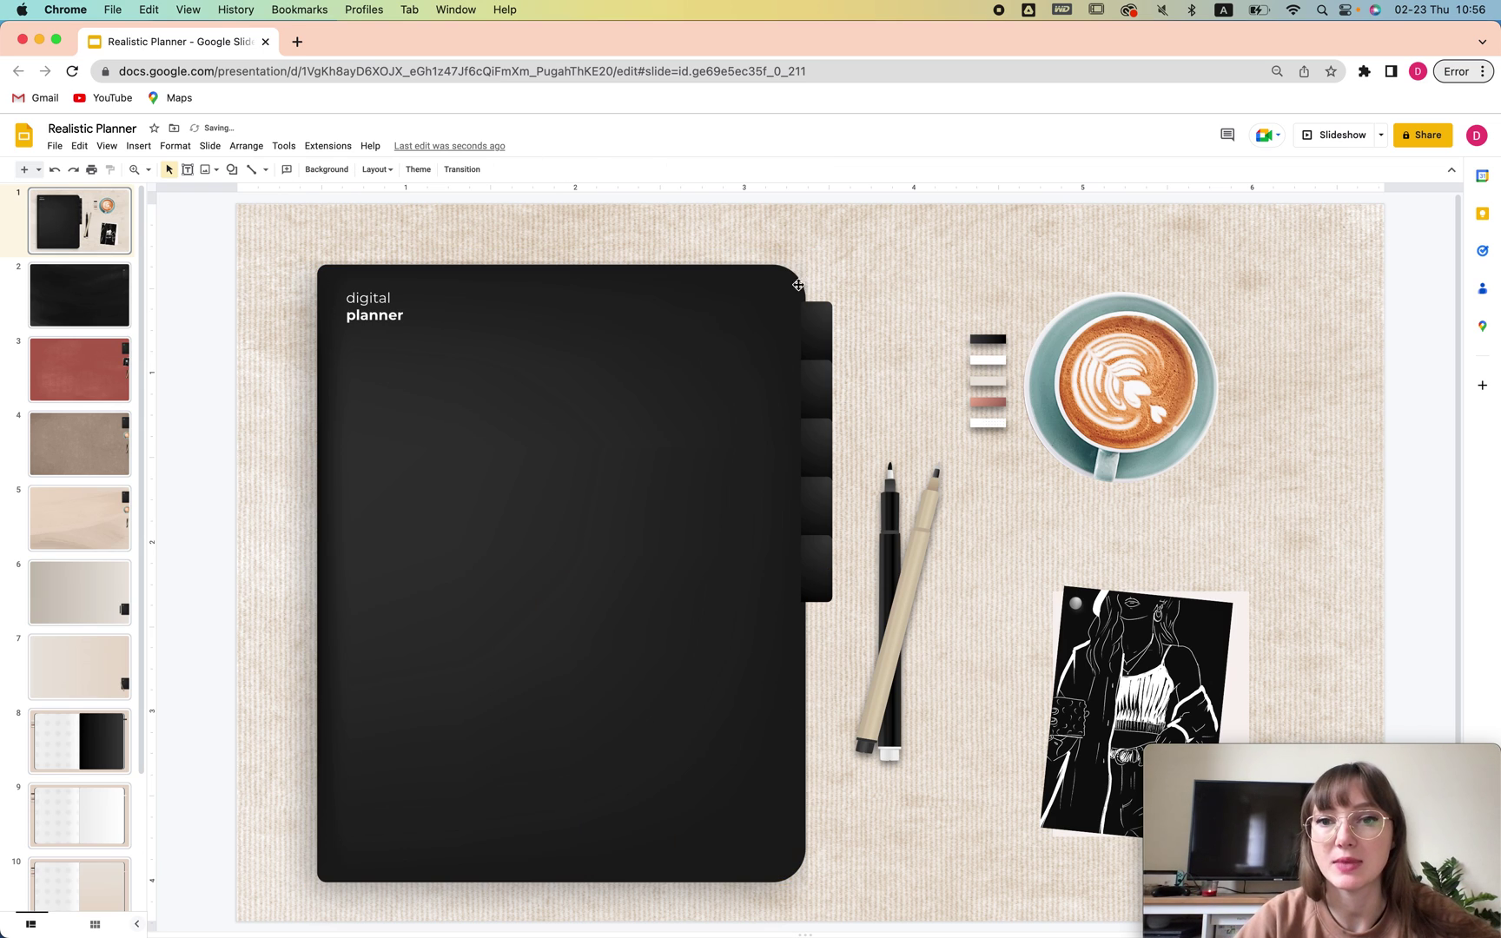
Try bringing the black planner cover image in front of the side tabs, and undo the reordering
left_click(745, 326)
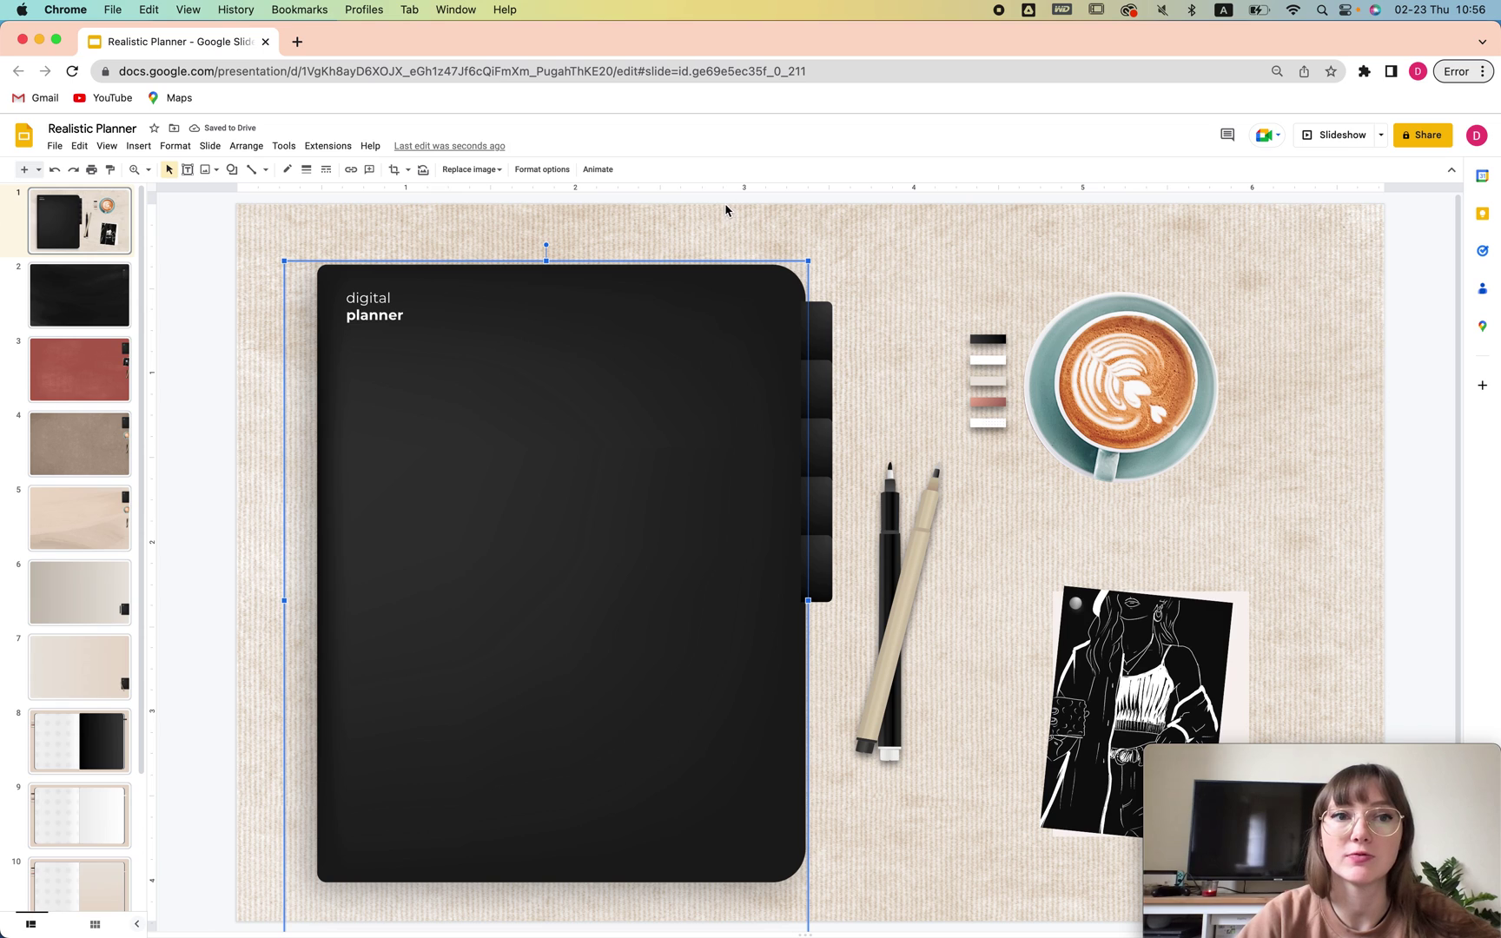
right_click(666, 323)
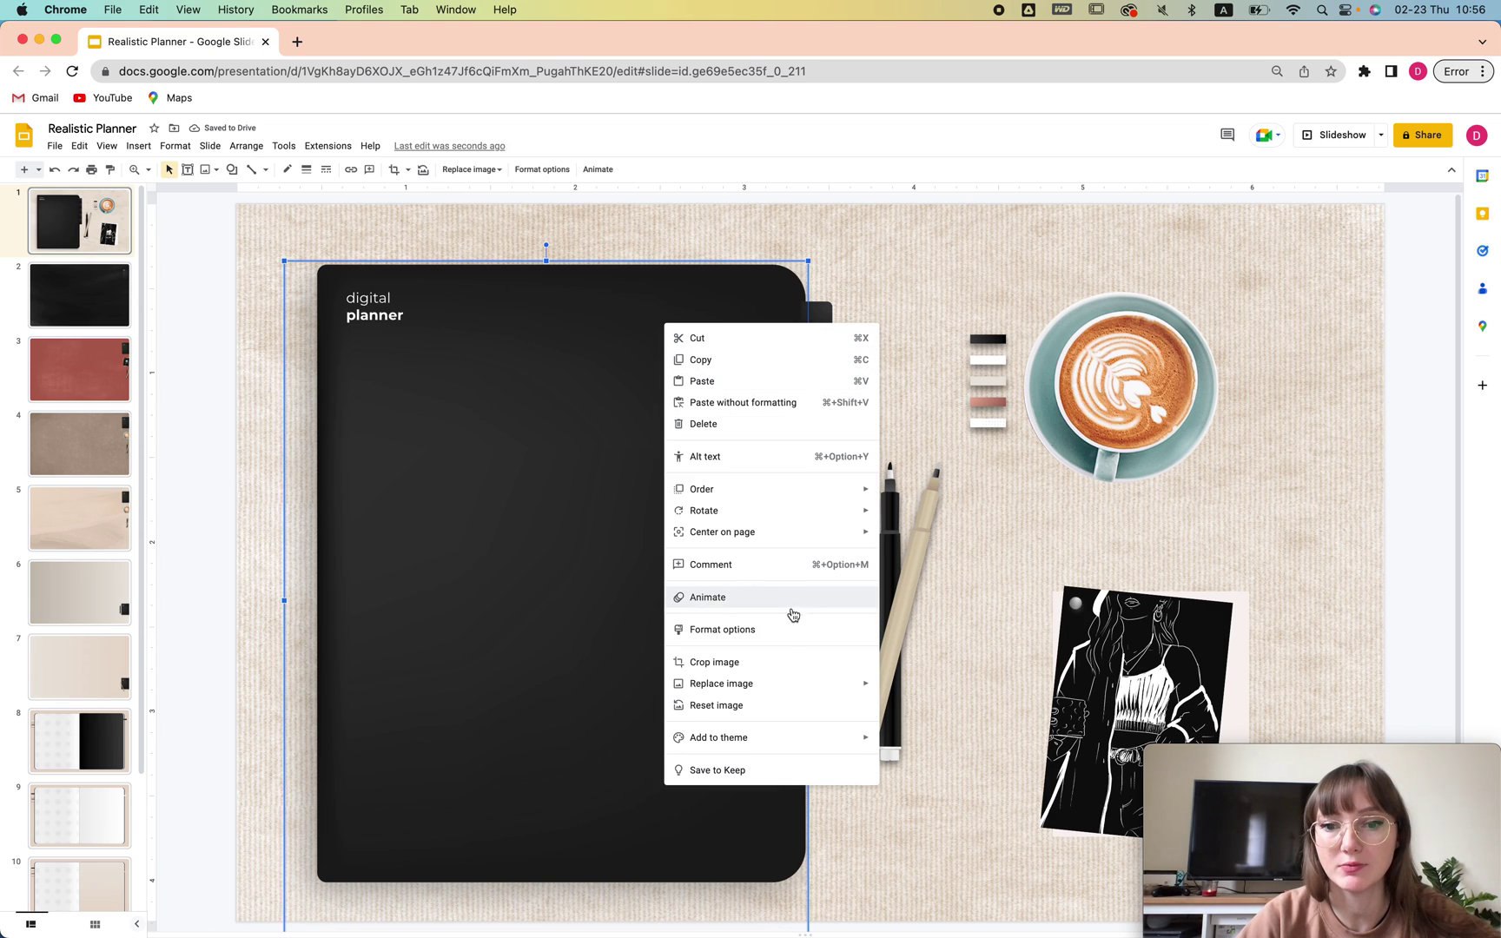
mouse_move(743, 490)
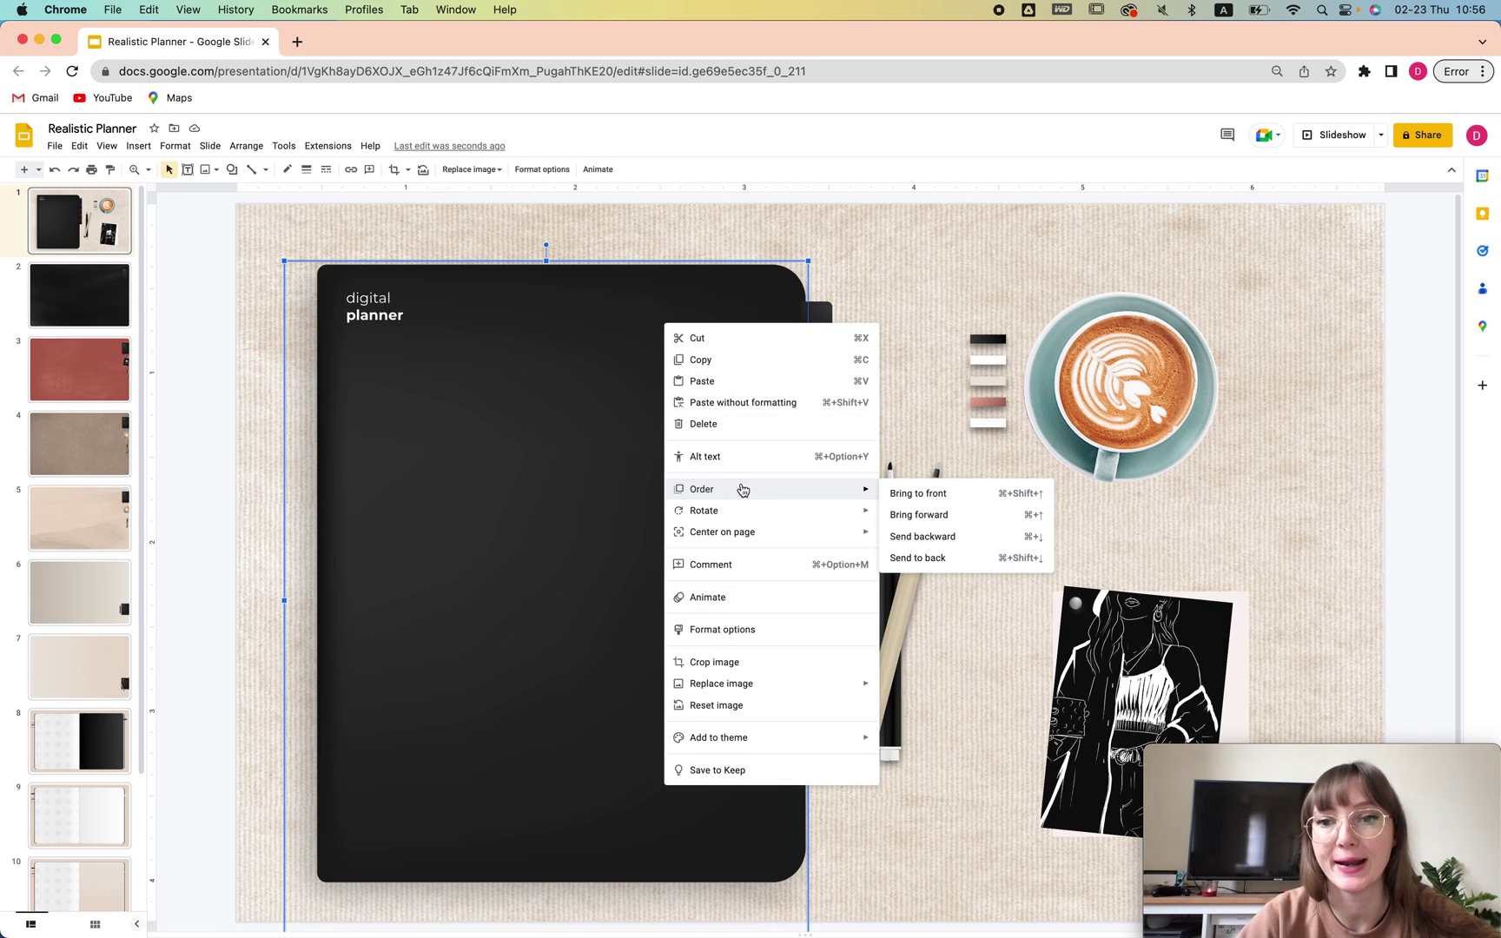
left_click(913, 493)
left_click(906, 352)
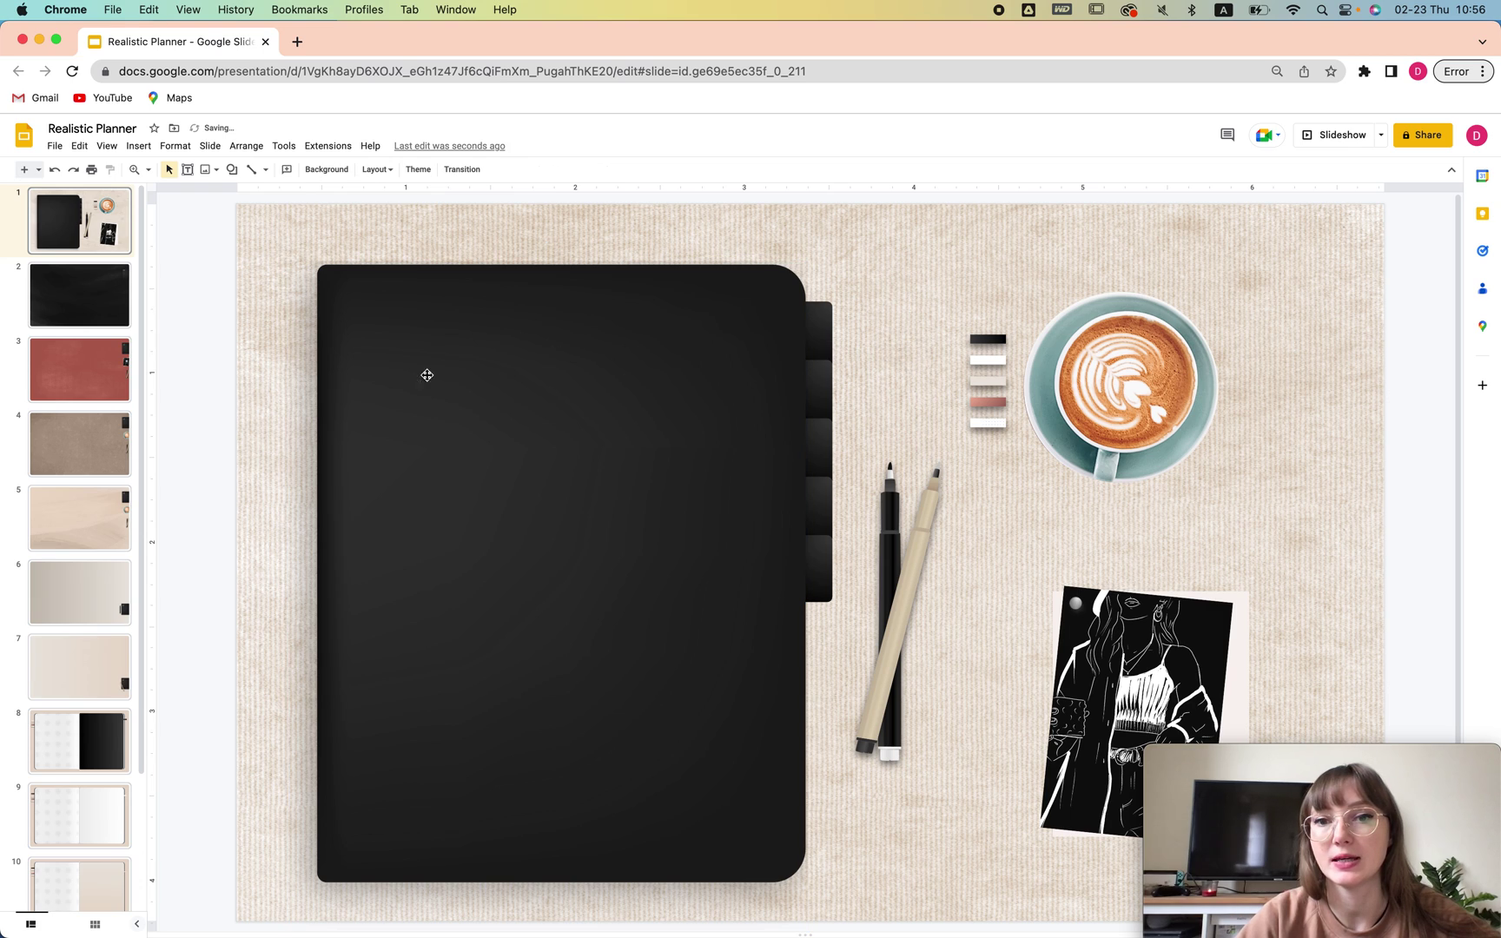
left_click(491, 358)
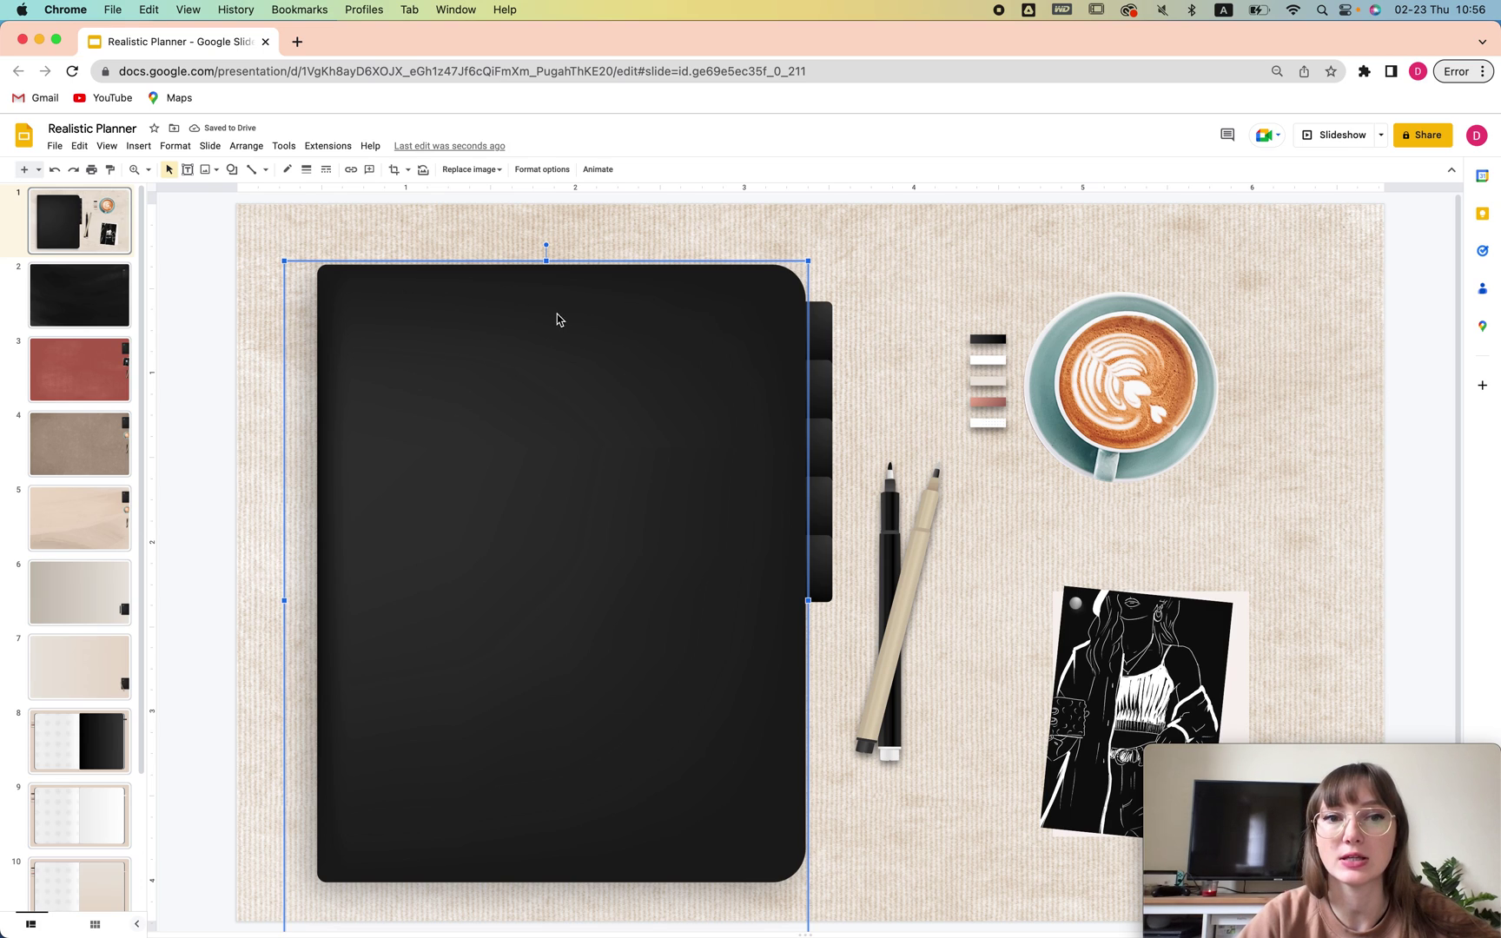
left_click(905, 322)
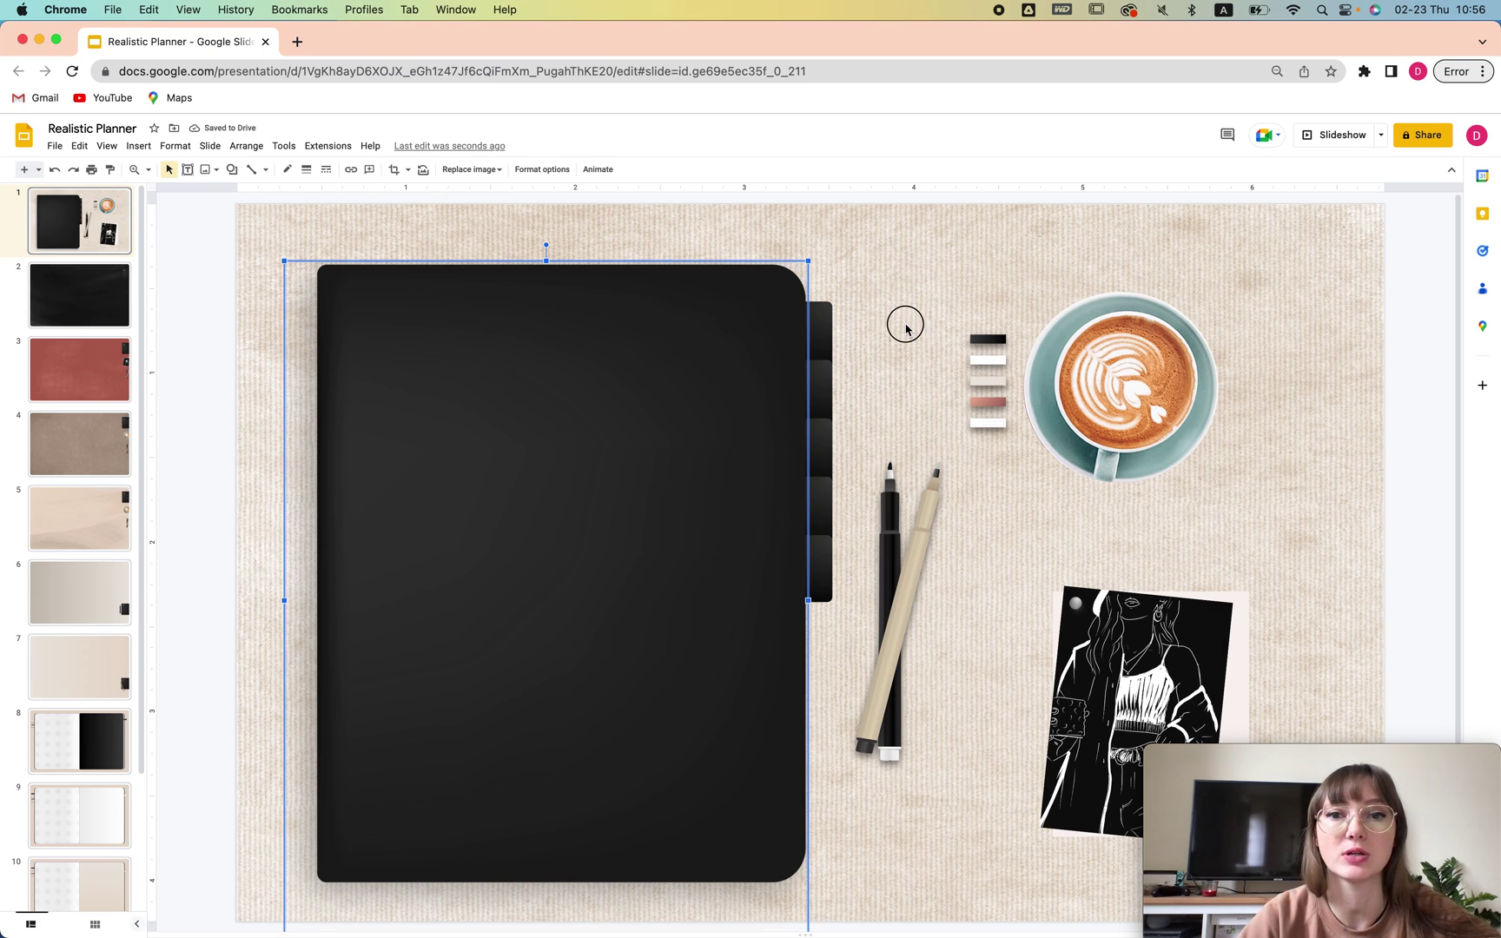
key("ctrl+z")
Bring the black planner cover and its "digital planner" text box together to the front, over the side tabs
left_click(380, 269, "shift")
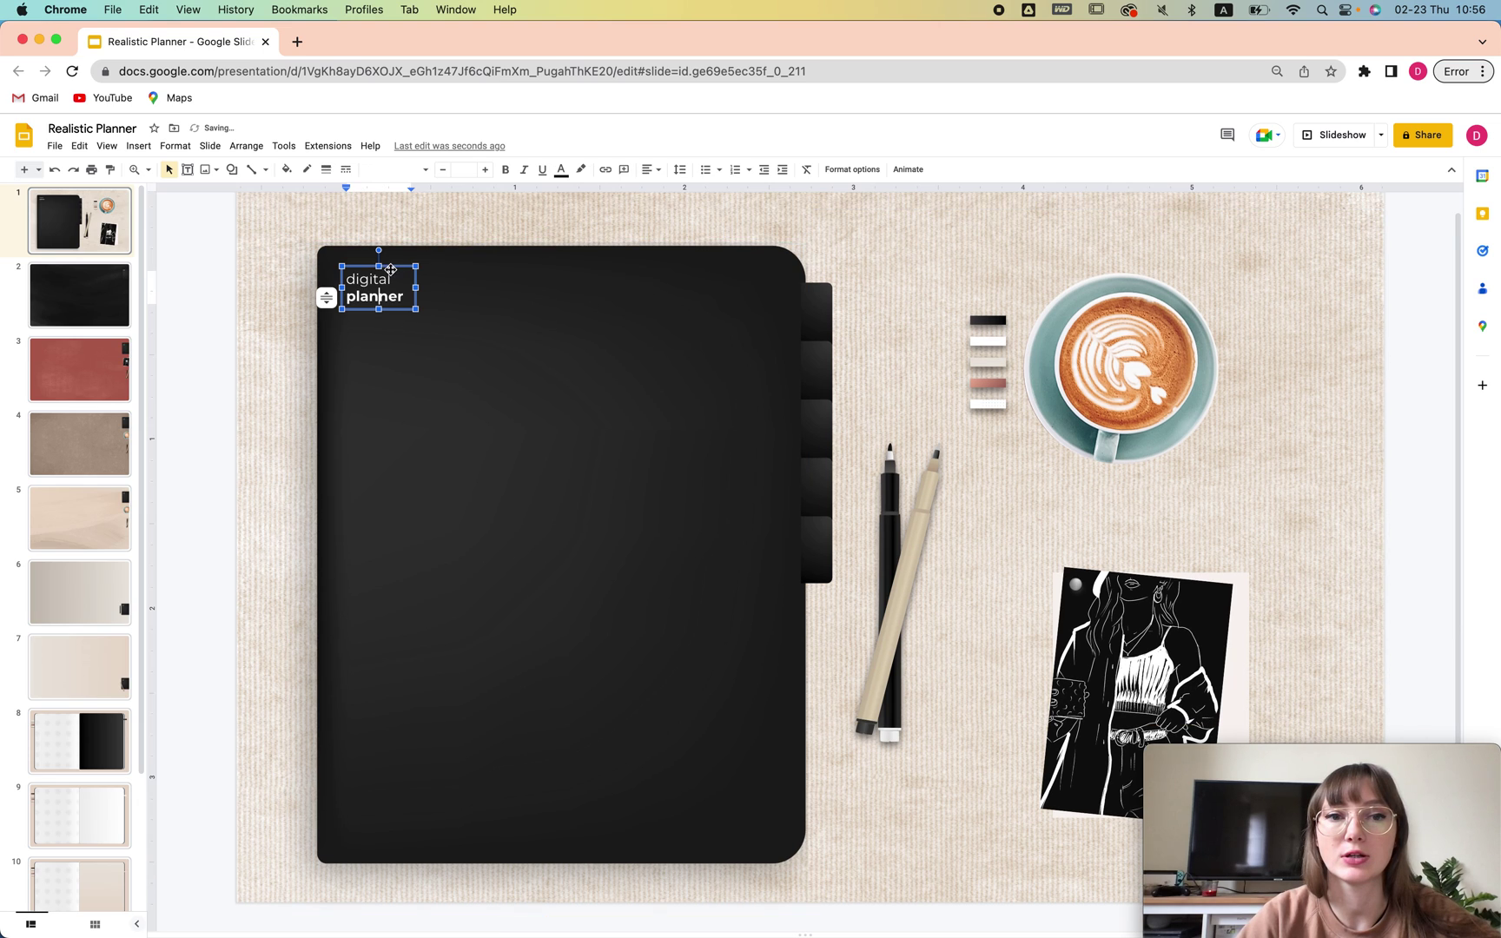
right_click(745, 300)
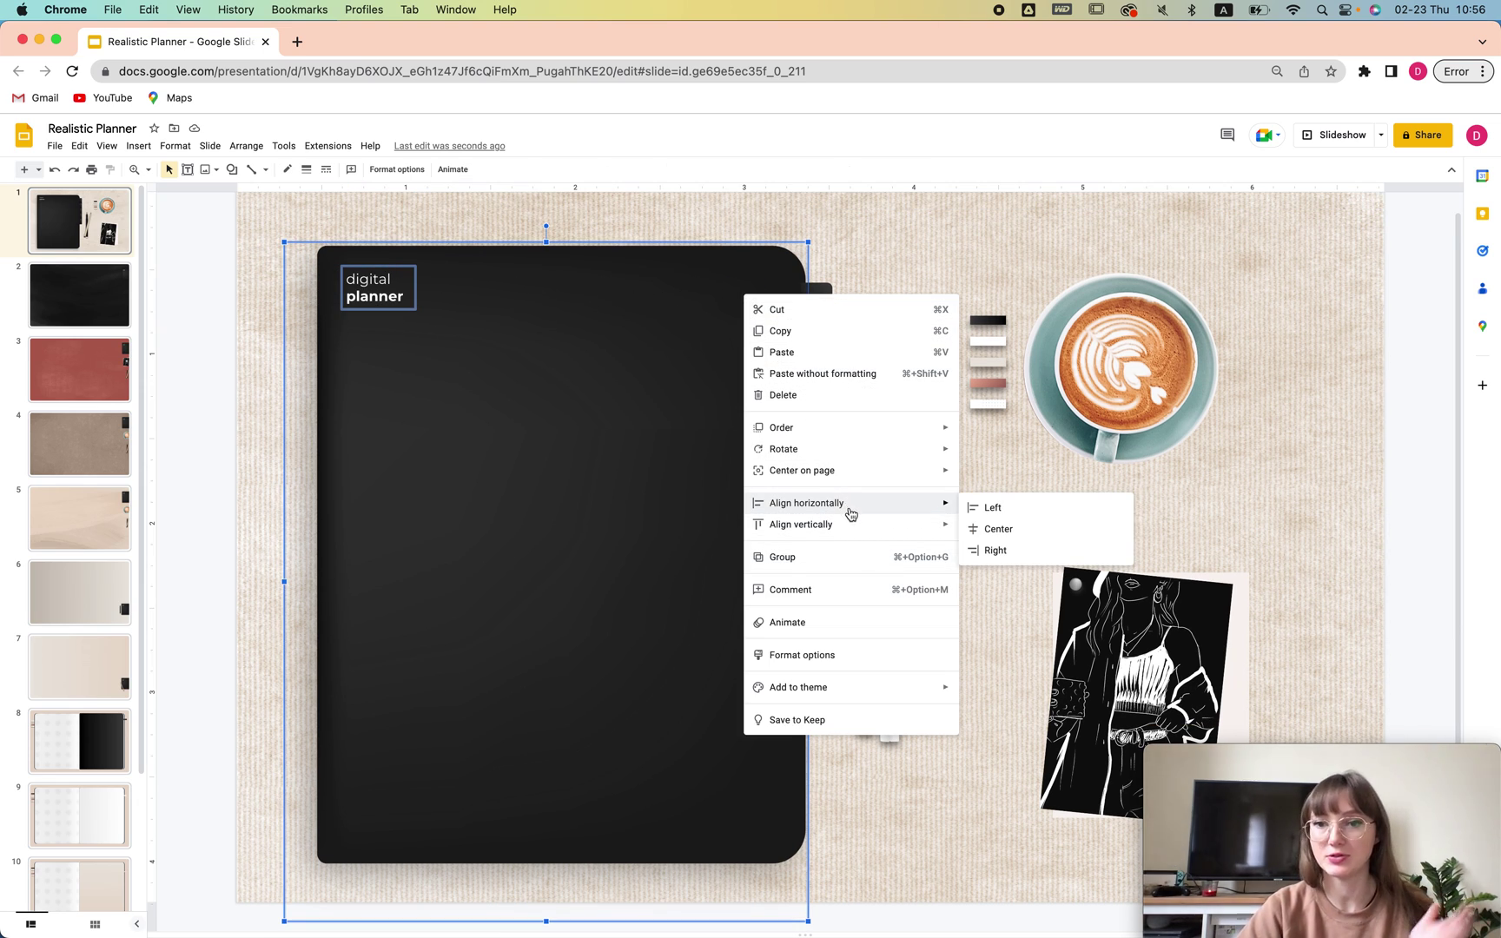
mouse_move(851, 502)
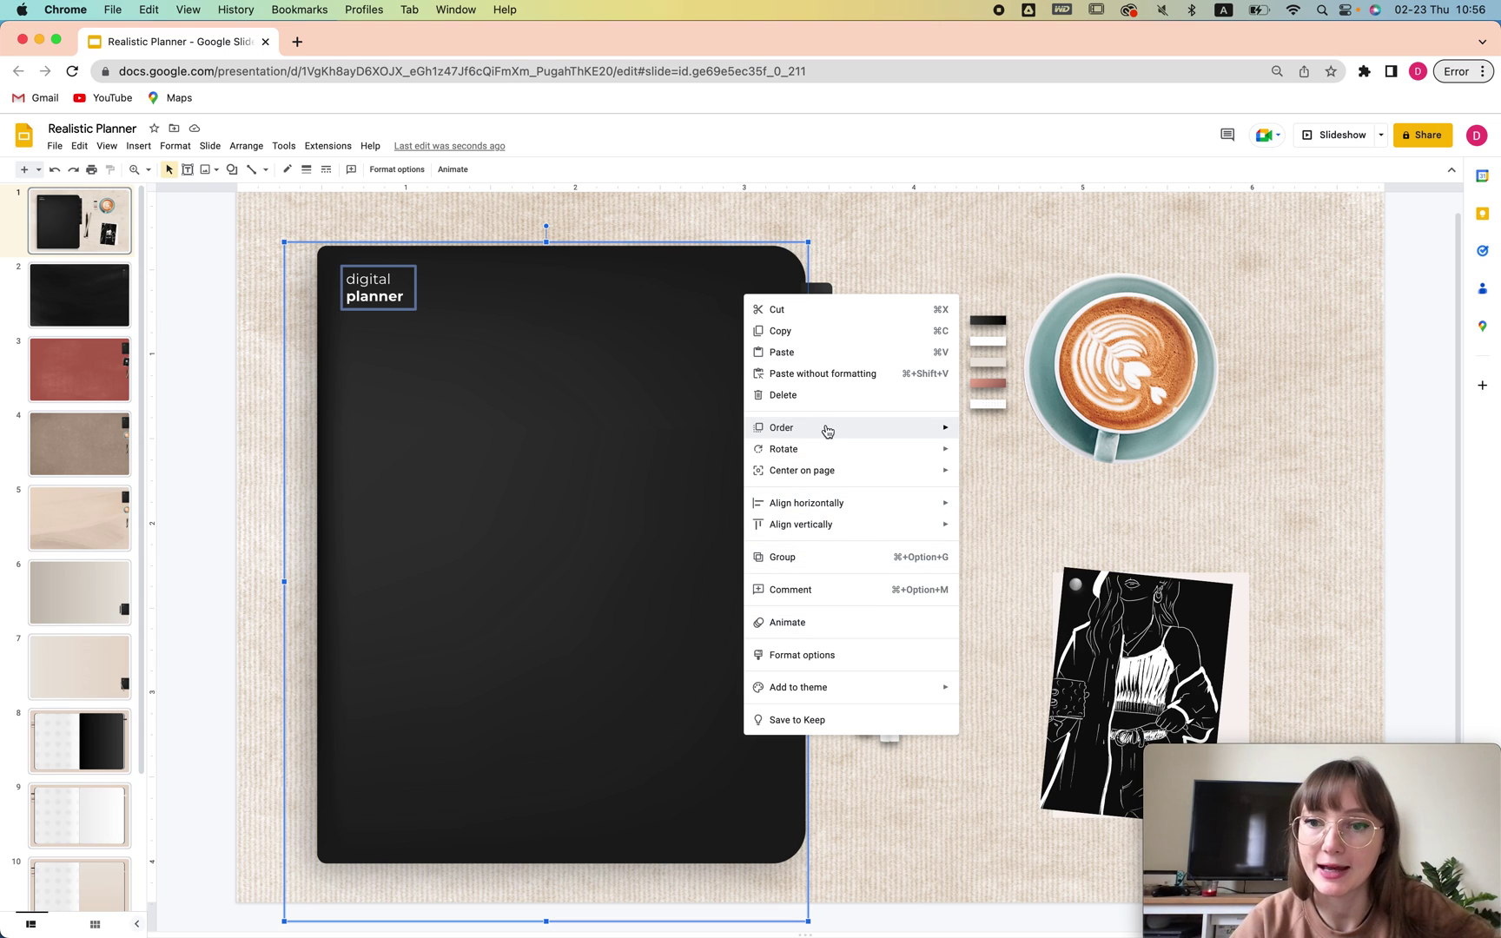
mouse_move(824, 427)
left_click(1014, 428)
left_click(999, 508)
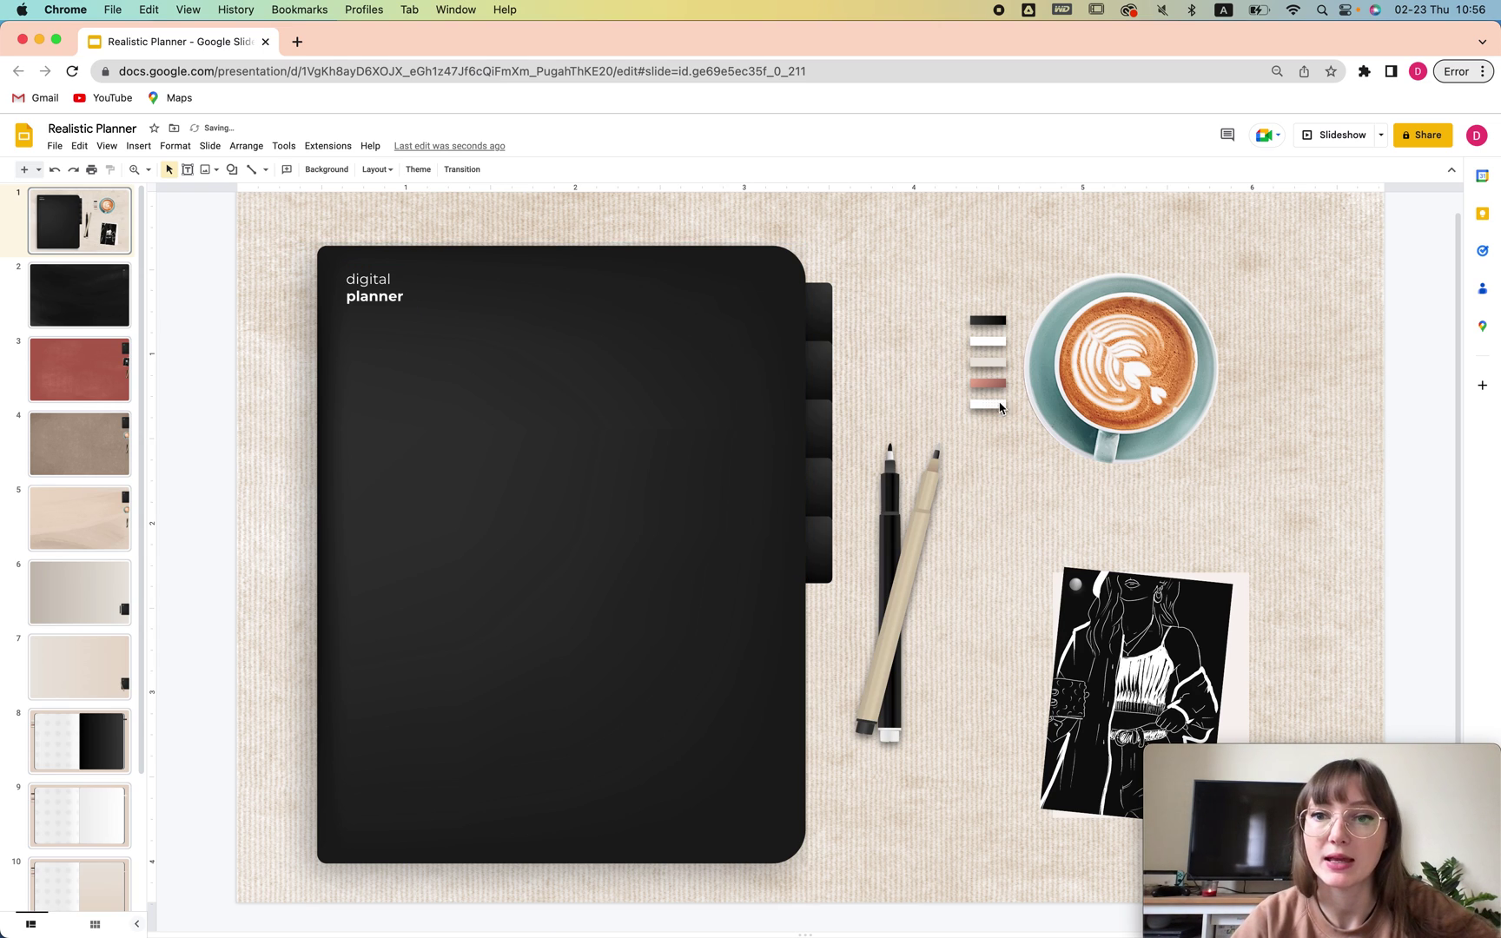
Add a new slide after the cover slide and delete its title and subtitle placeholders
left_click(987, 320)
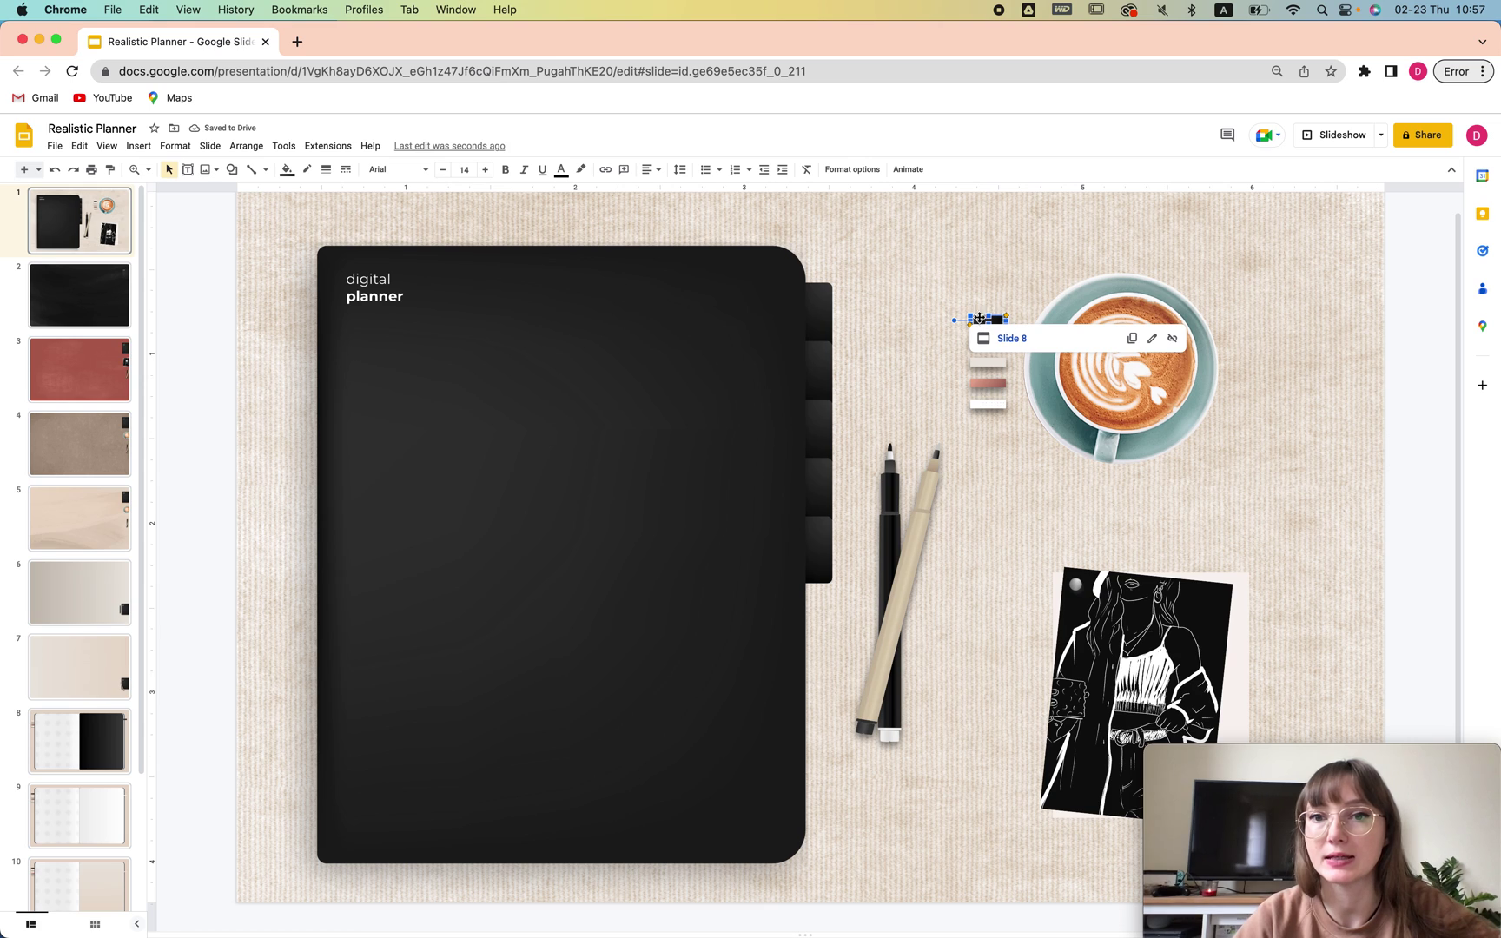
left_click(816, 317)
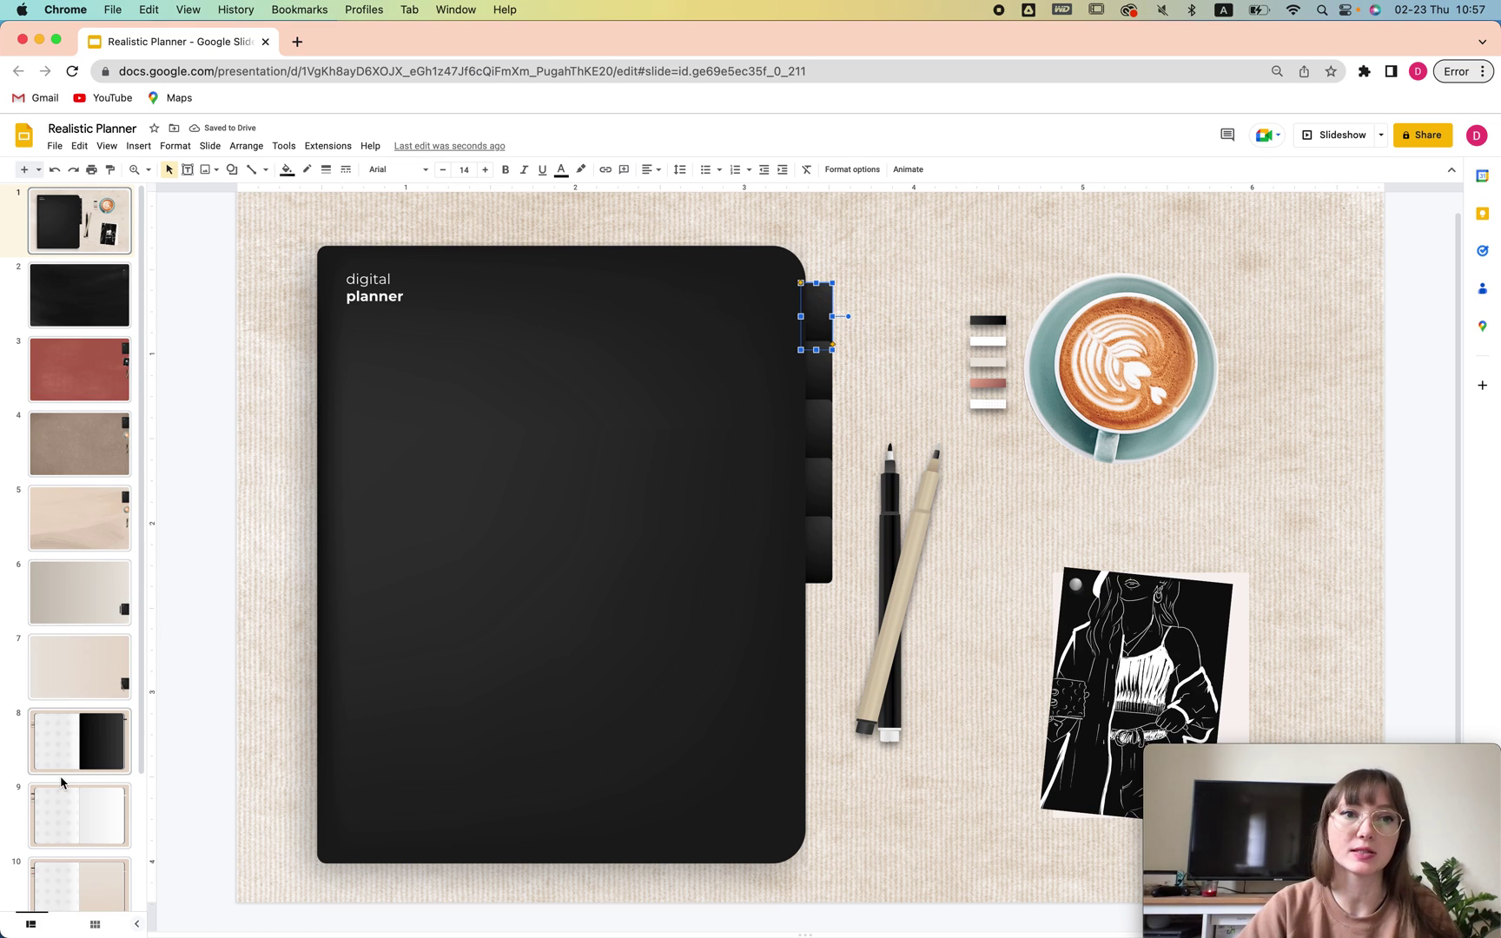
left_click(74, 224)
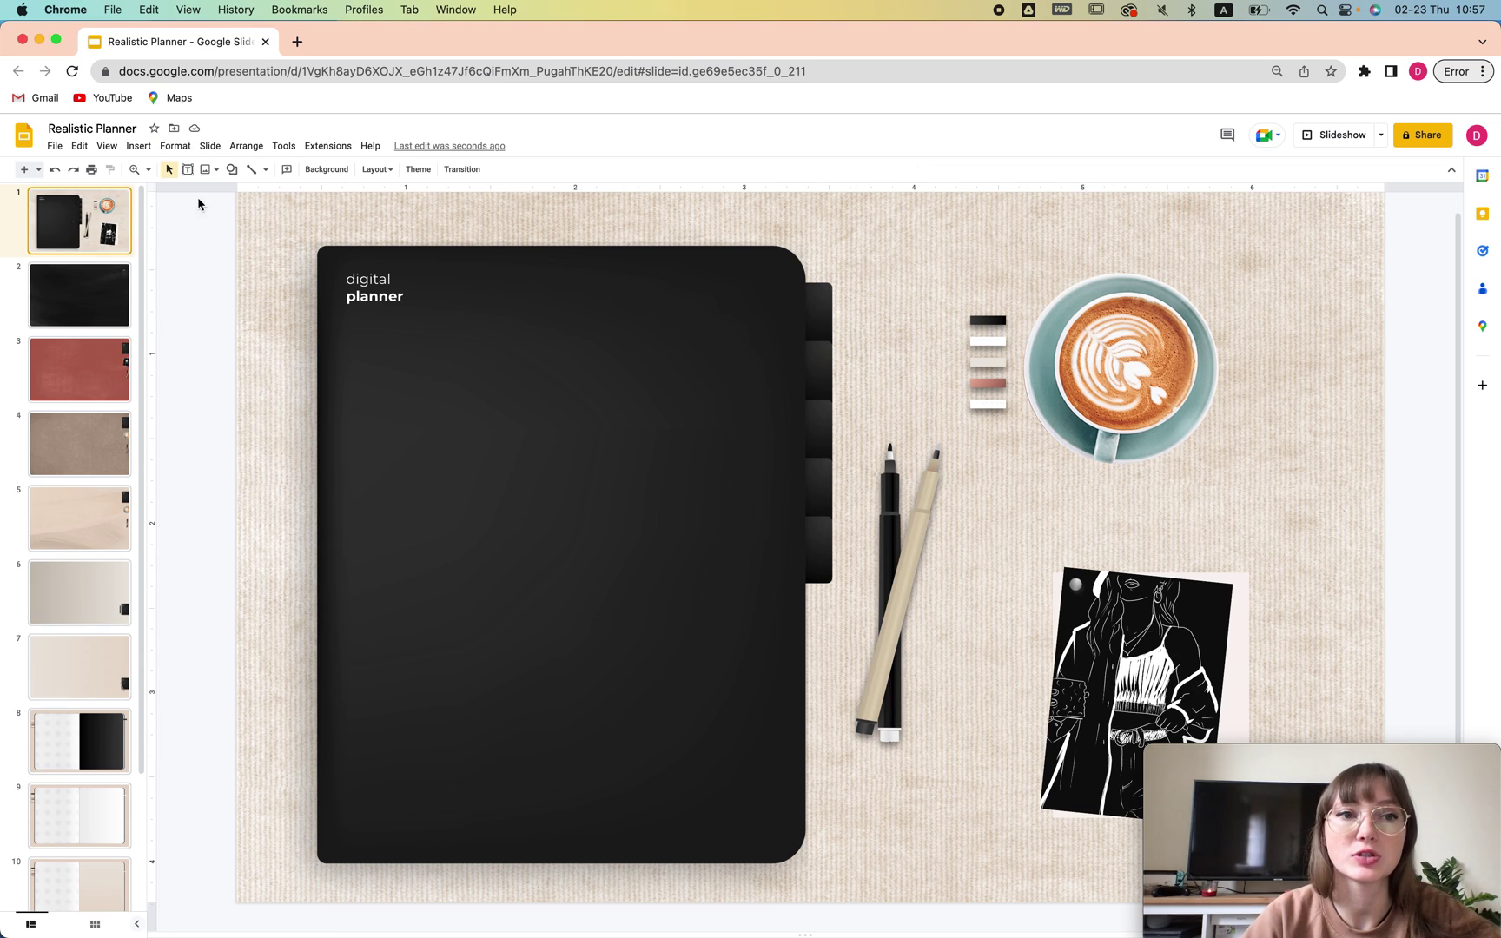
left_click(210, 145)
left_click(239, 171)
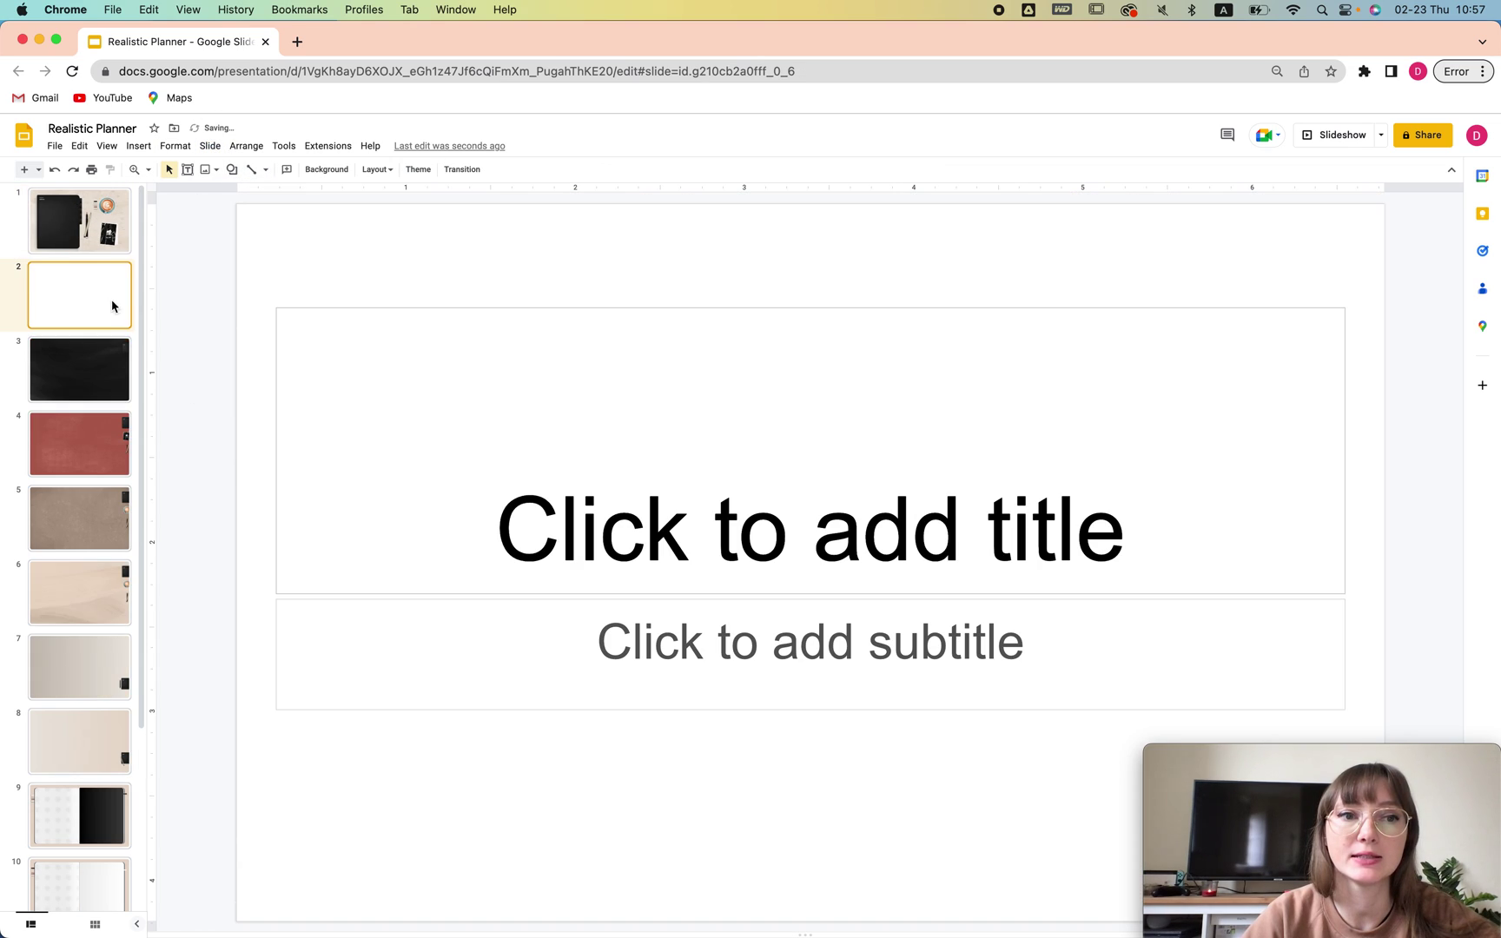
left_click_drag(636, 251, 867, 774)
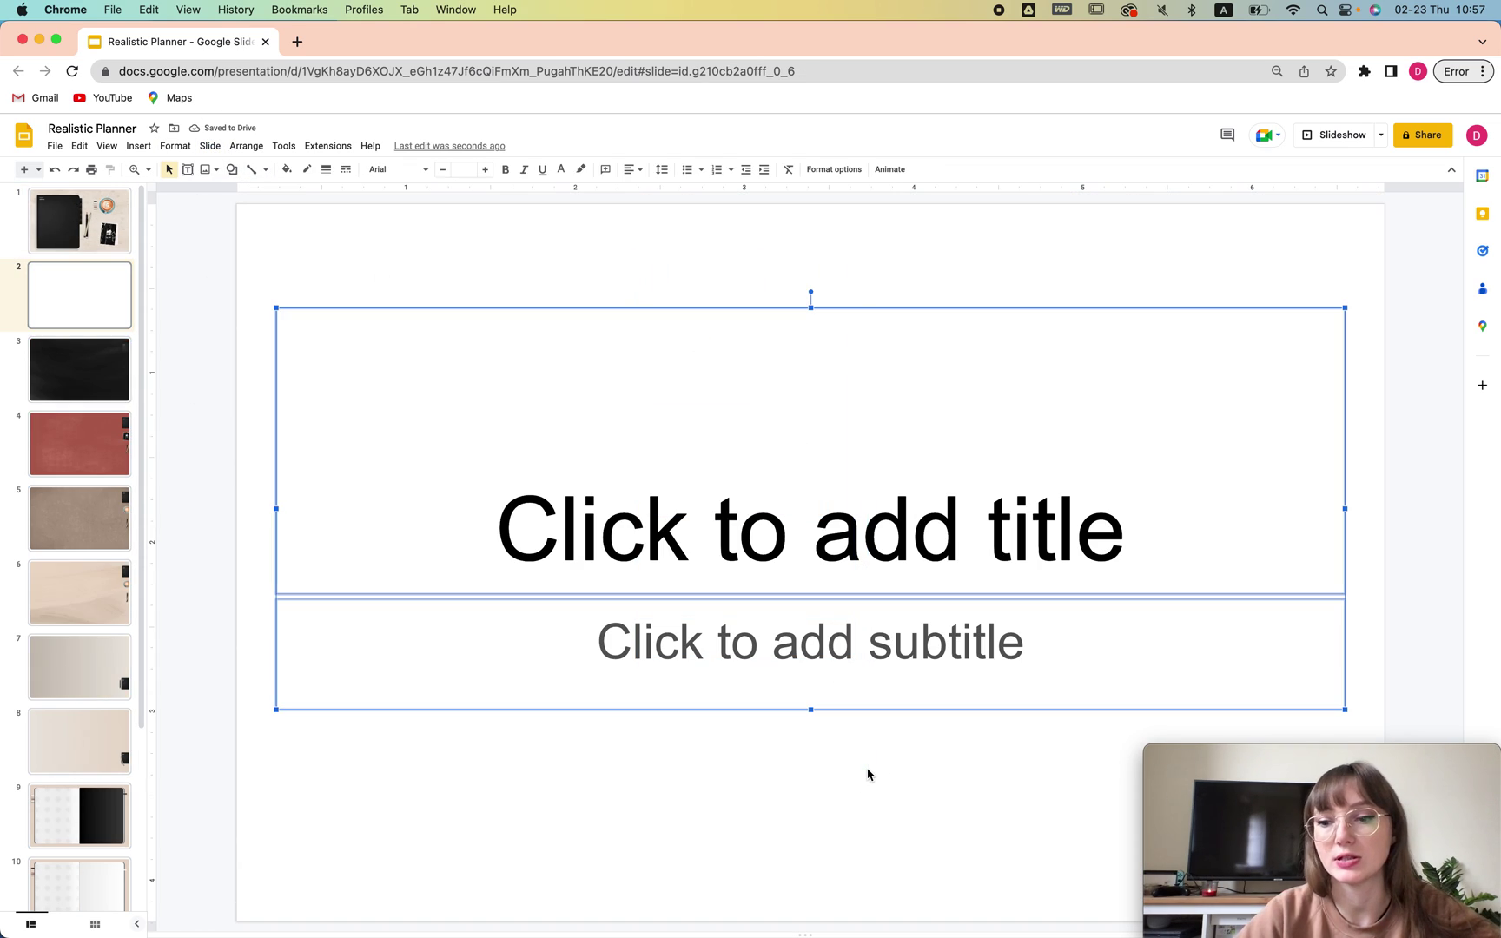
key("Delete")
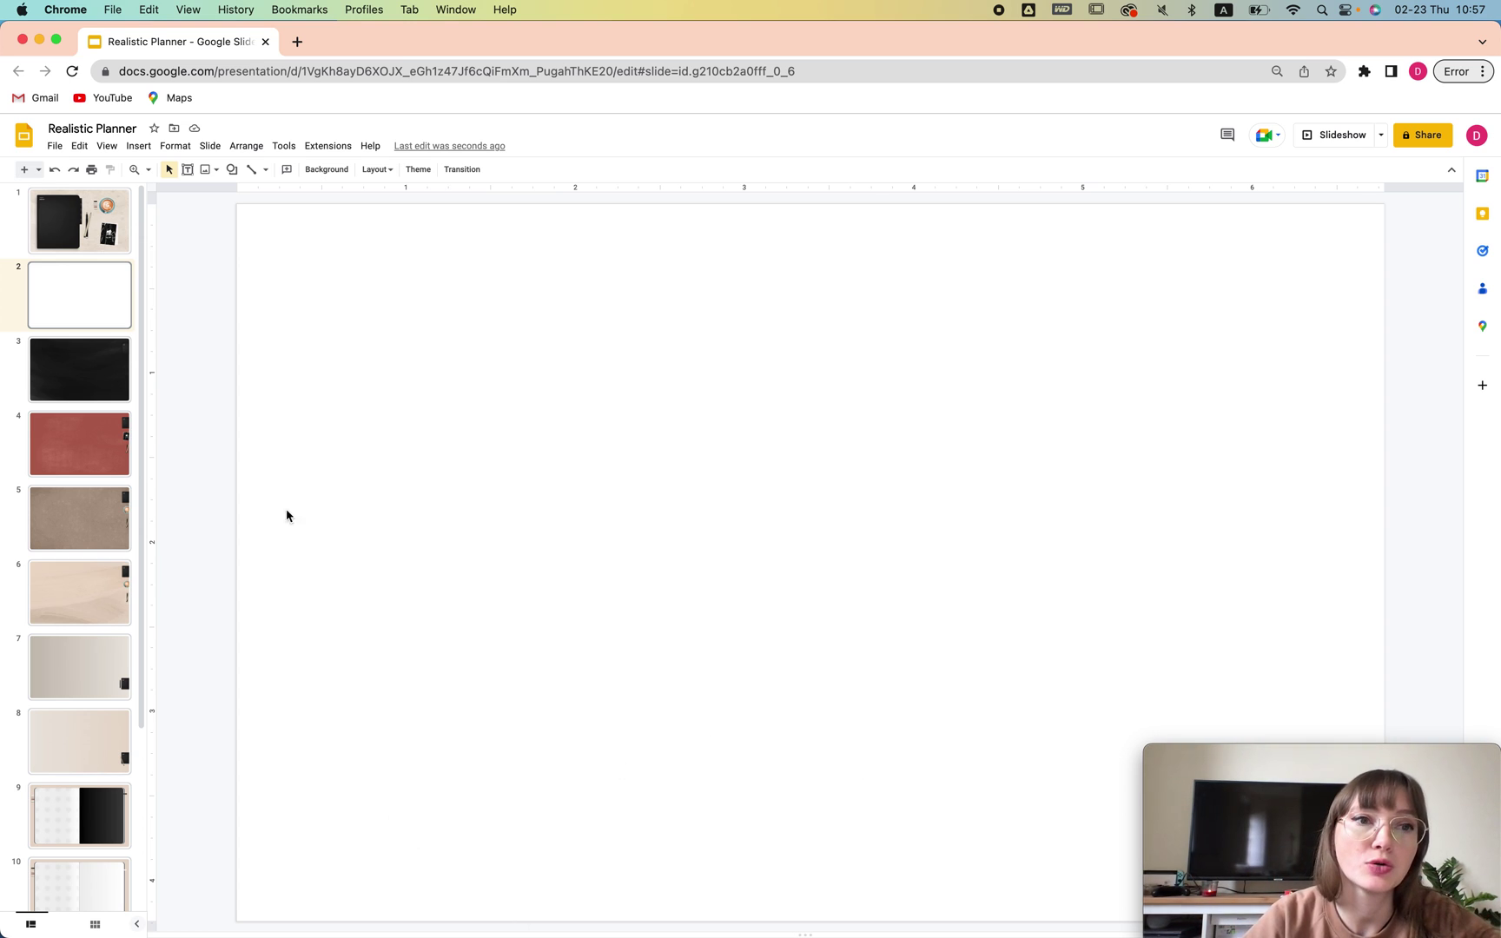
Copy the top black tab from the cover slide onto the blank second slide
left_click(104, 227)
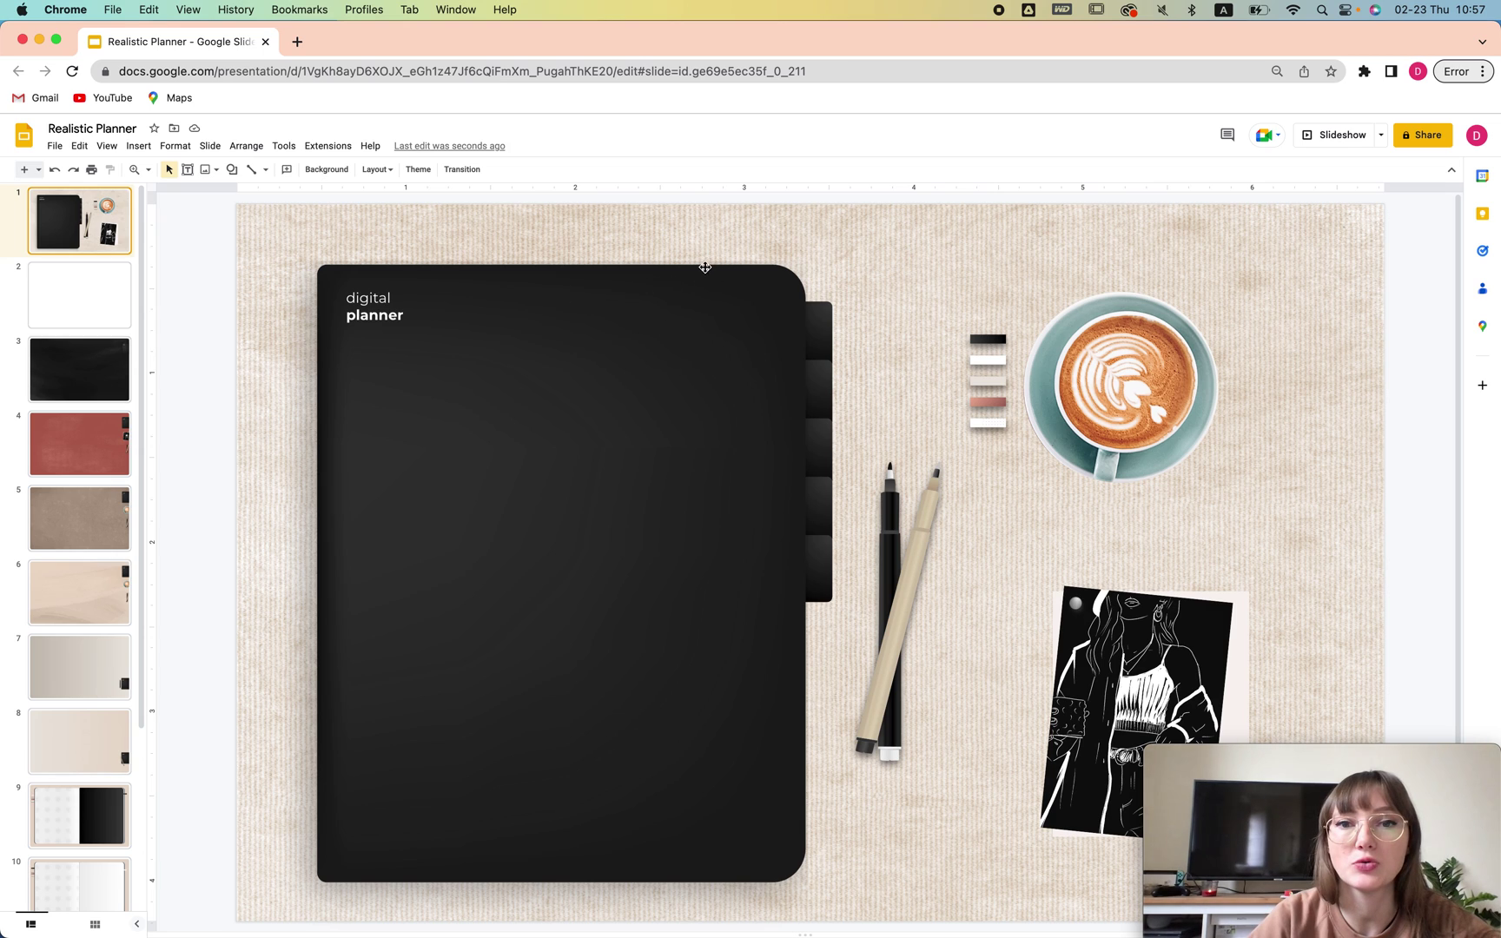
left_click(821, 332)
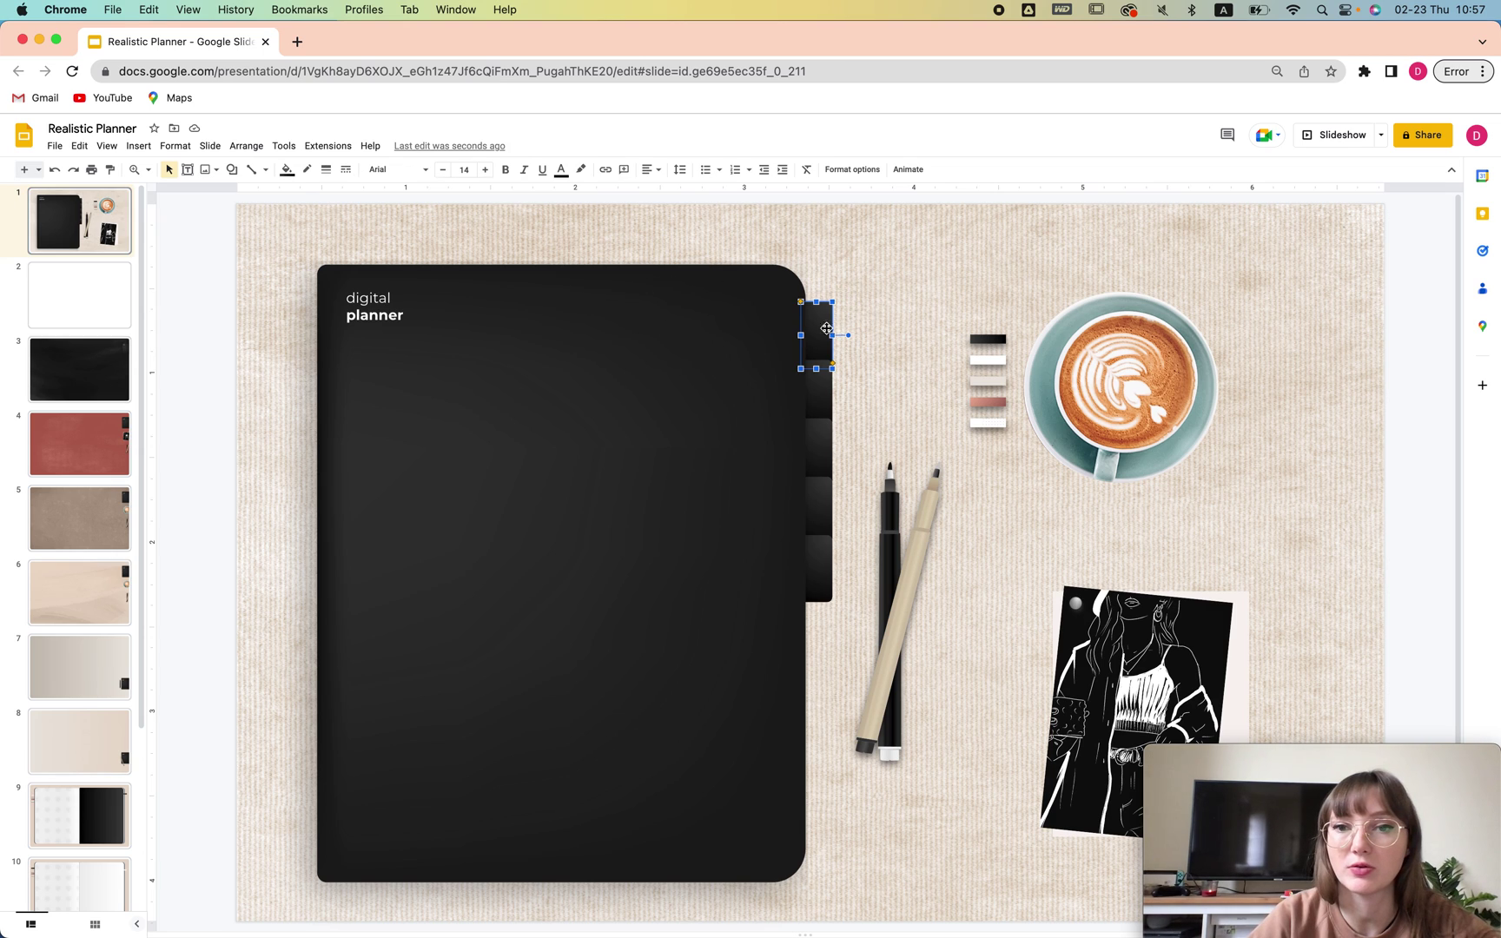
left_click(36, 302)
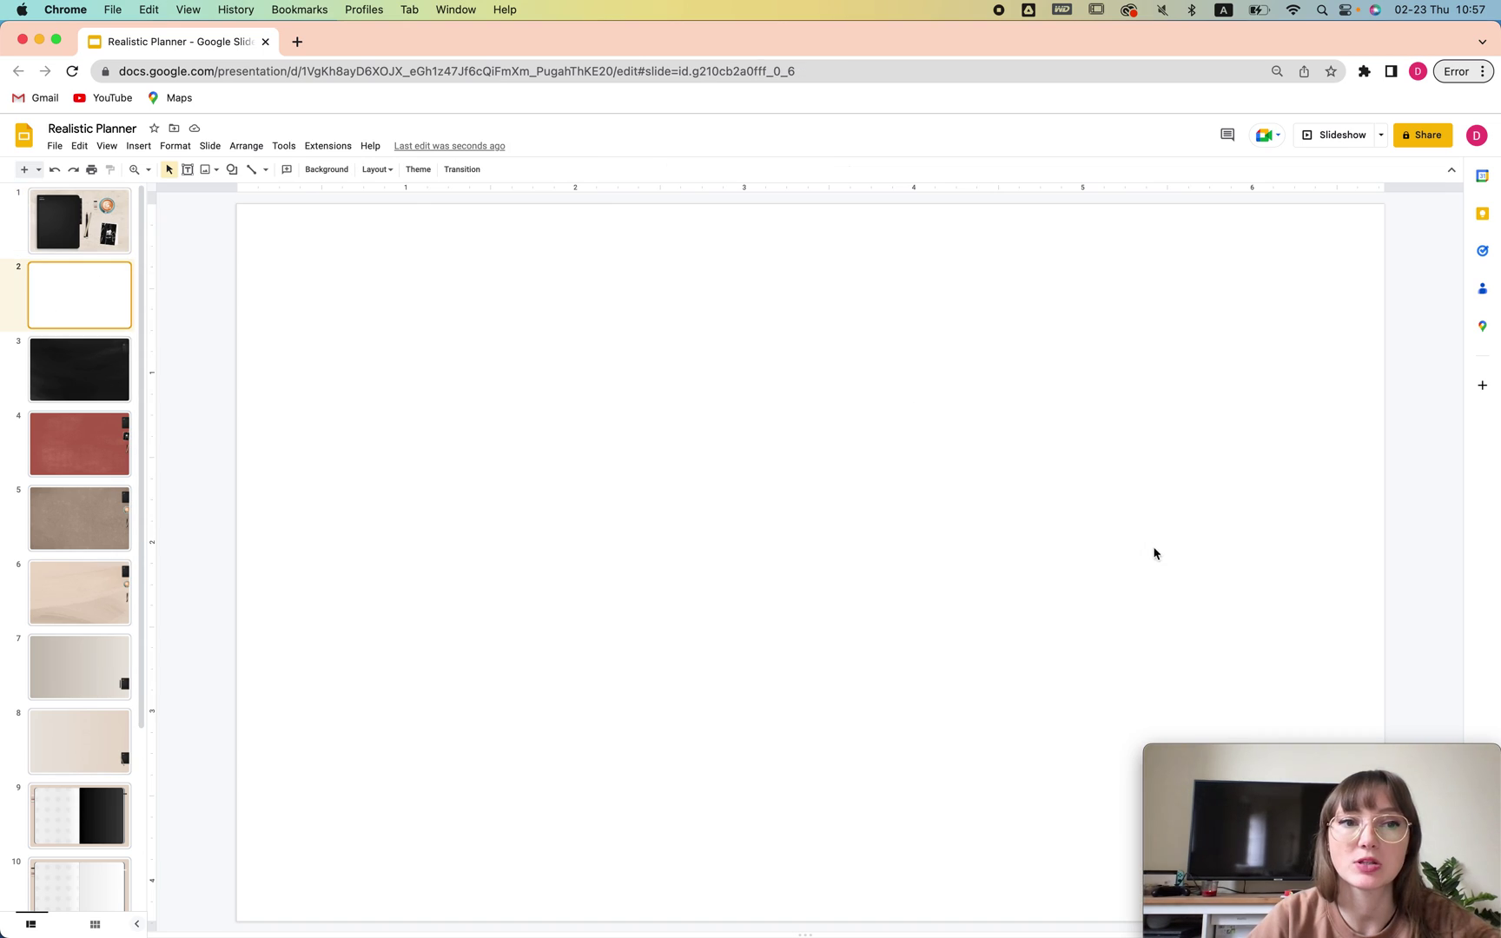
key("super+v")
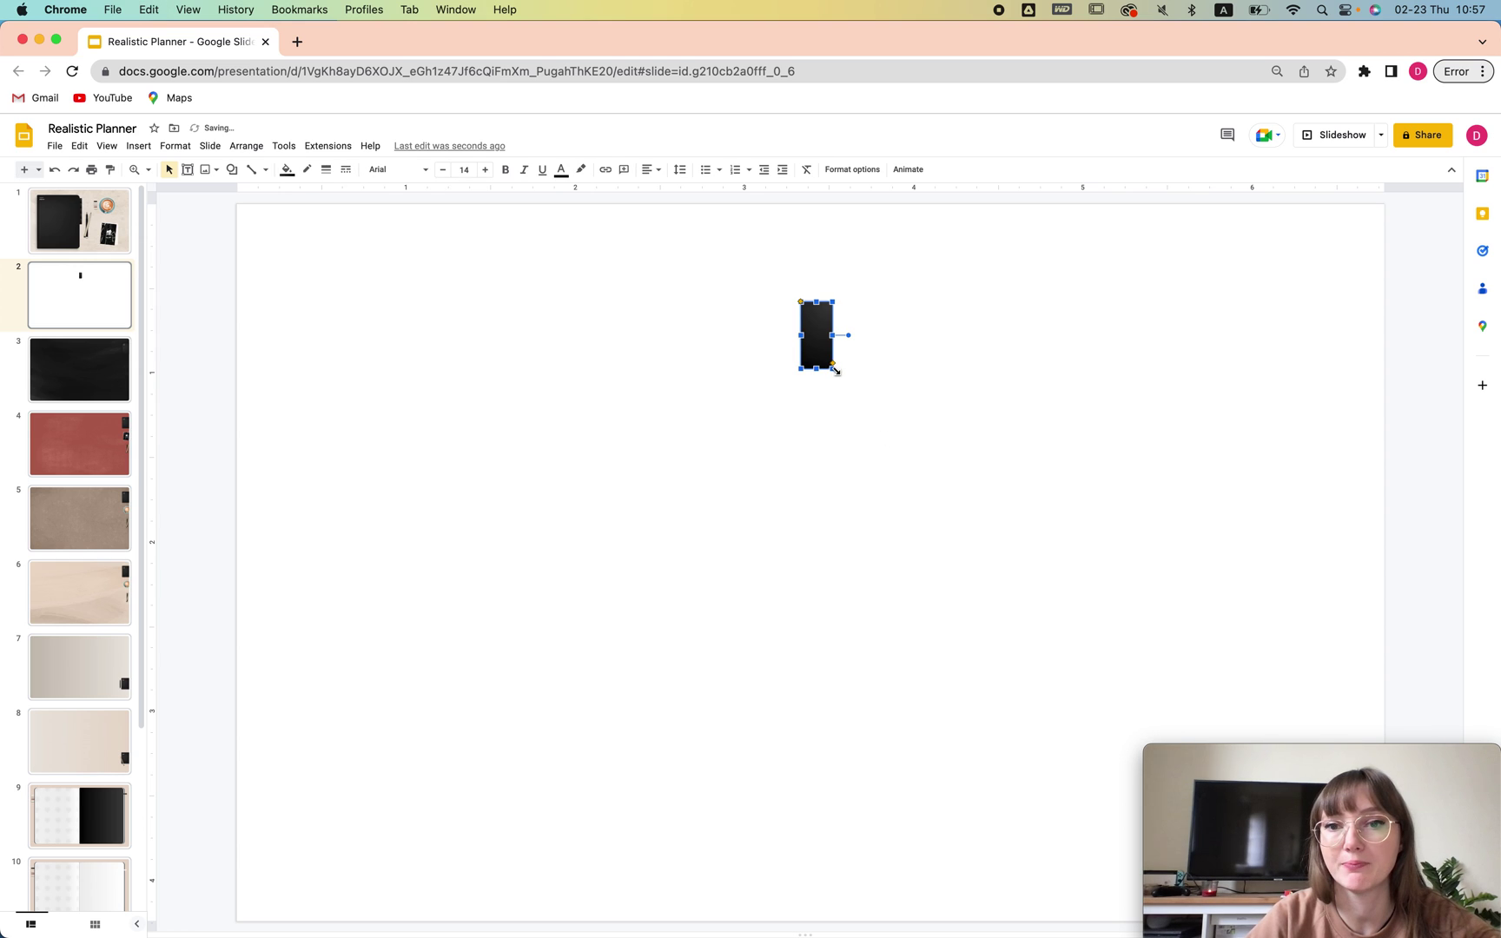
Enlarge the pasted tab into a page-sized shape on the slide's right half and reduce its corner rounding
left_click_drag(834, 371, 1296, 852)
left_click_drag(1160, 389, 1093, 308)
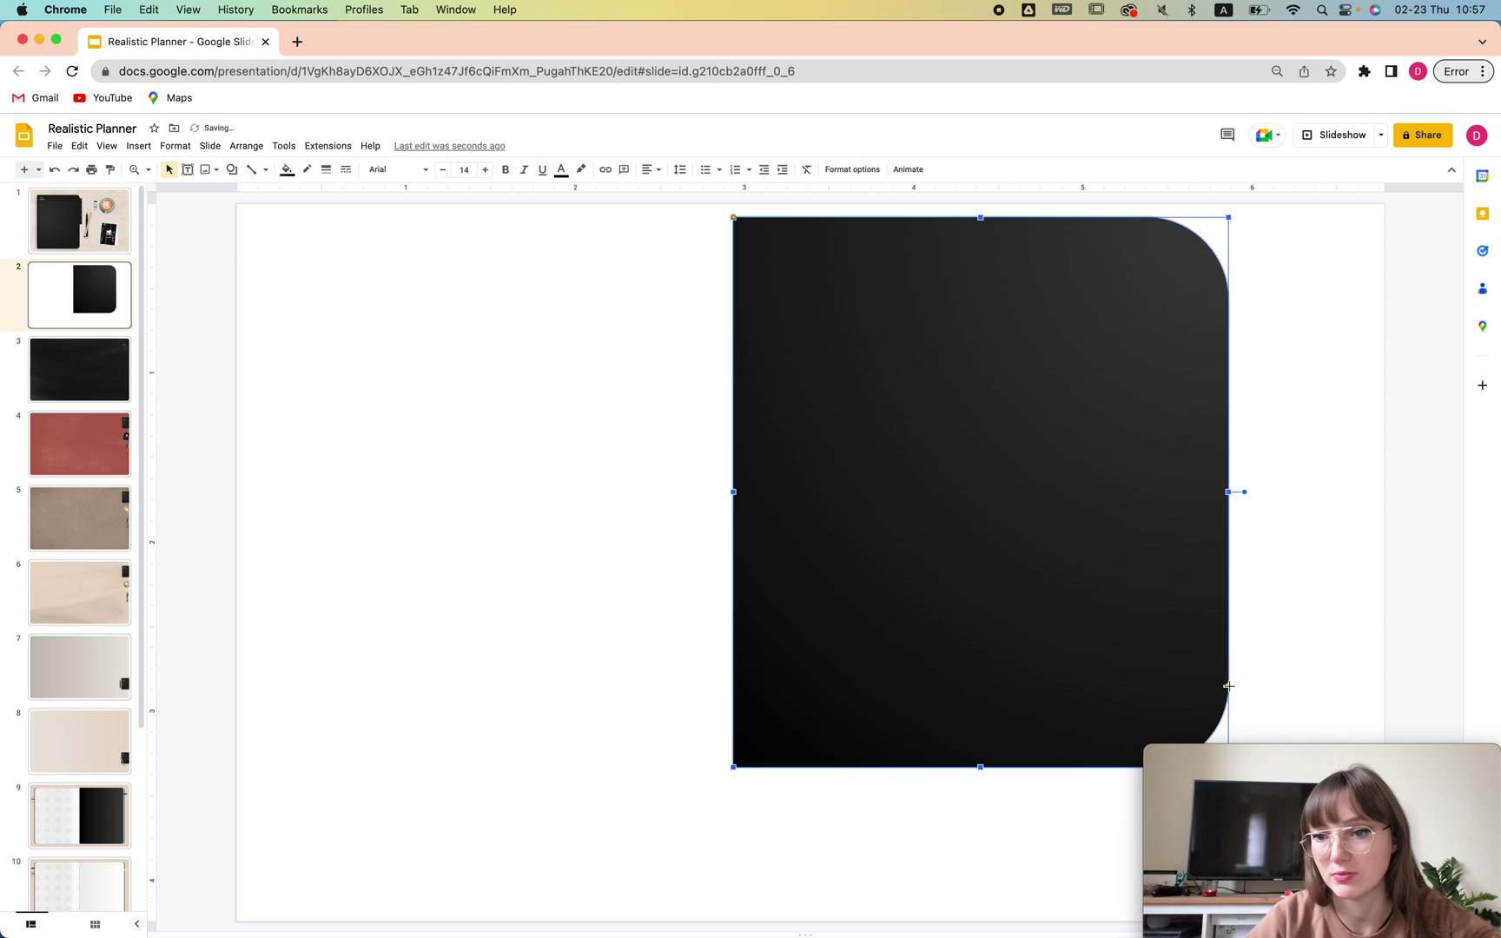
left_click_drag(1228, 683, 1233, 740)
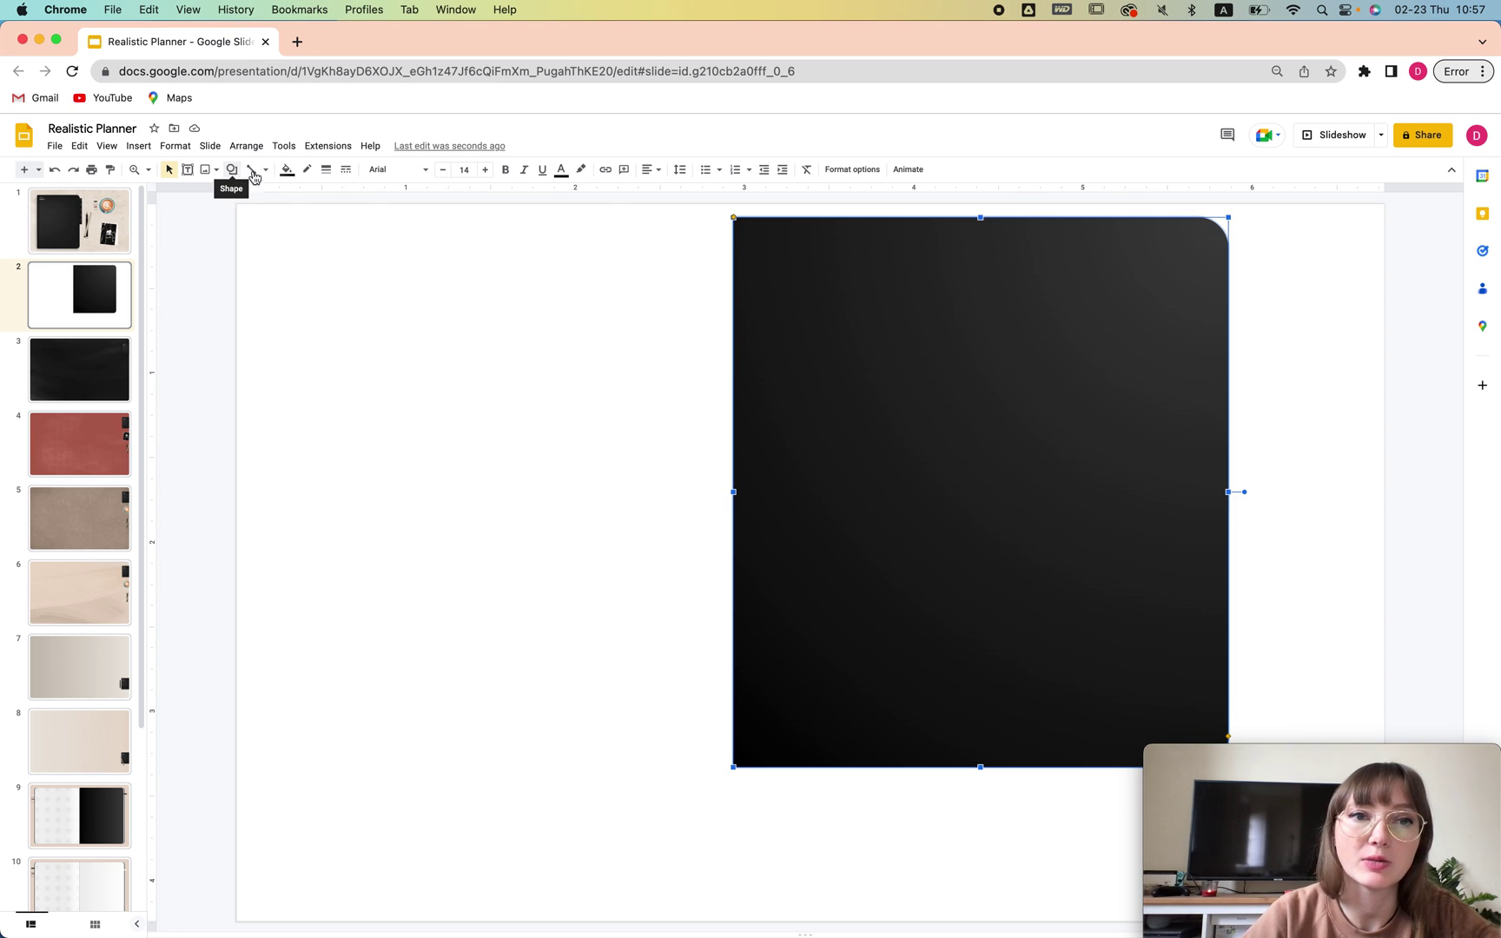
Fill the page shape with the custom white-to-grey gradient and set the gradient's end stop colour to #f5f5f5
left_click(287, 170)
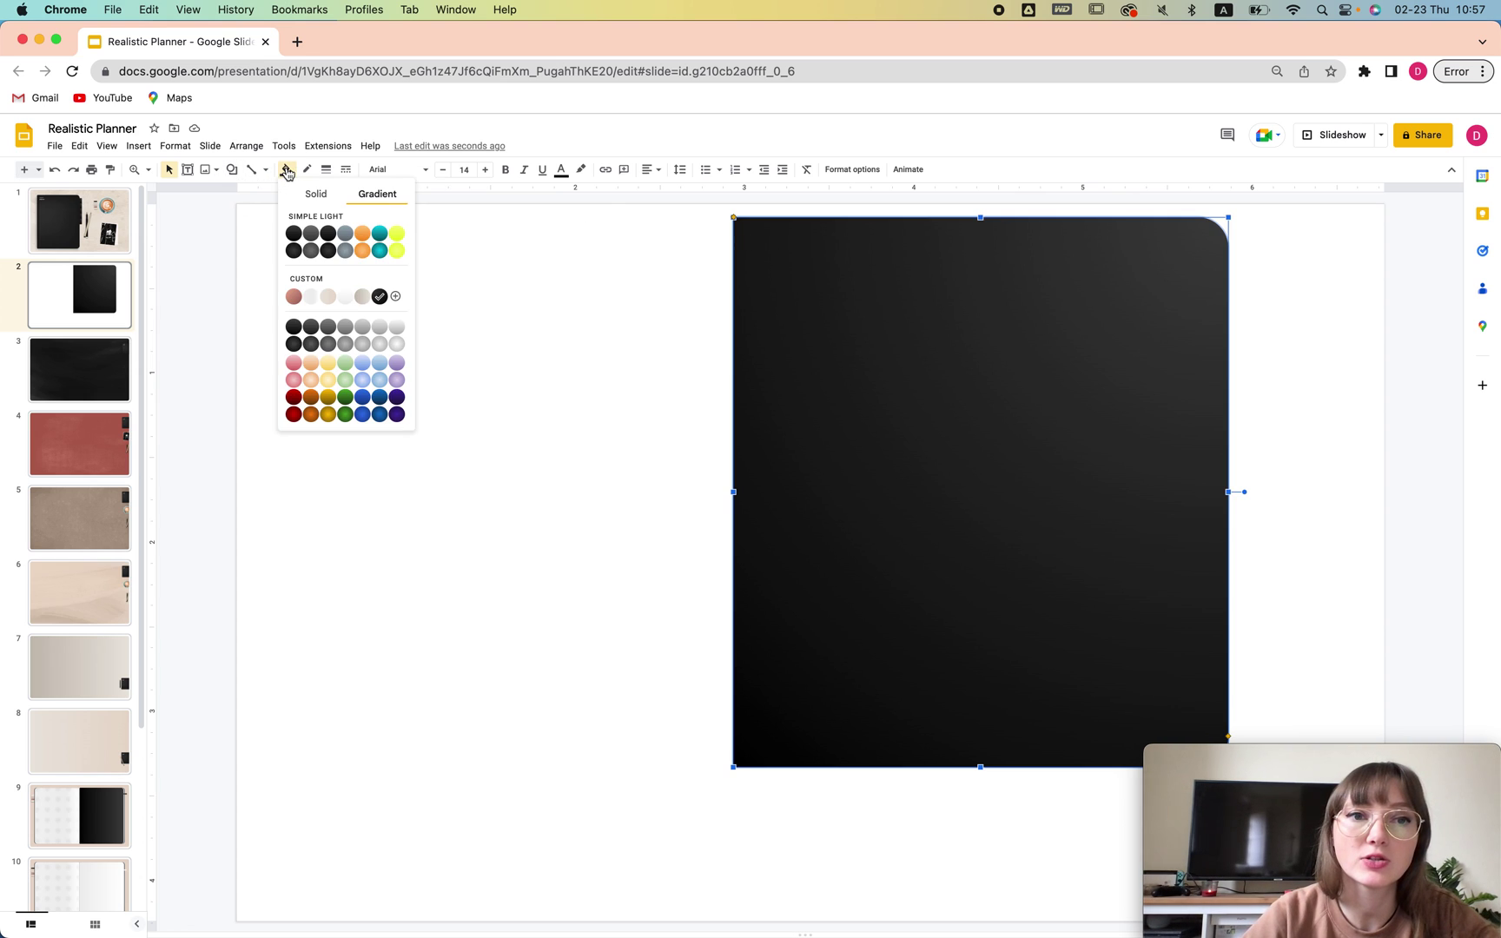
left_click(346, 299)
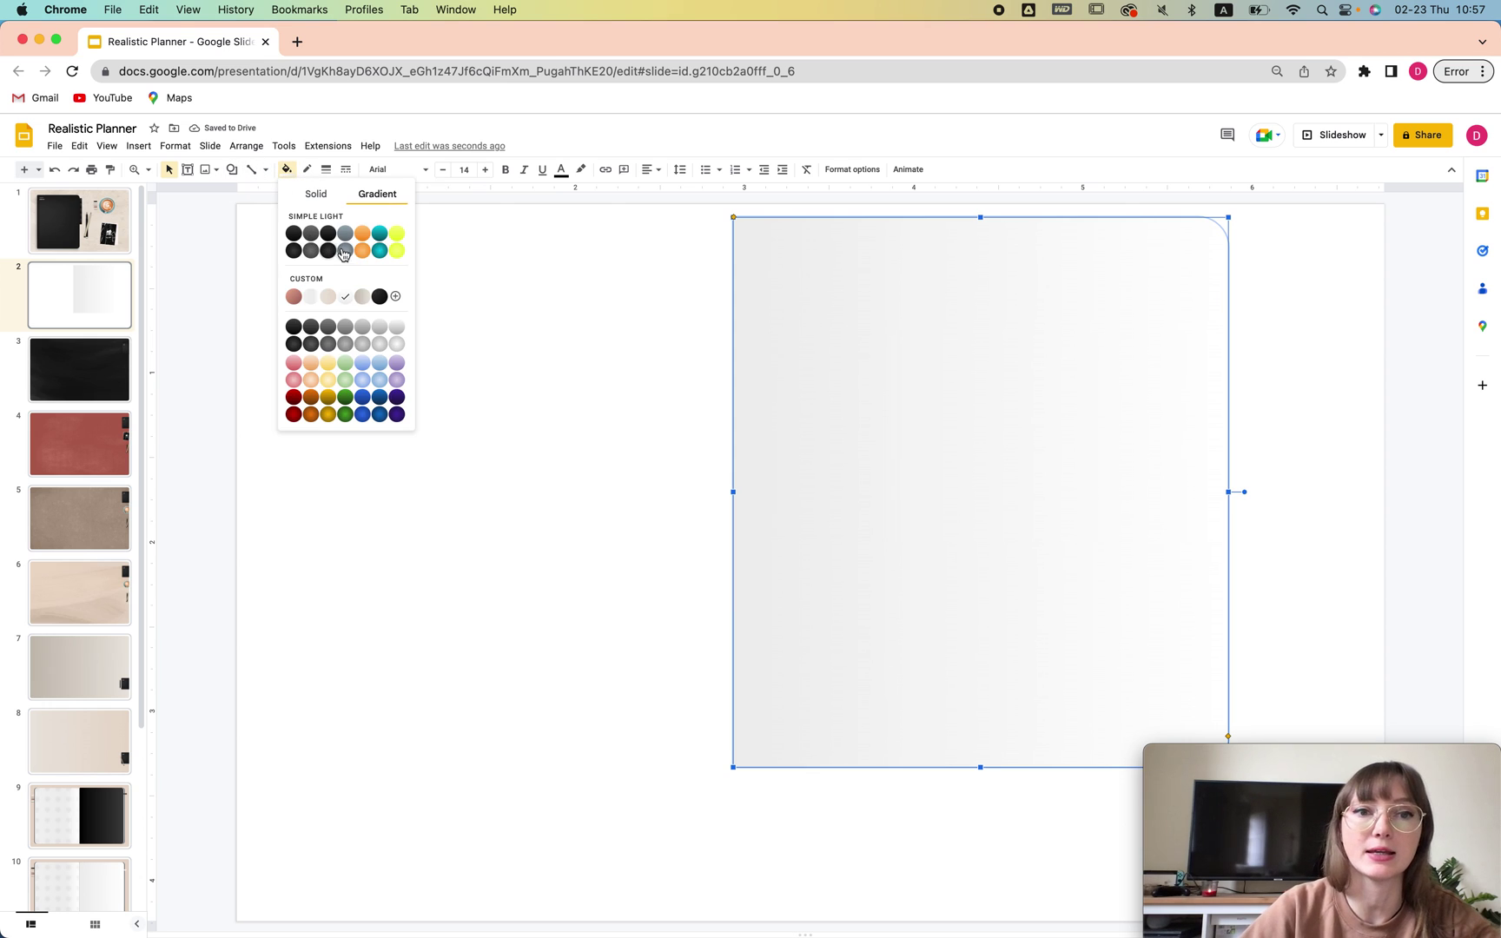
left_click(395, 296)
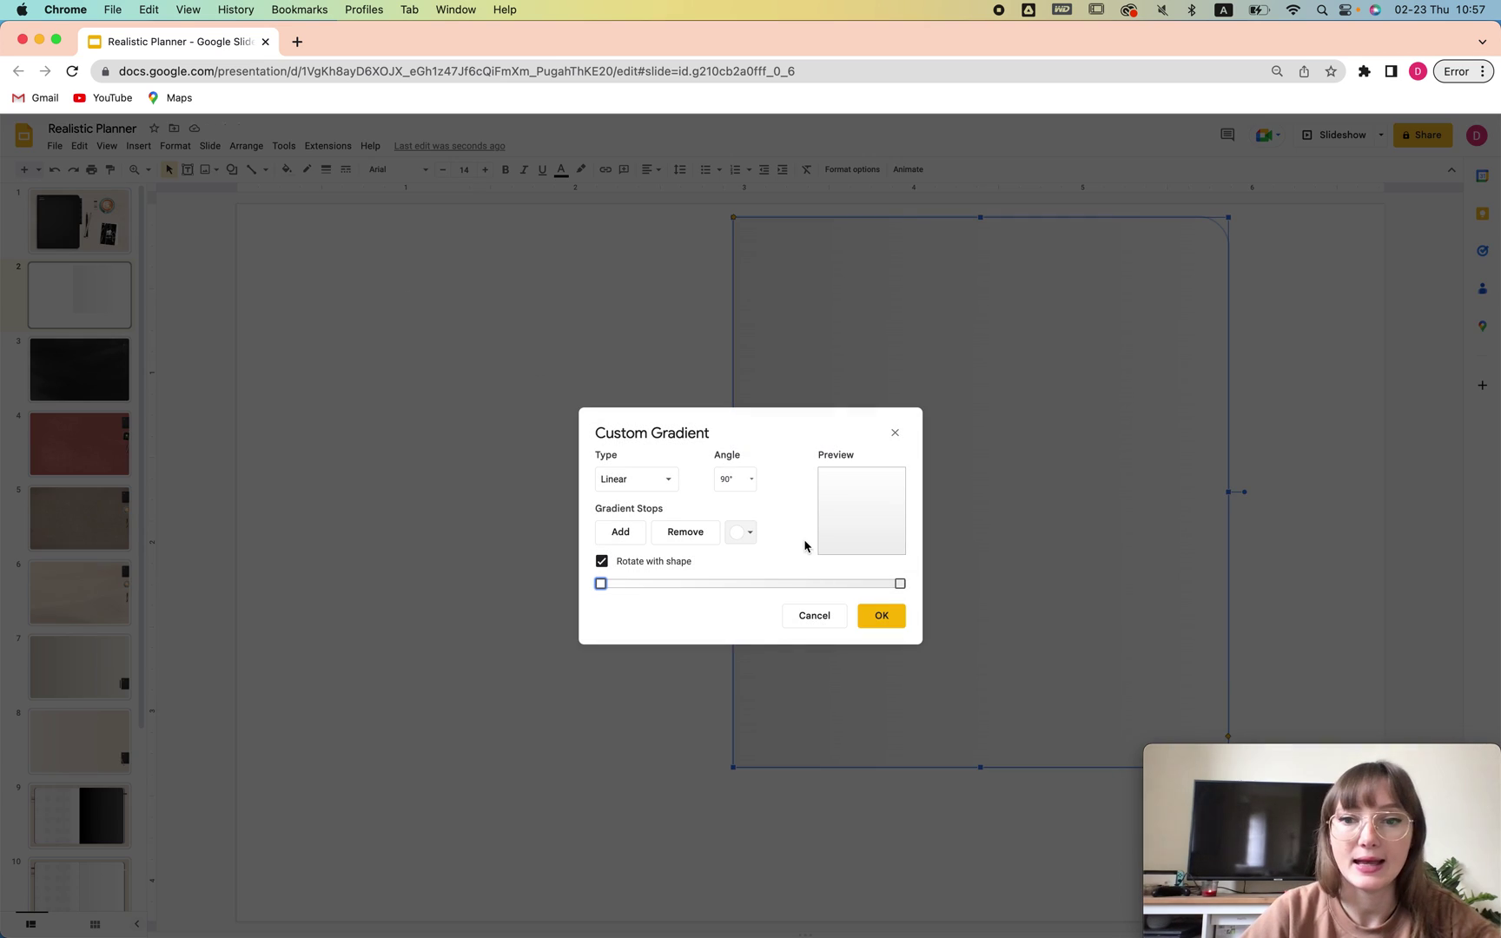
left_click(900, 583)
left_click(741, 532)
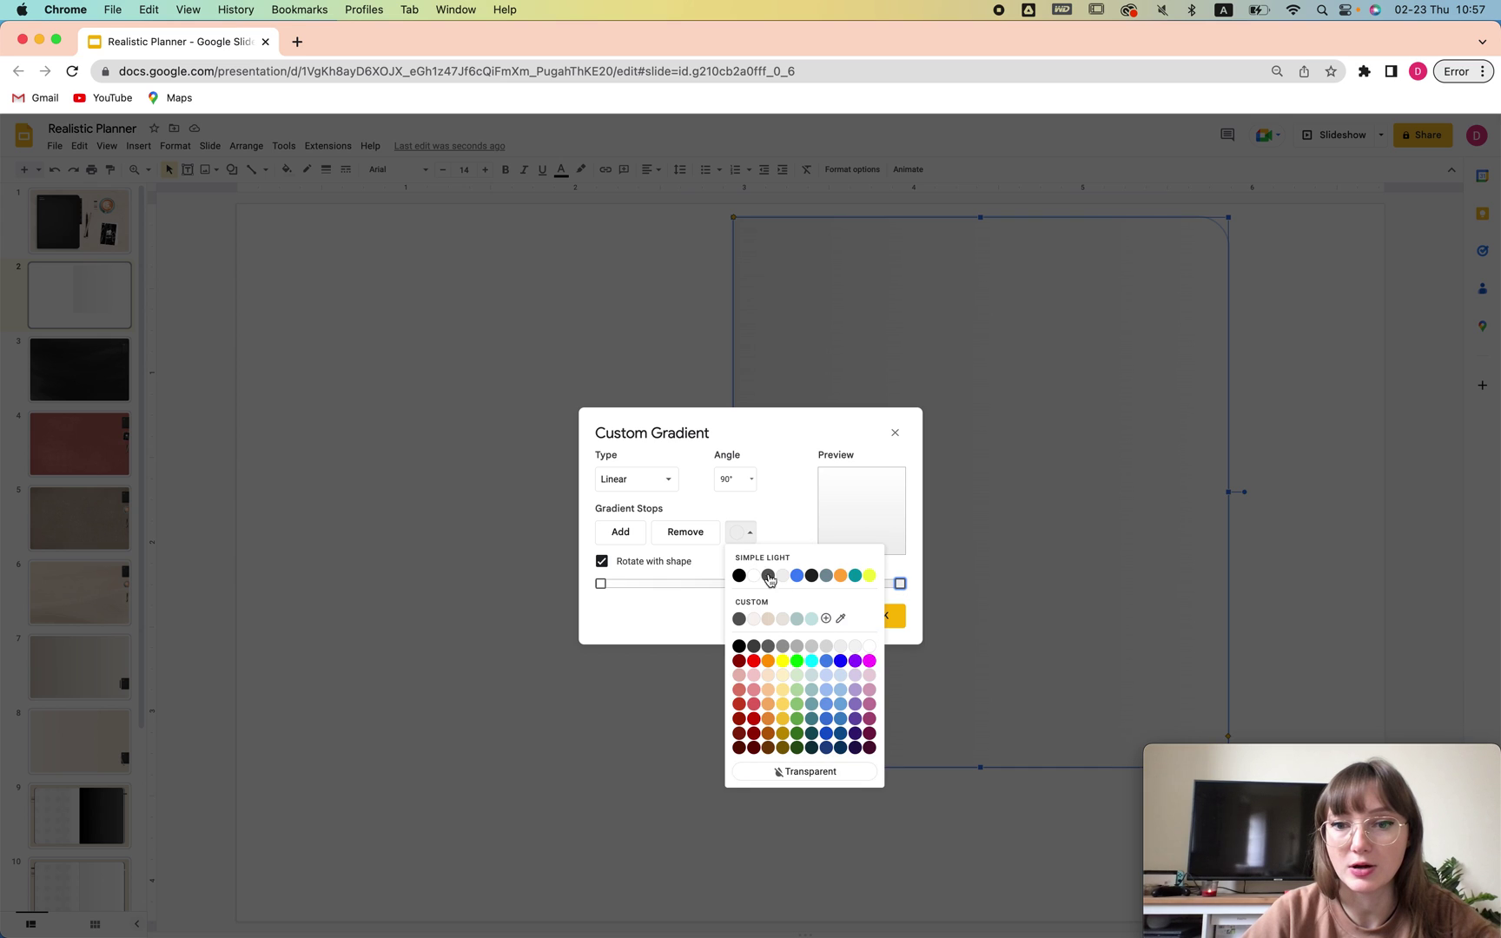
left_click(826, 619)
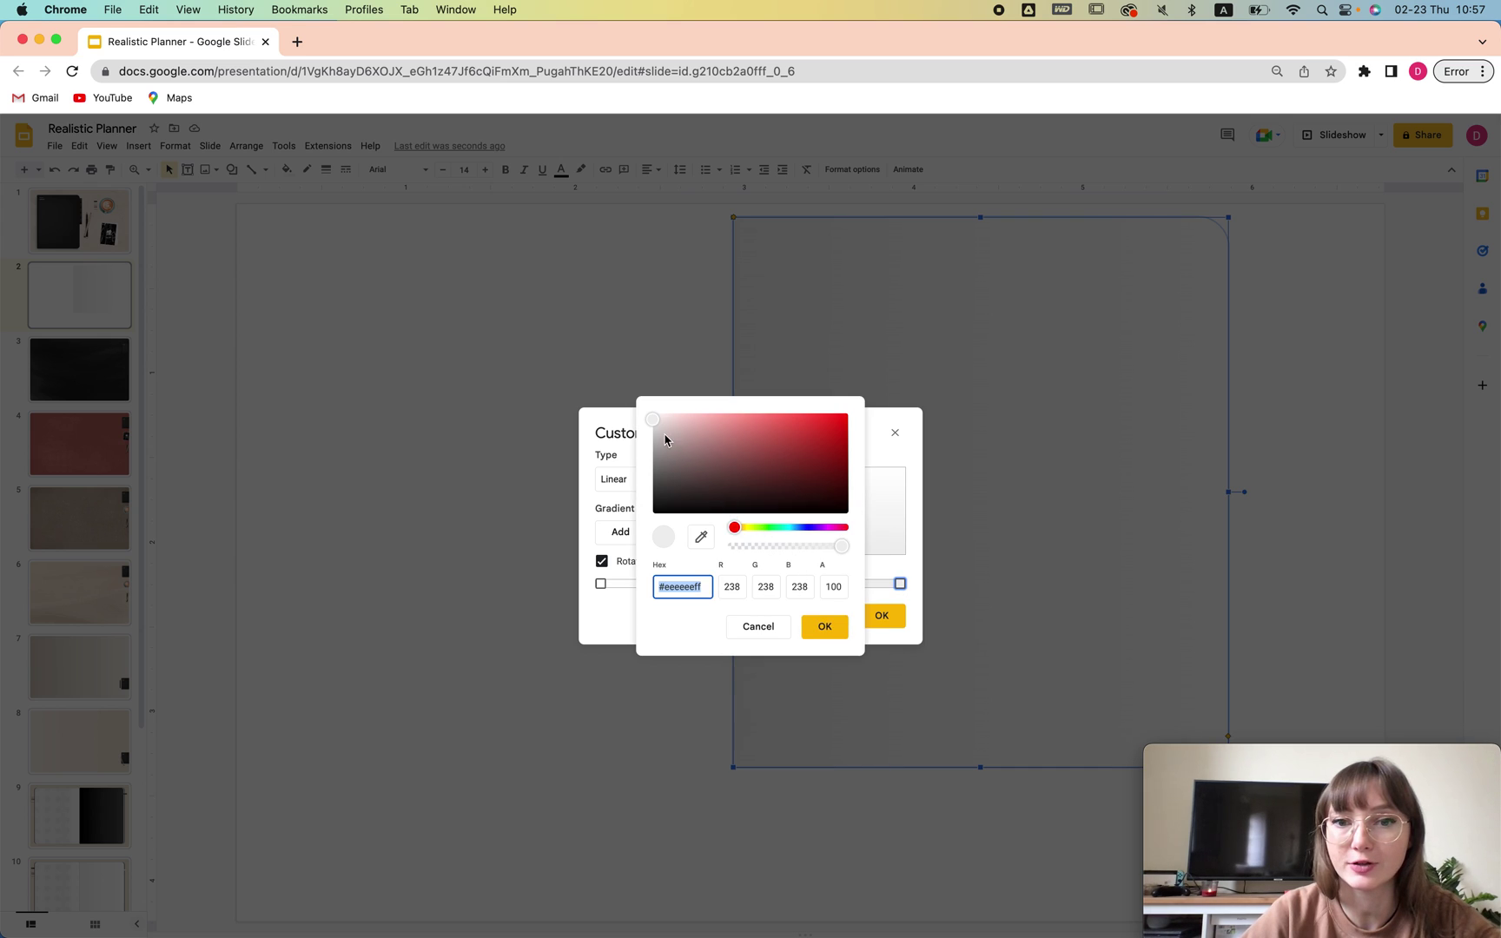
left_click(653, 419)
left_click(652, 417)
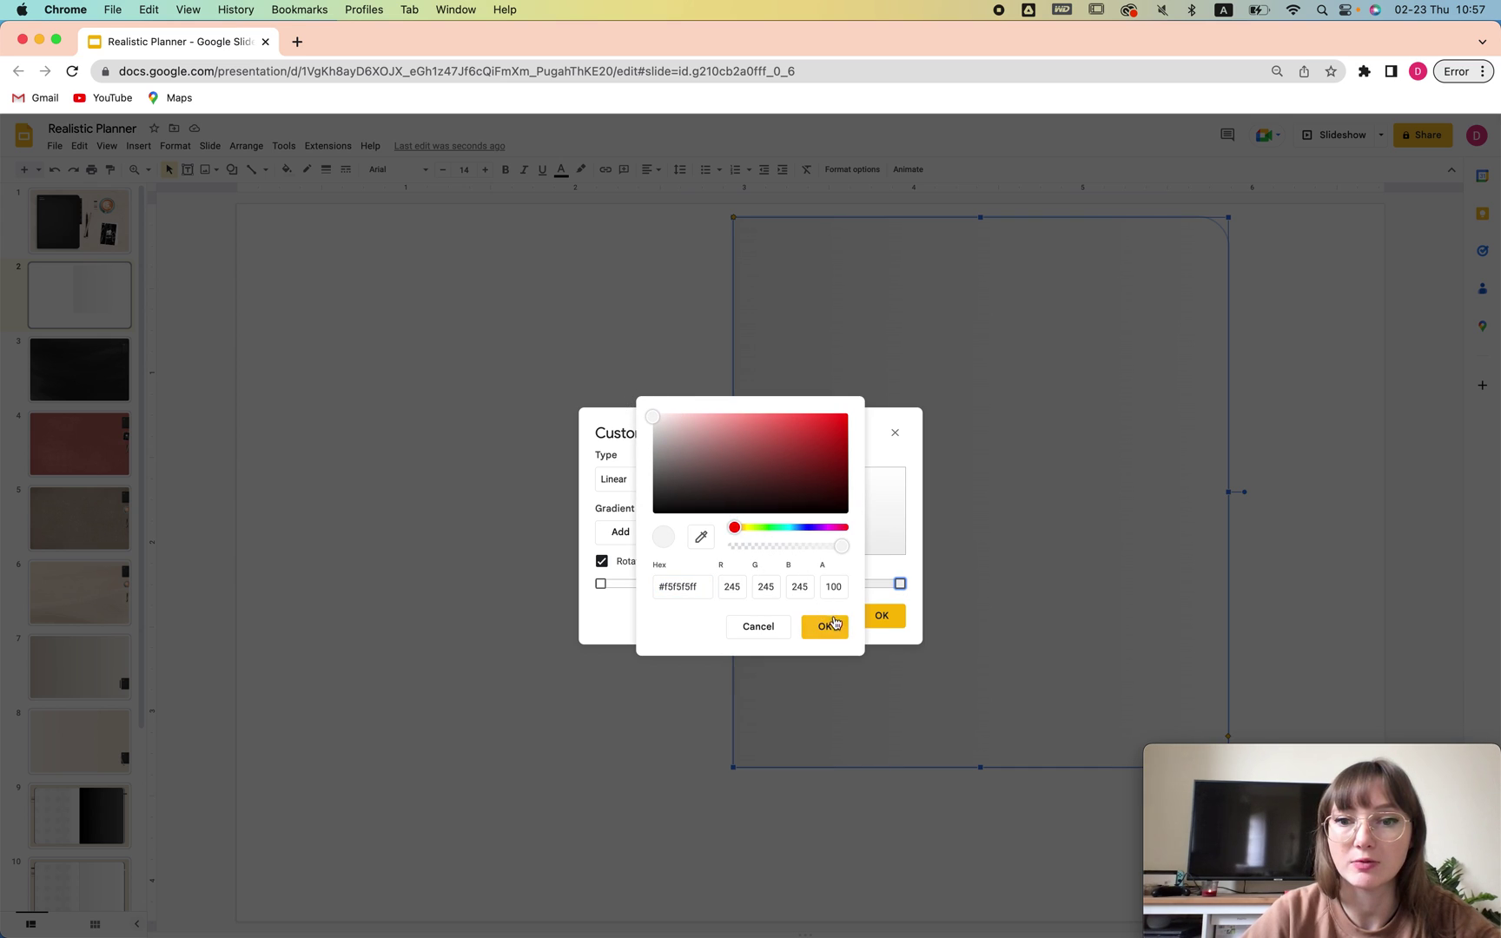
left_click(834, 624)
Try several angles for the linear gradient, set it to 180°, and apply the gradient to the page shape
left_click(750, 483)
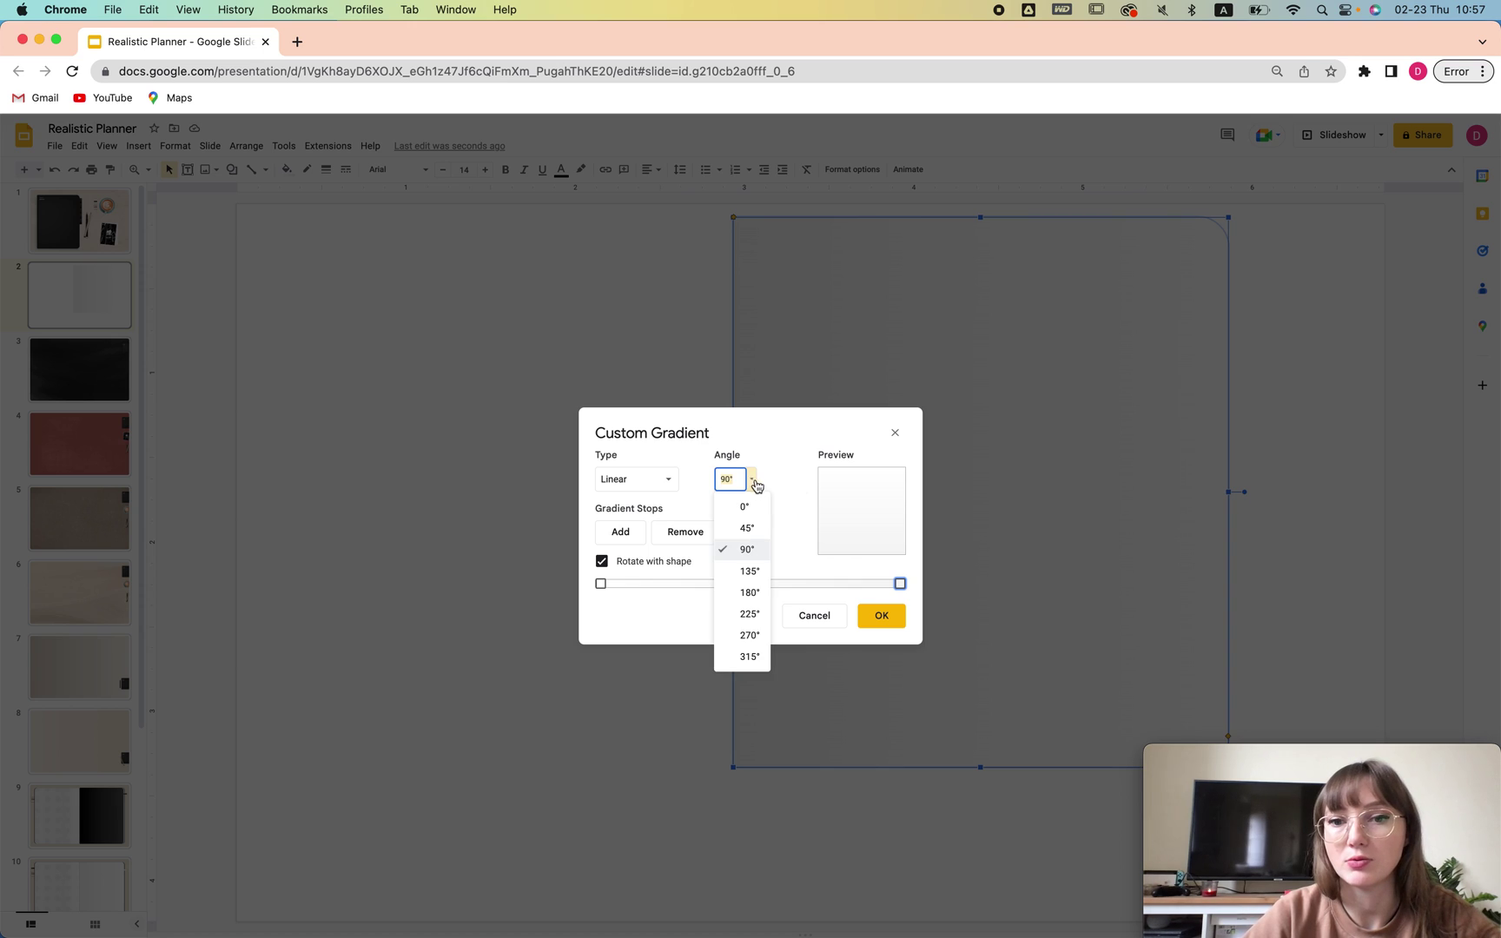
left_click(752, 598)
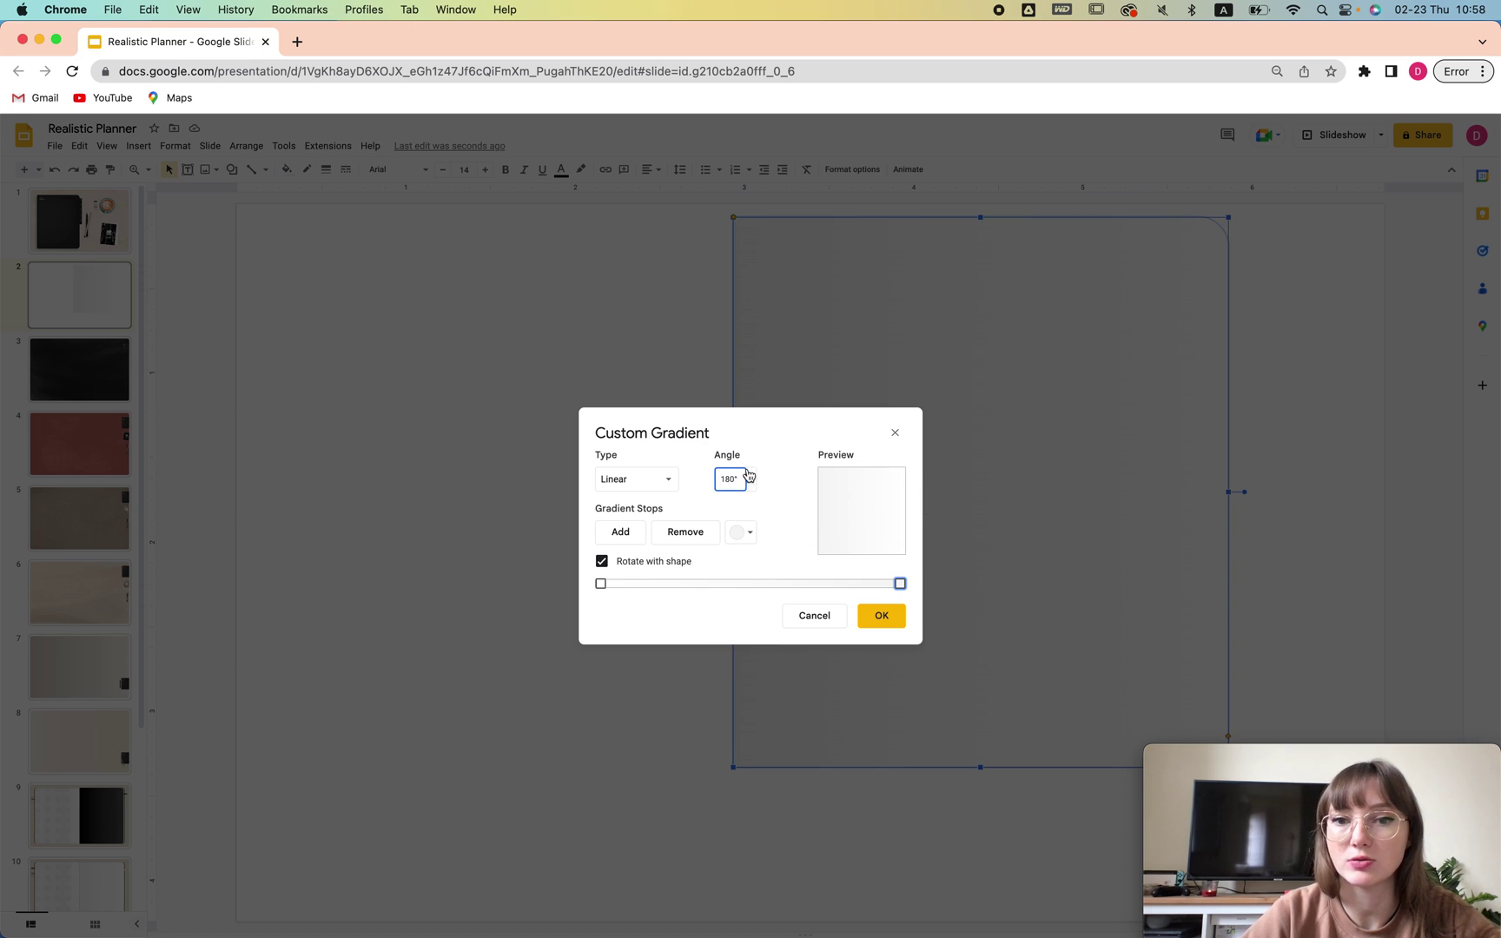
left_click(748, 474)
left_click(752, 619)
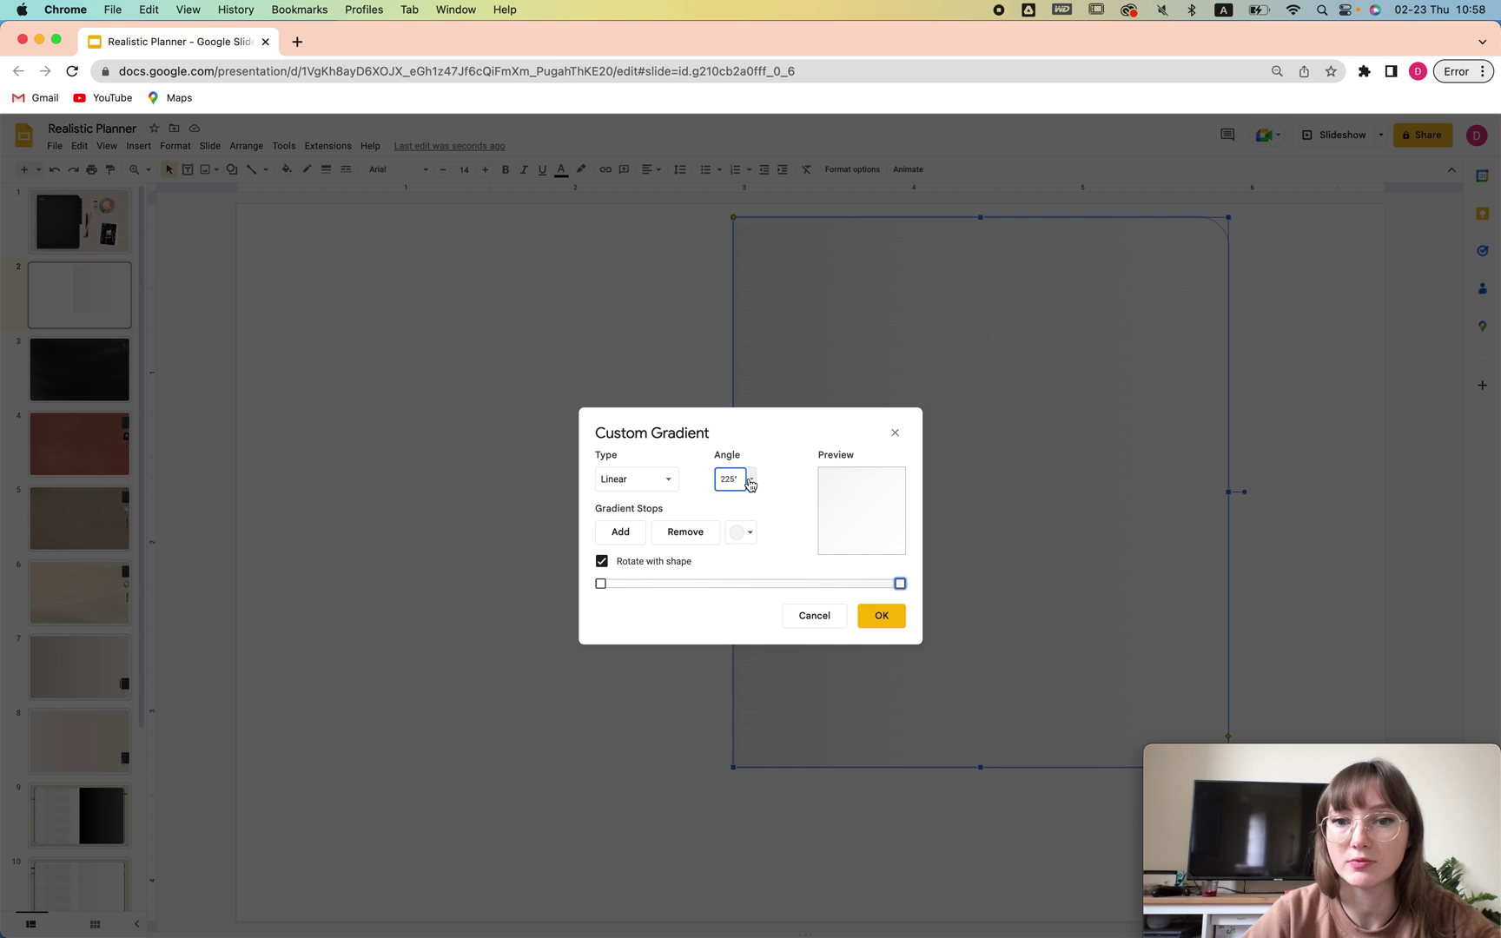
left_click(751, 483)
left_click(749, 635)
left_click(751, 480)
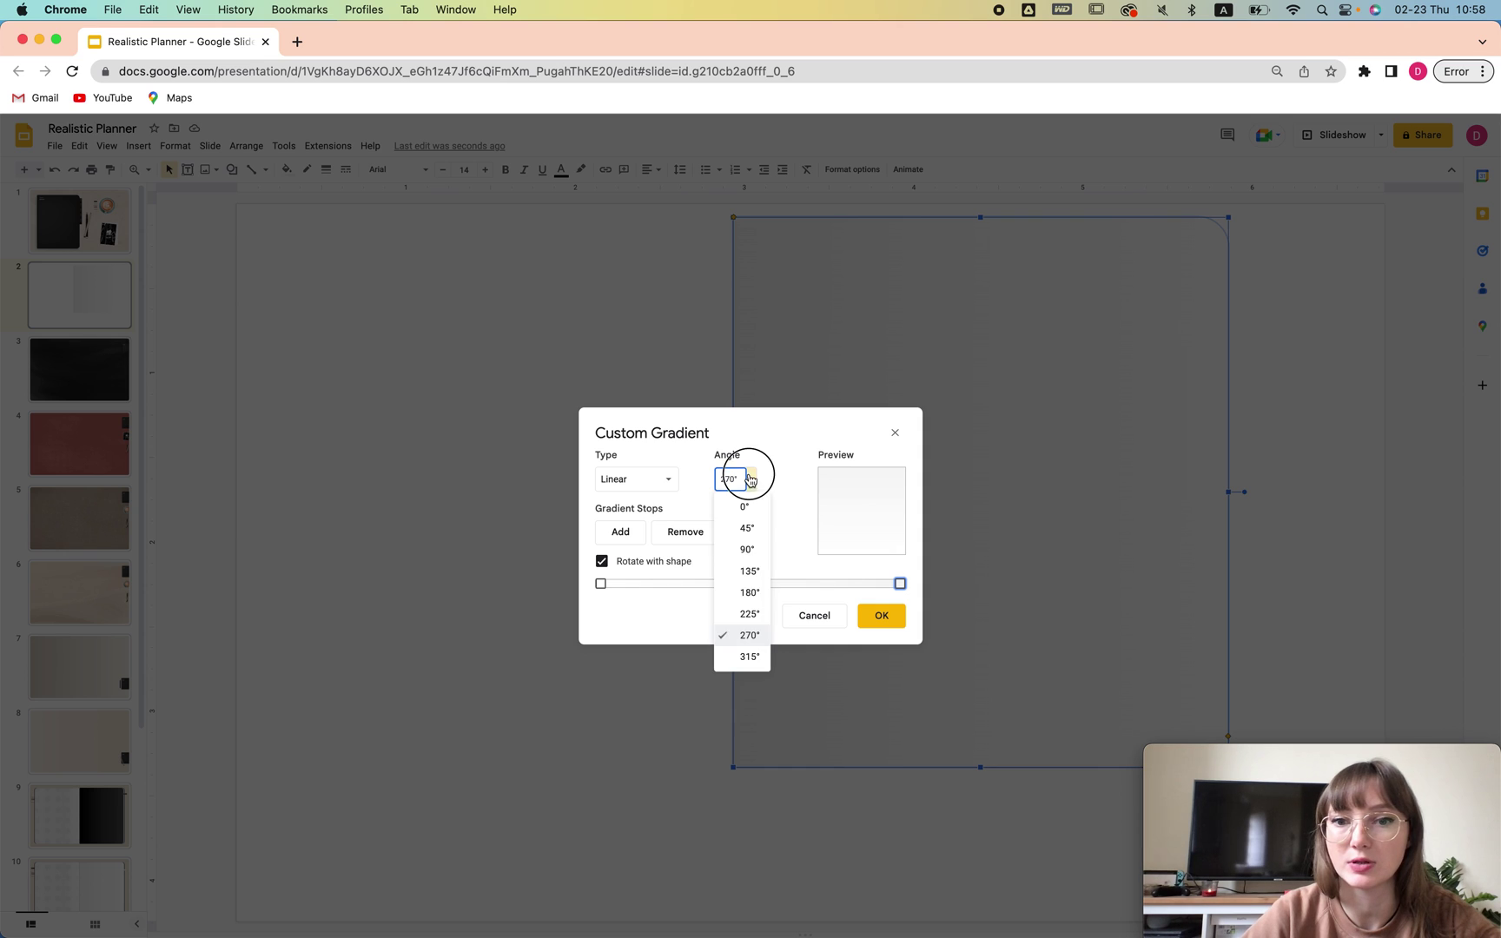
left_click(746, 594)
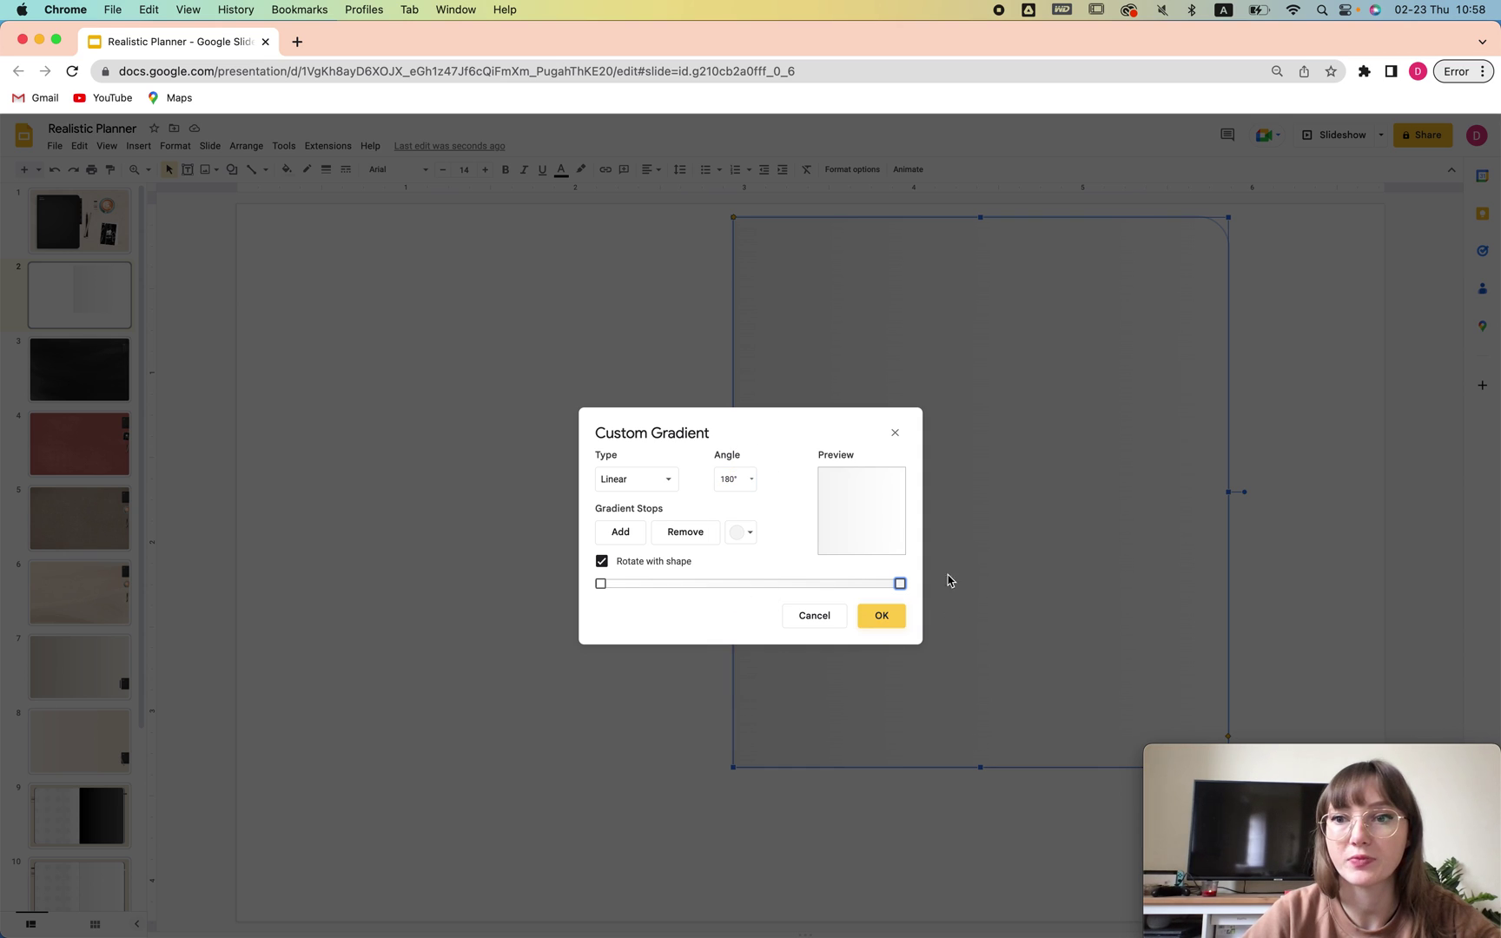
left_click(881, 616)
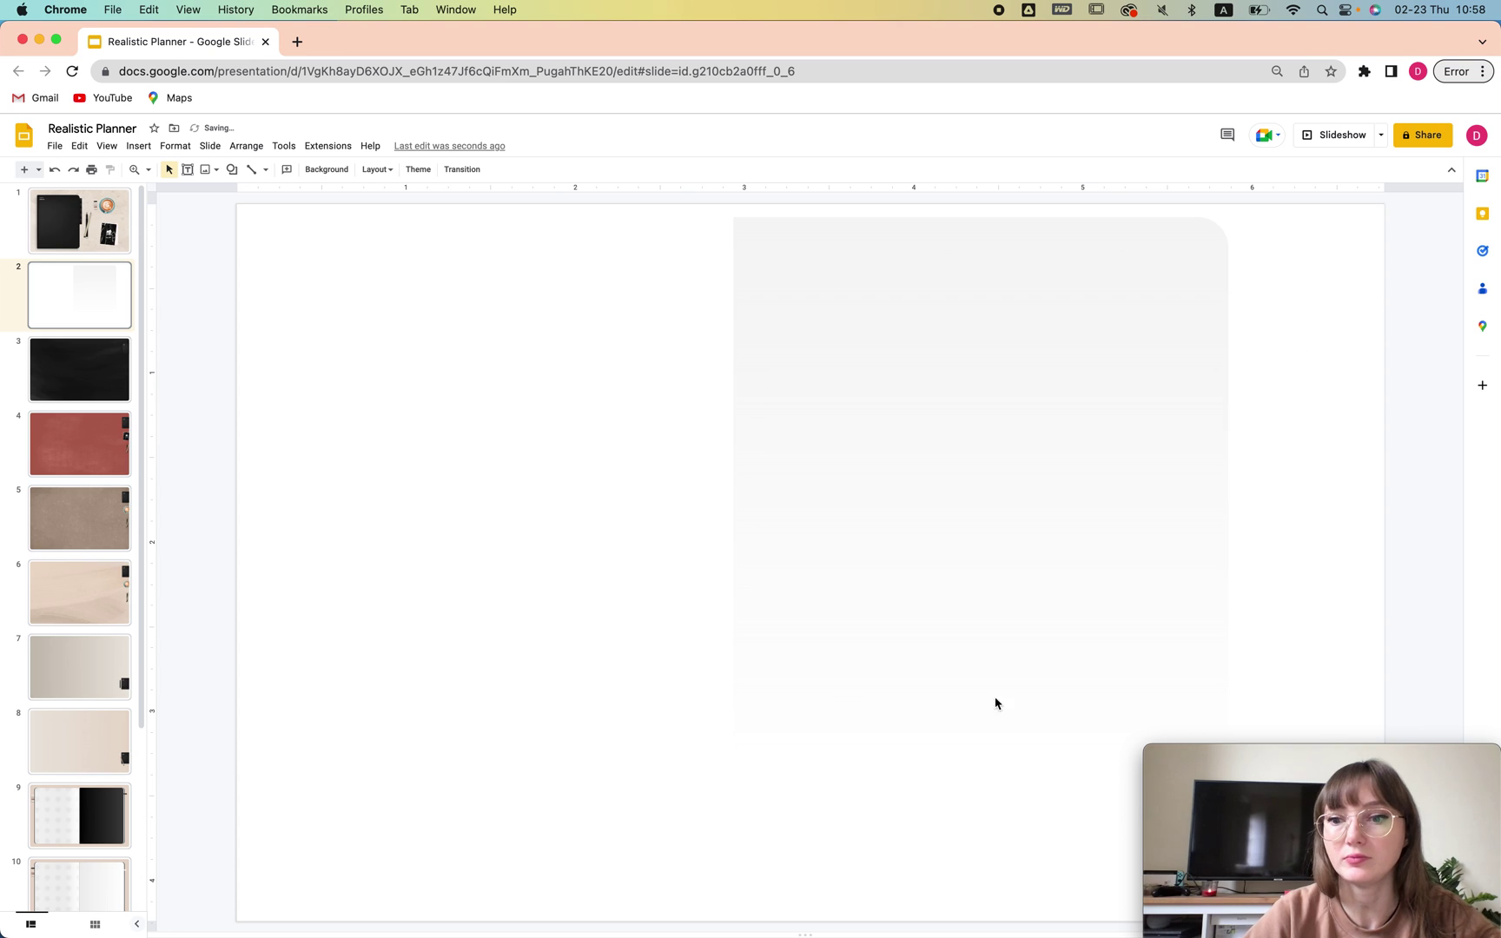
Move the light gradient page shape slightly to the right and down on the second slide
left_click(1012, 543)
left_click_drag(1035, 374, 1081, 366)
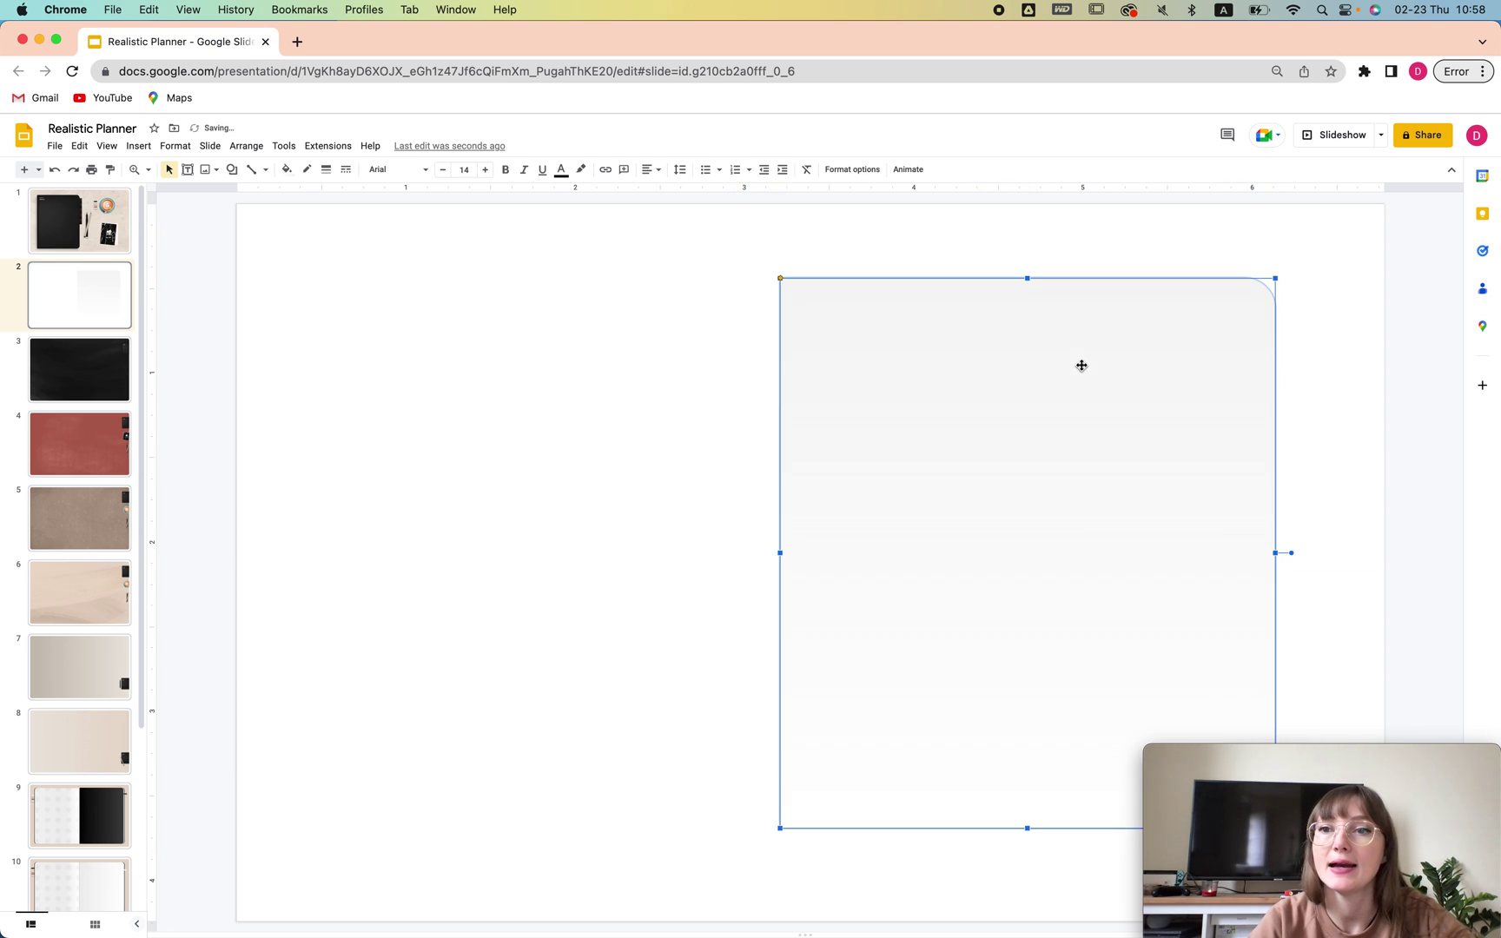
Duplicate the gradient page onto the slide's left half, flip the copy horizontally, and align it edge to edge with the original page
left_click(1278, 278)
left_click(1127, 347)
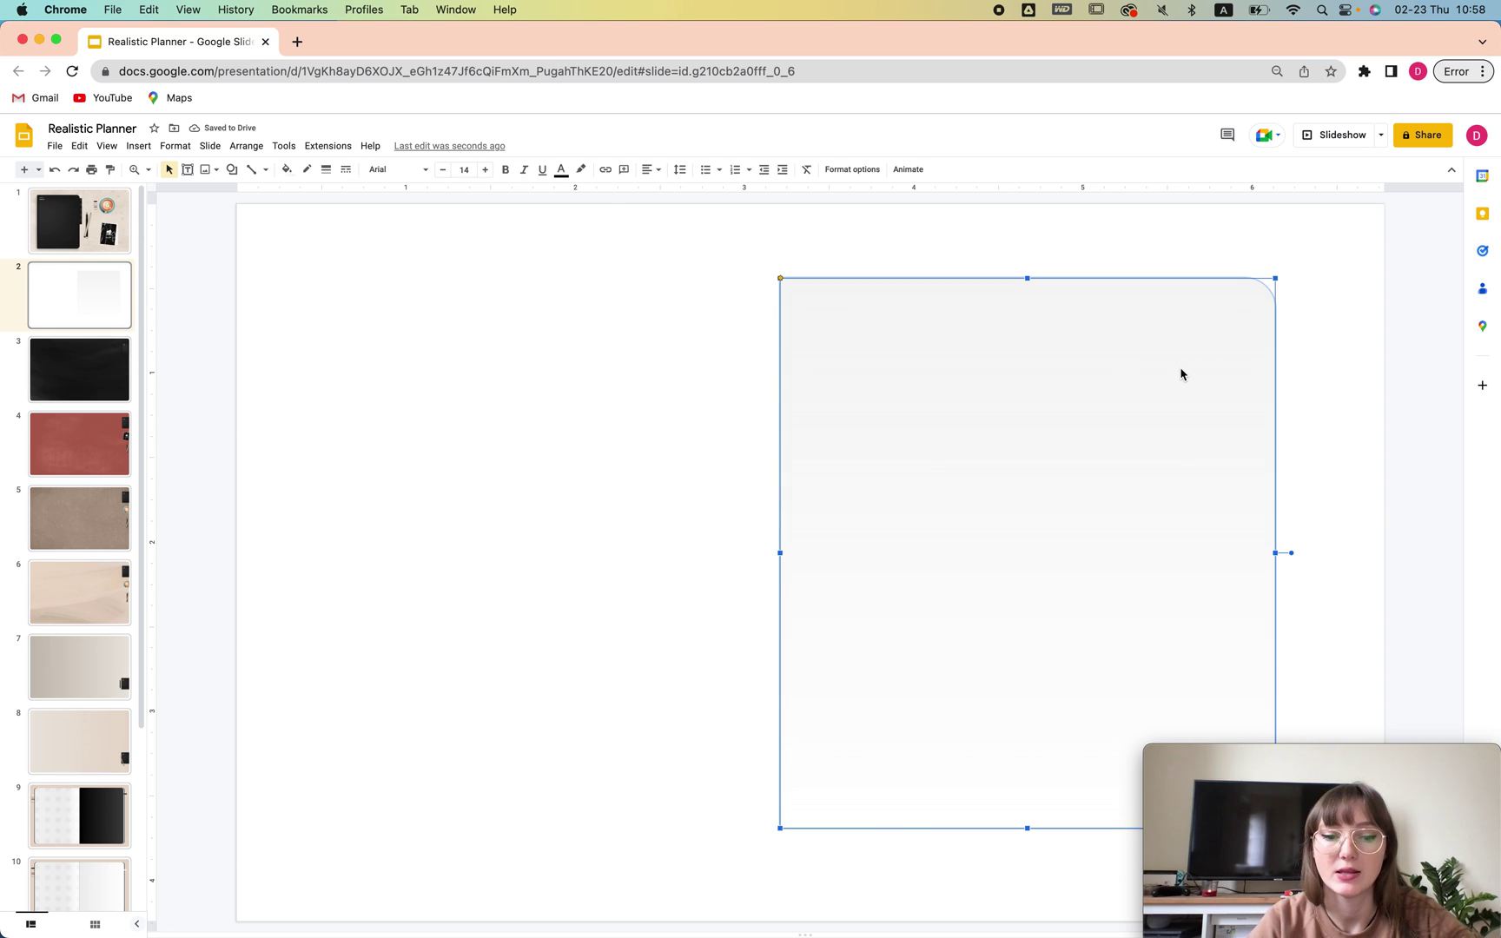
left_click_drag(1182, 374, 690, 366)
right_click(664, 344)
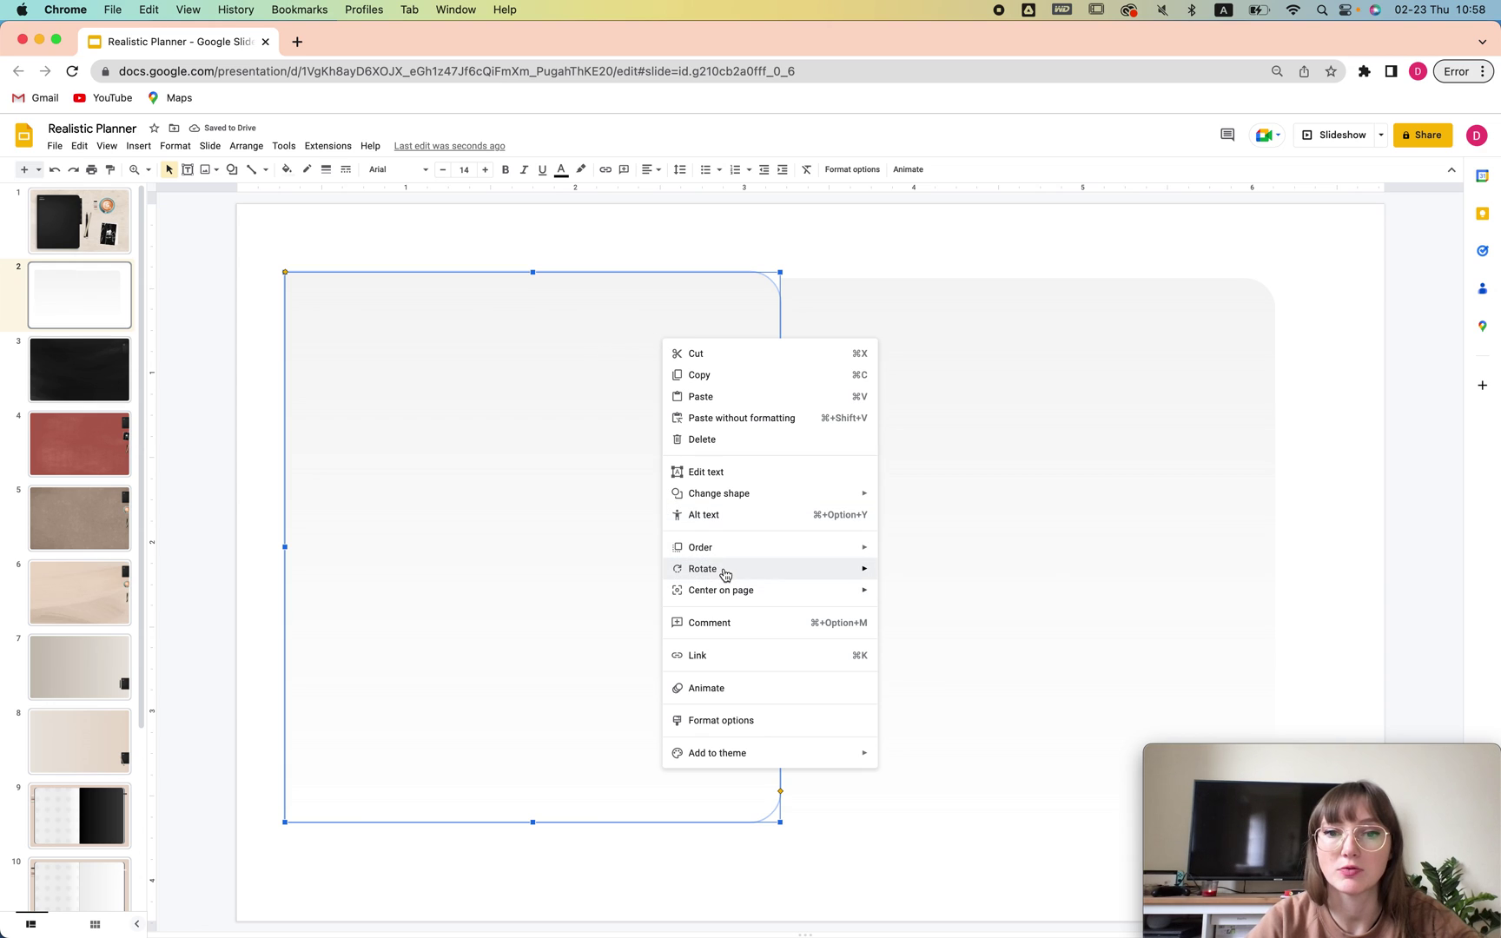
mouse_move(725, 575)
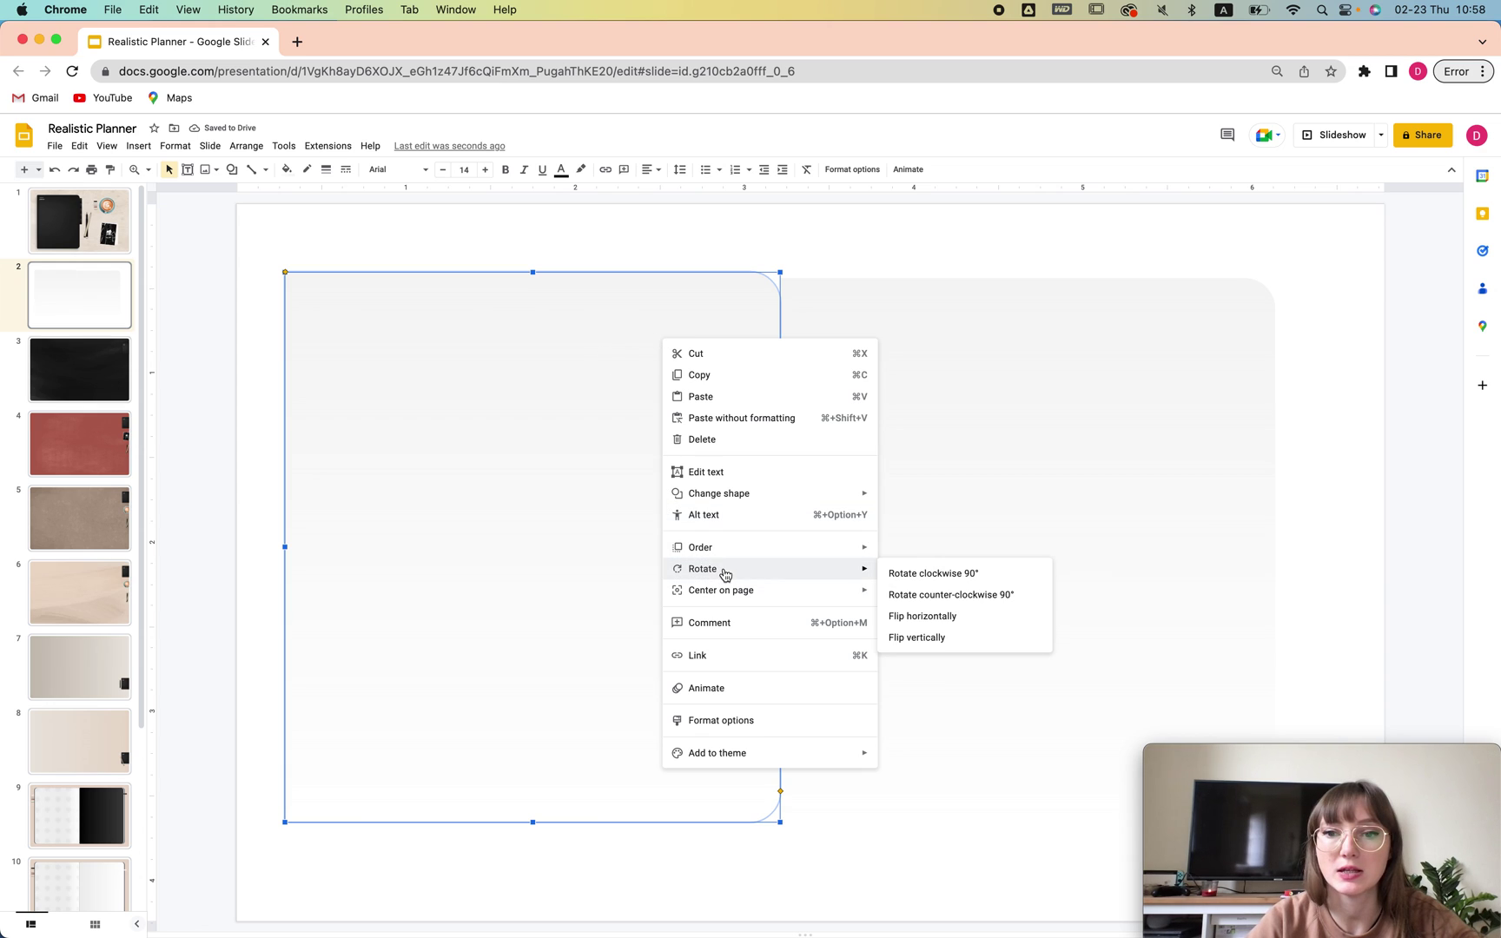
left_click(982, 616)
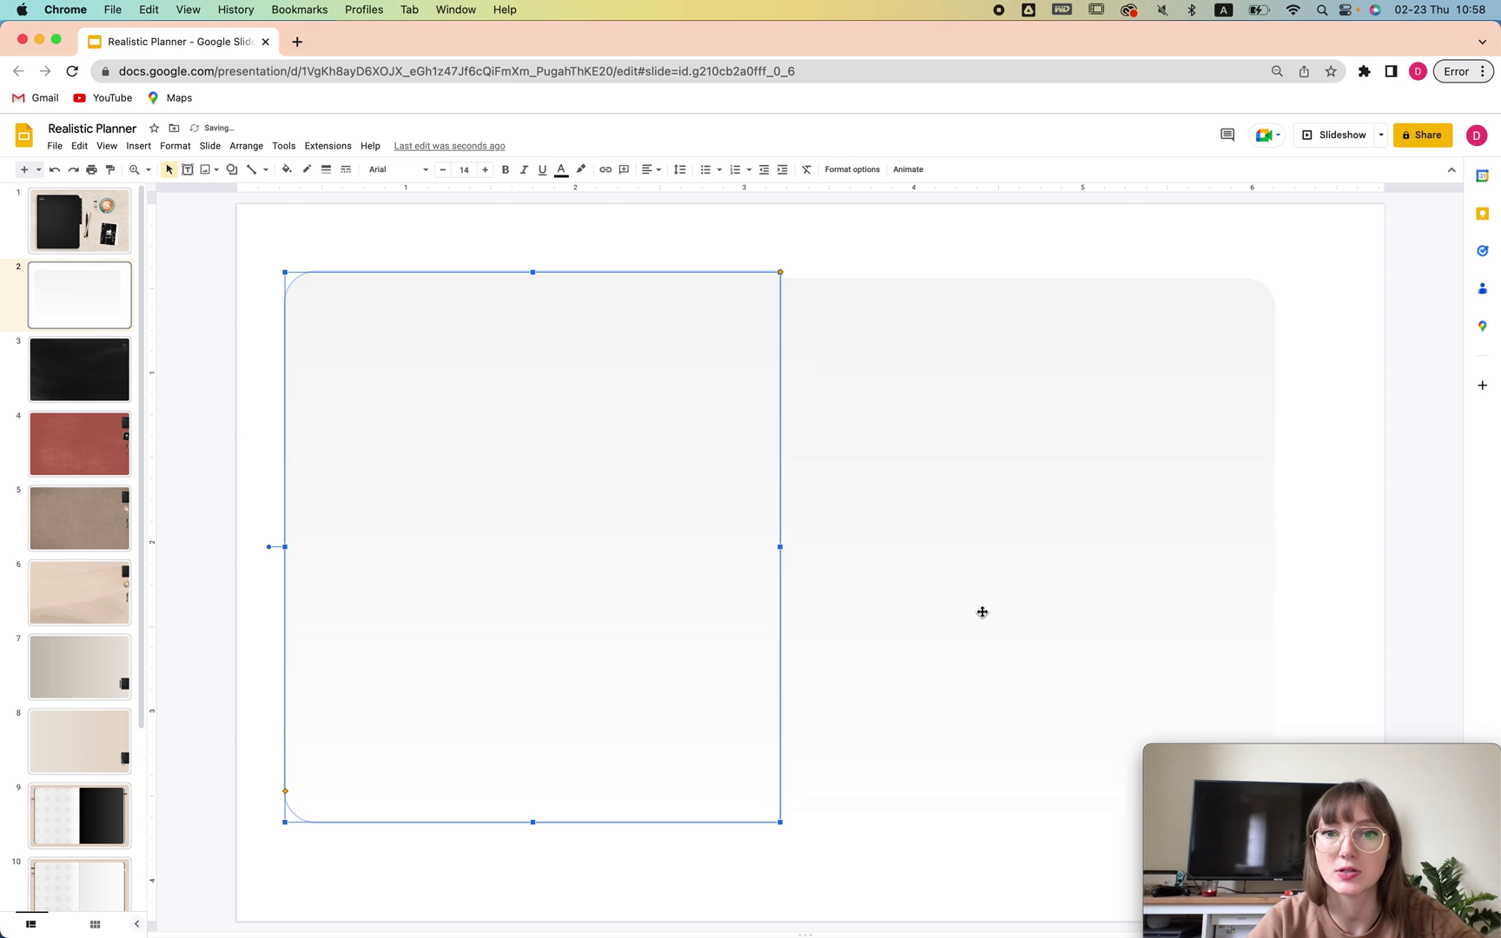
left_click(850, 246)
left_click_drag(643, 429, 646, 430)
left_click(852, 253)
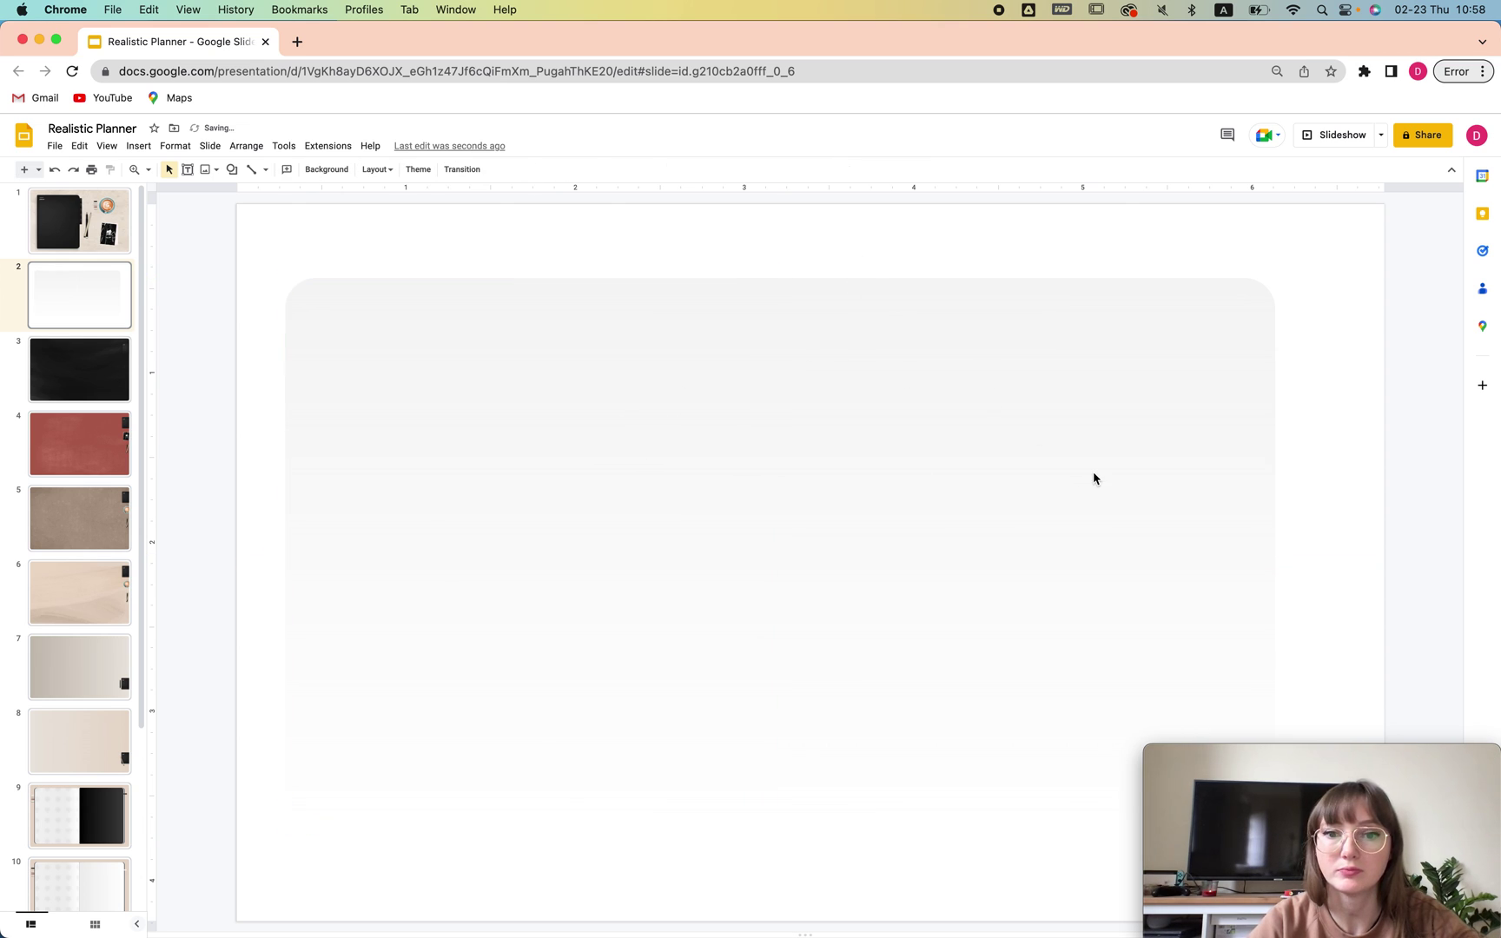
Open the left page's custom gradient settings and try linear angles of 270° and 315°
left_click(541, 534)
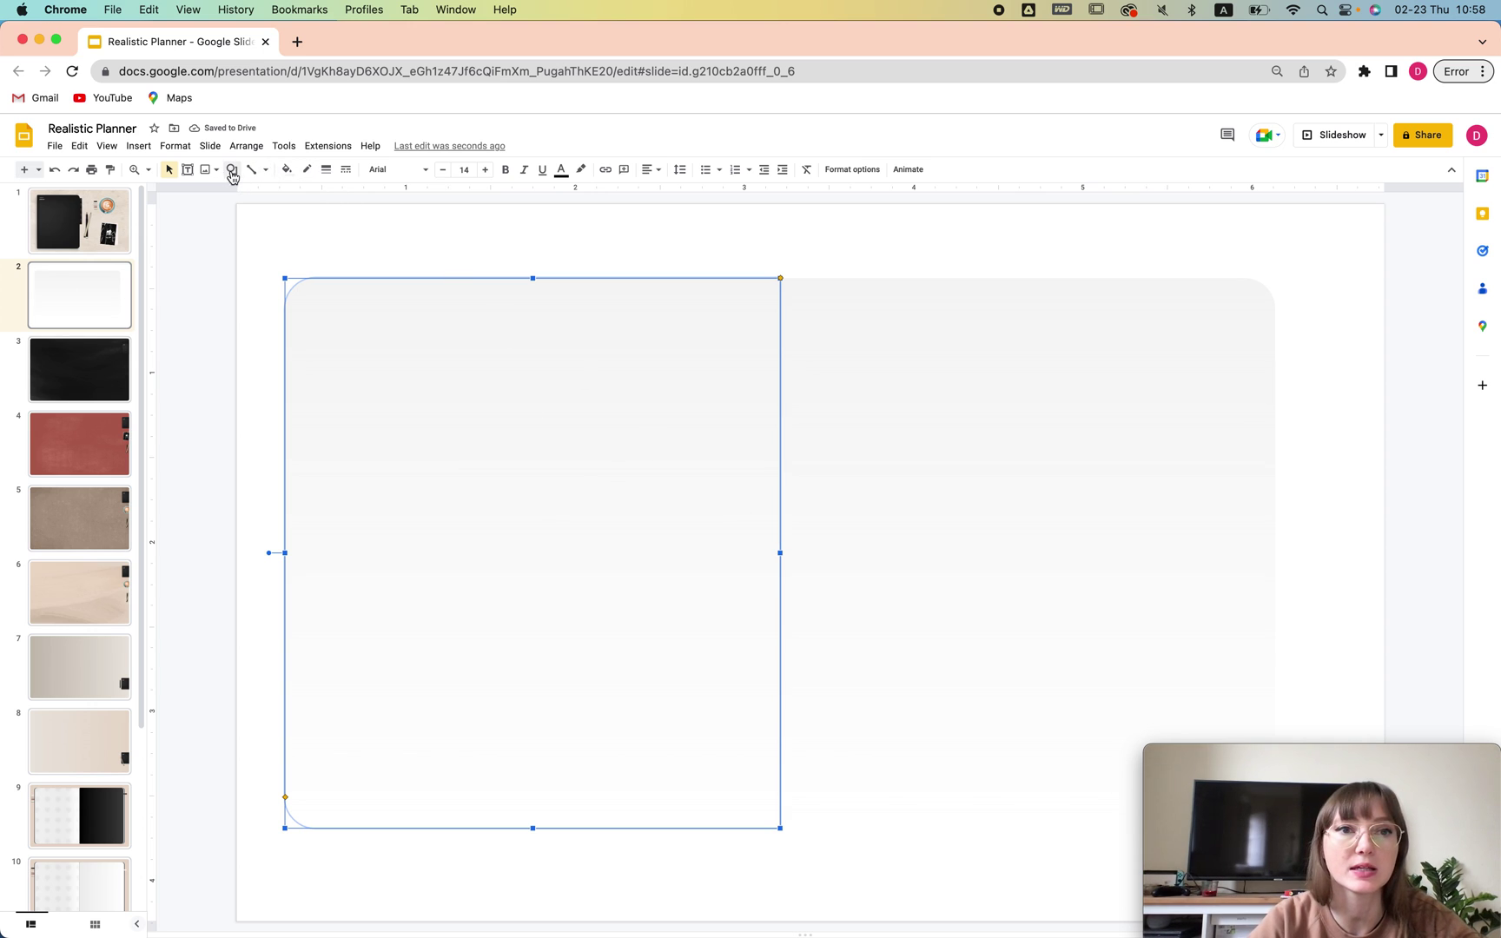
left_click(285, 172)
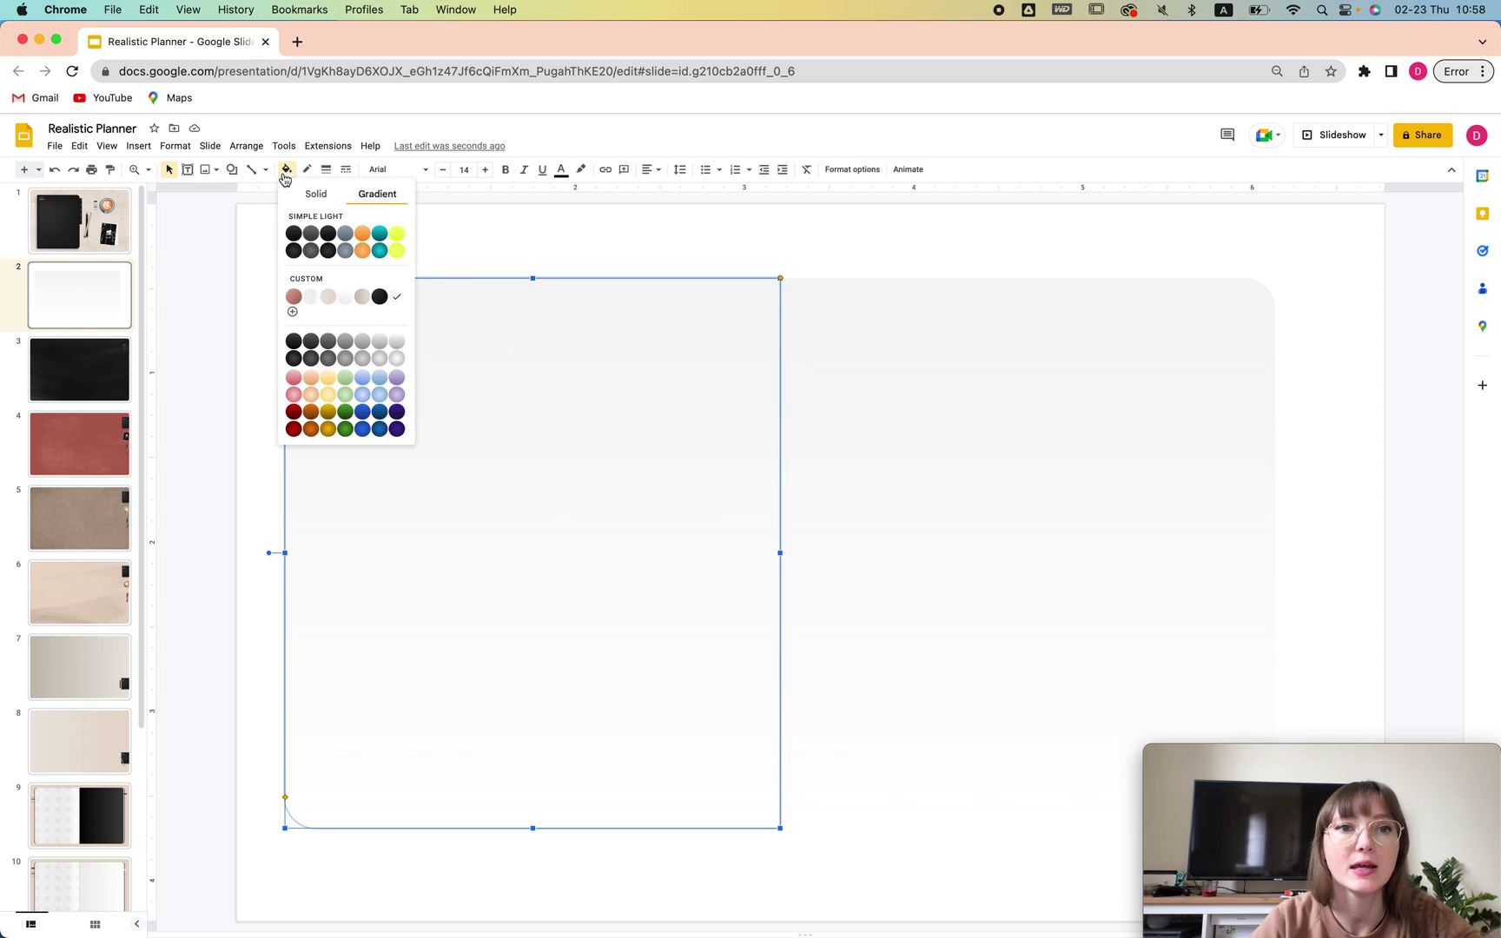
left_click(292, 313)
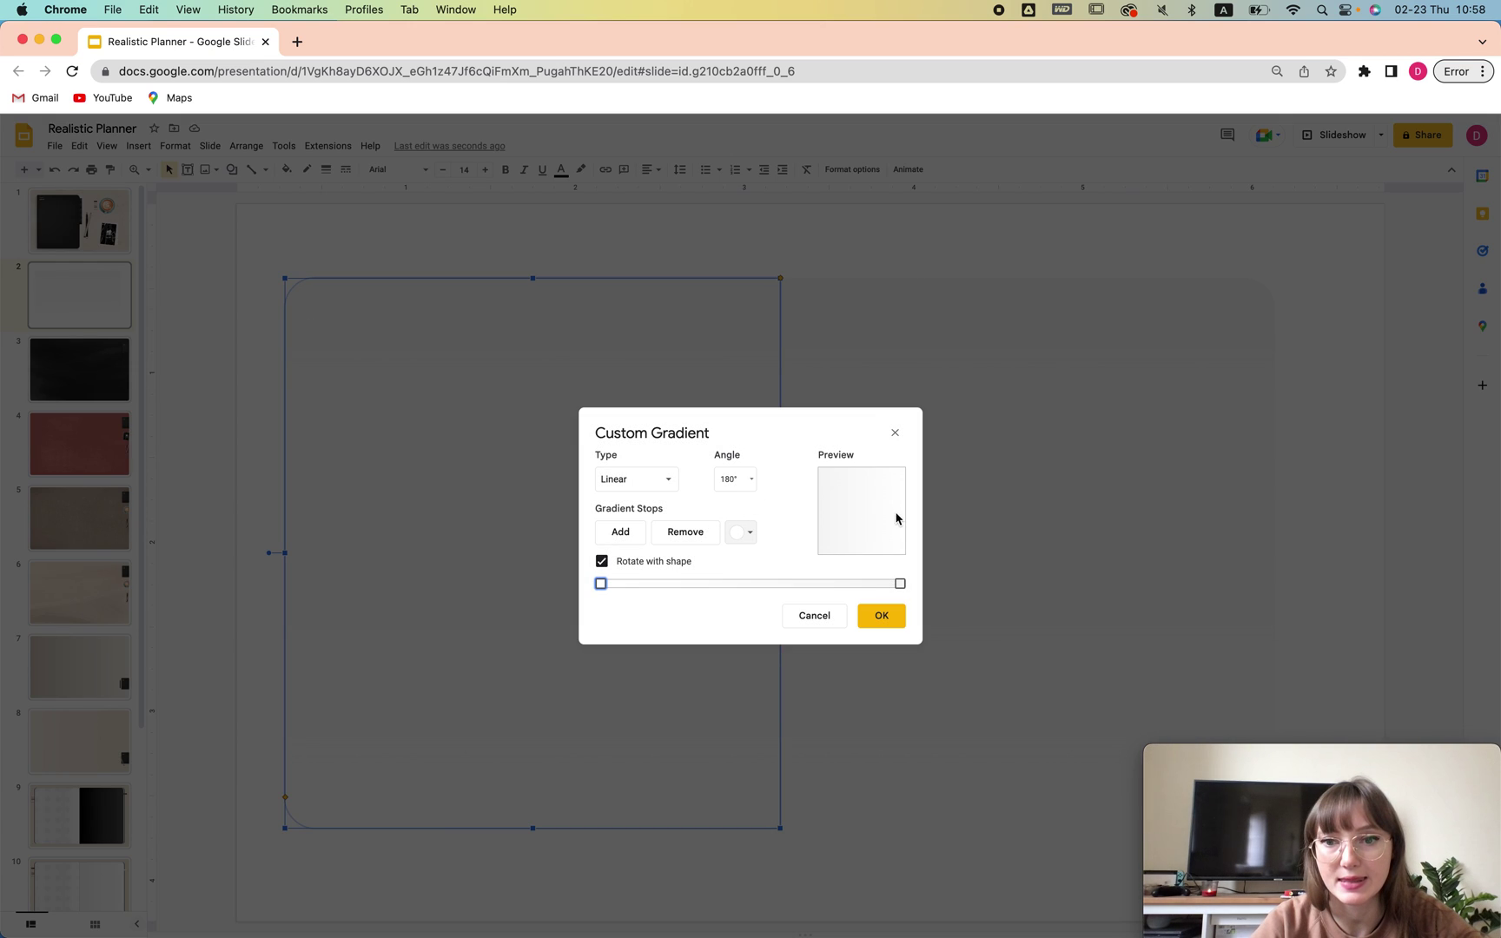
left_click(746, 479)
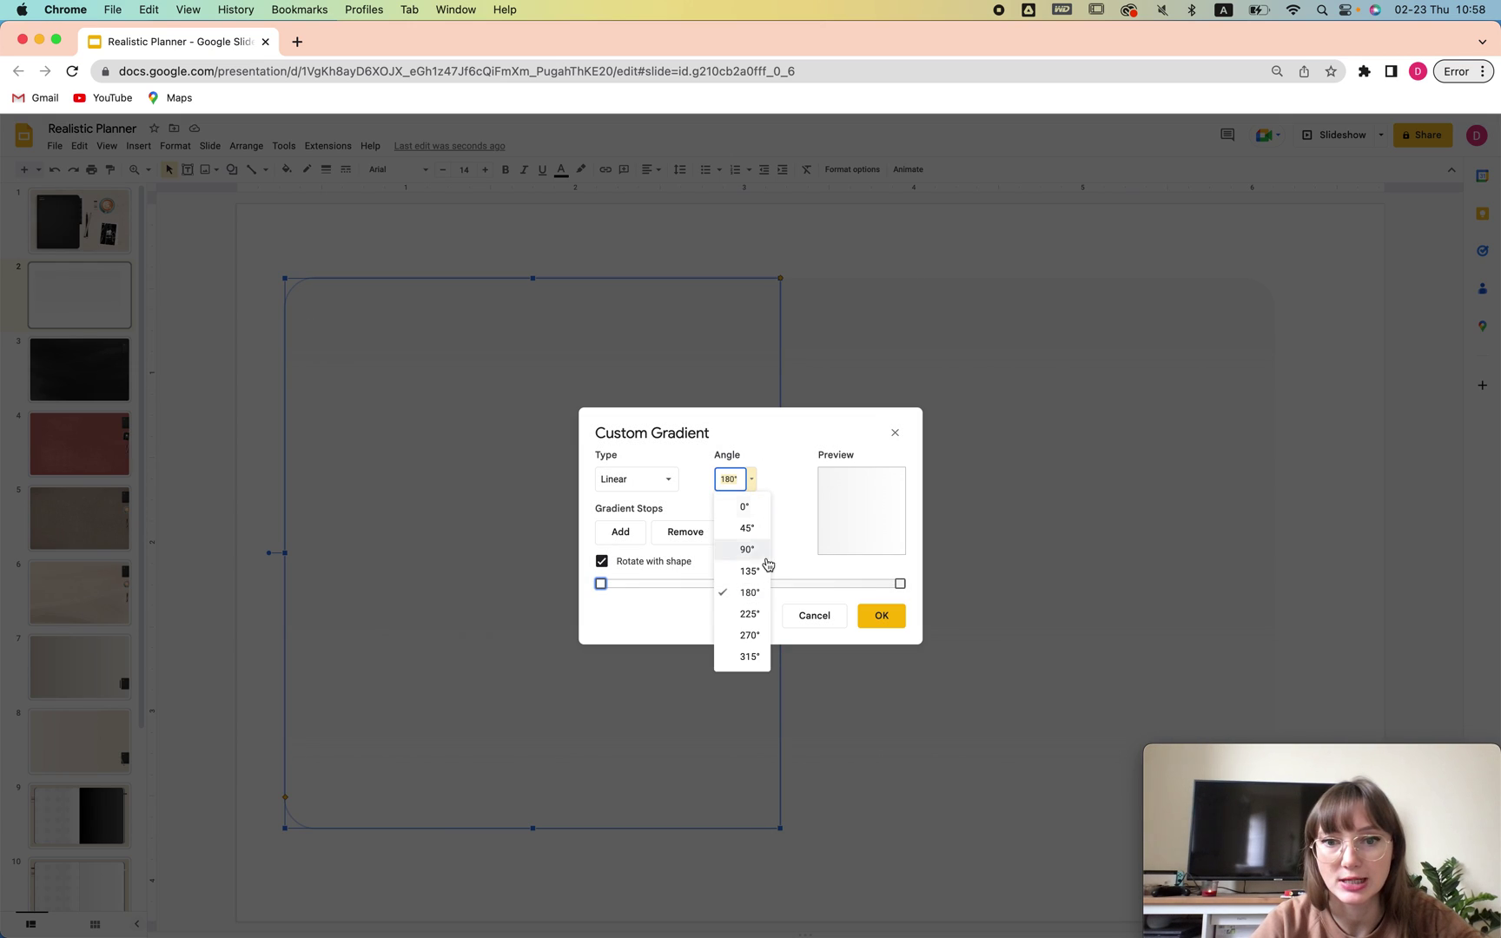
left_click(749, 635)
left_click(753, 483)
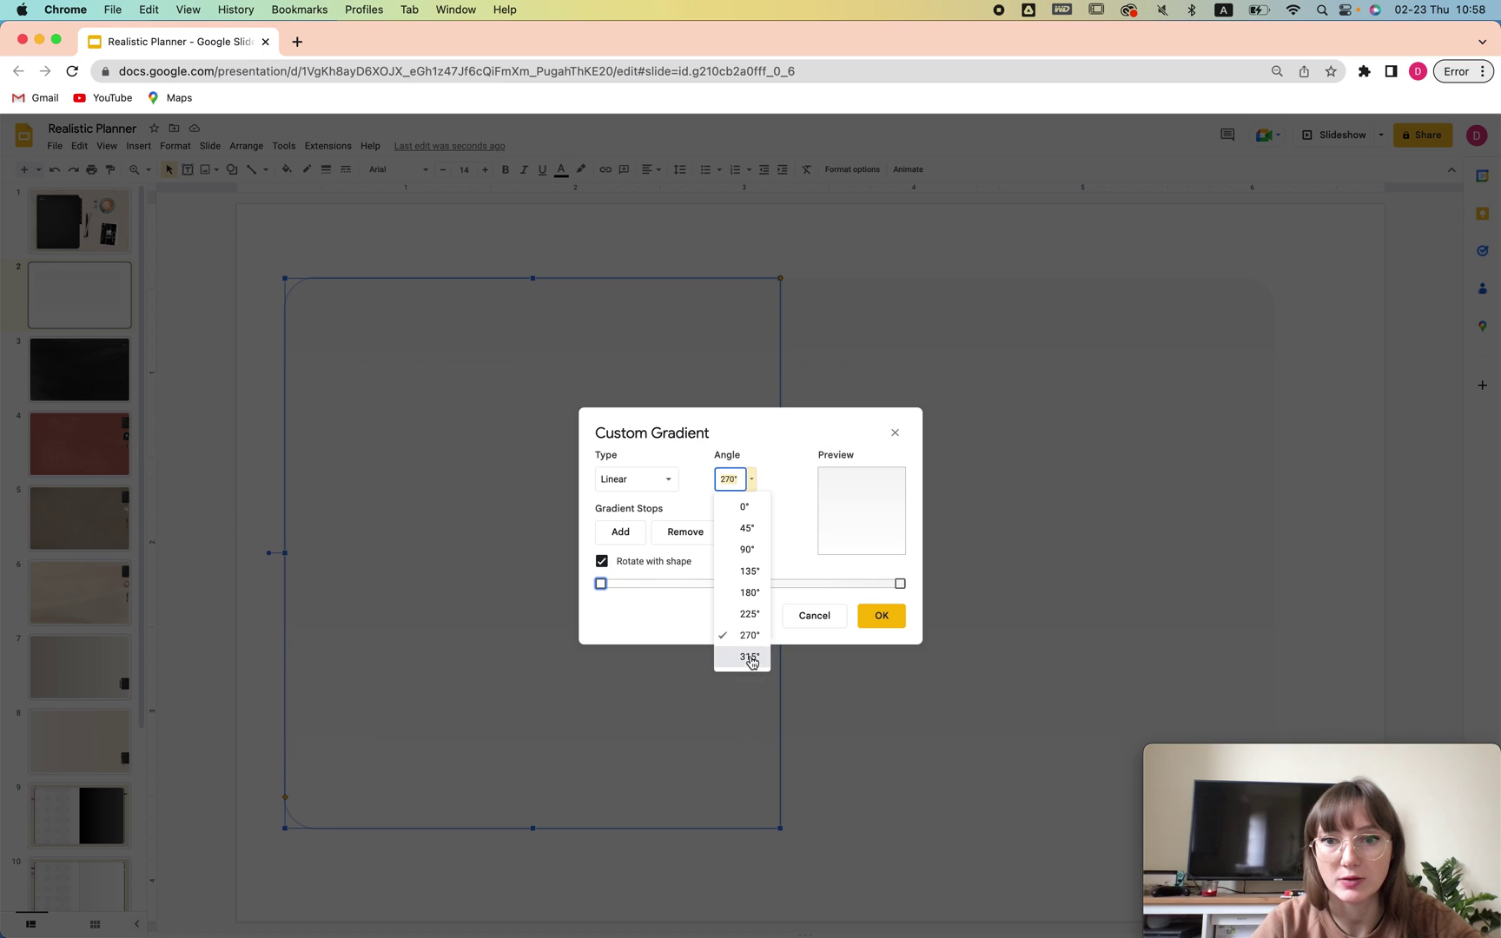
left_click(750, 656)
Change the left page's gradient to radial, try different corner centres, set the centre to Top left and apply it
left_click(669, 483)
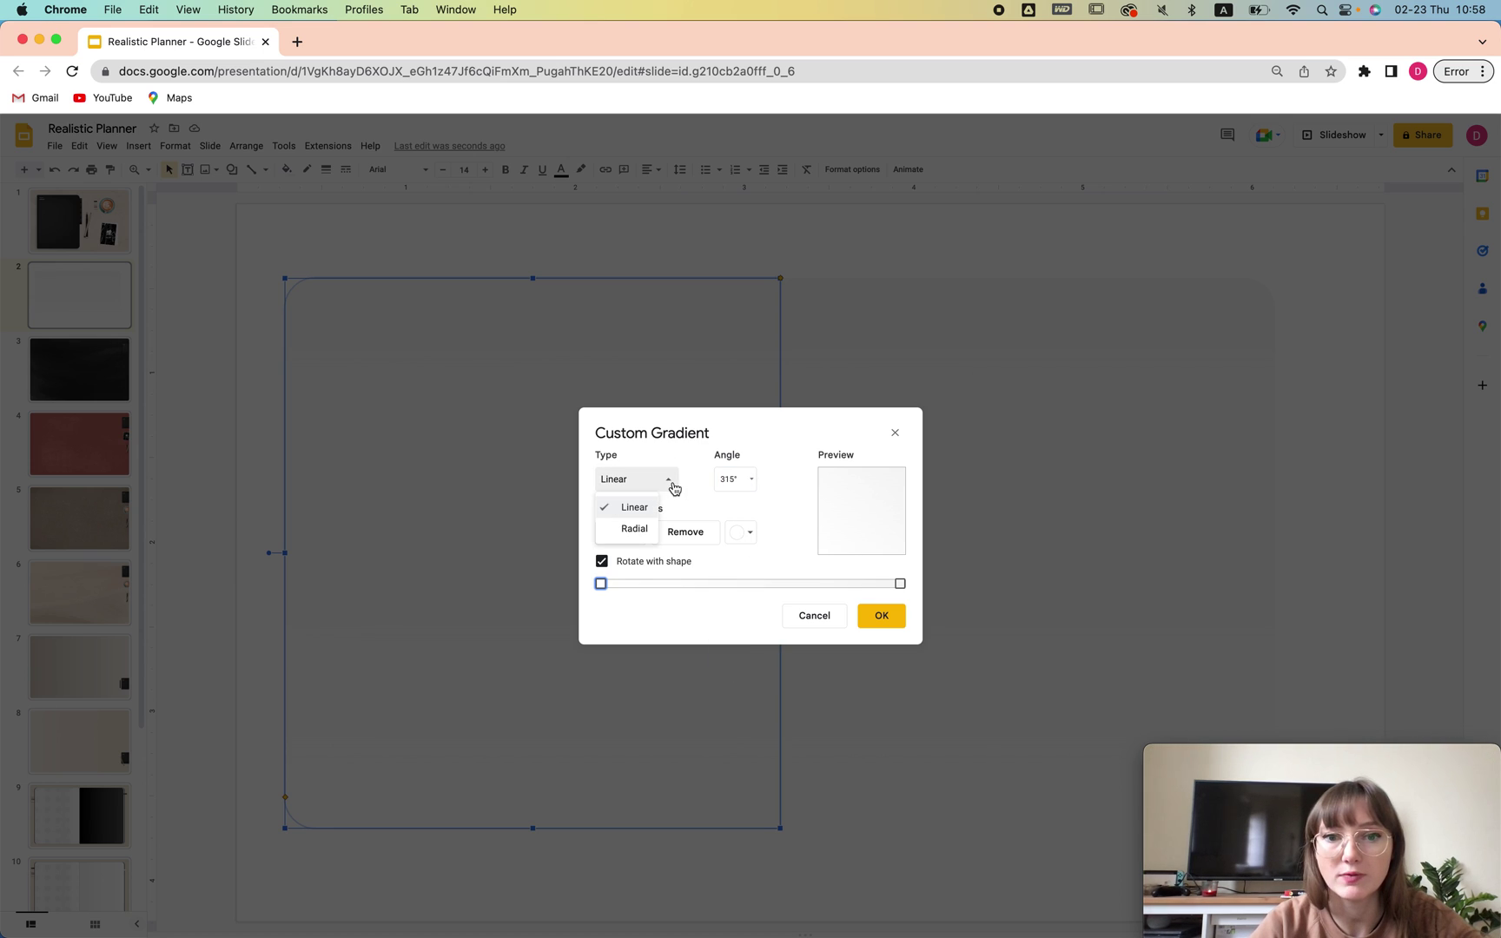
left_click(631, 526)
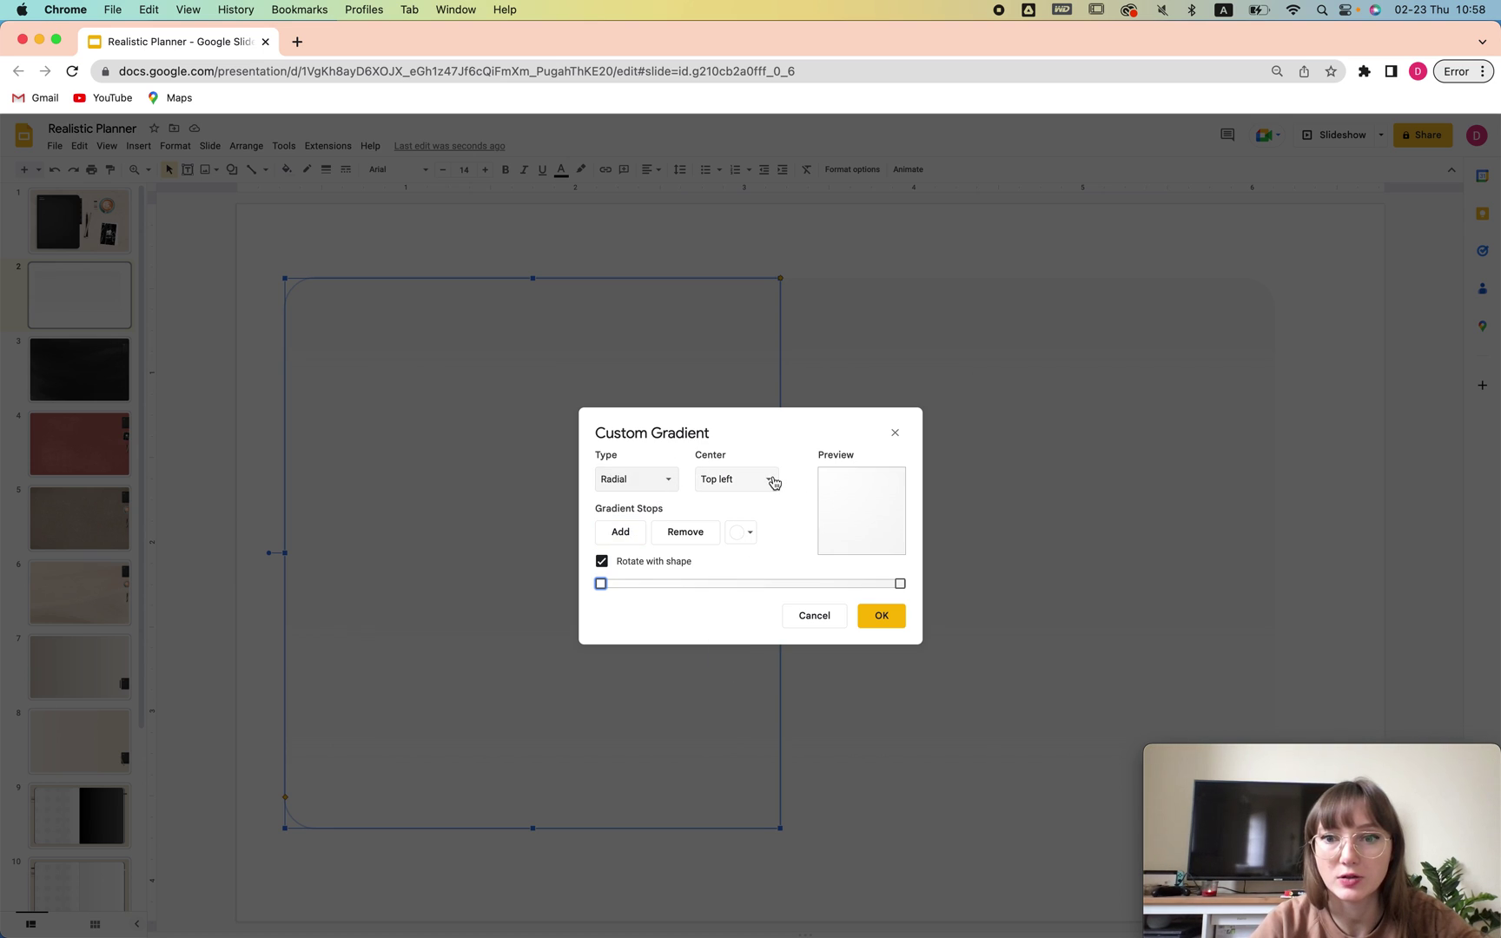
left_click(771, 480)
left_click(740, 549)
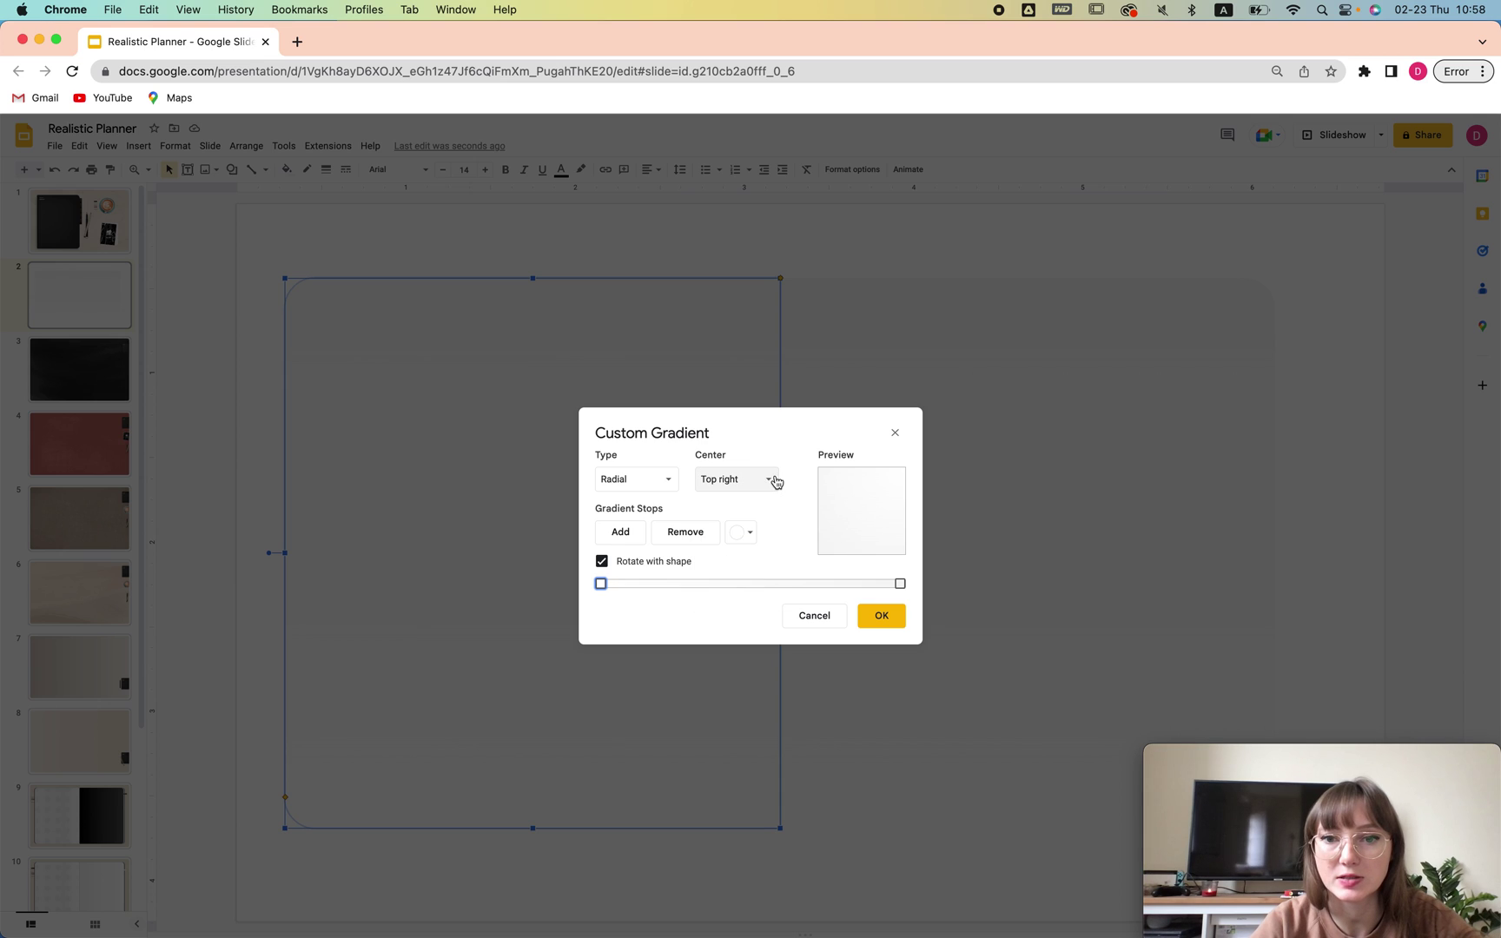
left_click(776, 483)
left_click(770, 569)
left_click(766, 483)
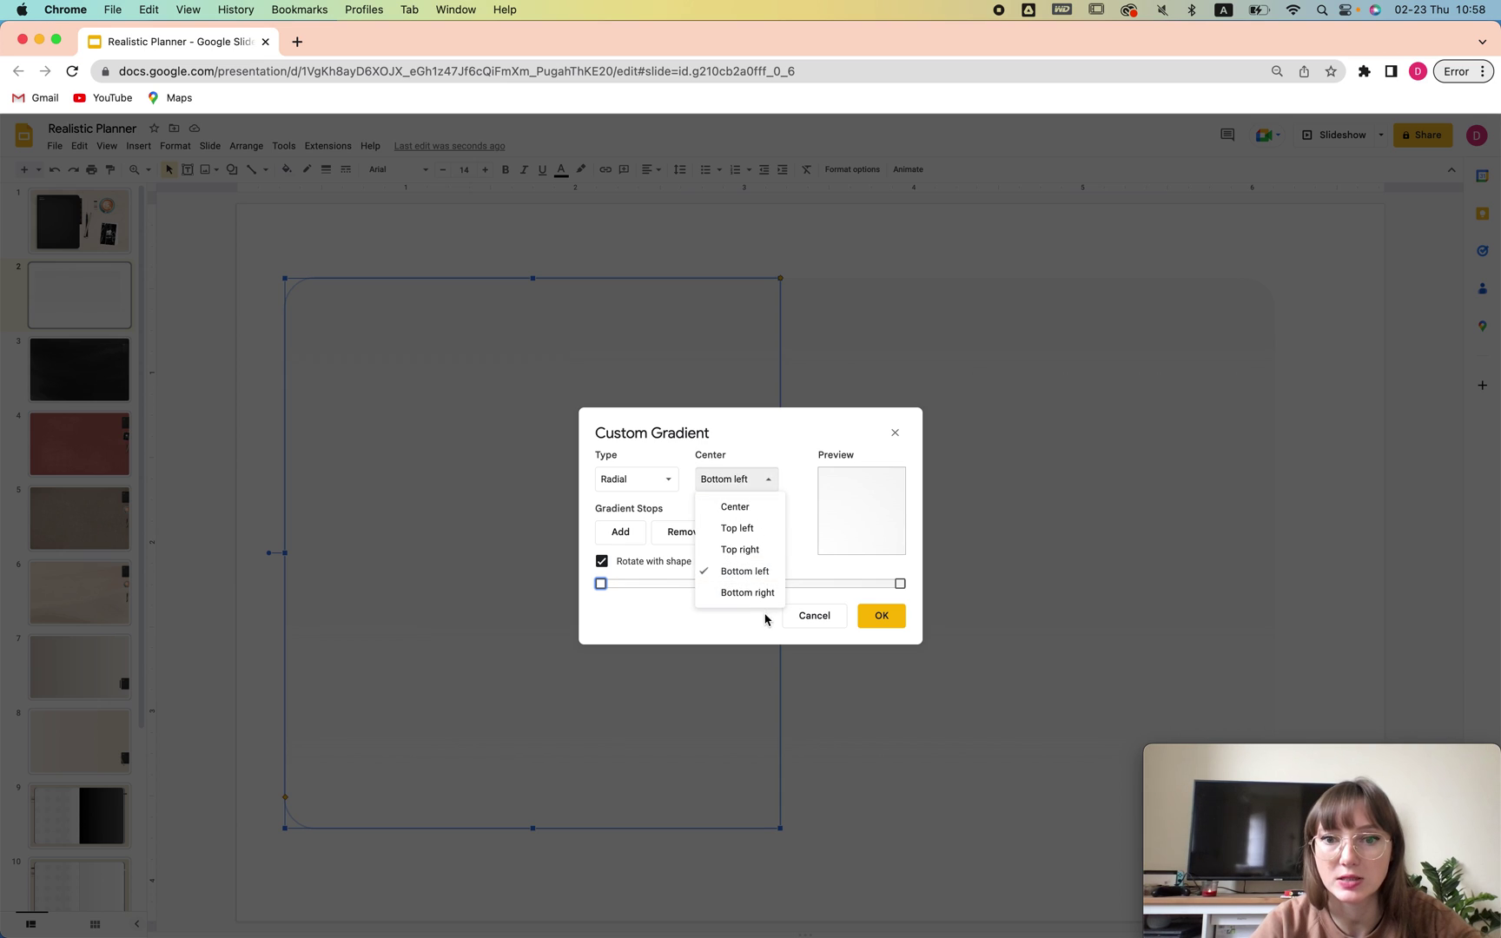
left_click(760, 591)
left_click(764, 483)
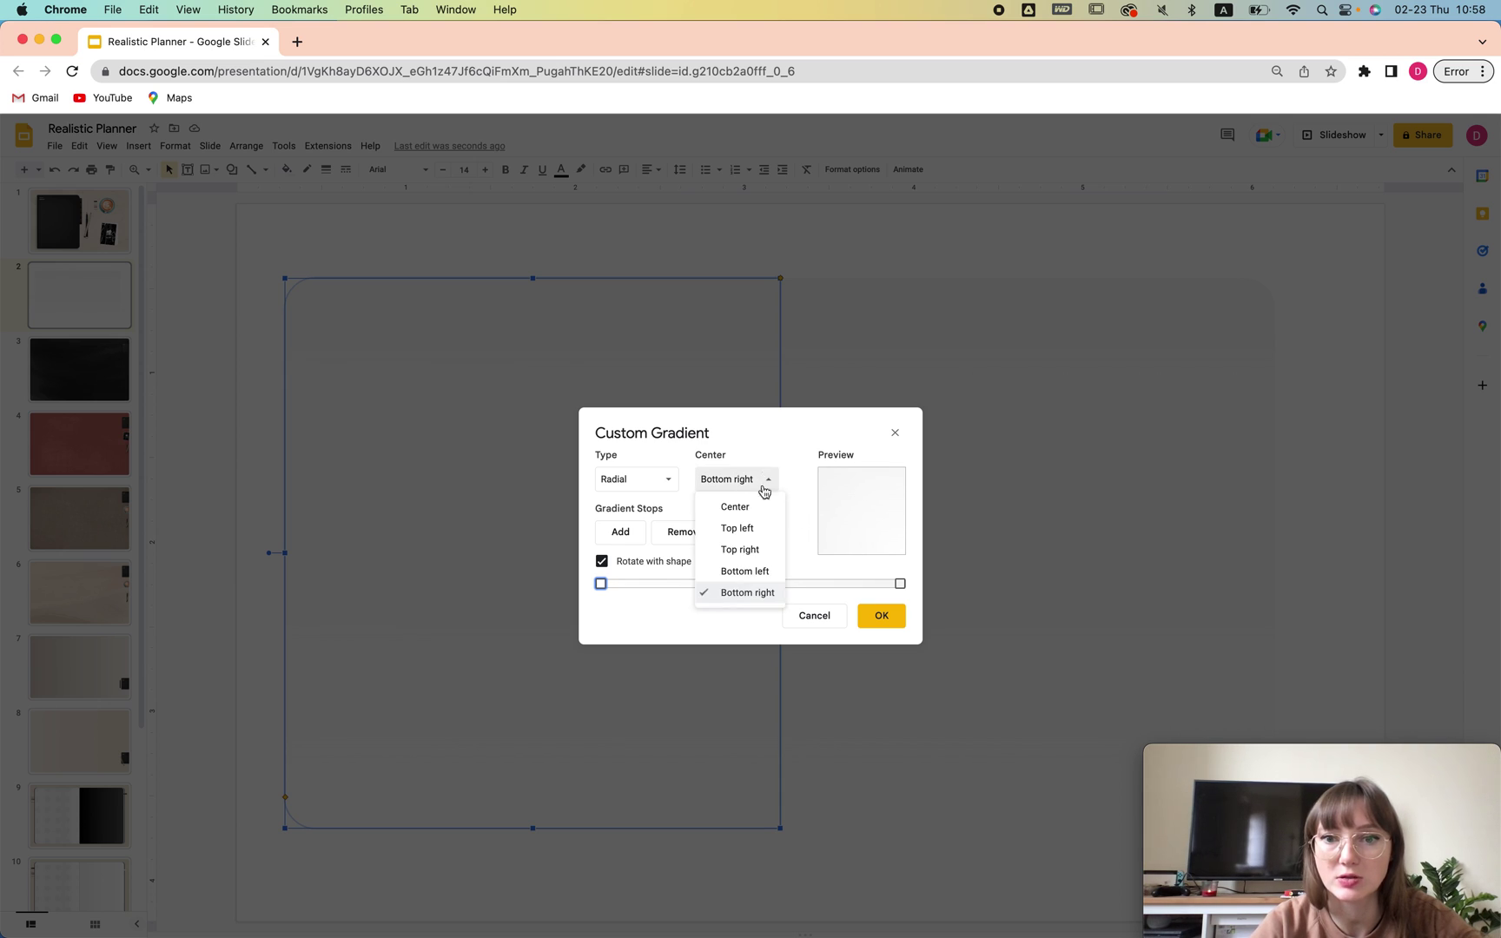
left_click(743, 526)
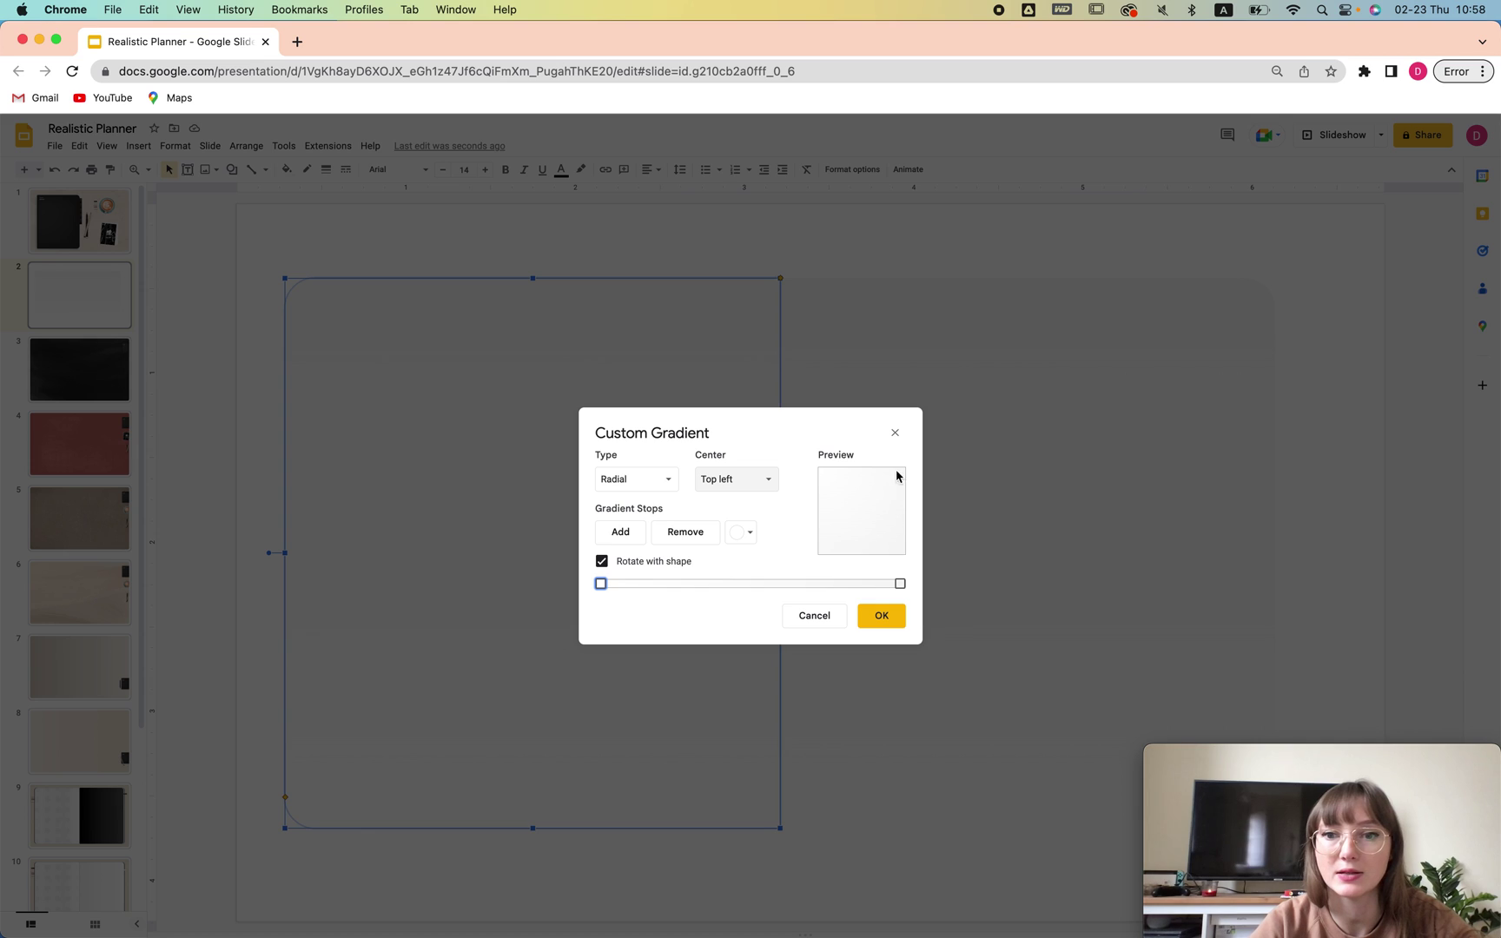
left_click(880, 616)
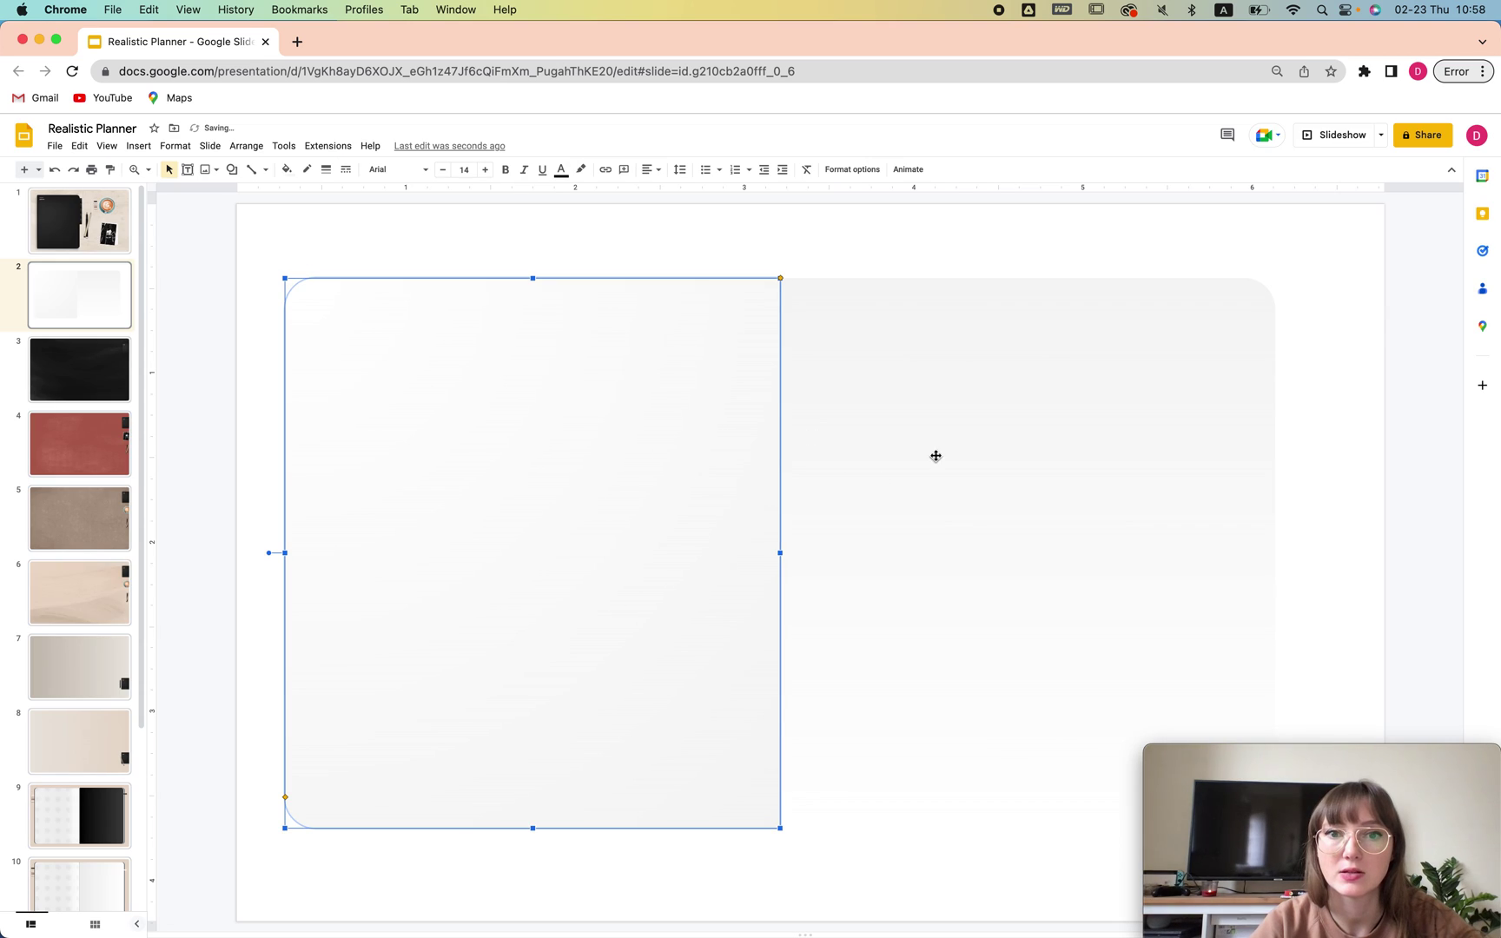
Set the second slide's background to a solid light grey
left_click(688, 230)
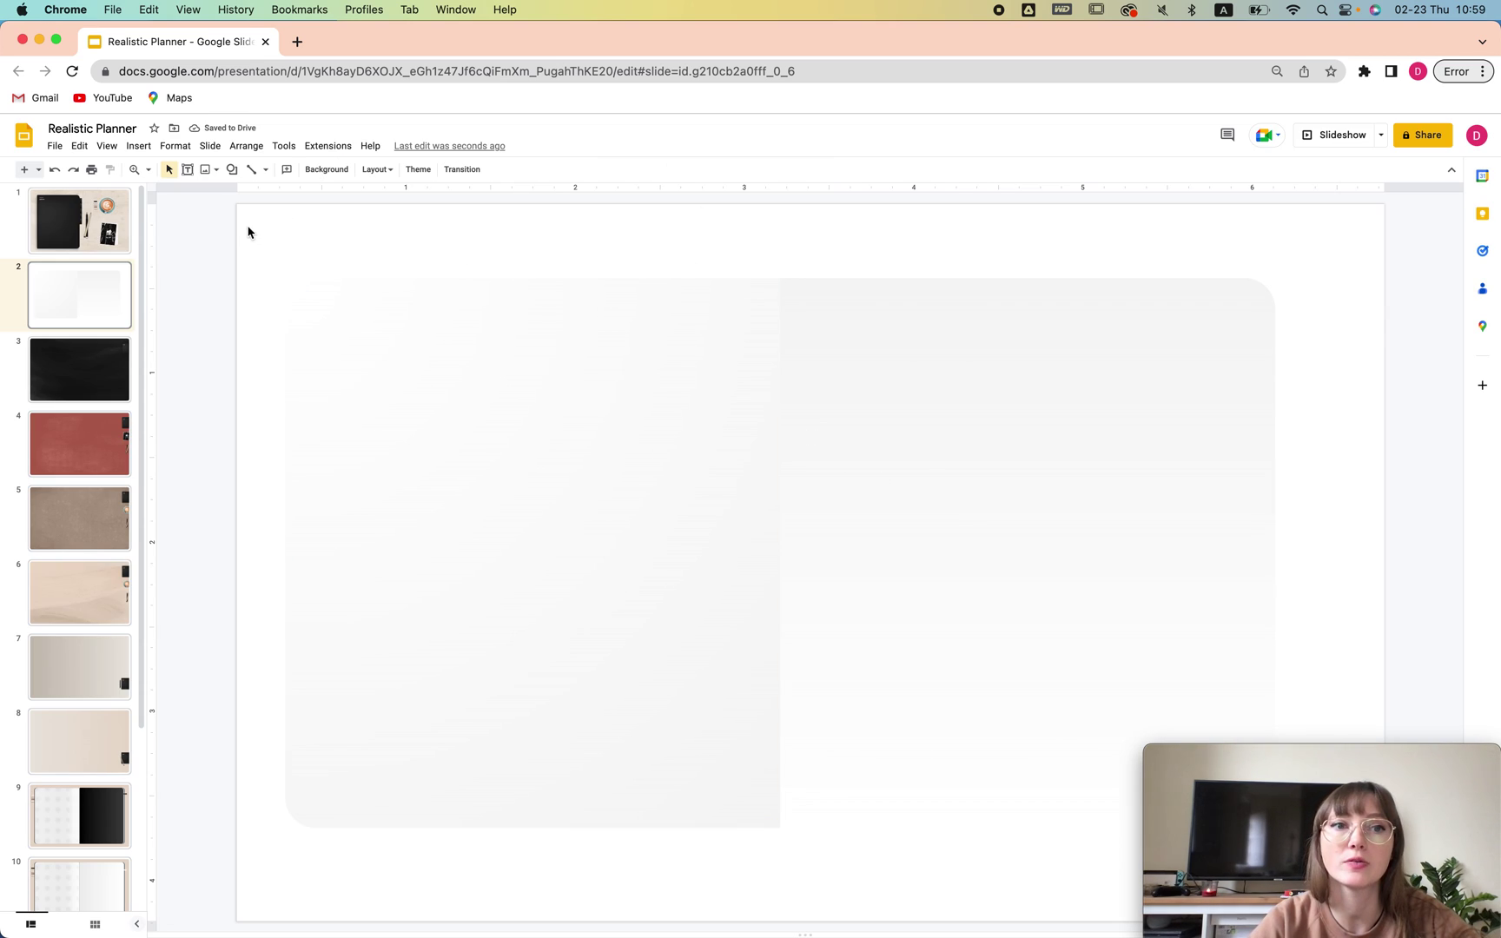
left_click(327, 170)
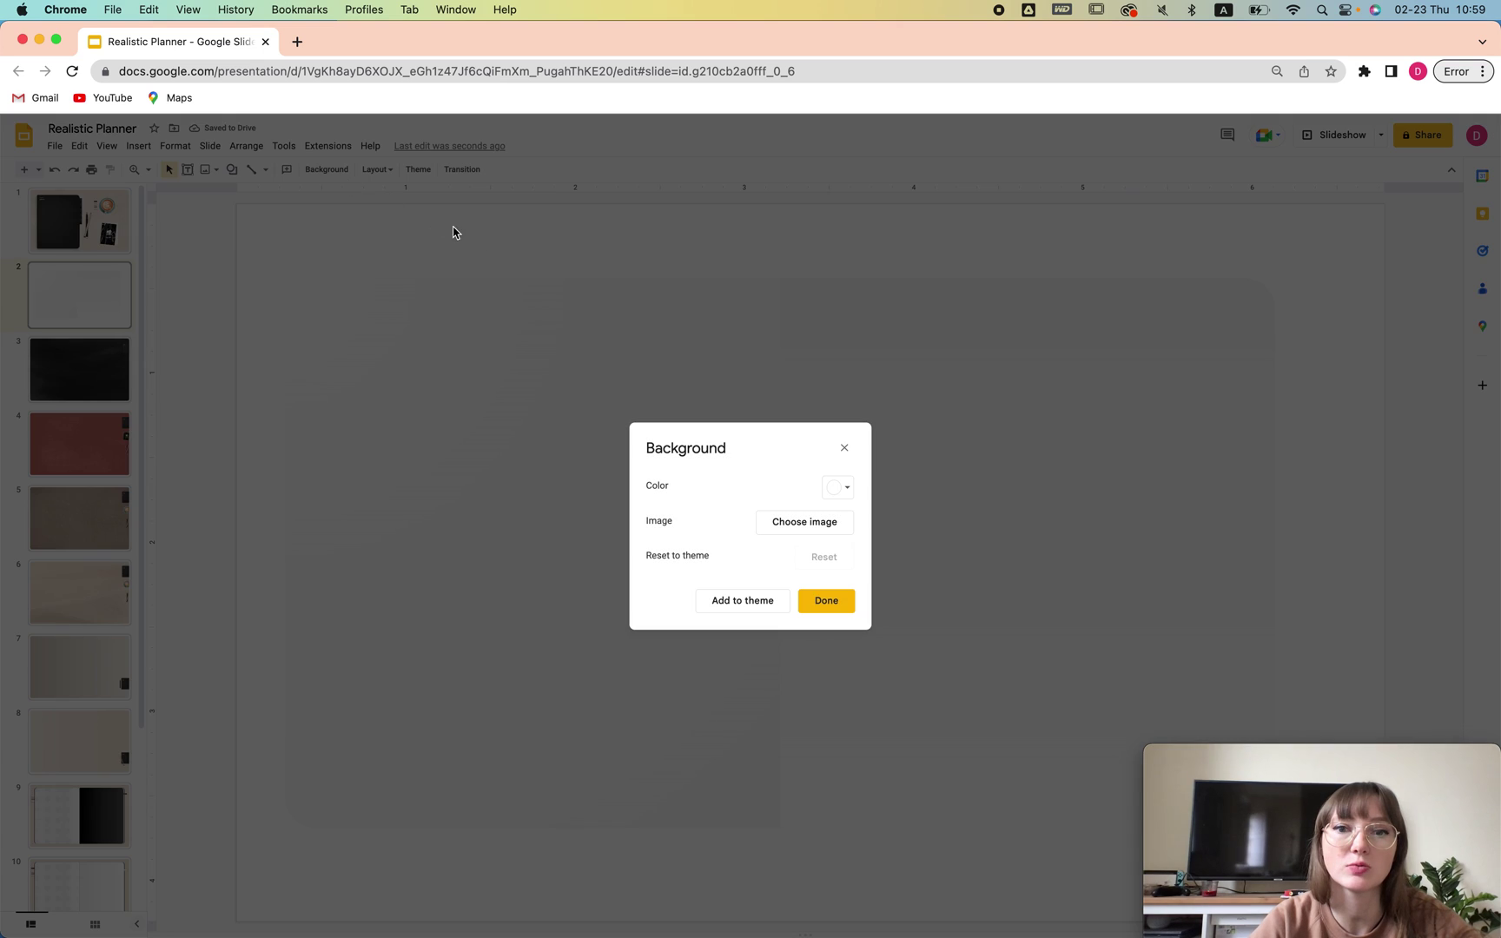
left_click(828, 489)
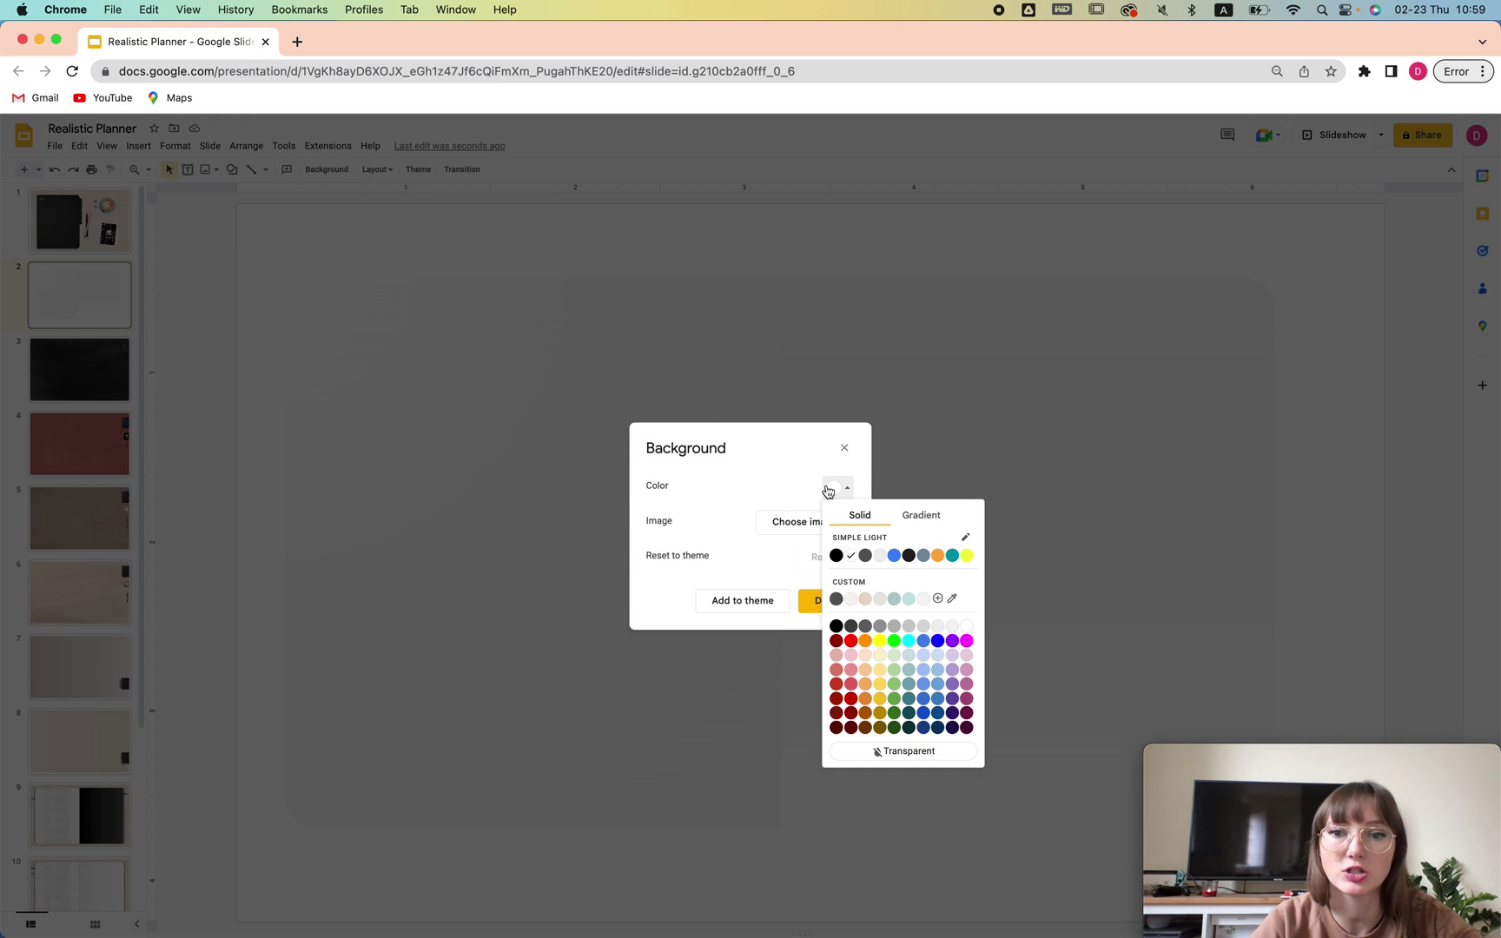
left_click(939, 627)
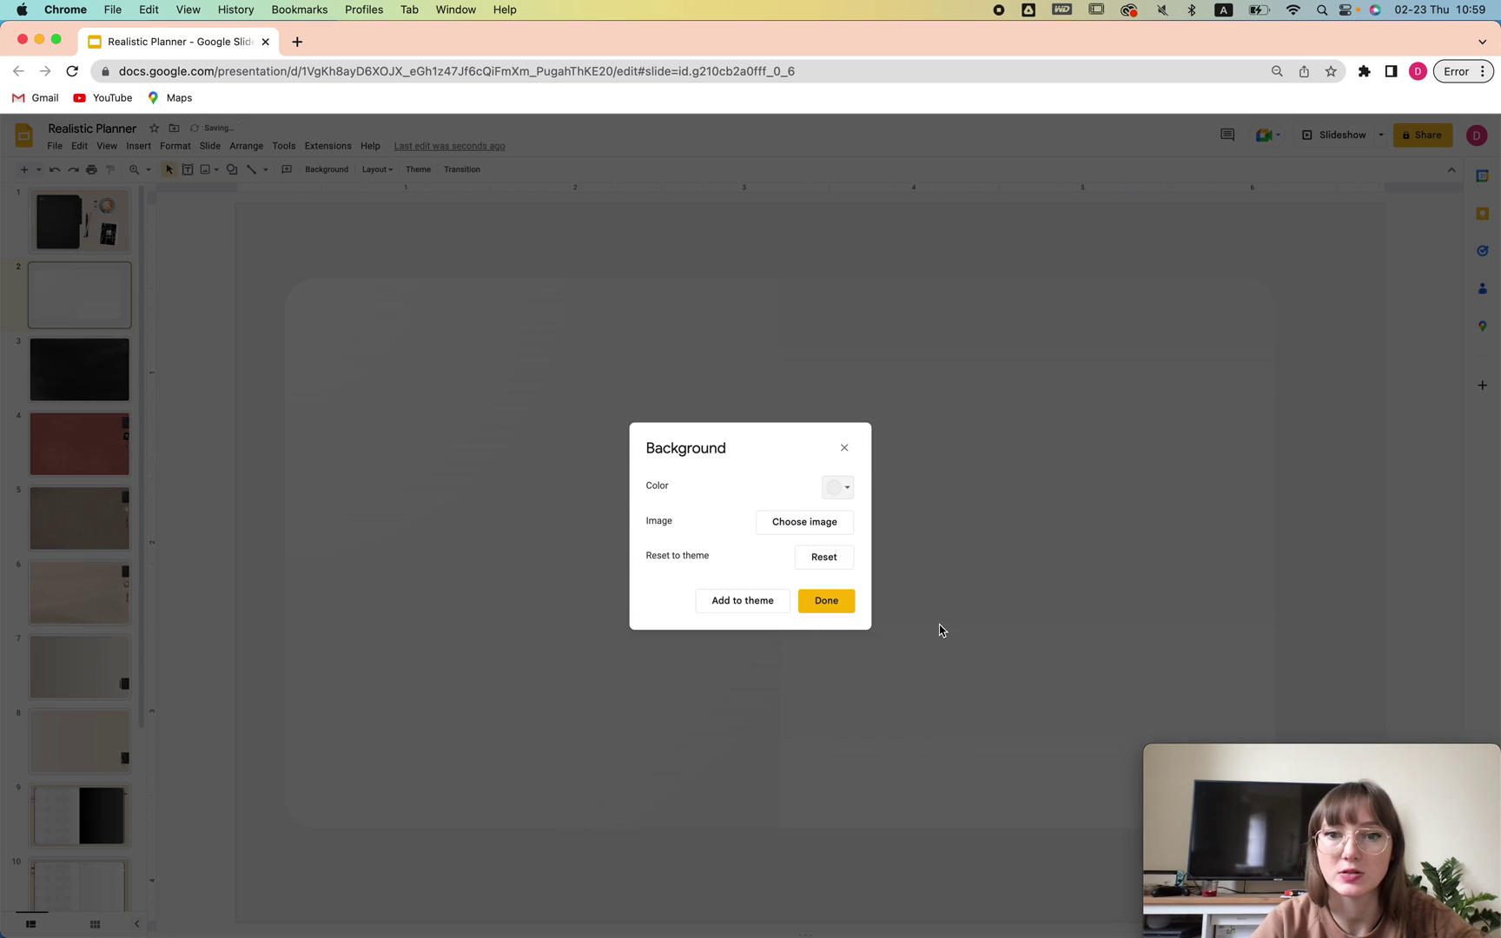
left_click(827, 601)
Try making the left and right pages taller one at a time, and restore their original heights
left_click(754, 400)
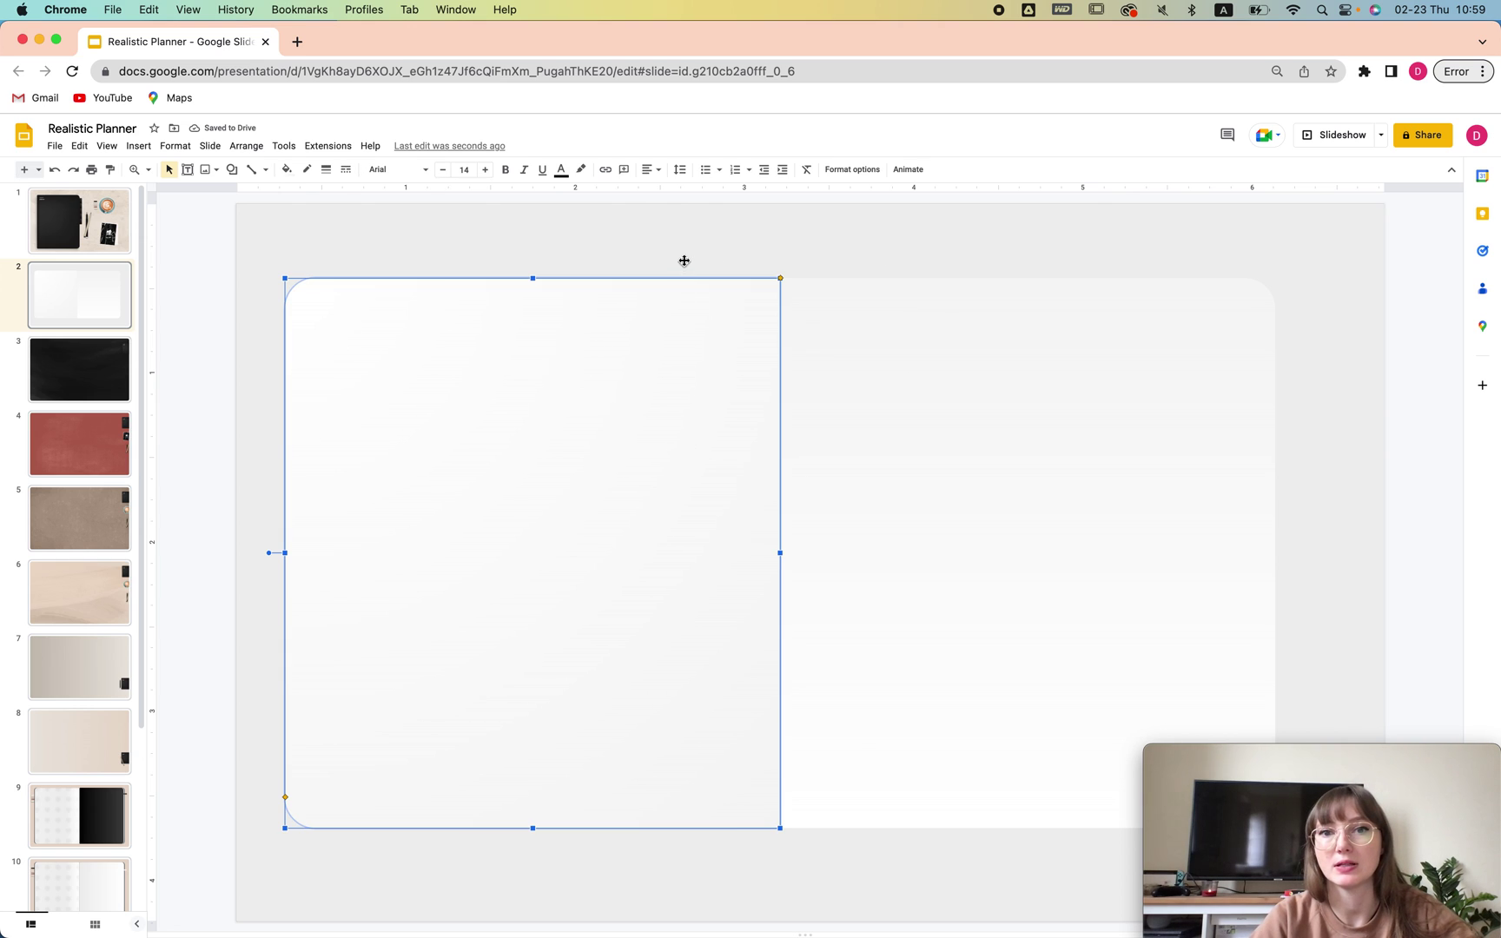
left_click_drag(532, 277, 533, 231)
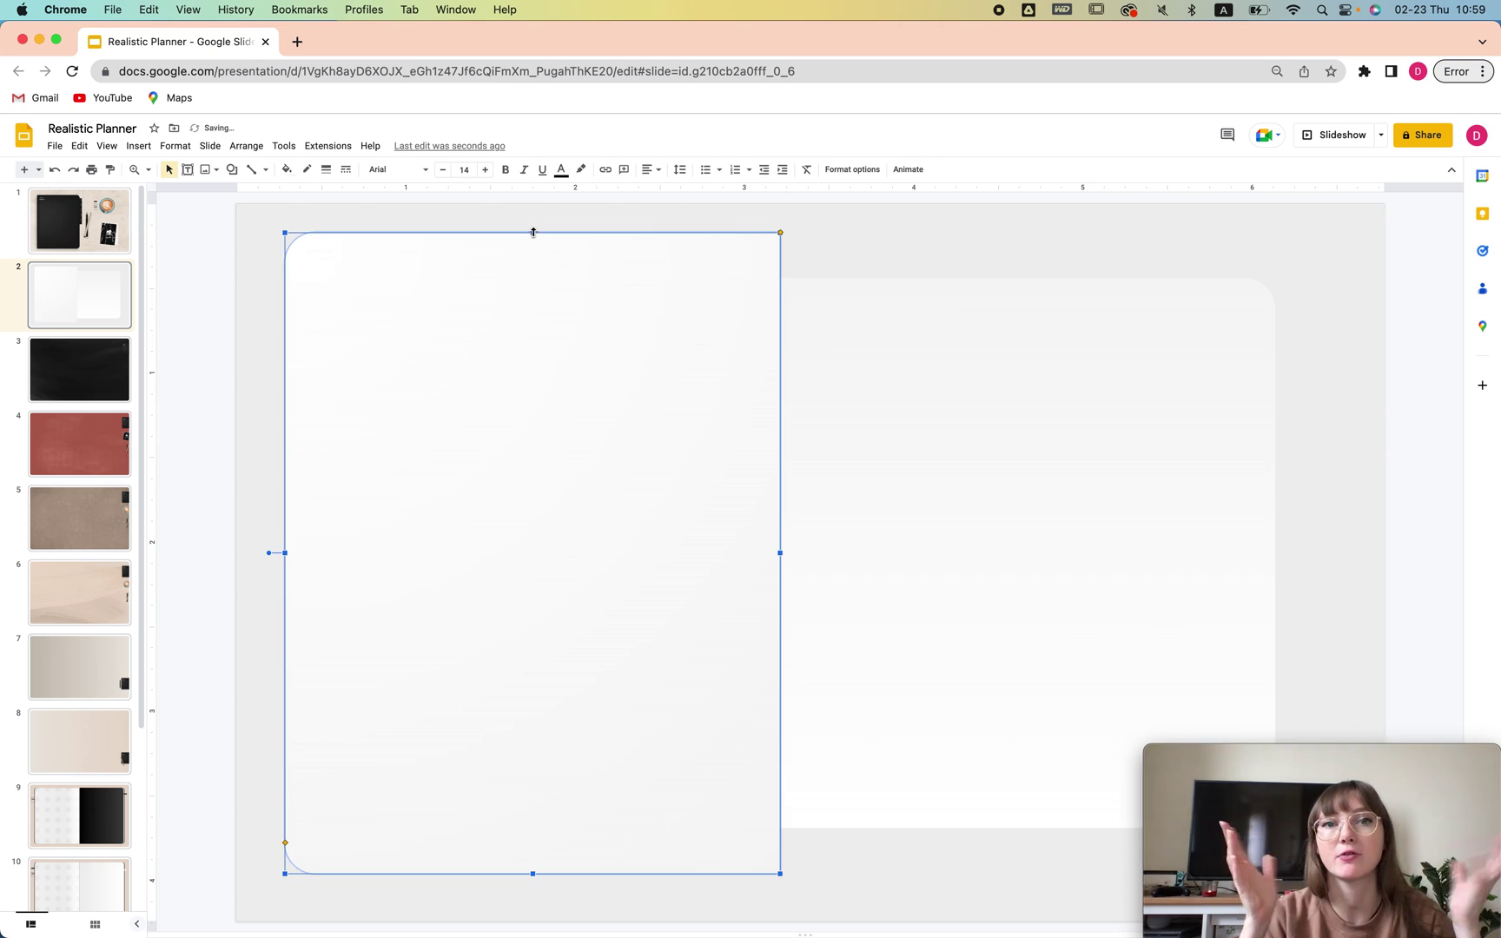
left_click(945, 339)
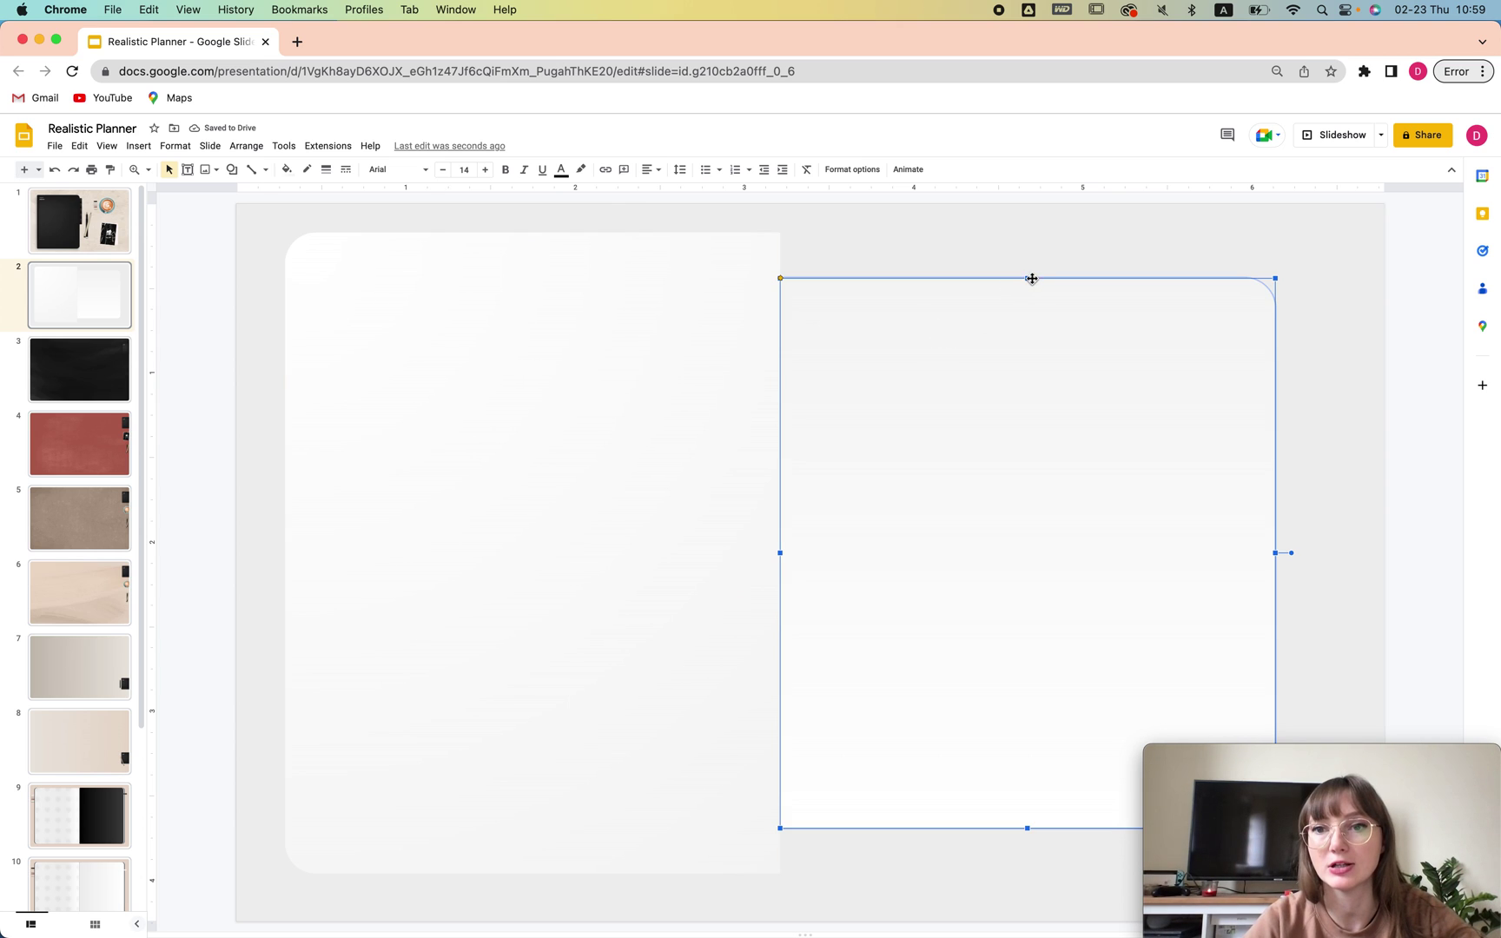
left_click_drag(1025, 278, 1021, 232)
left_click(1330, 369)
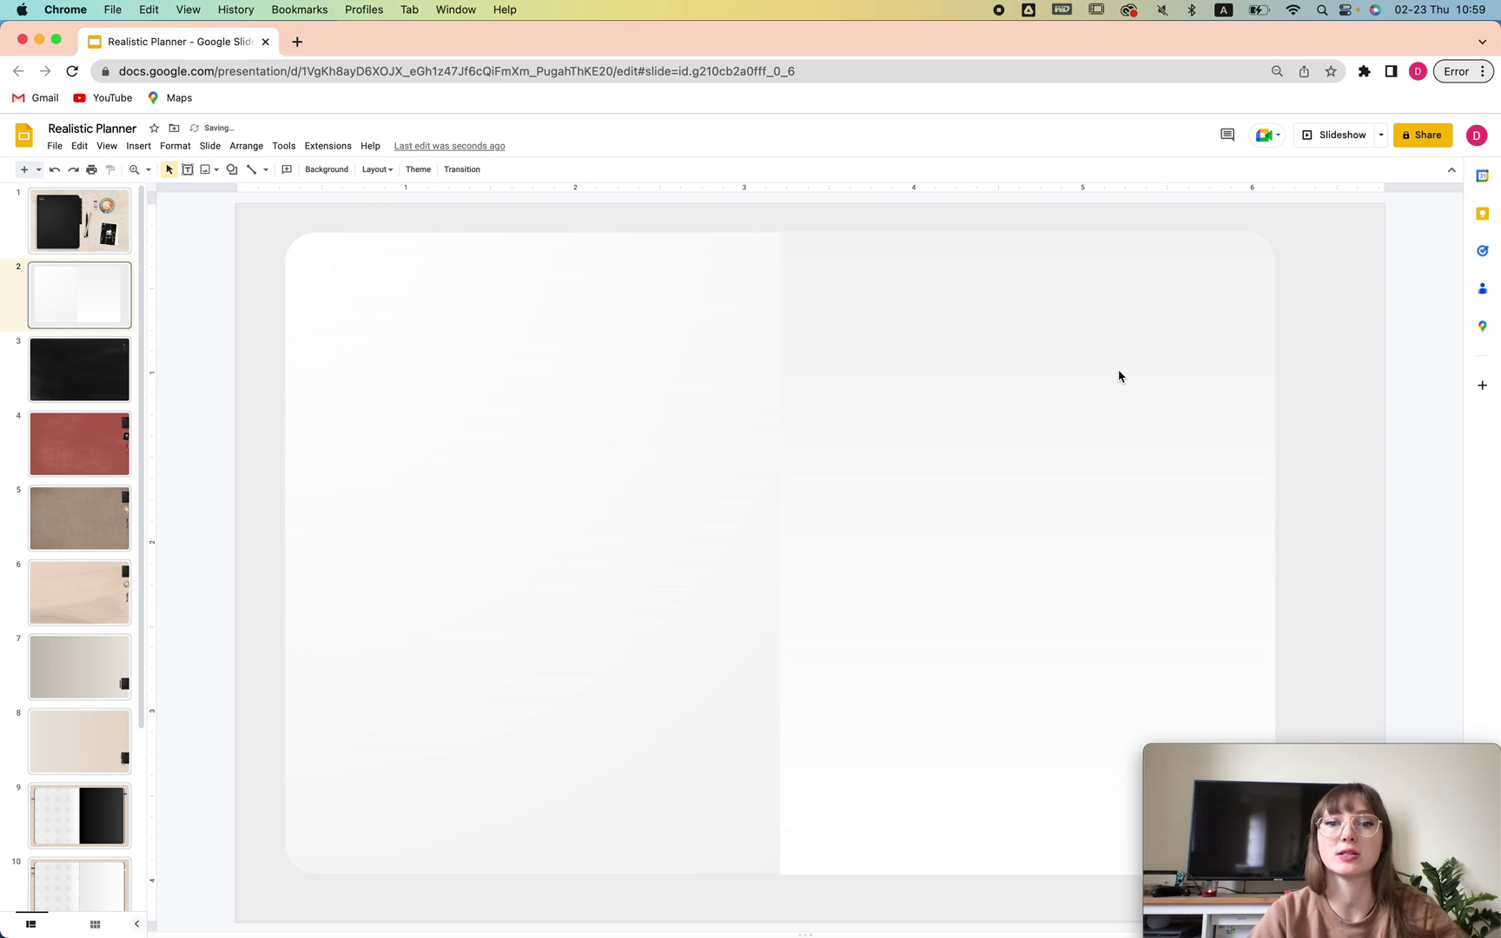
left_click(1085, 340)
left_click_drag(1027, 231, 1065, 271)
key("Tab")
Select both pages together and stretch them evenly up and down to nearly the full slide height
left_click(934, 365, "shift")
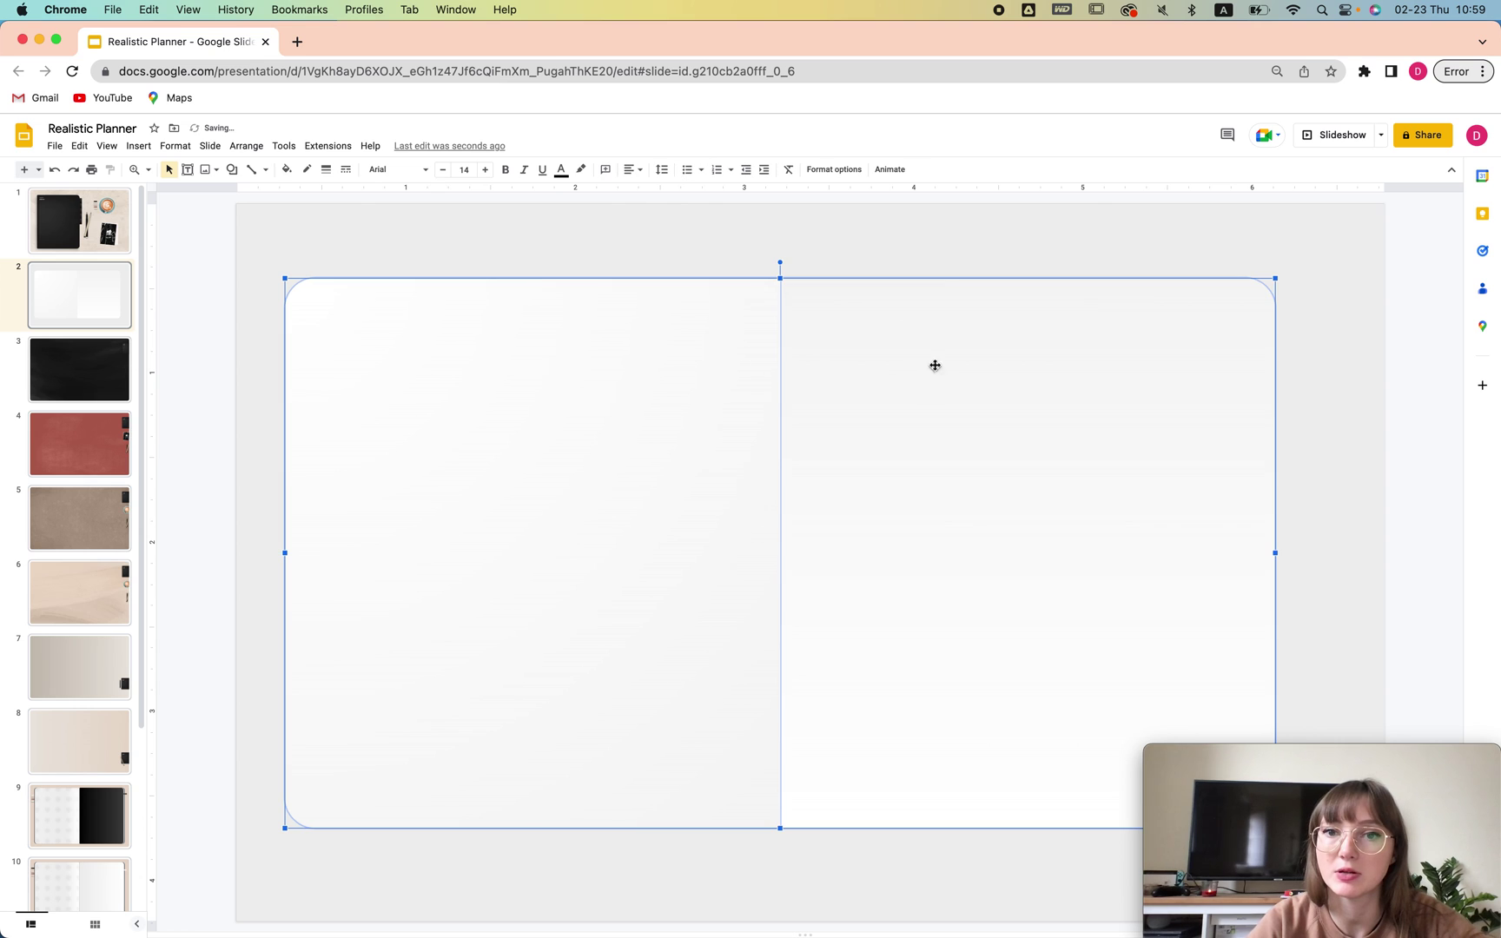
left_click_drag(781, 278, 787, 231)
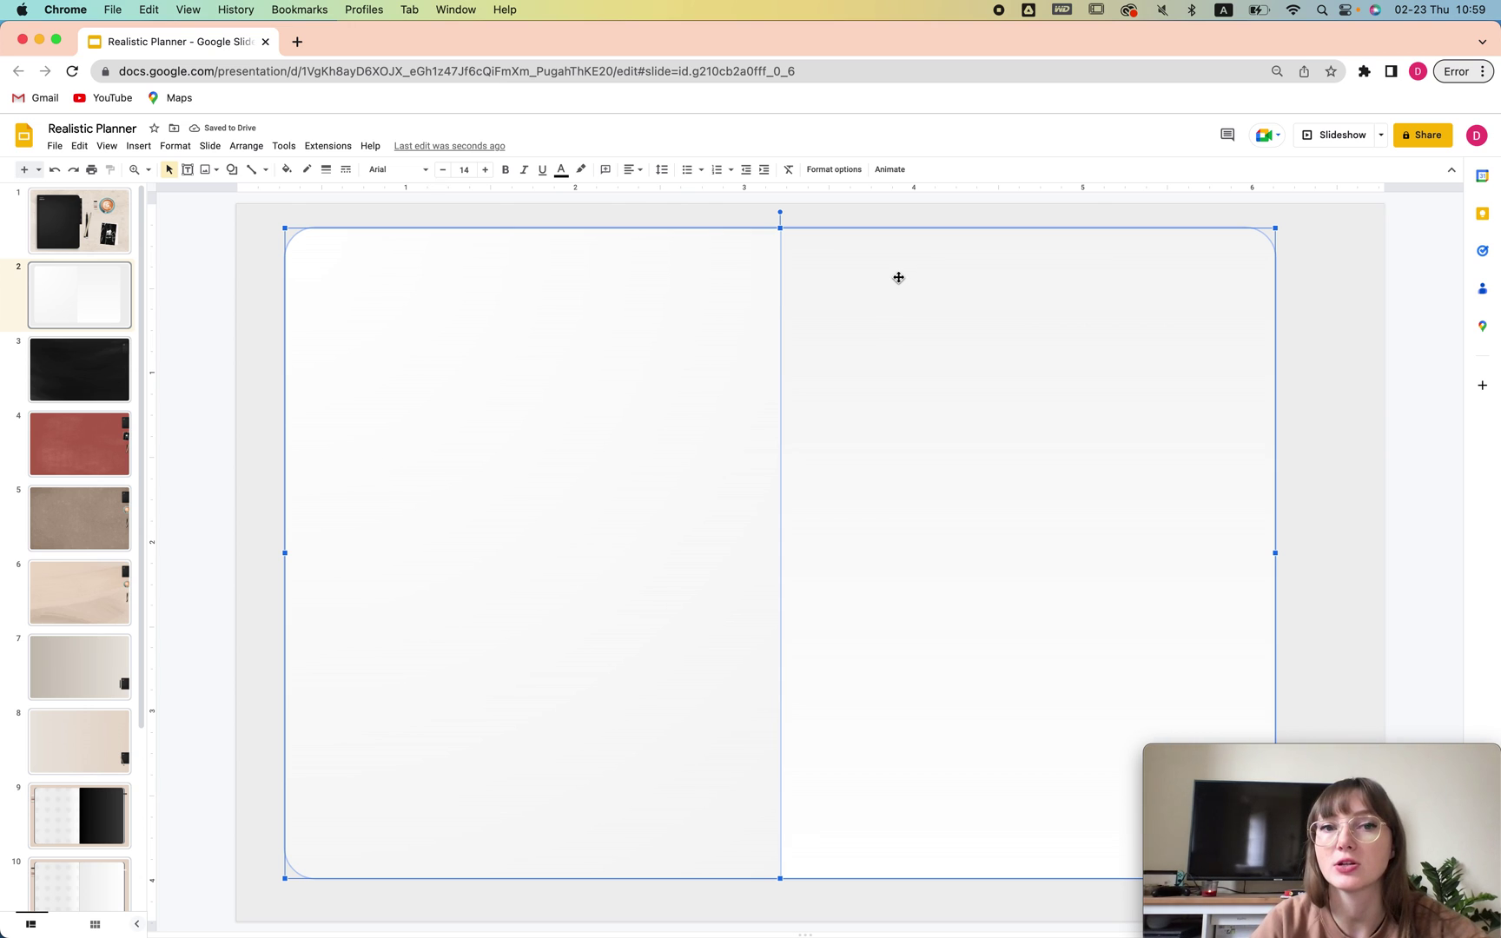
left_click(1300, 288)
Add a drop shadow to both pages and increase its blur radius slightly
left_click(559, 278)
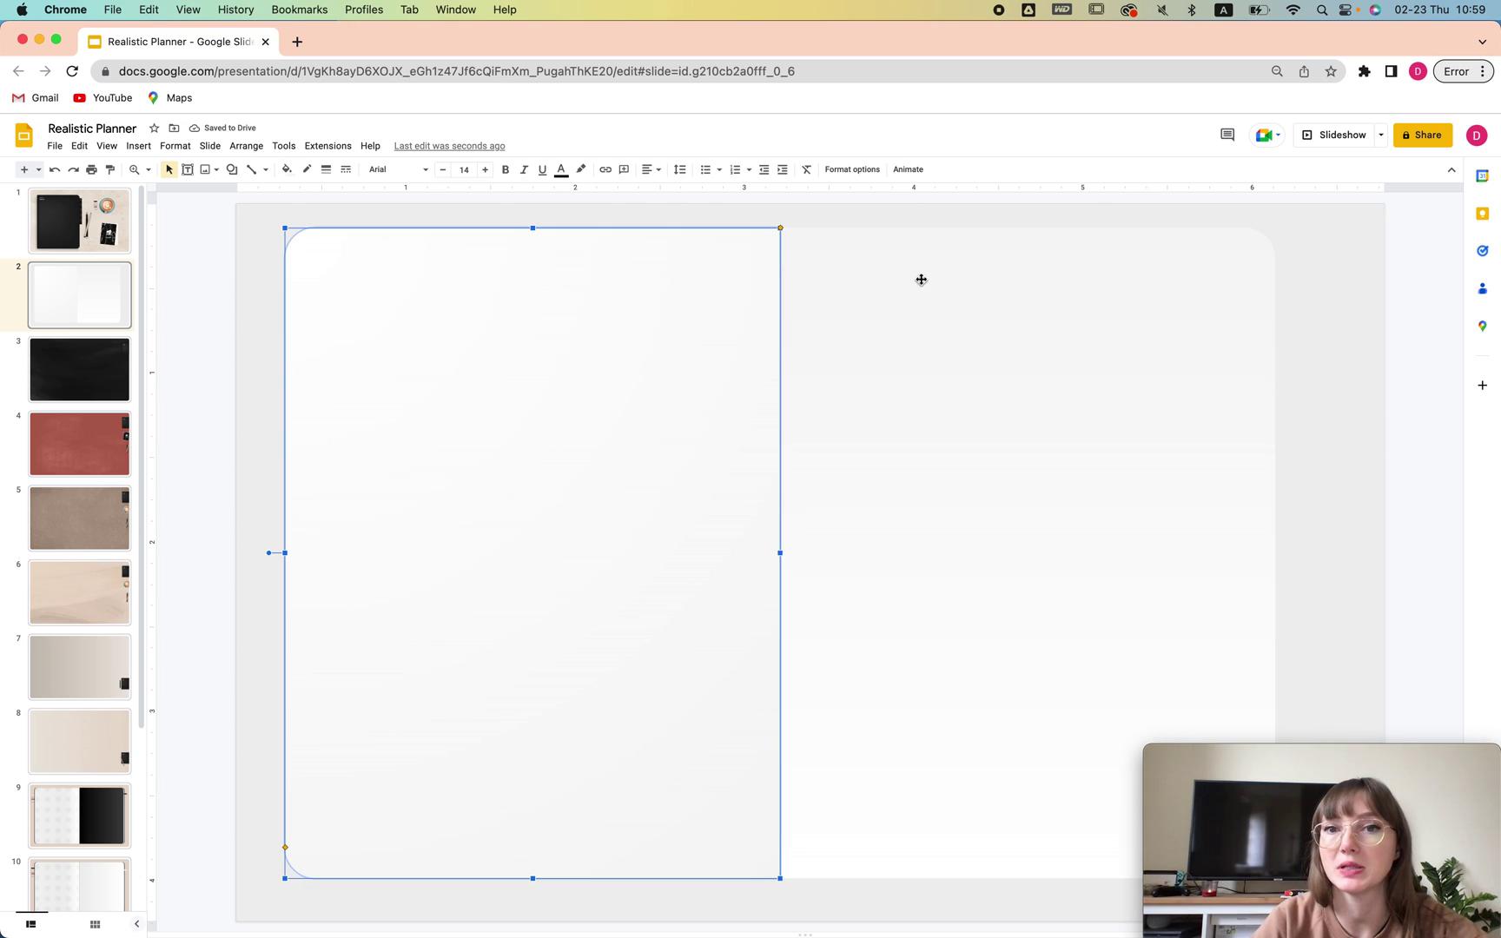
left_click(935, 284, "shift")
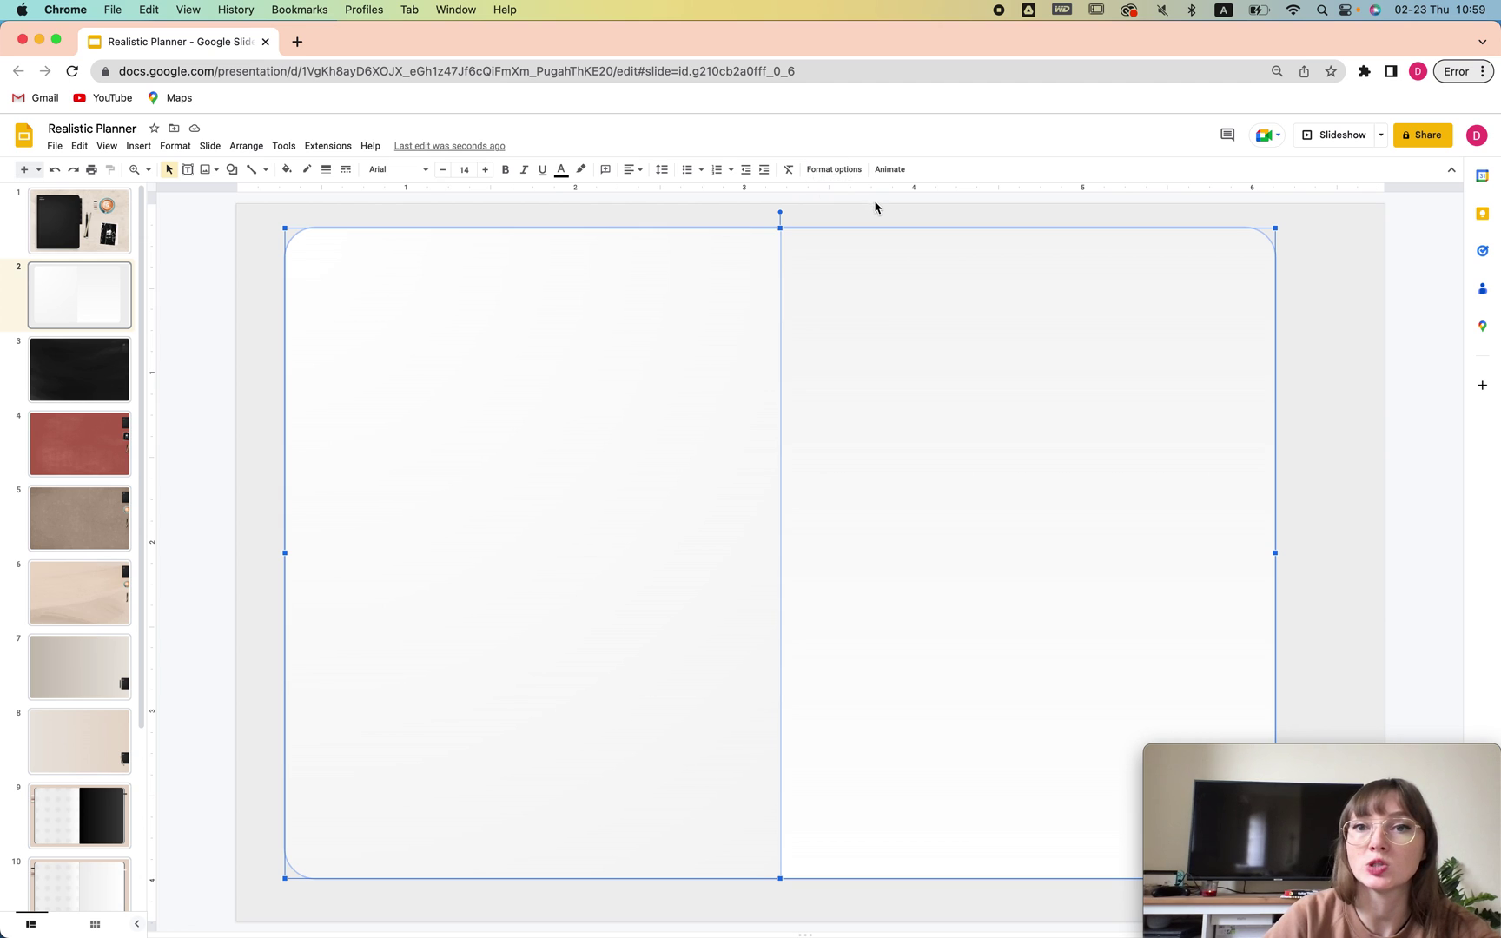
left_click(831, 170)
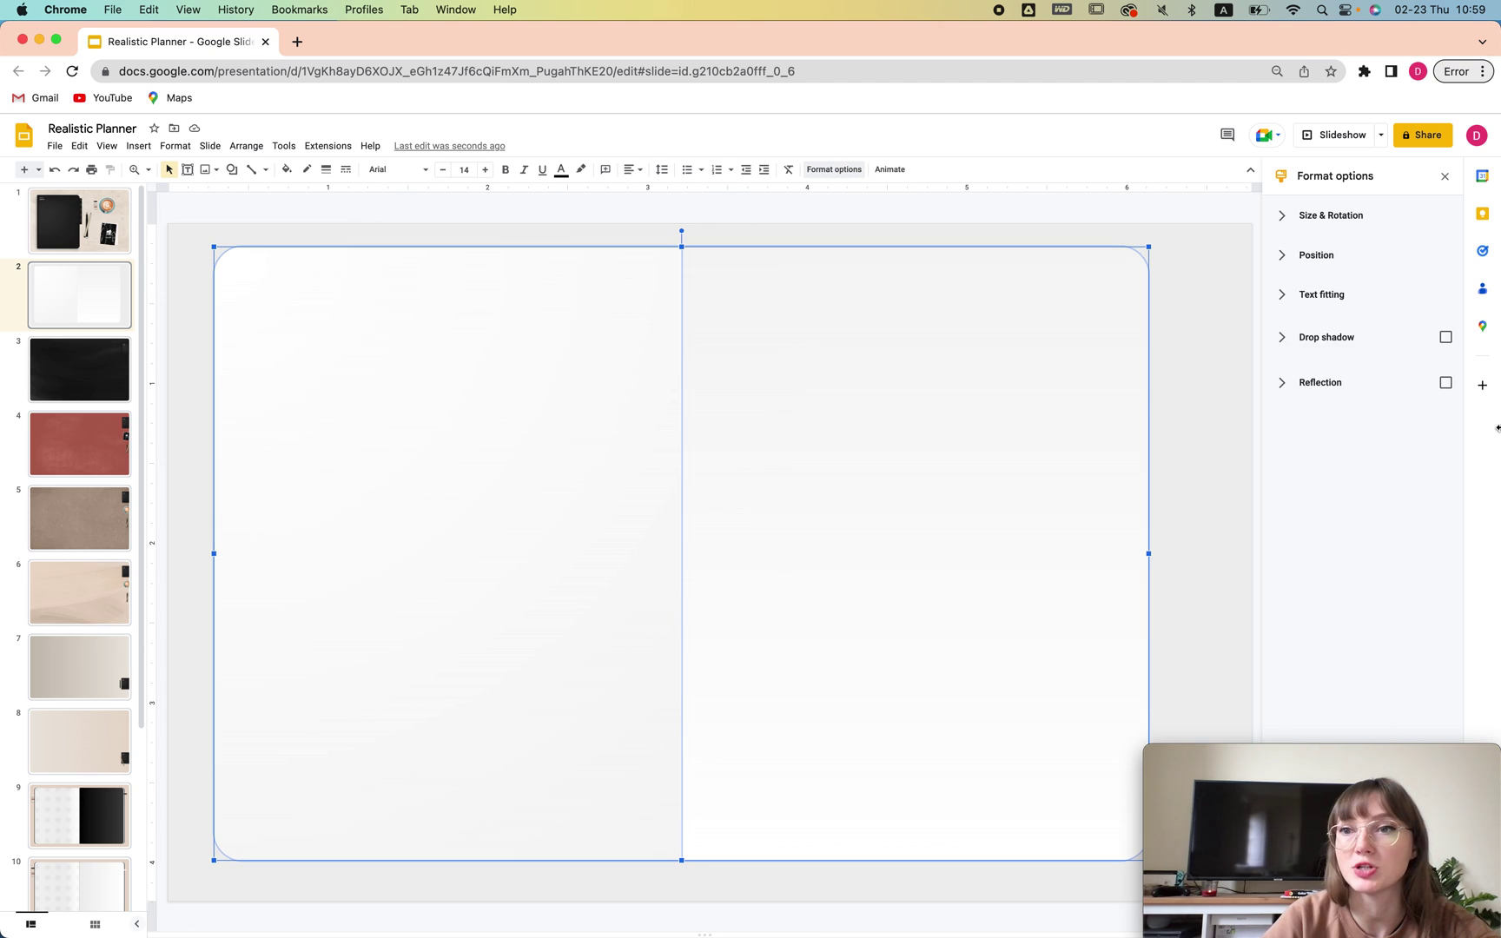
left_click(1446, 337)
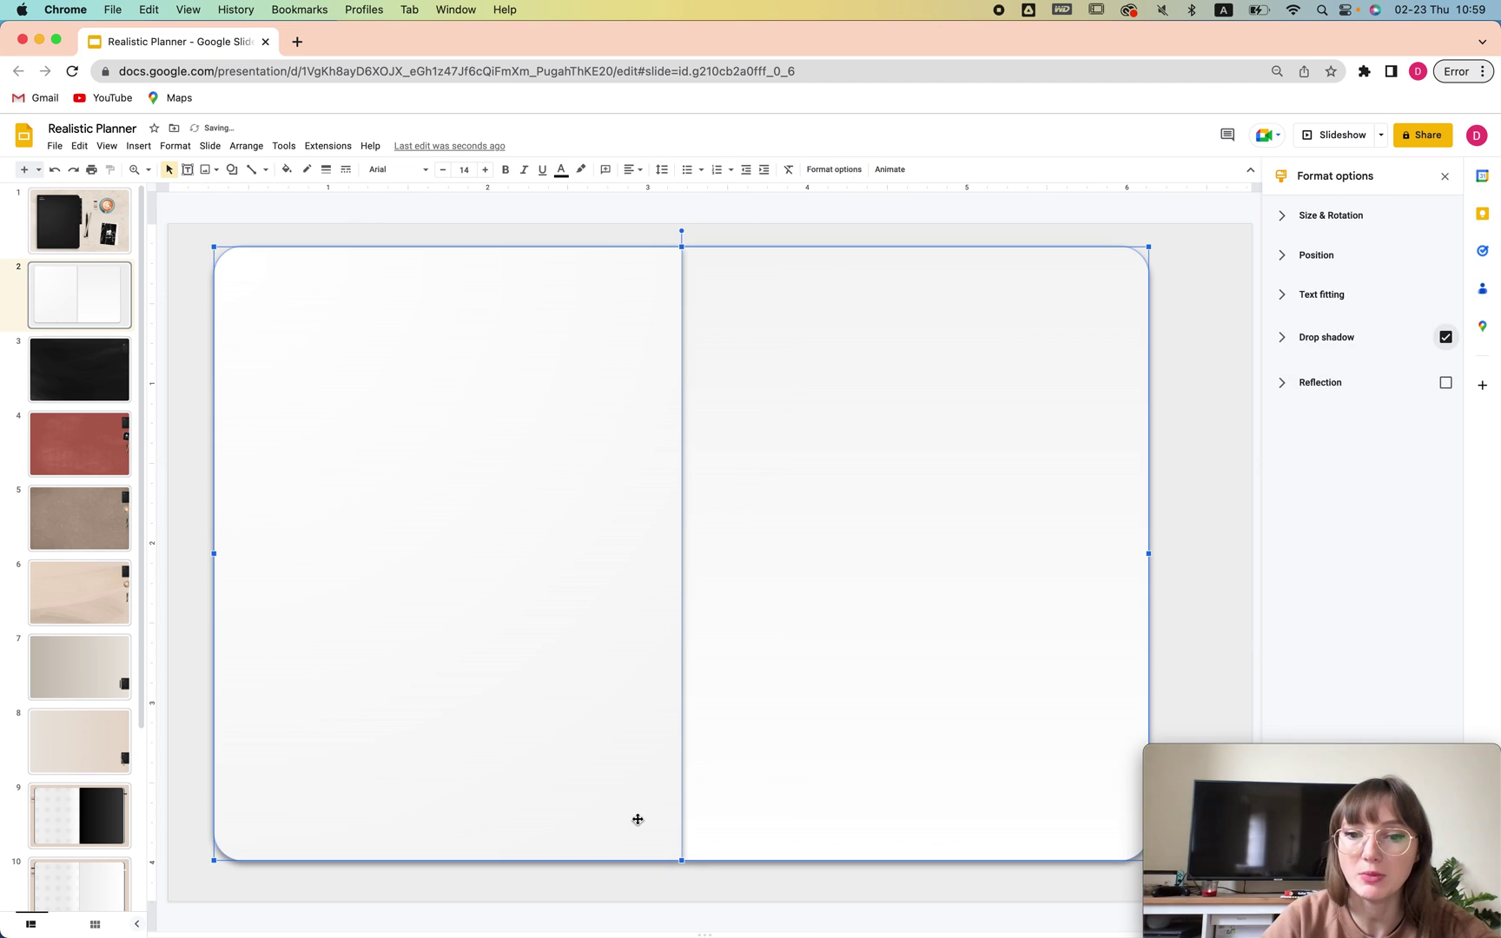
left_click(1281, 337)
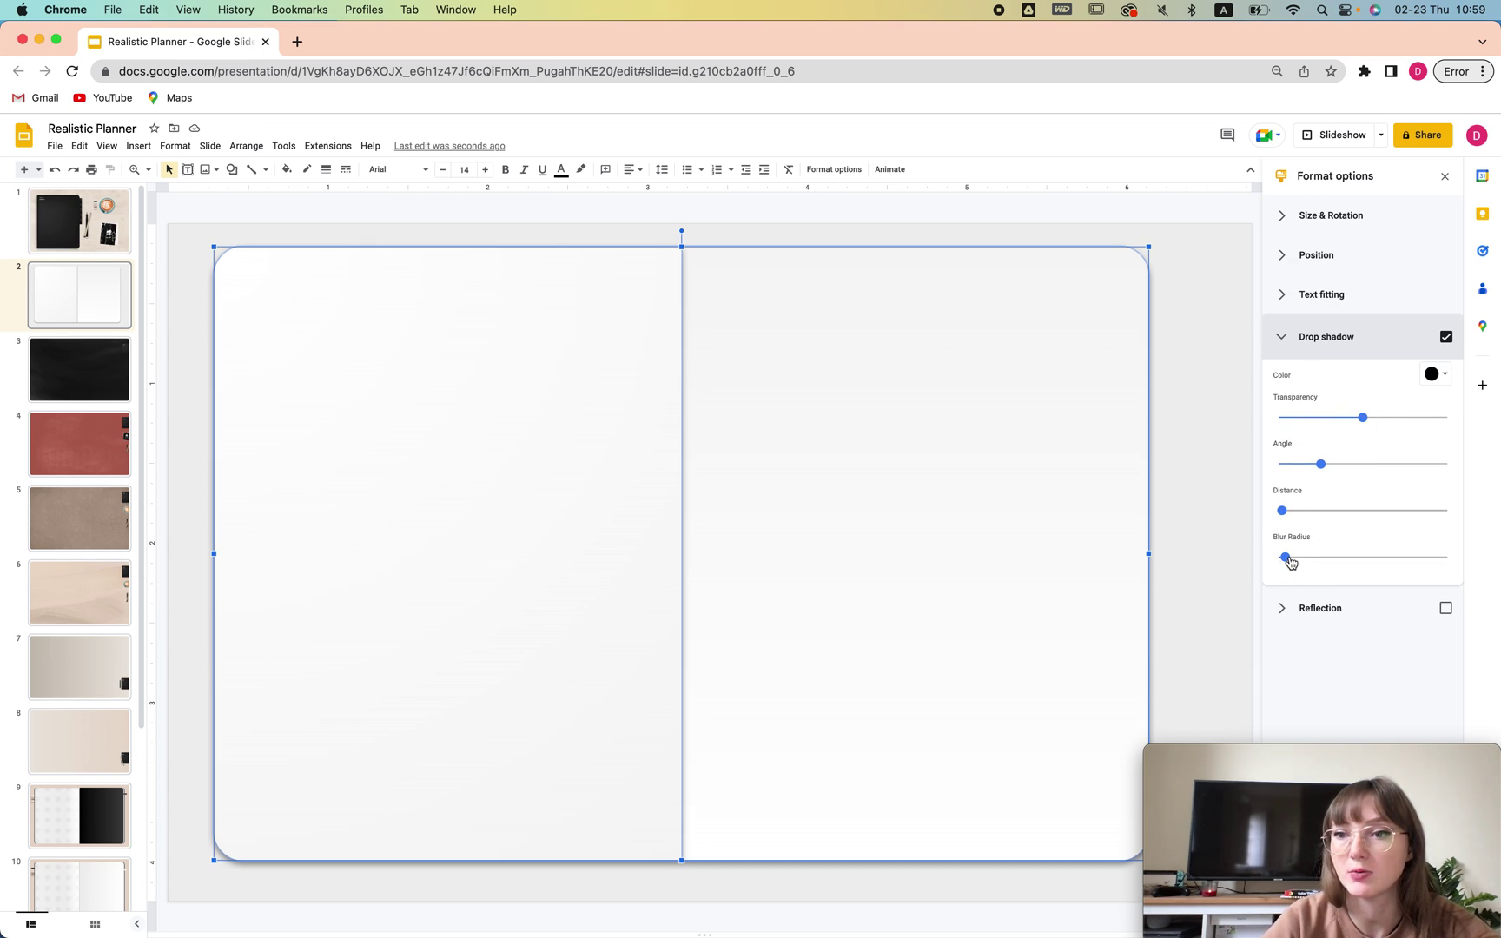
mouse_move(1290, 562)
left_mouse_down()
mouse_move(1347, 559)
mouse_move(1298, 562)
left_mouse_up()
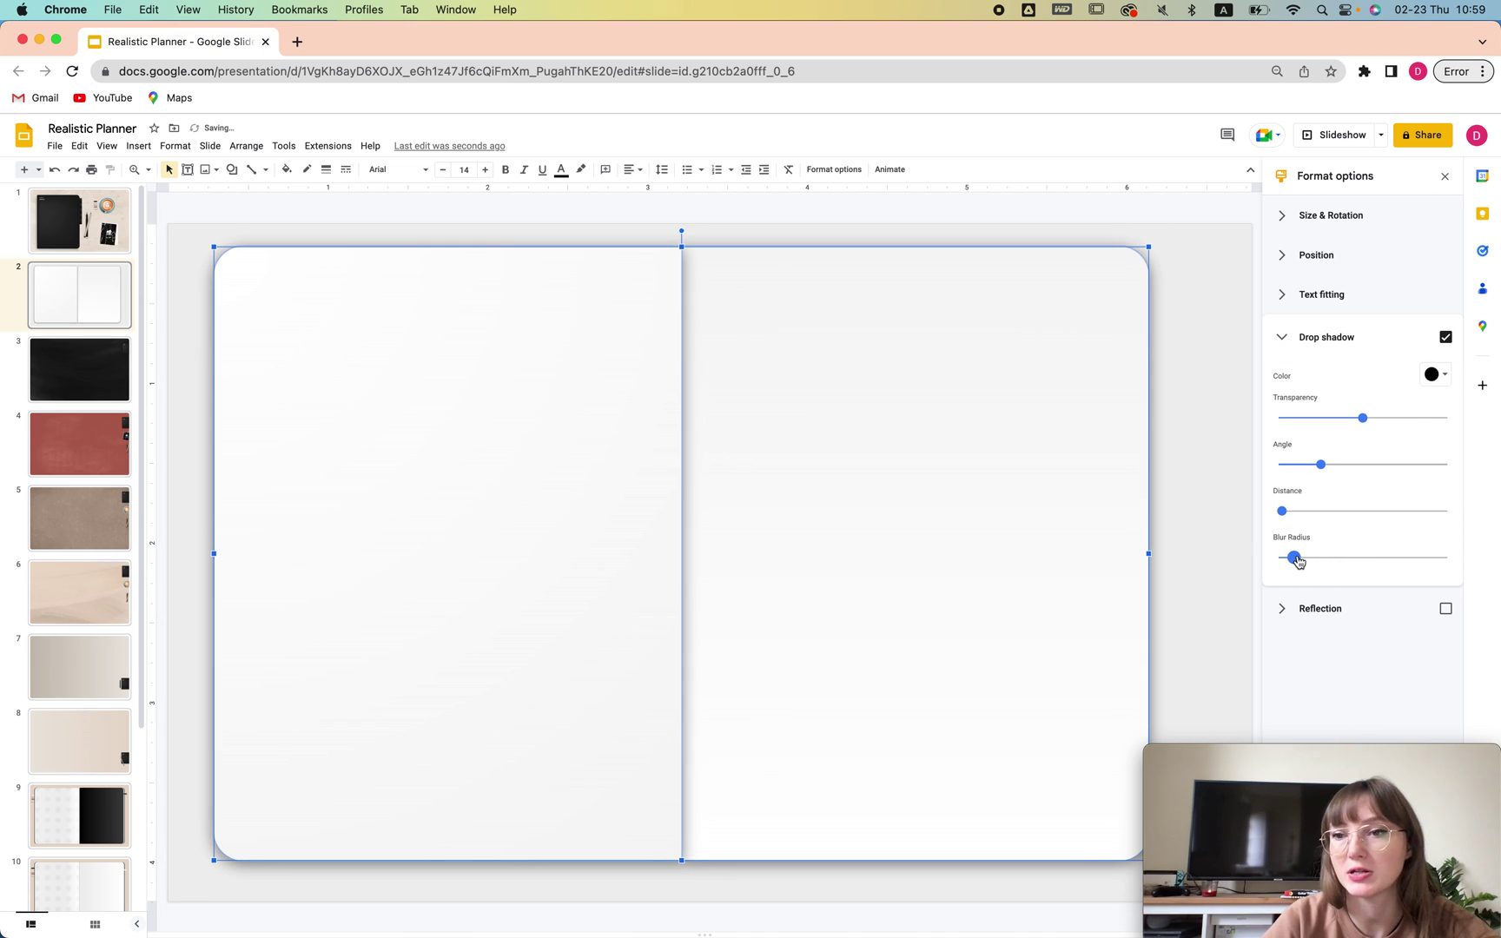
Deselect the pages and reload the presentation in the browser
left_click(1232, 508)
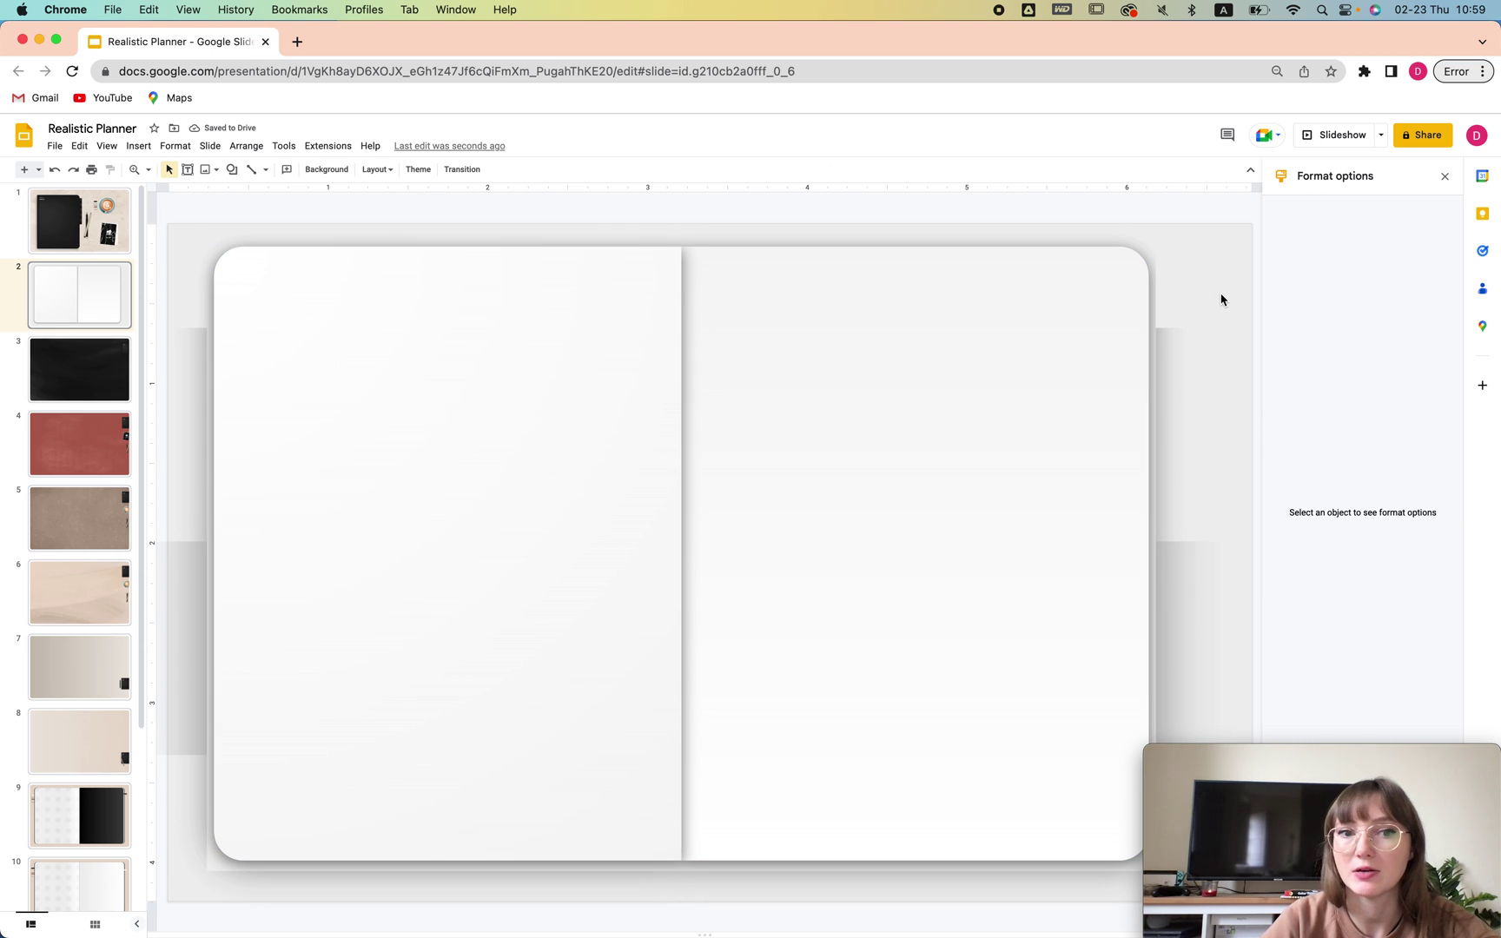
left_click(815, 71)
key("Return")
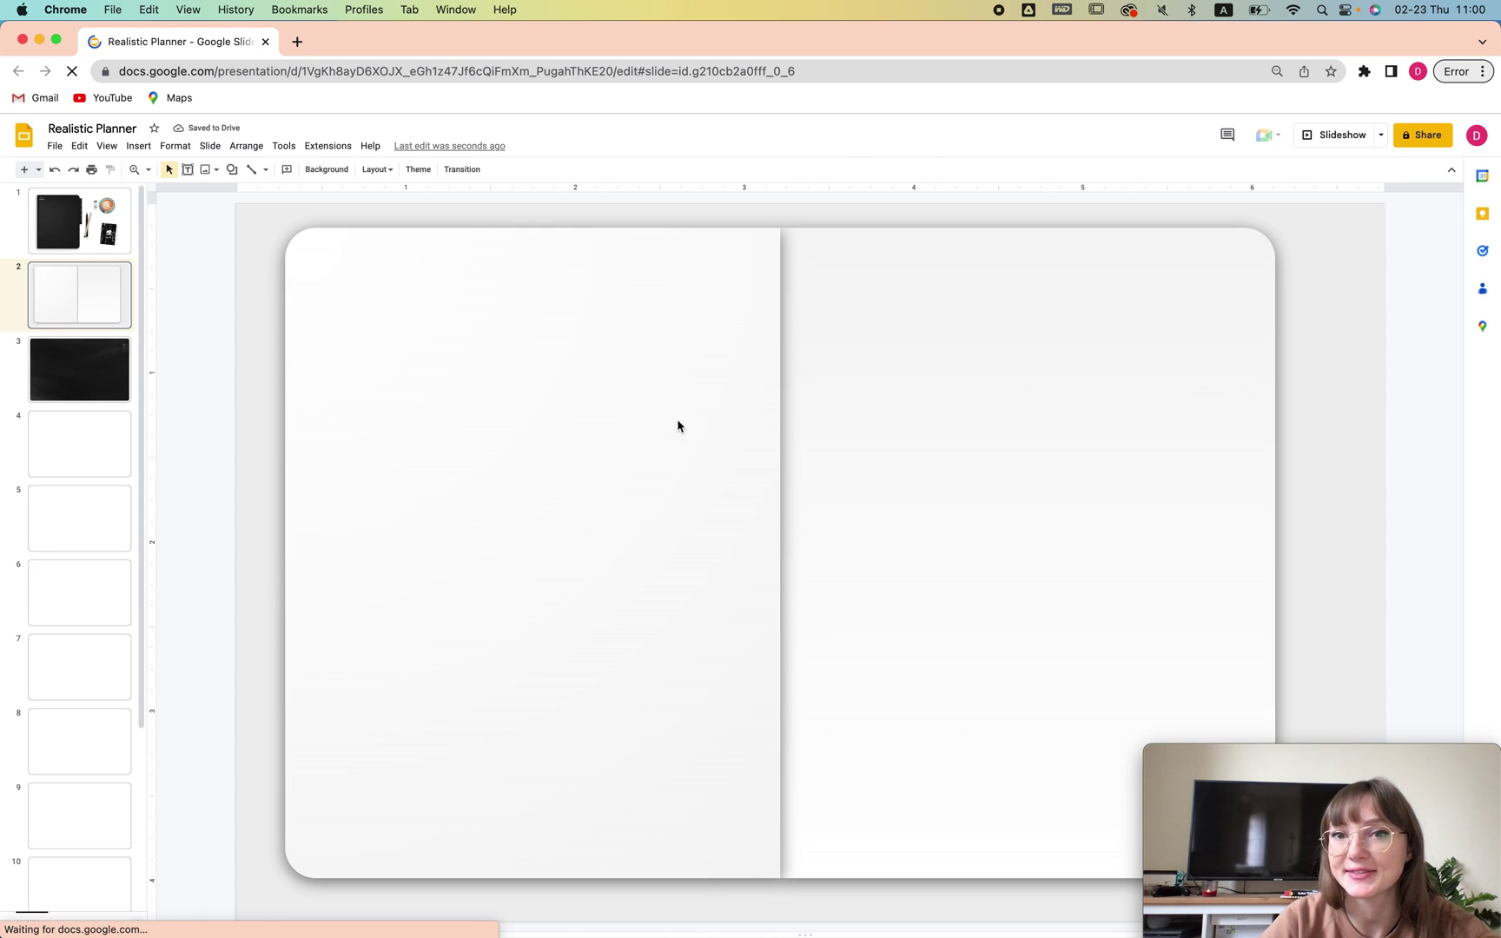
Slightly round the inner spine corners of the left page and of the right page to match
left_click(740, 300)
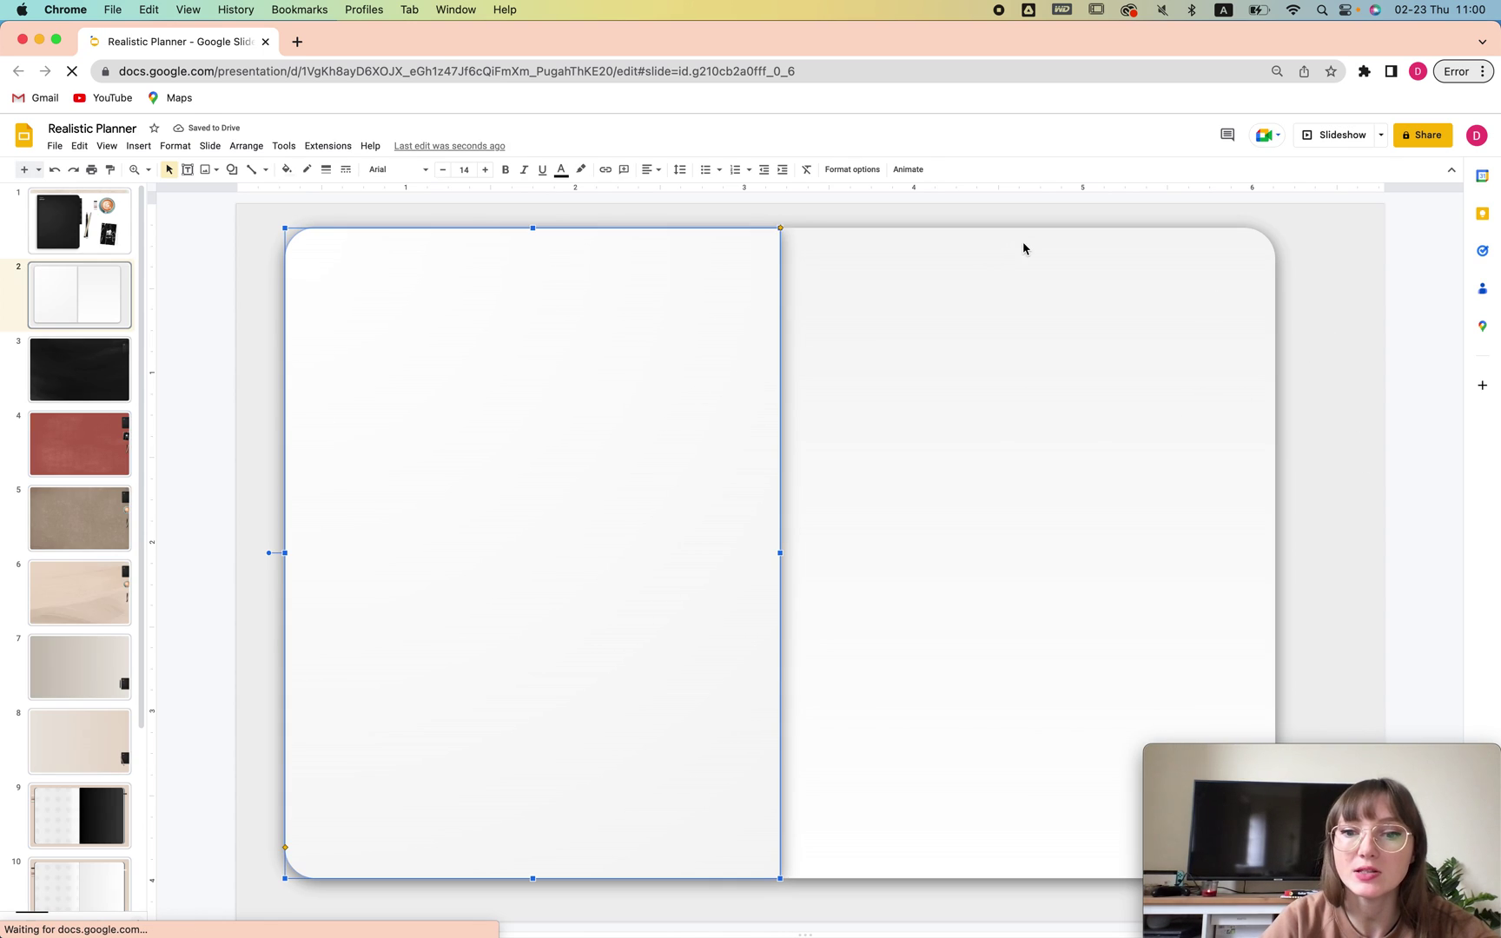
left_click(1374, 261)
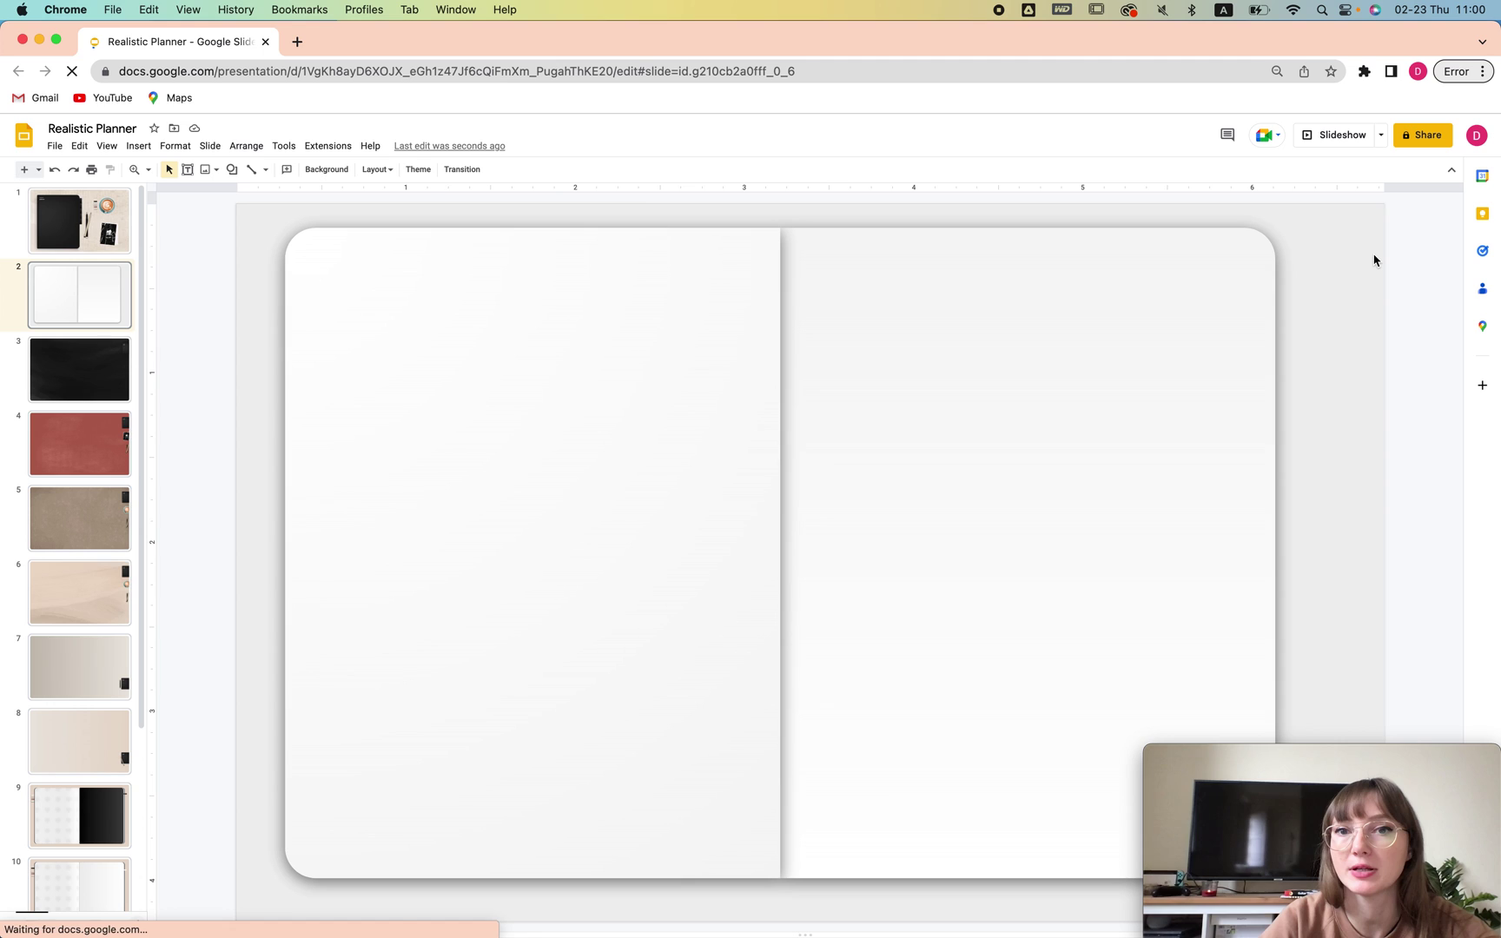
left_click(723, 325)
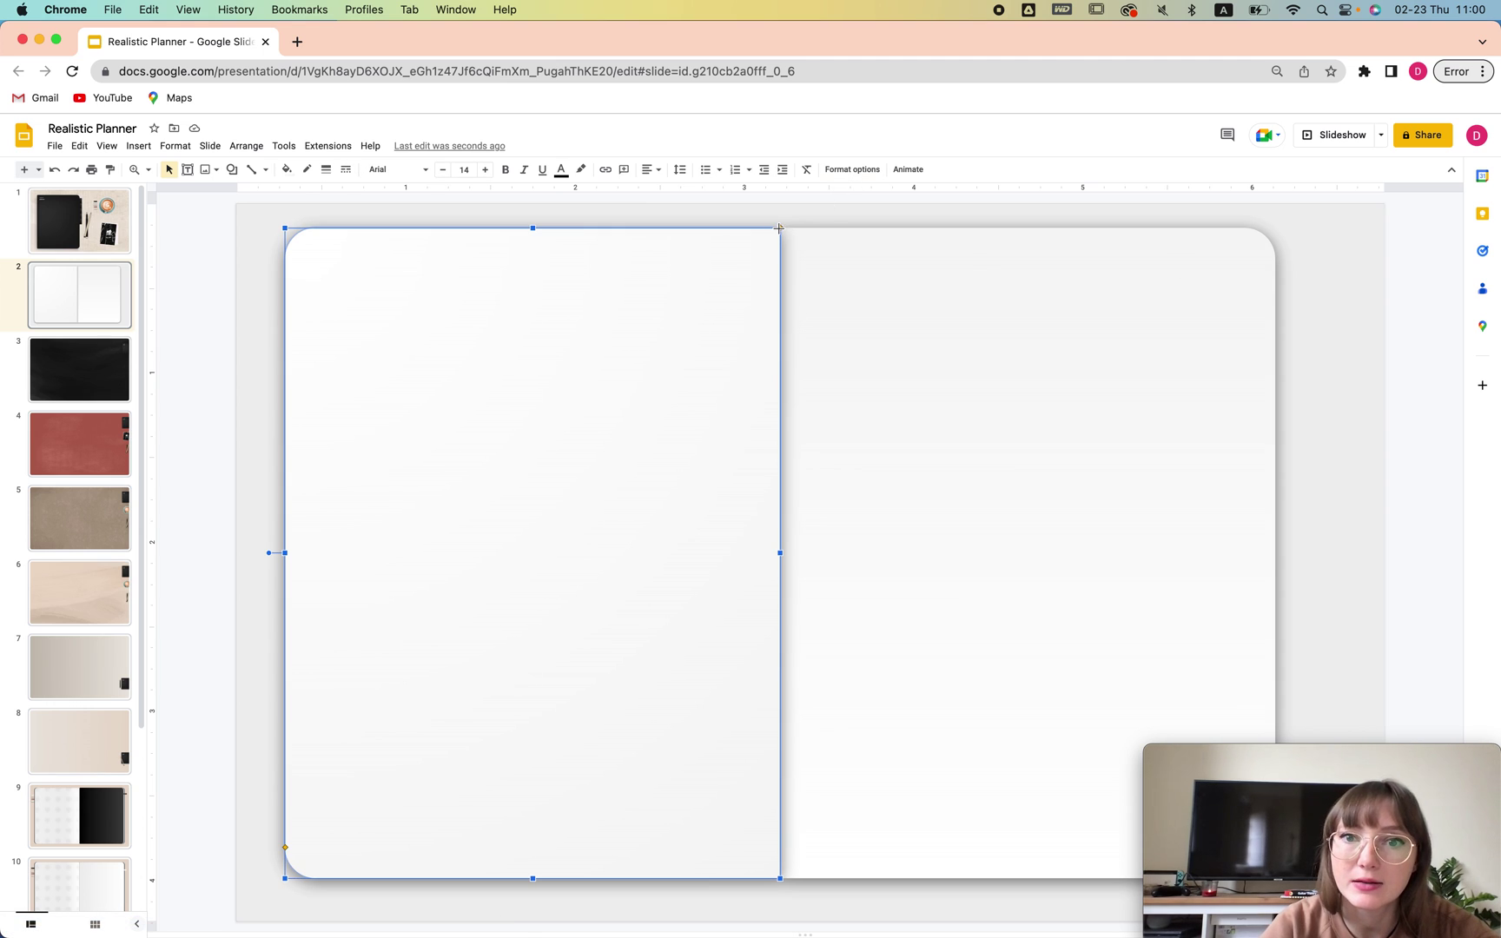
left_click_drag(782, 228, 767, 227)
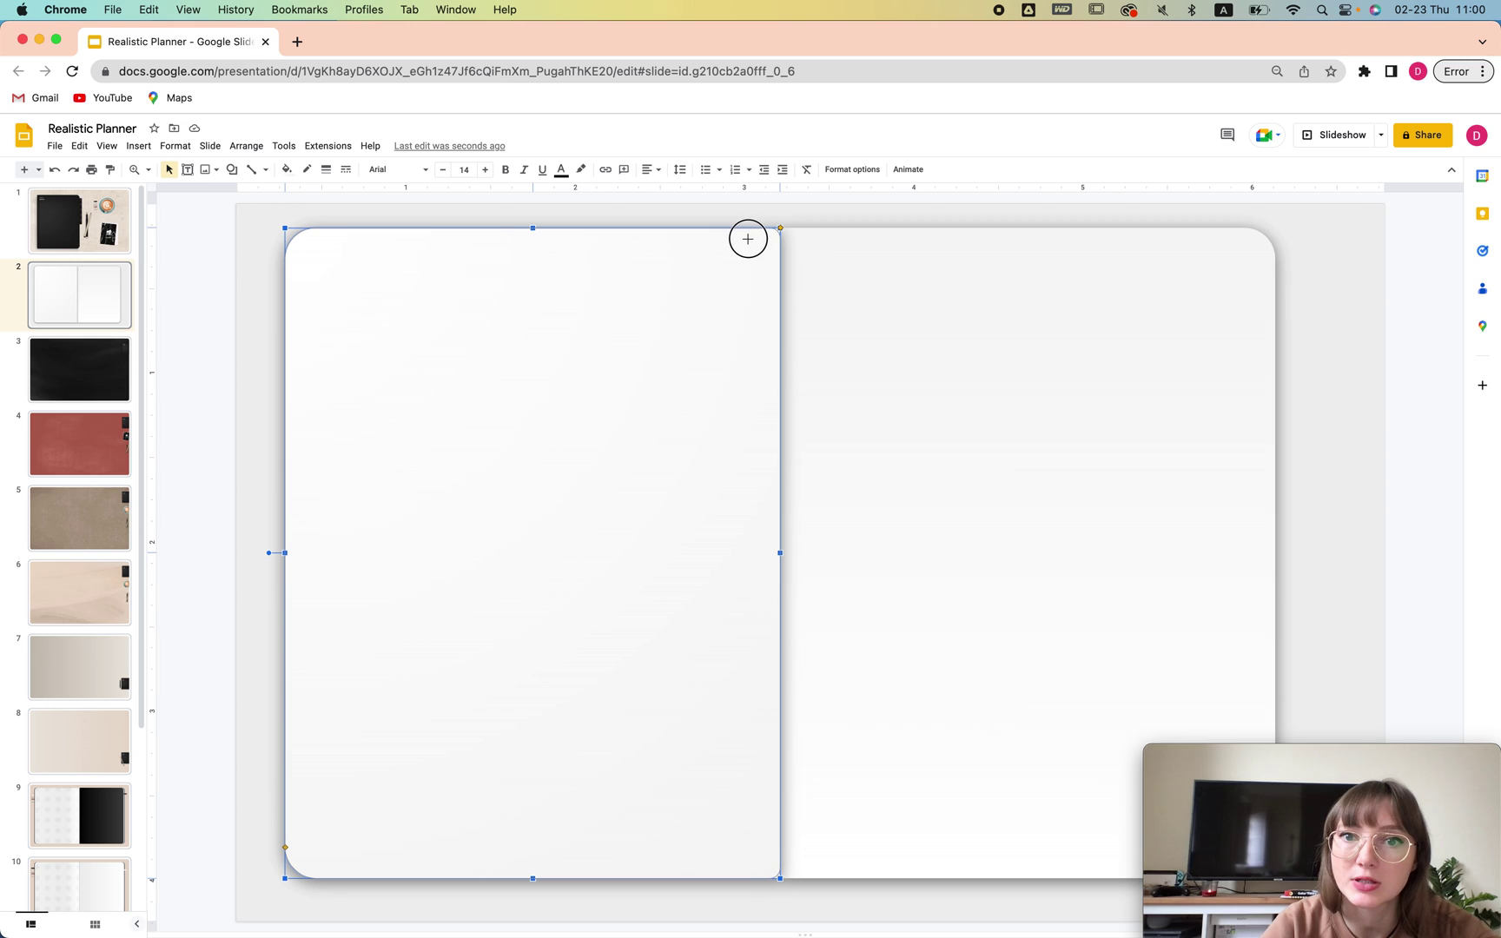
left_click_drag(780, 228, 783, 231)
left_click(976, 348)
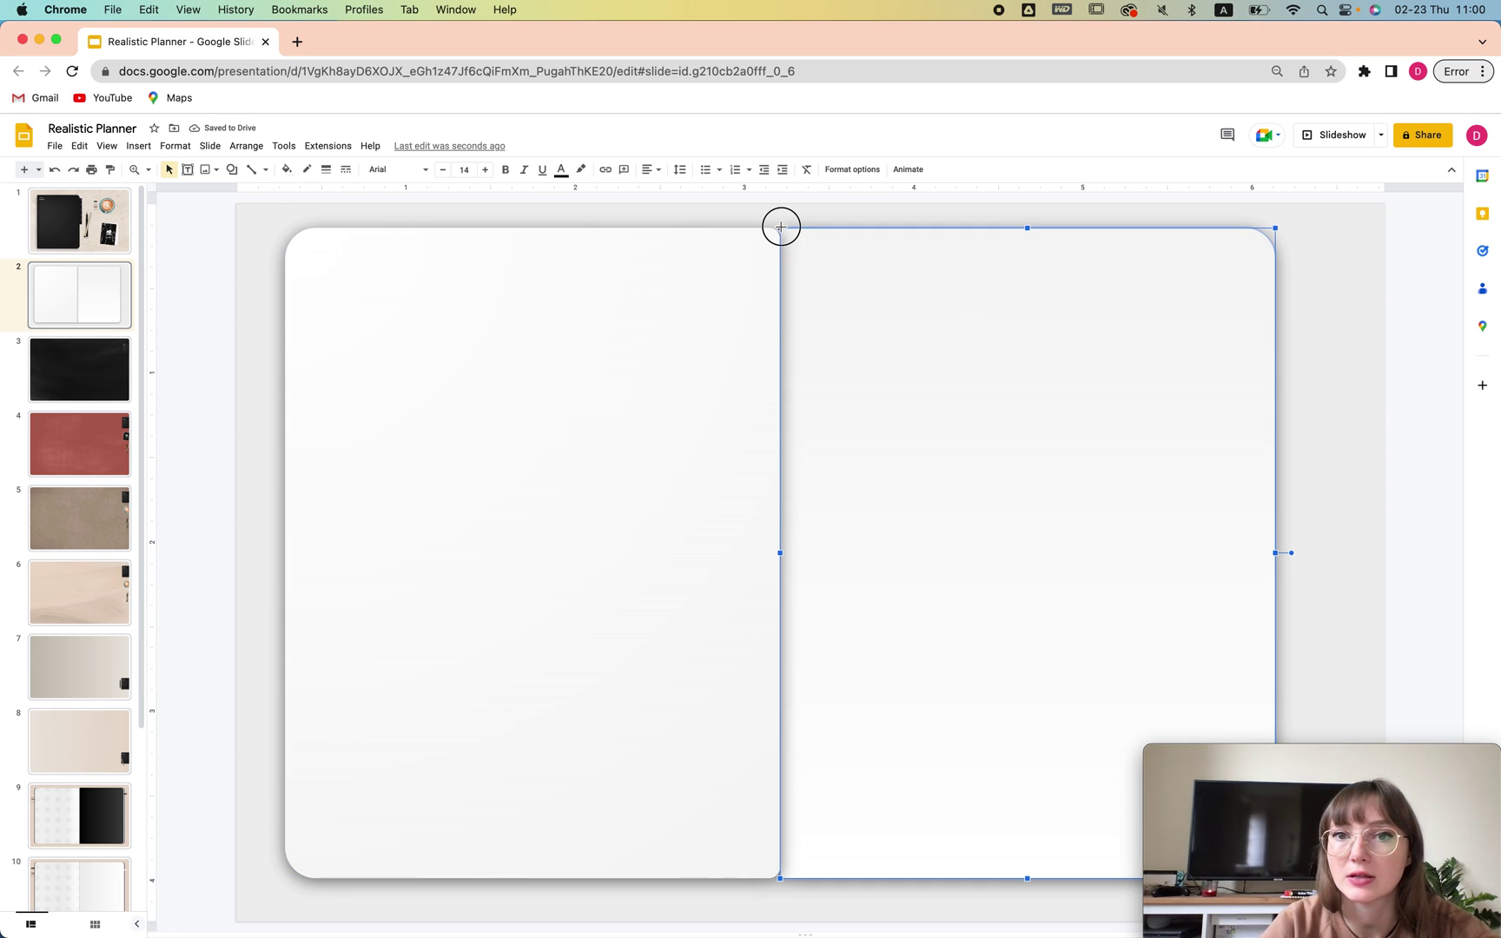
left_click_drag(780, 227, 781, 235)
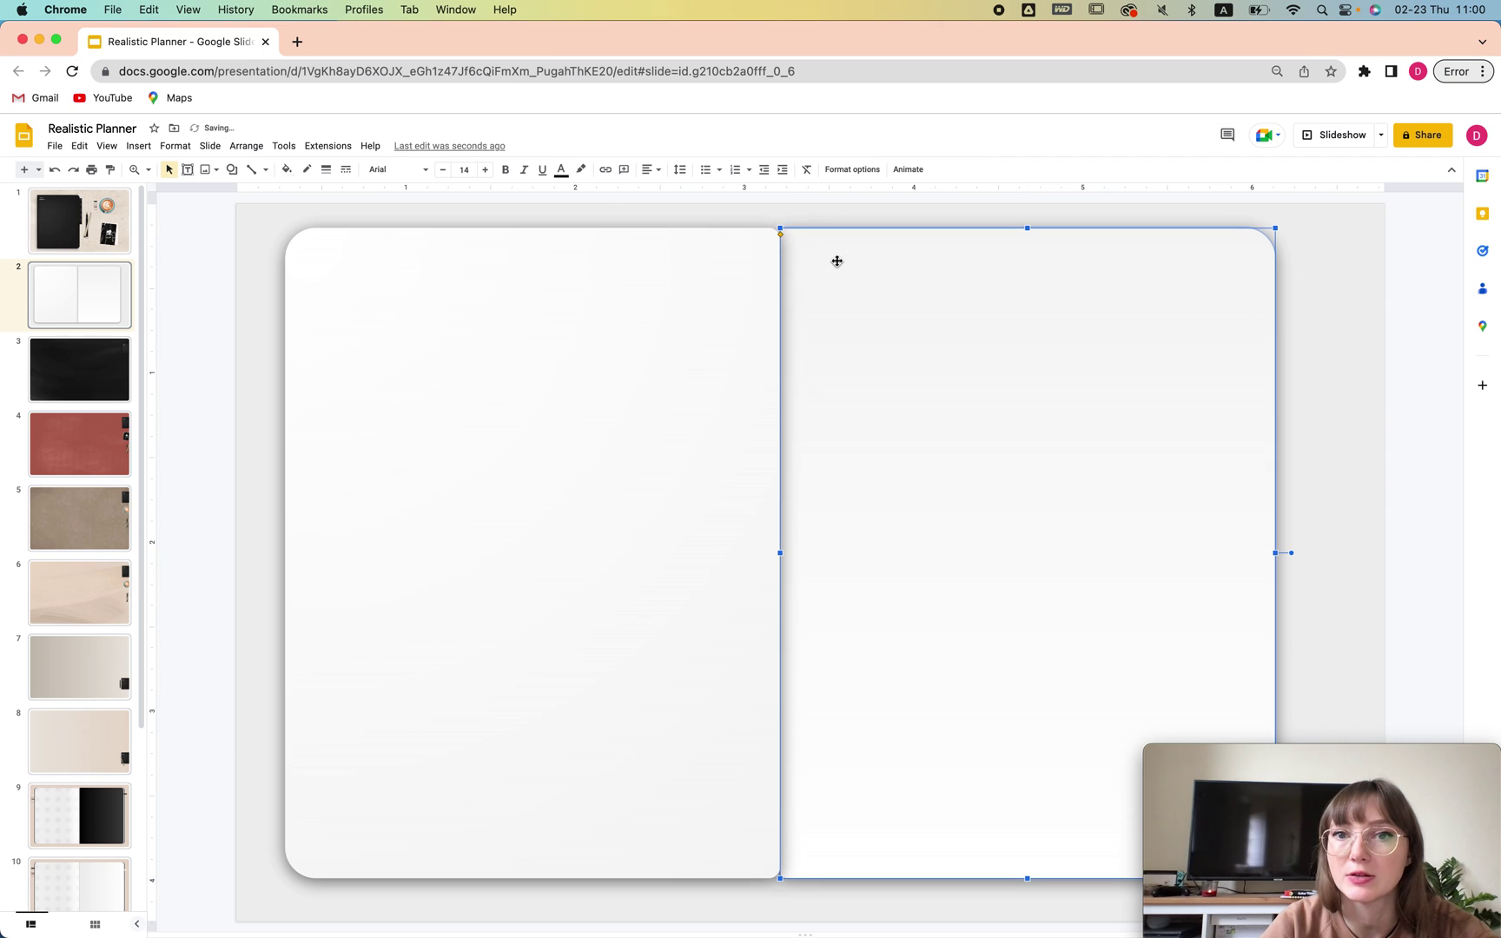
left_click(754, 223)
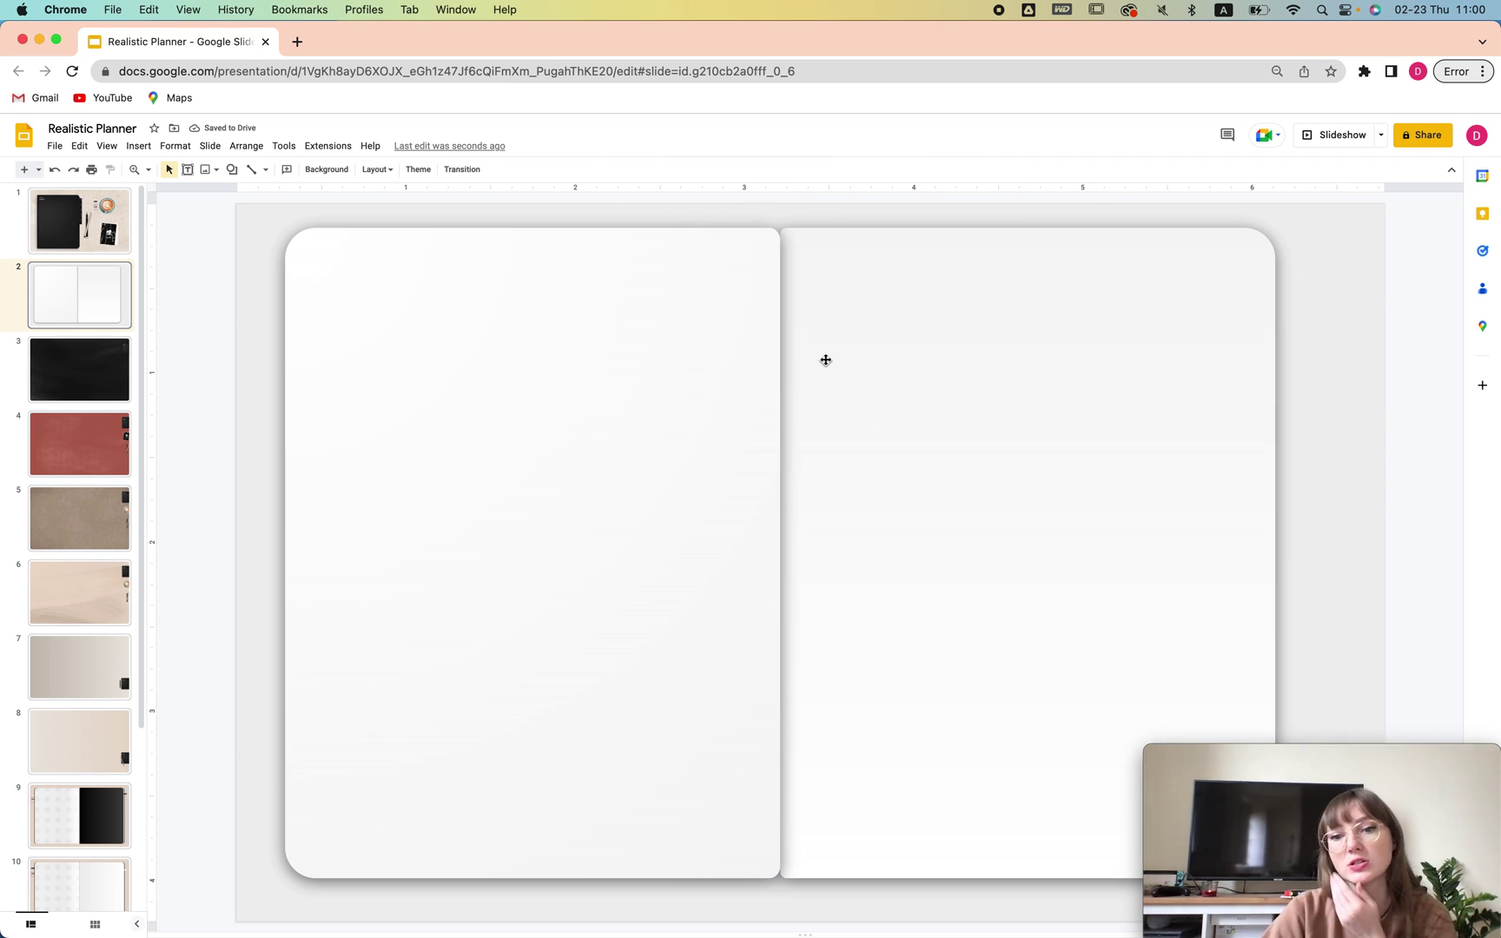
Turn off the right page's drop shadow, and re-enable the drop shadow with both pages selected
left_click(682, 354)
left_click(990, 274)
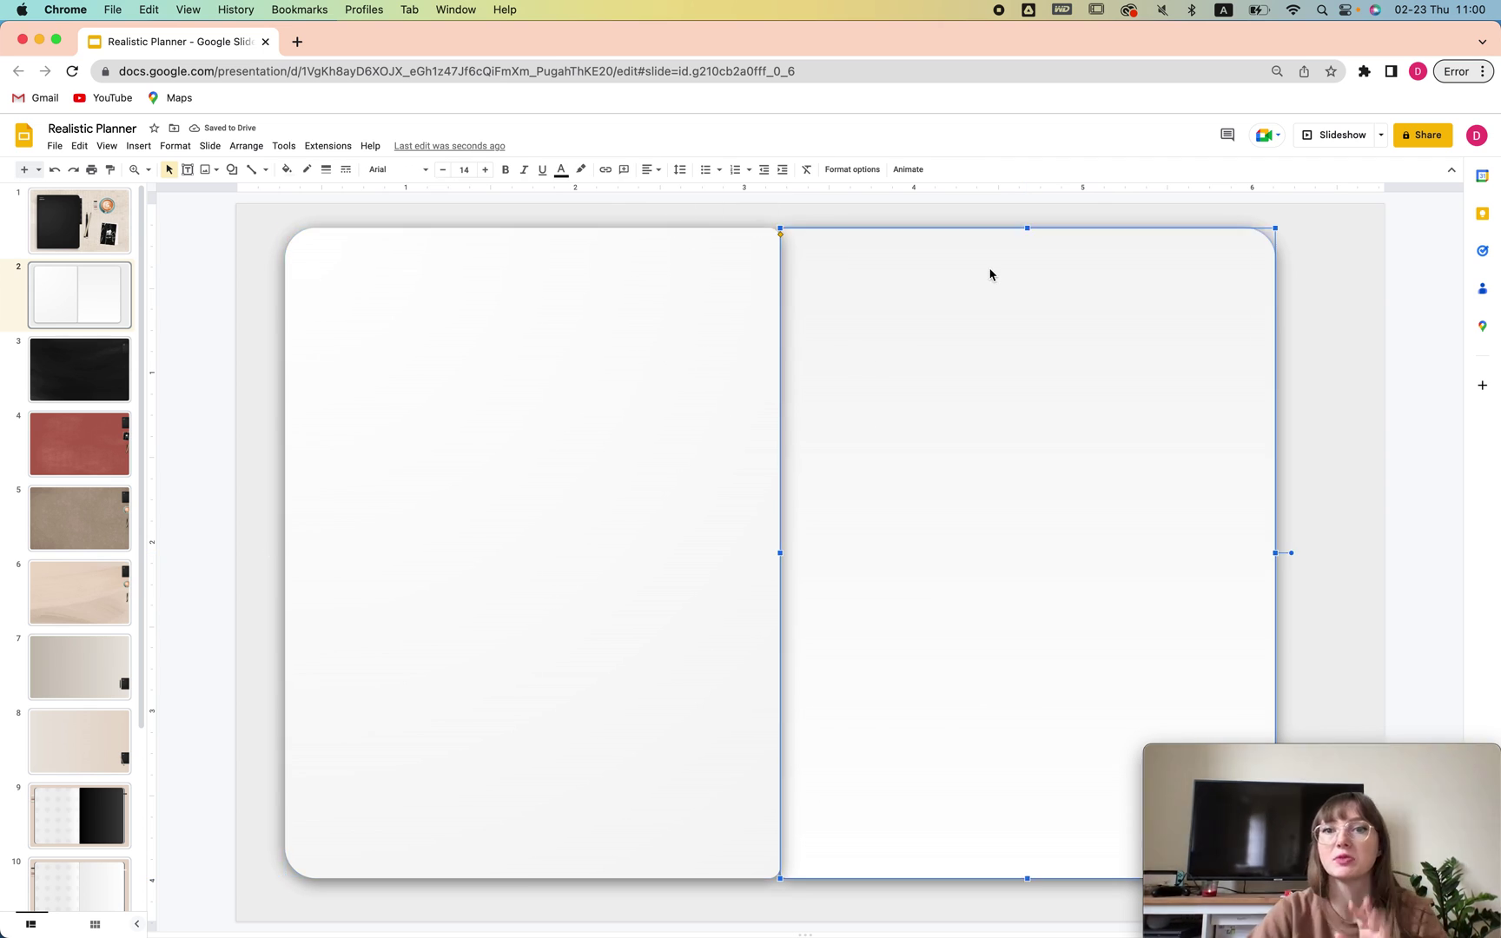
left_click(854, 170)
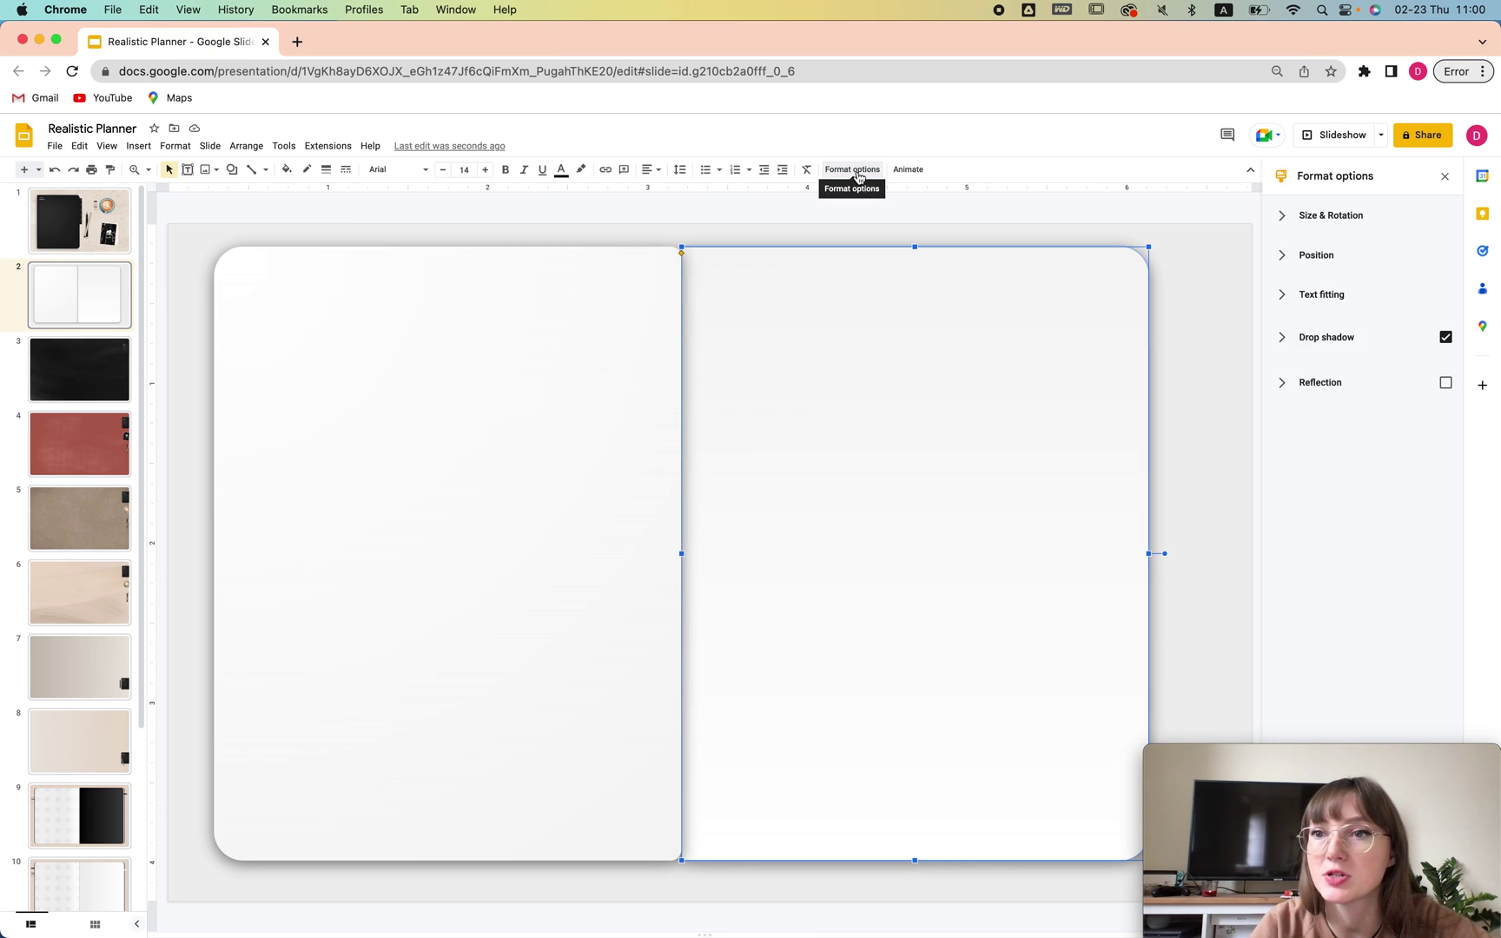
left_click(1447, 344)
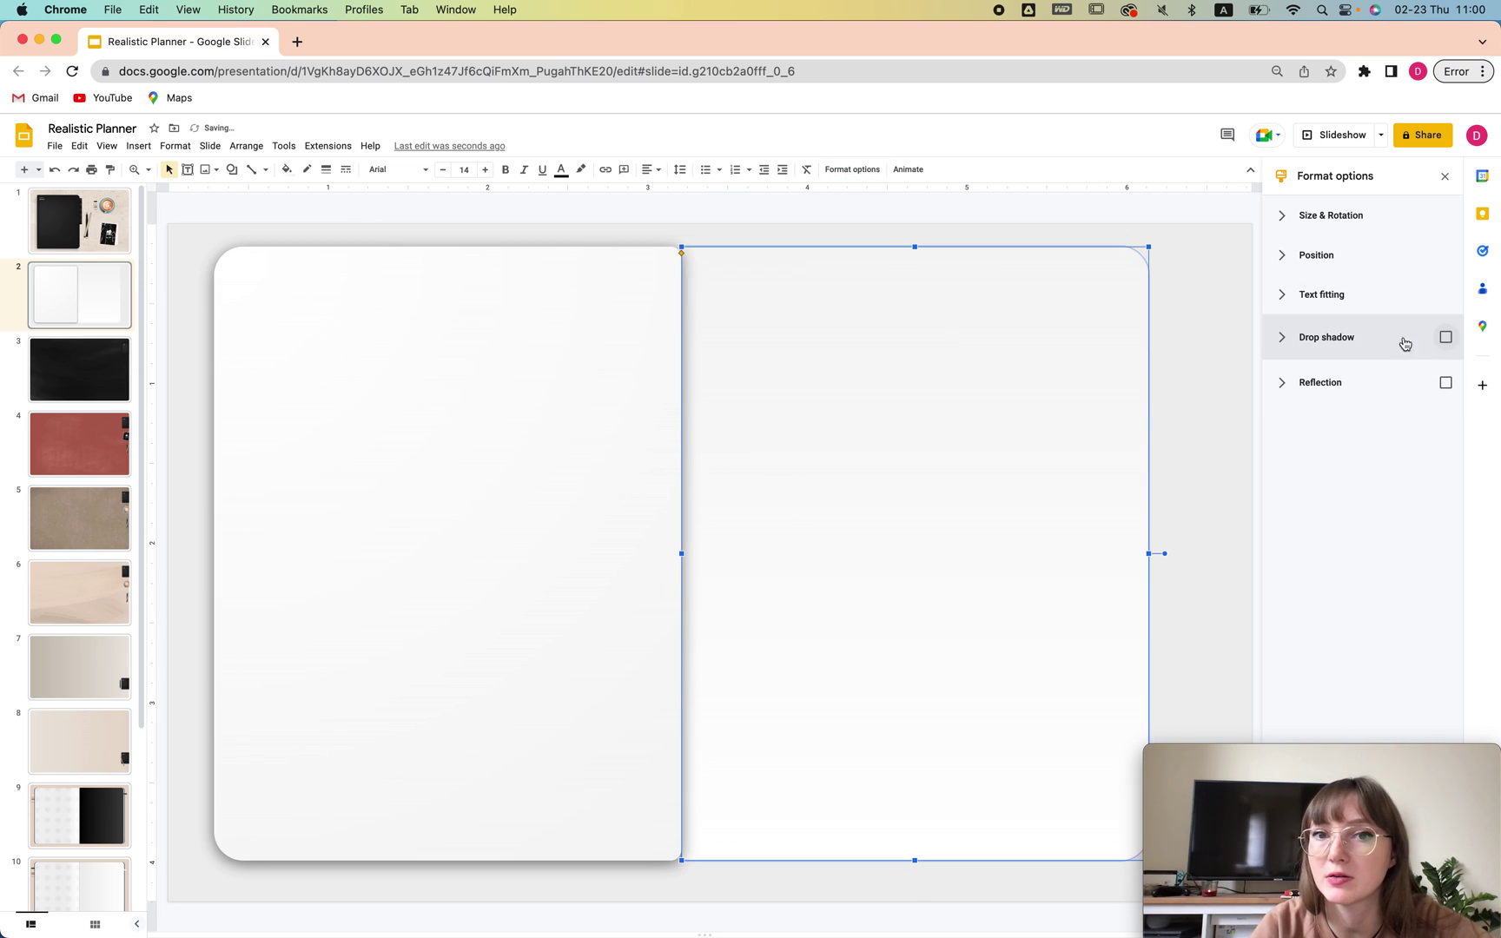
left_click(415, 435, "shift")
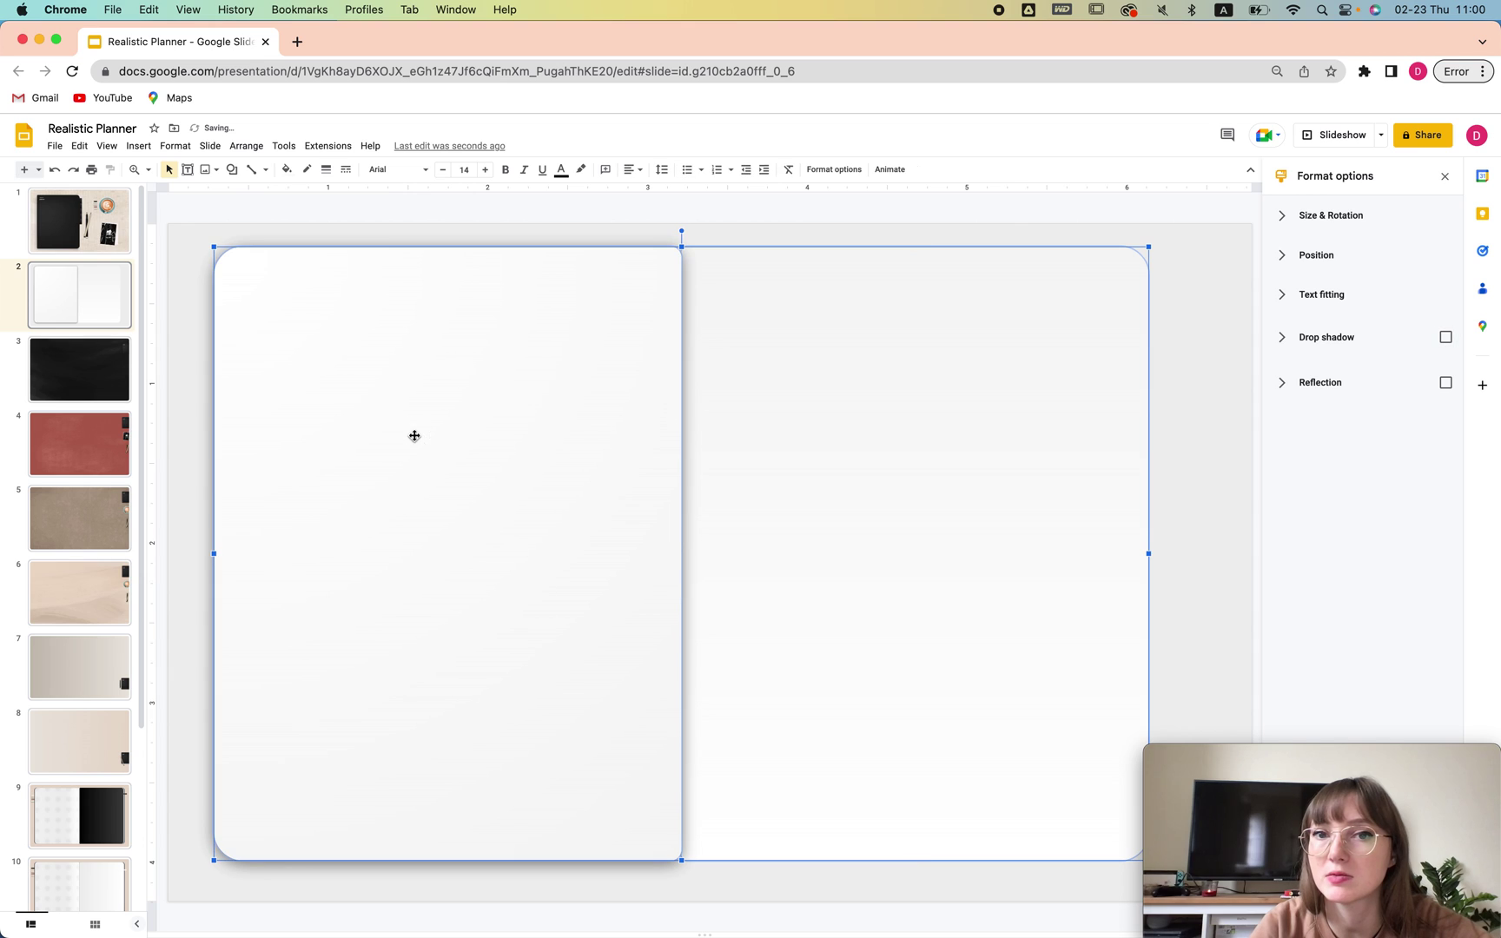
left_click(1447, 341)
left_click(1446, 341)
Raise the transparency of both pages' drop shadow to nearly the maximum and reload the presentation
left_click(1284, 337)
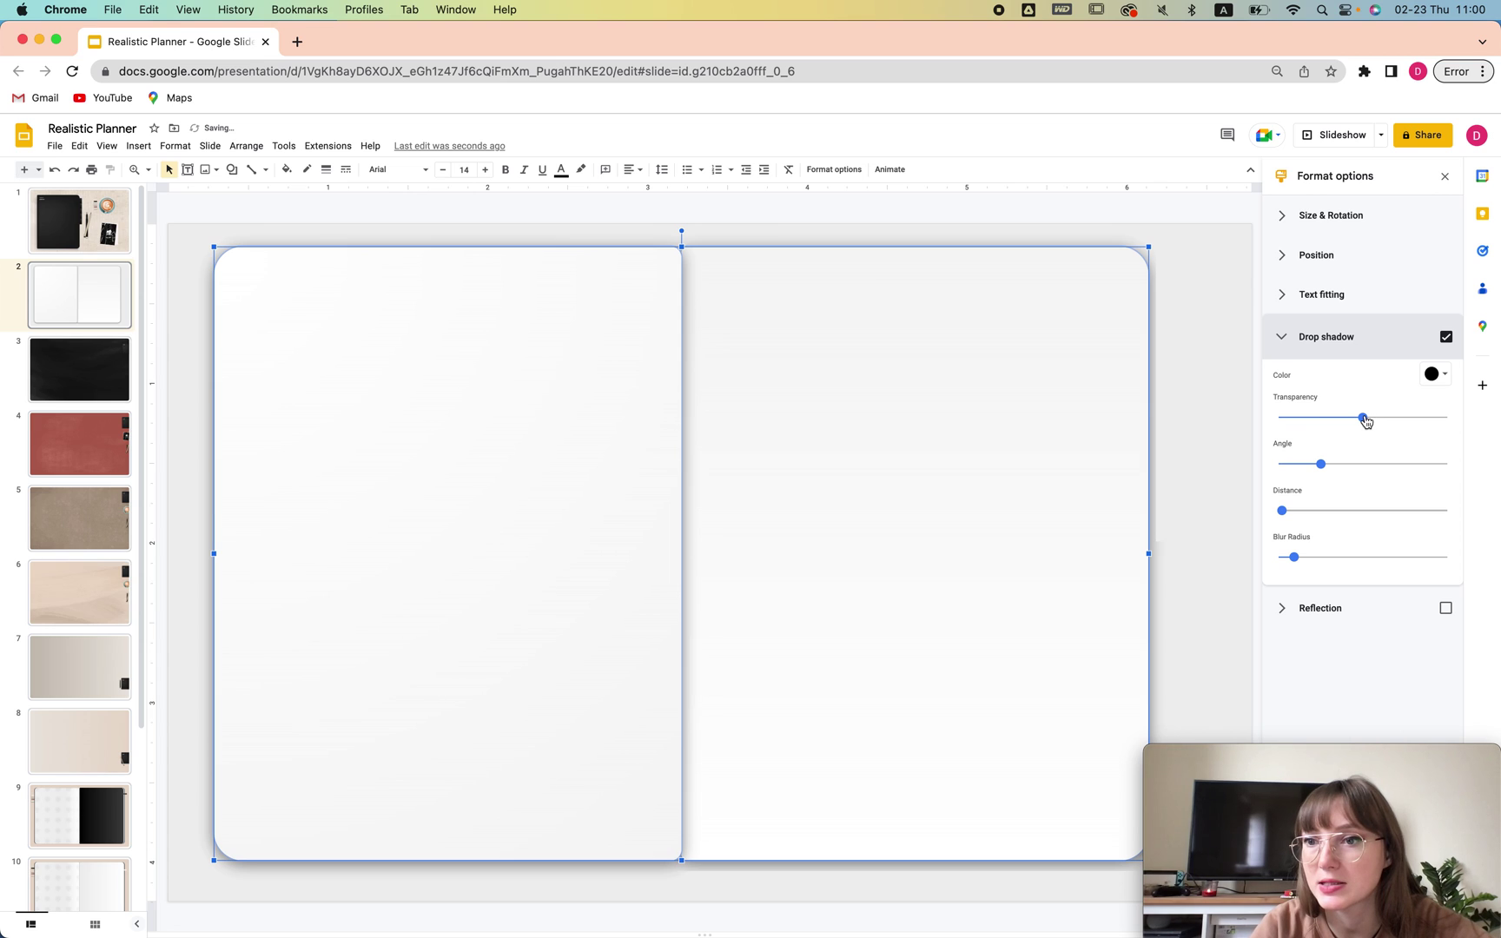
left_click_drag(1365, 420, 1318, 417)
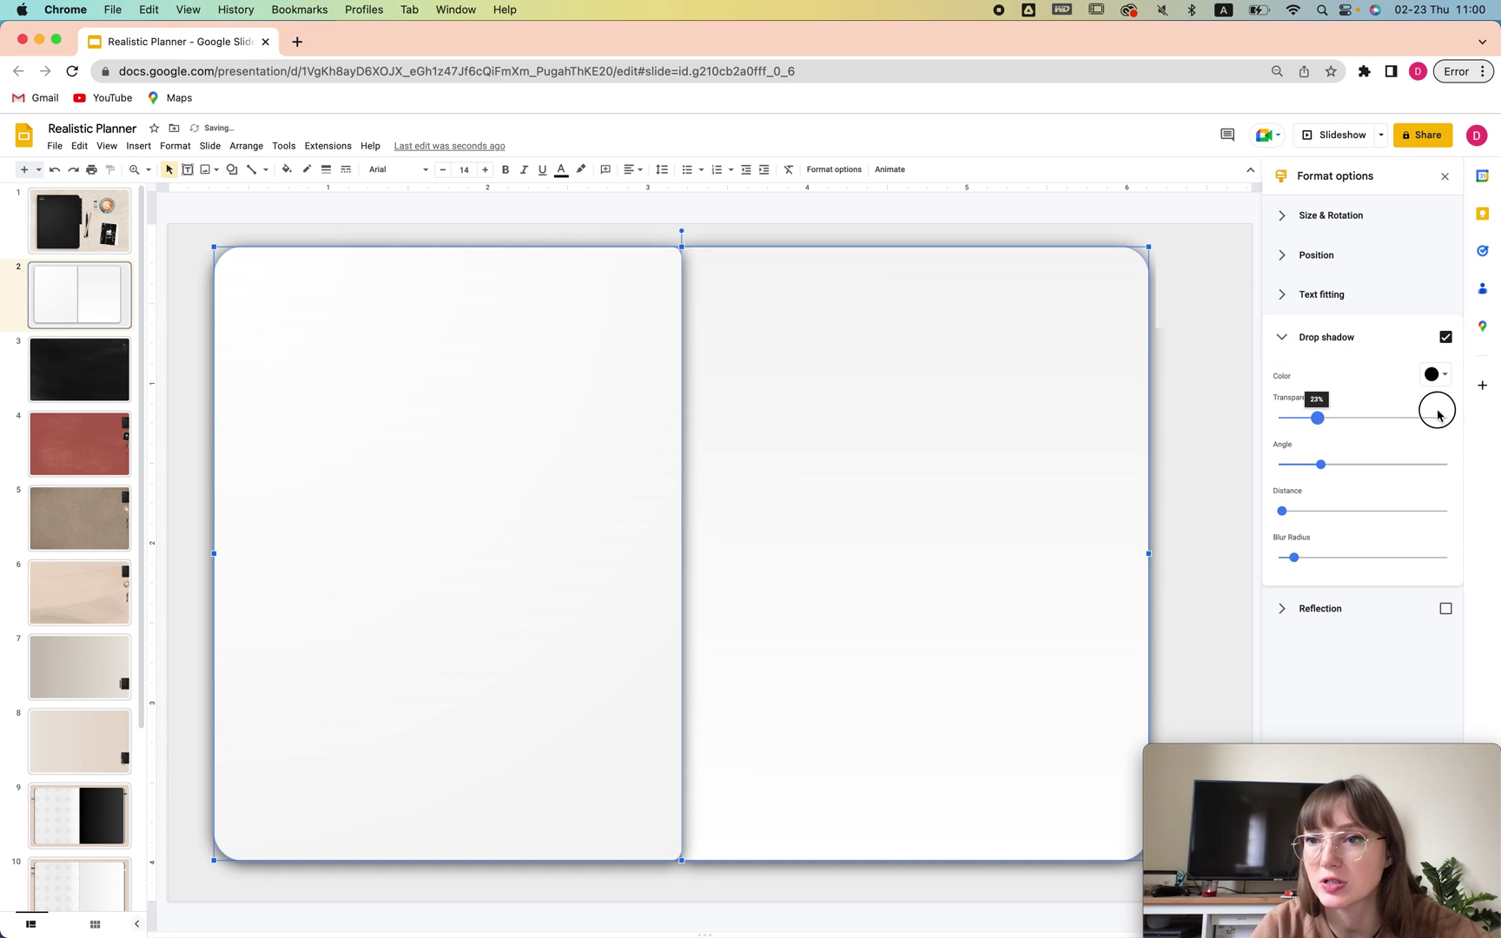
left_click(1438, 417)
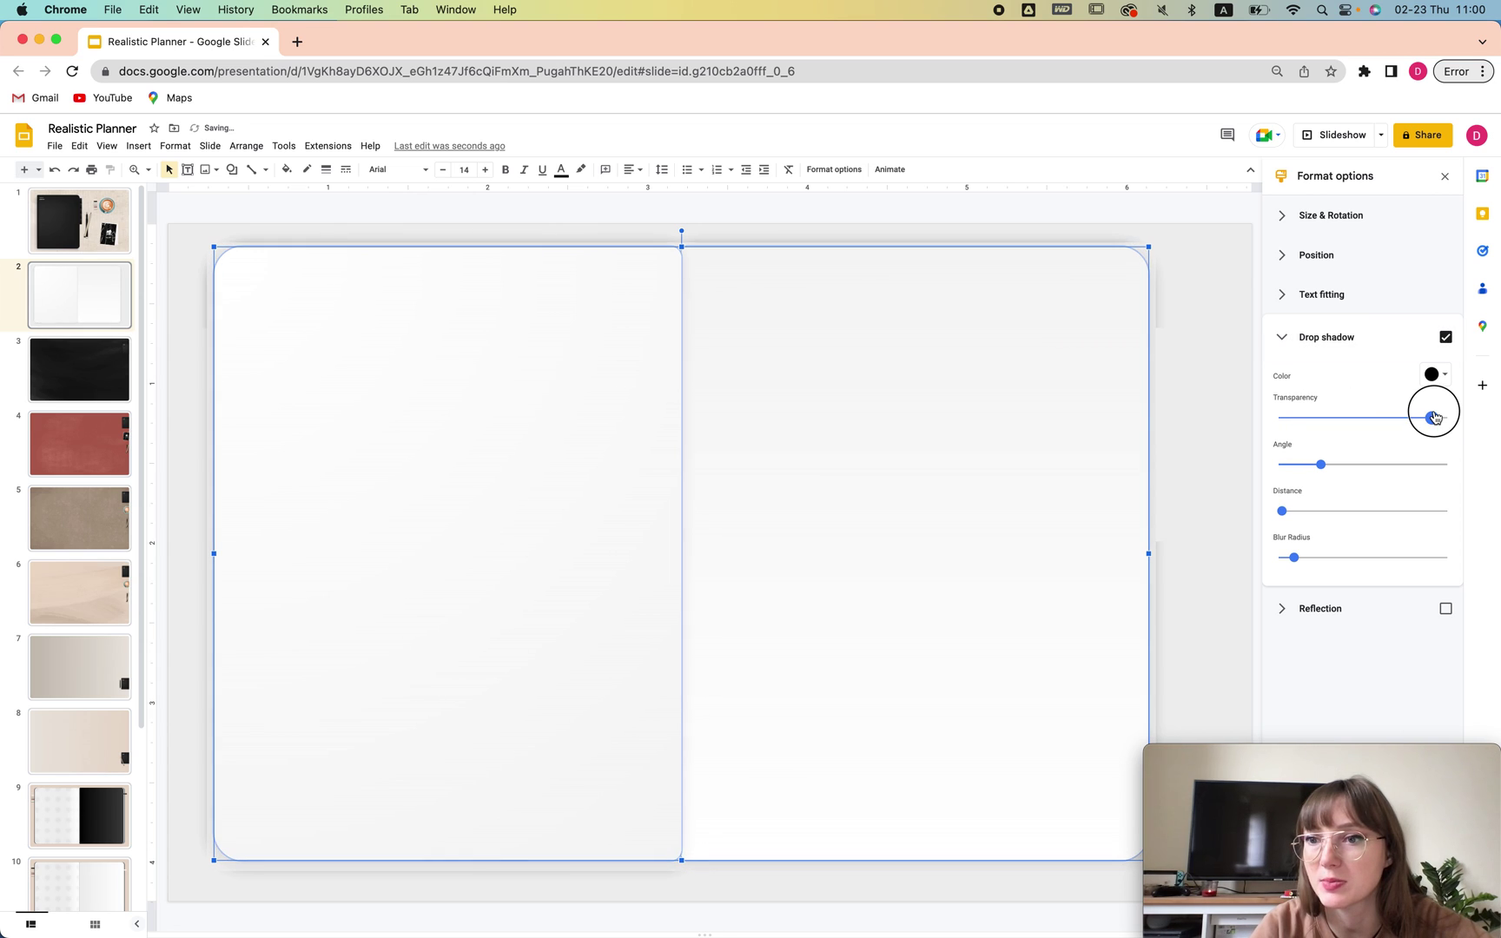
left_click(1213, 368)
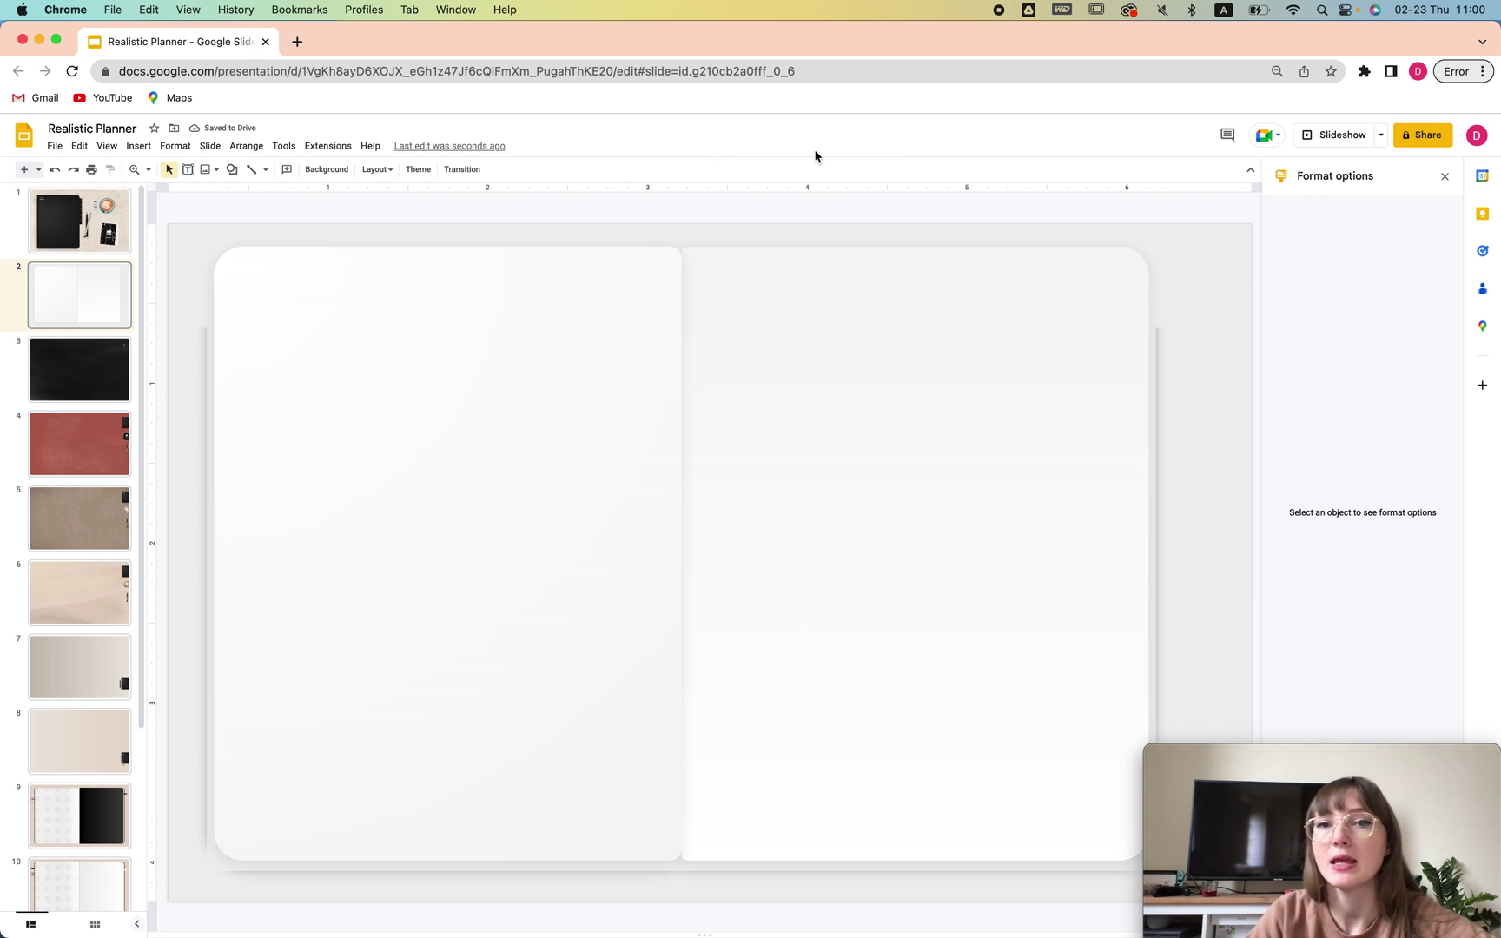
key("super+r")
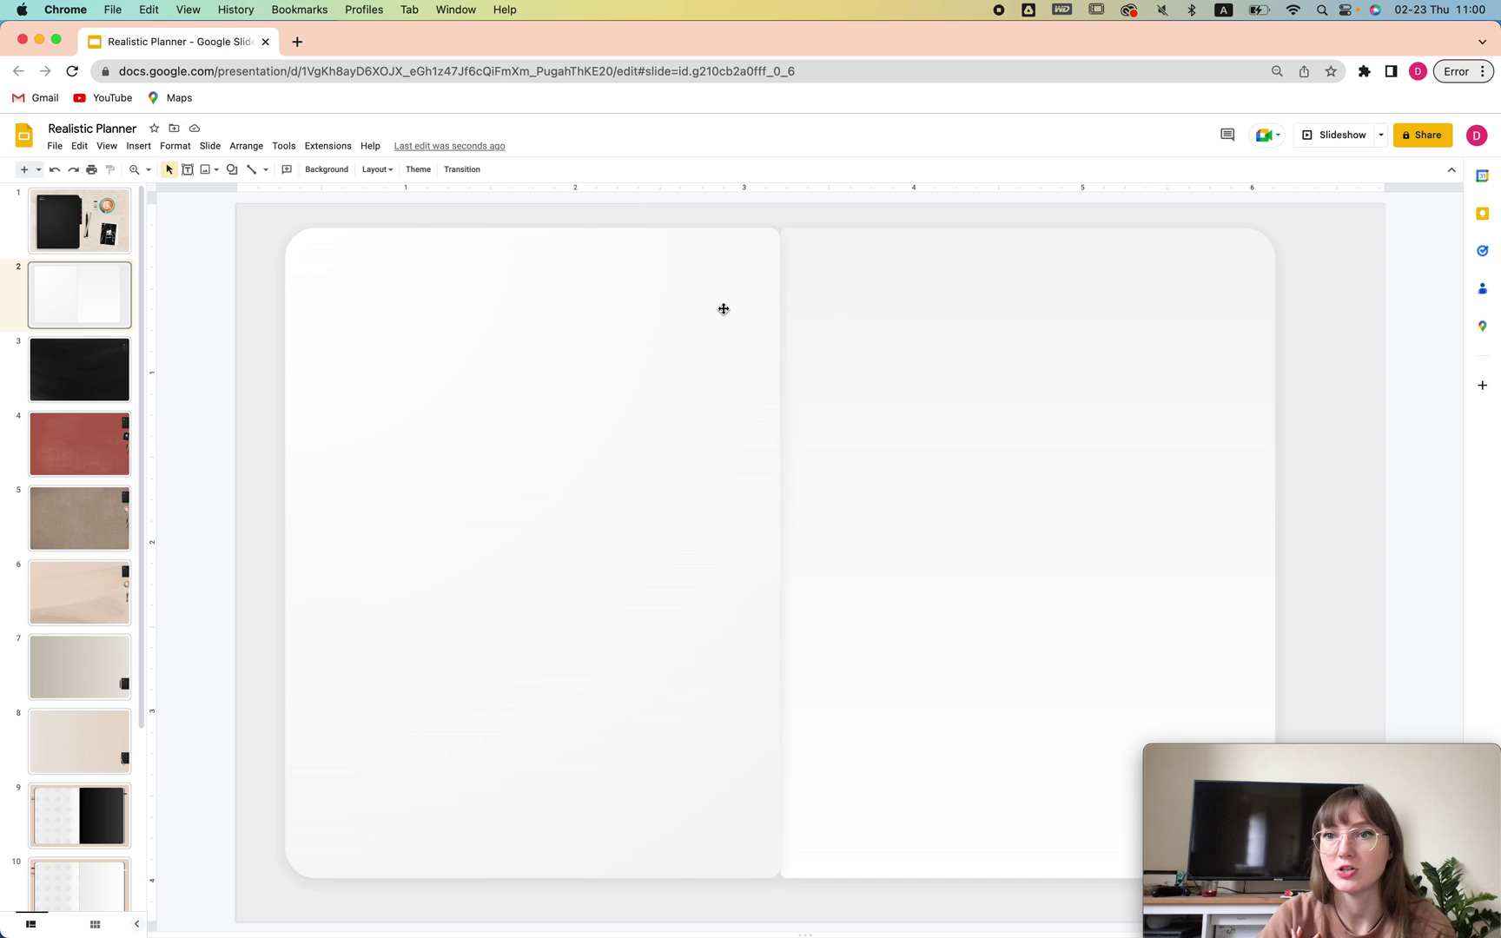
Duplicate the right page and align the copy over the original, shifted slightly inward toward the spine
left_click(934, 271)
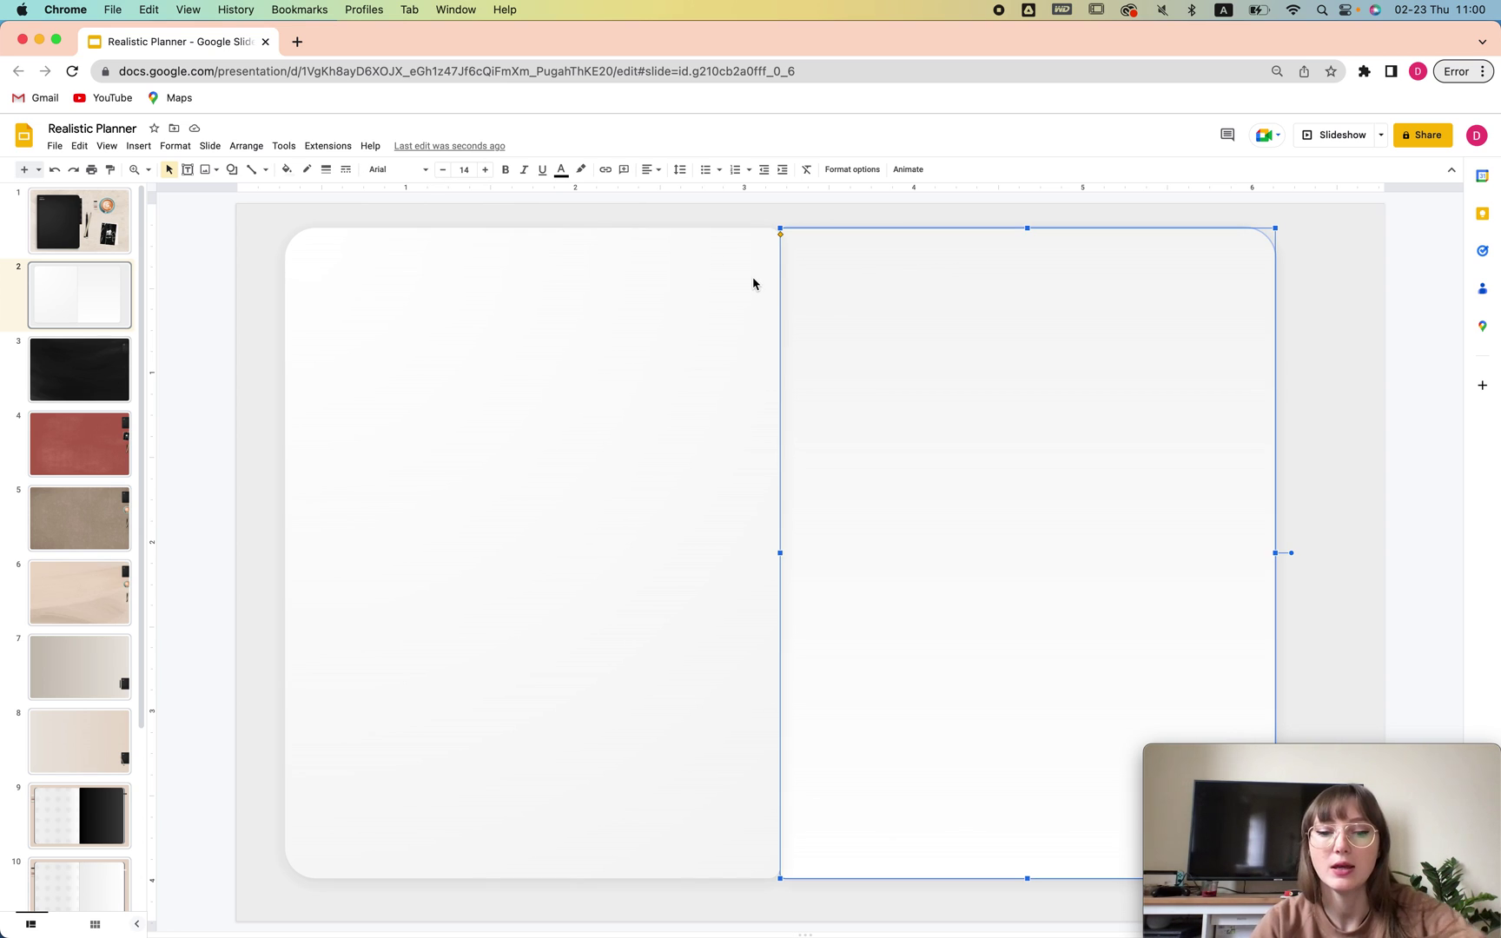
key("super+d")
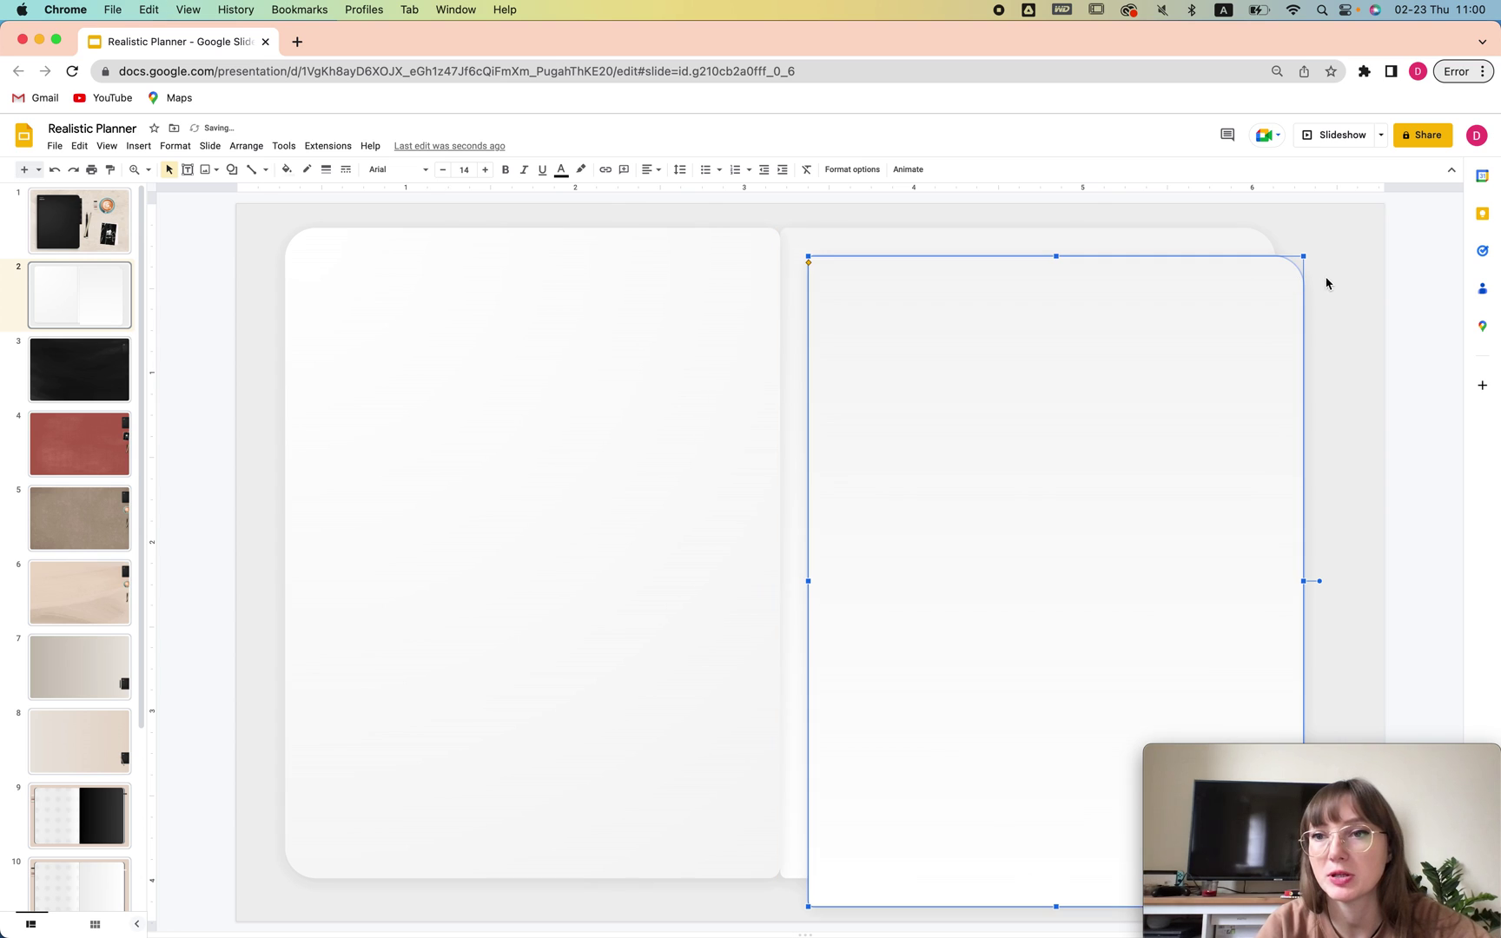
left_click_drag(1160, 293, 1173, 298)
left_click(1284, 292)
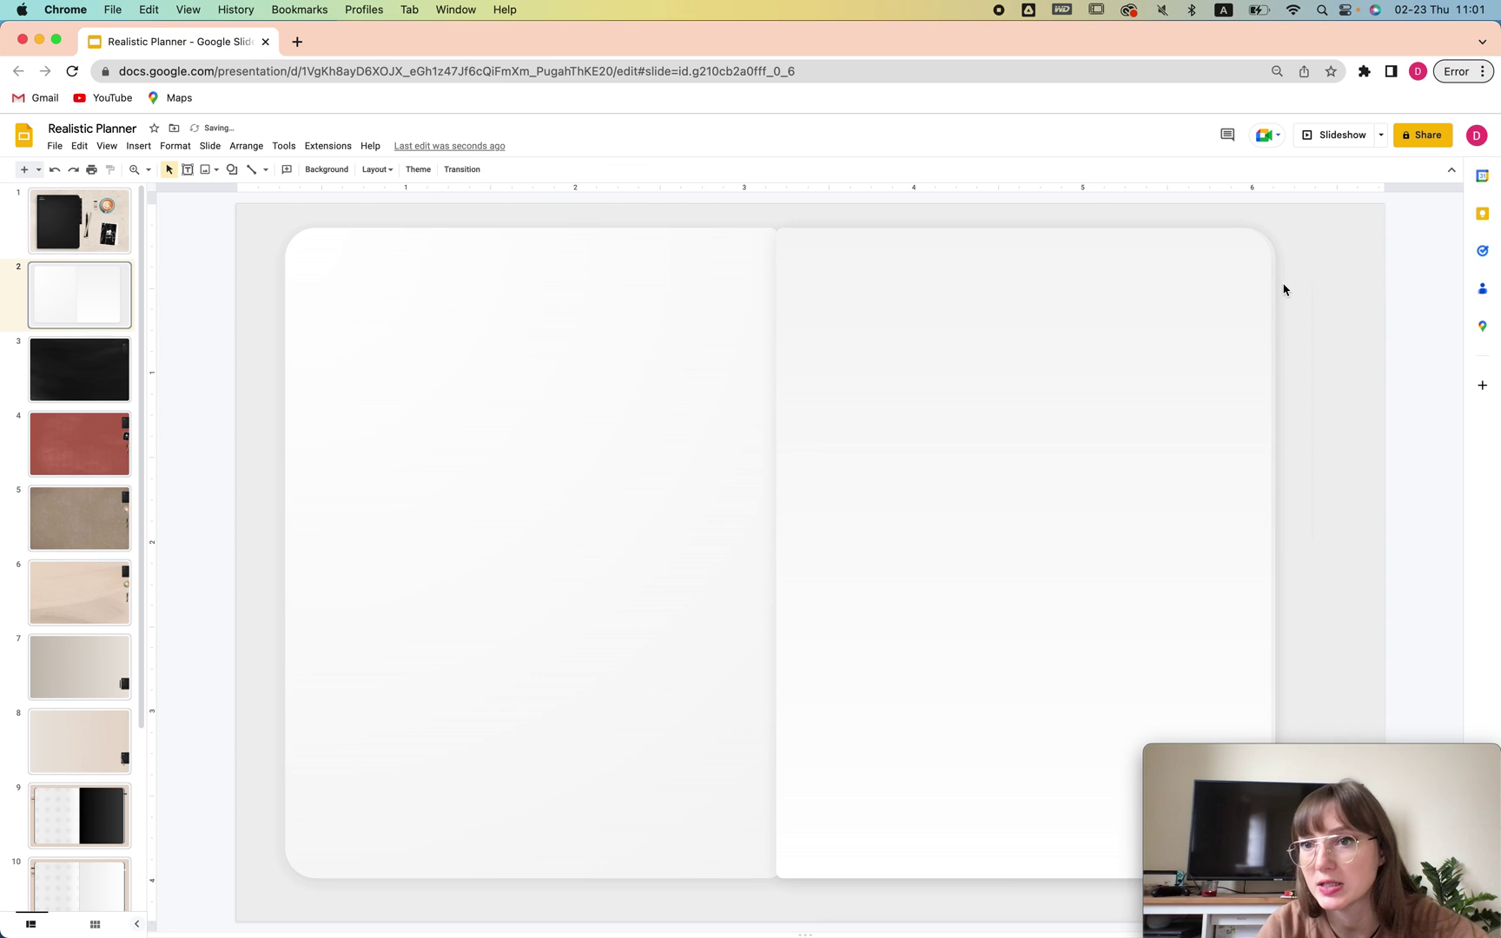
Duplicate the top right page again and stack the new copy slightly further inward at the same height
left_click(1180, 292)
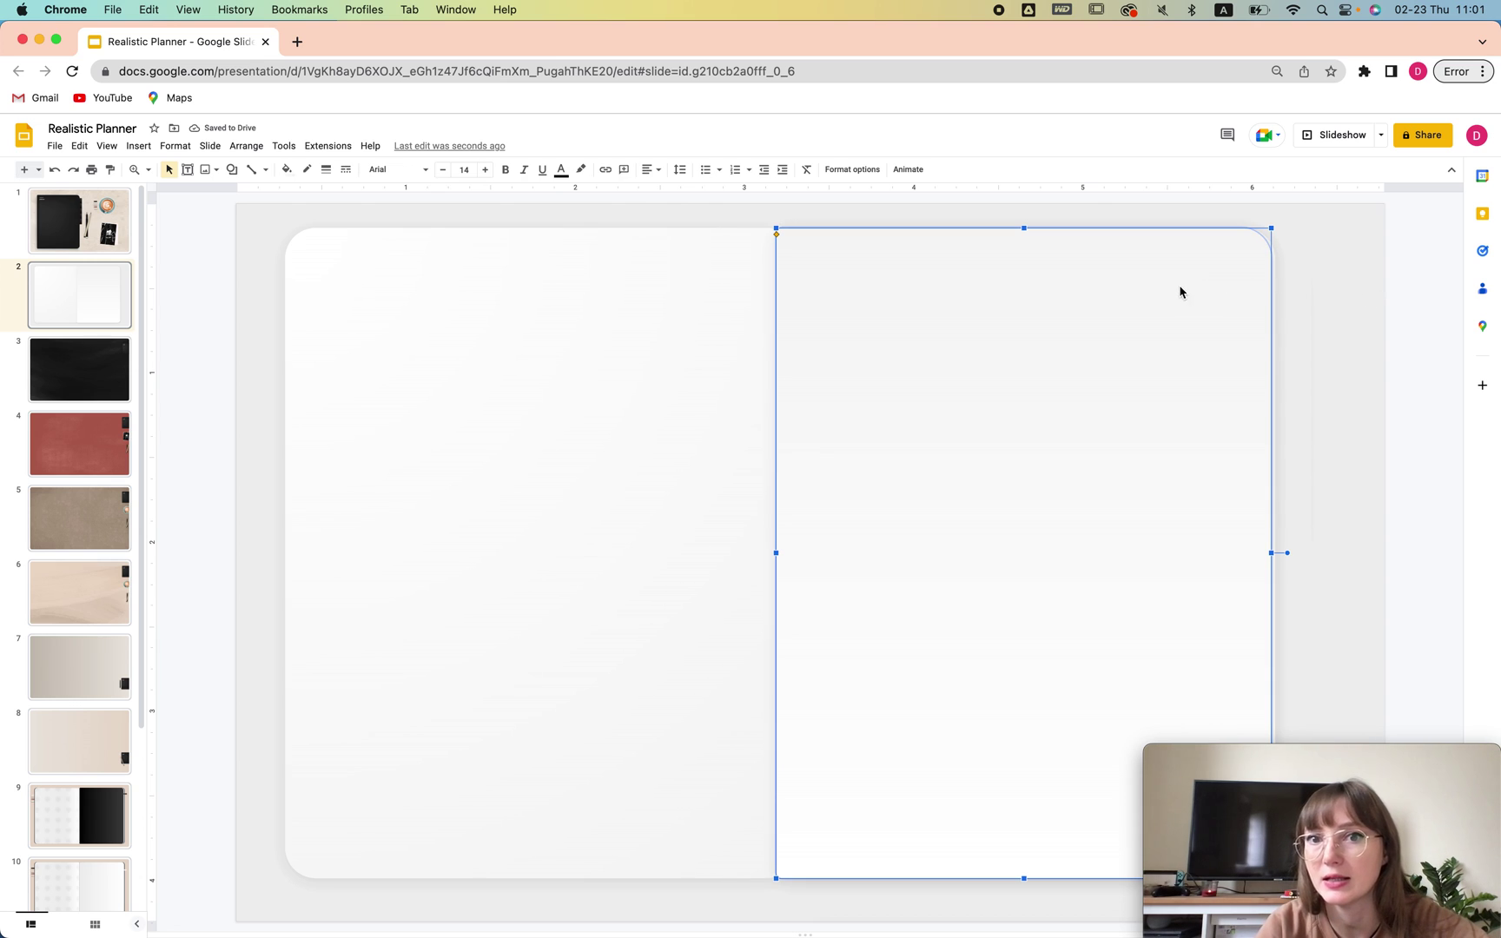
key("ctrl+d")
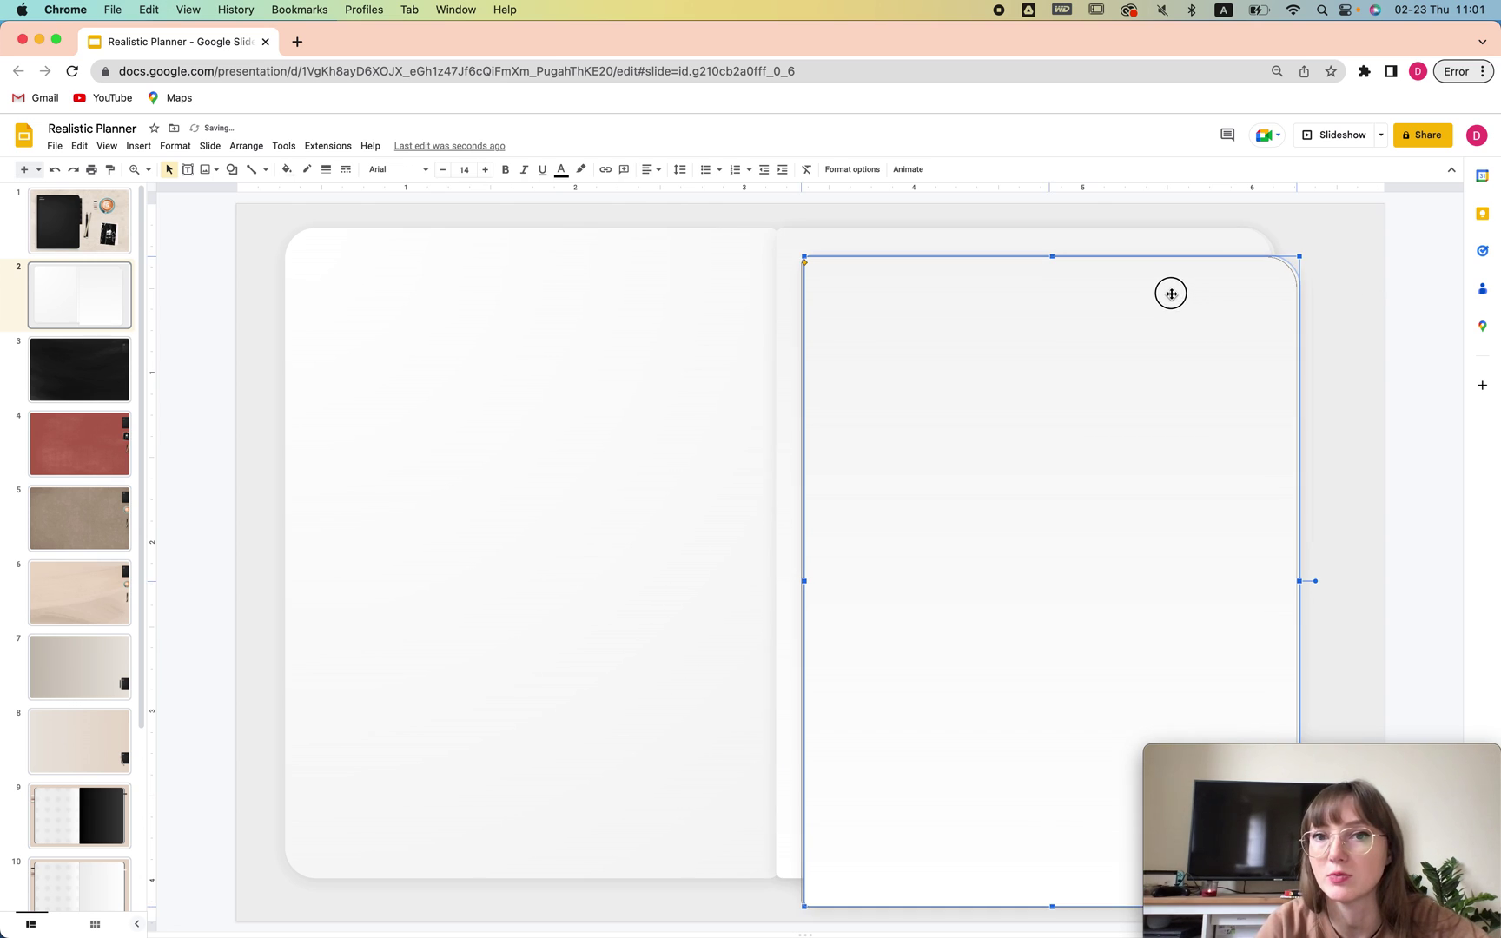
left_click_drag(1170, 291, 1197, 285)
left_click_drag(1199, 285, 1166, 257)
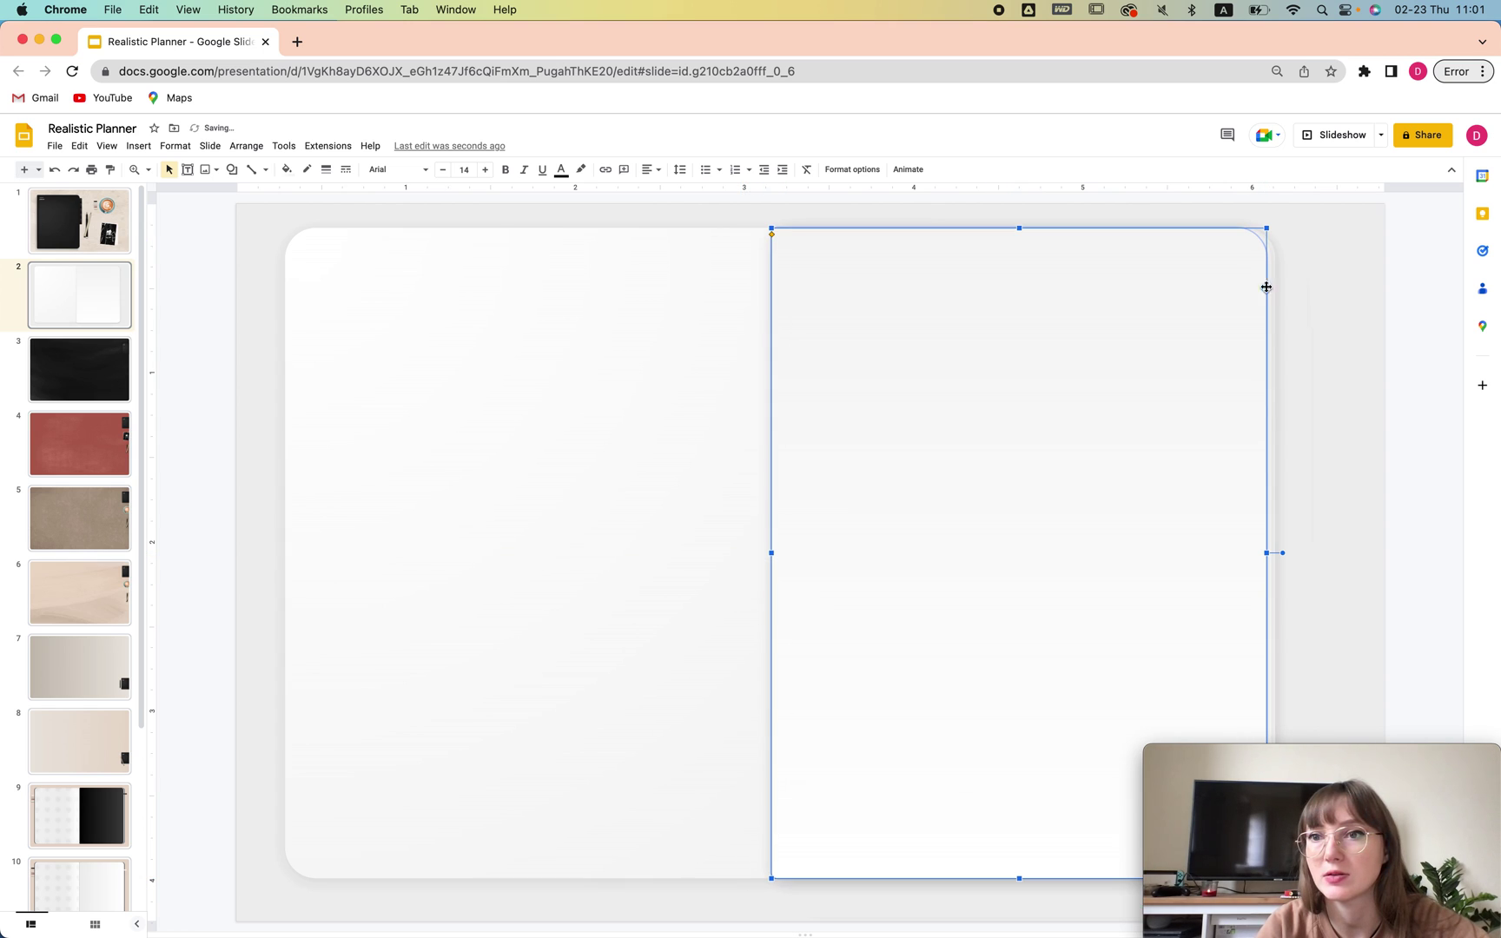
left_click(1322, 276)
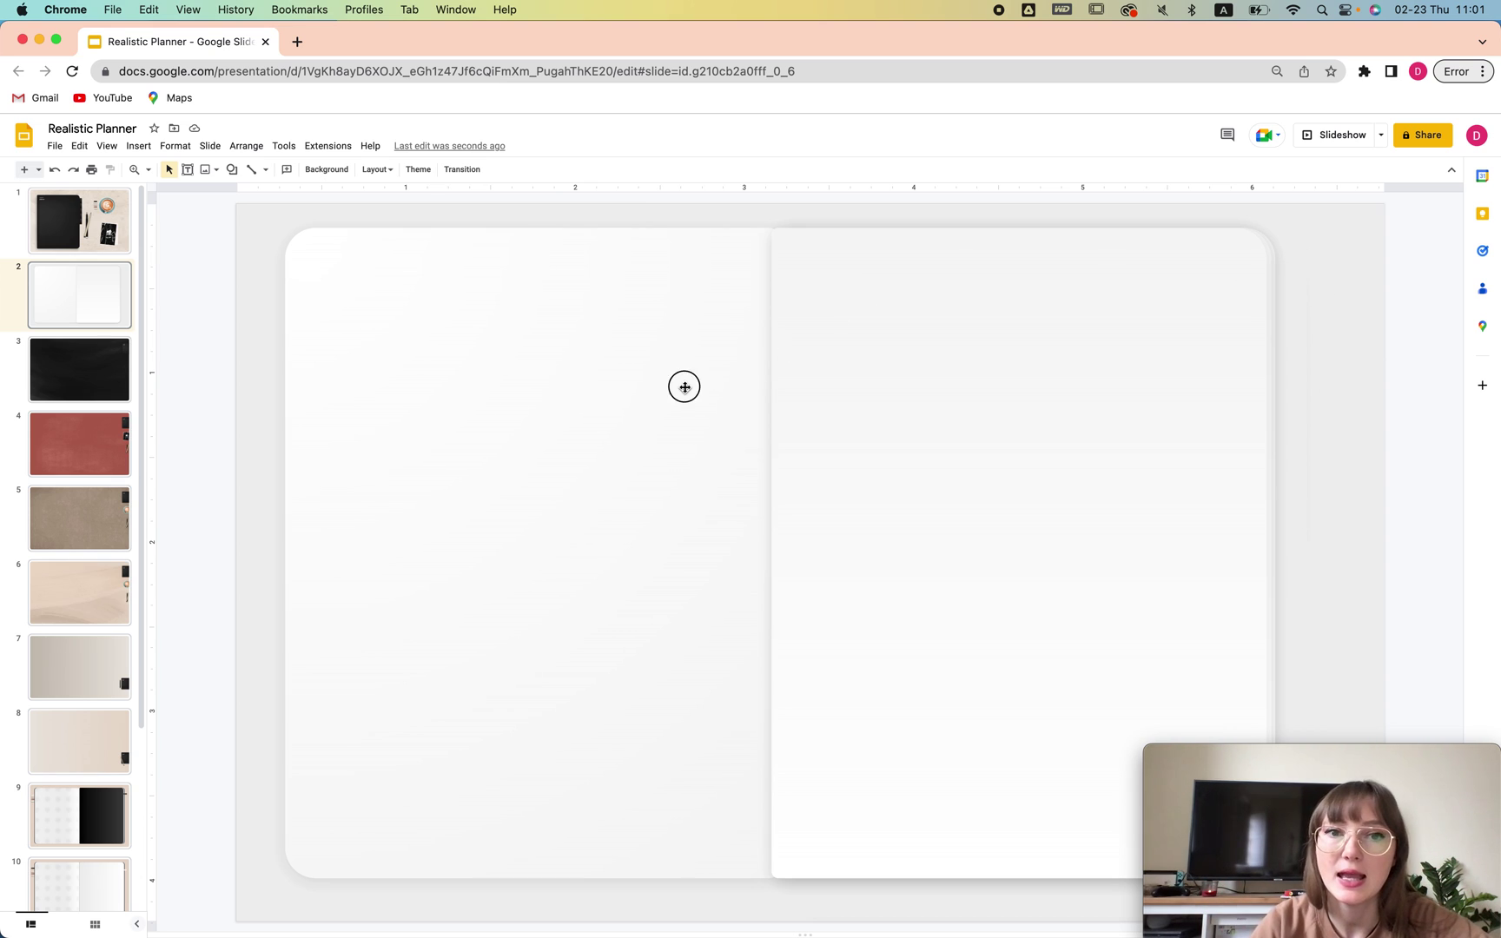
Copy and paste the left page, and align the copy over the original, shifted slightly toward the spine
left_click(730, 389)
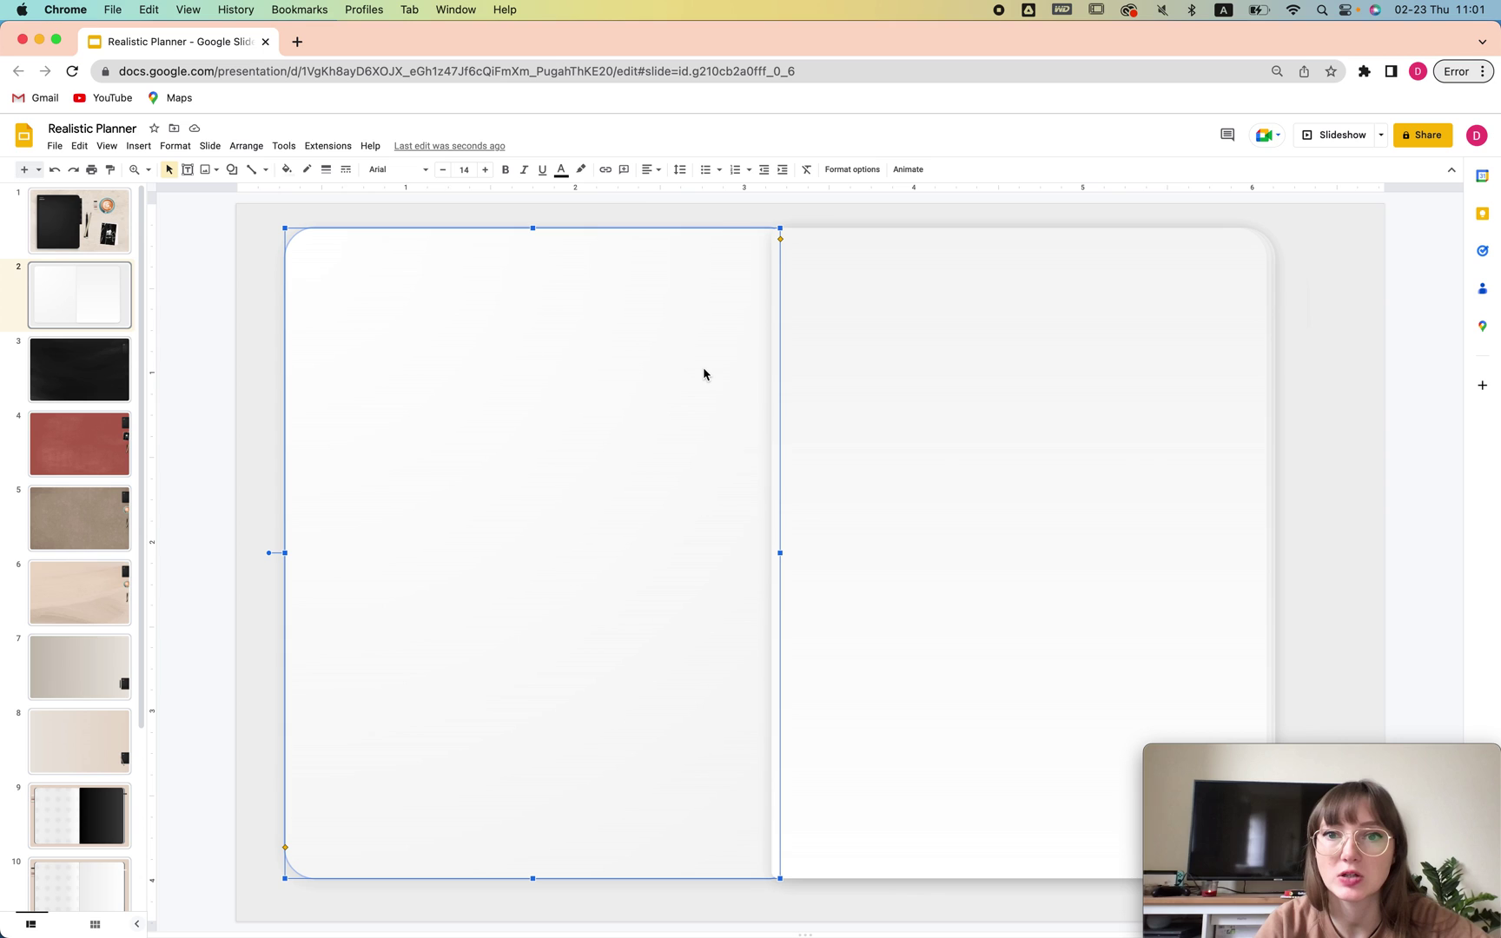
key("super+c")
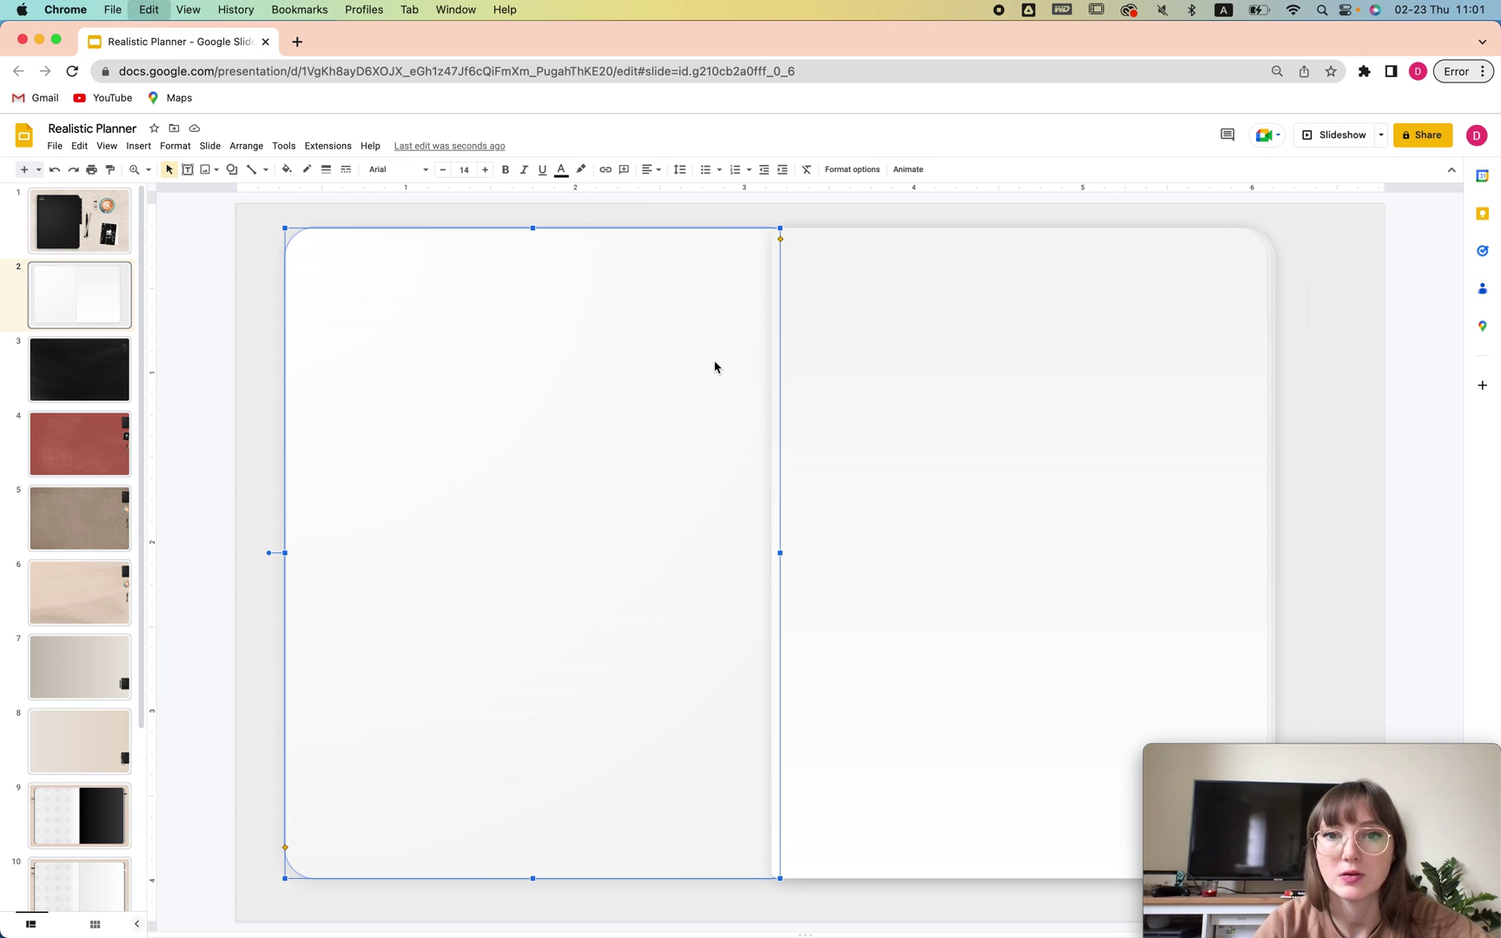
key("super+v")
left_click_drag(726, 337, 714, 305)
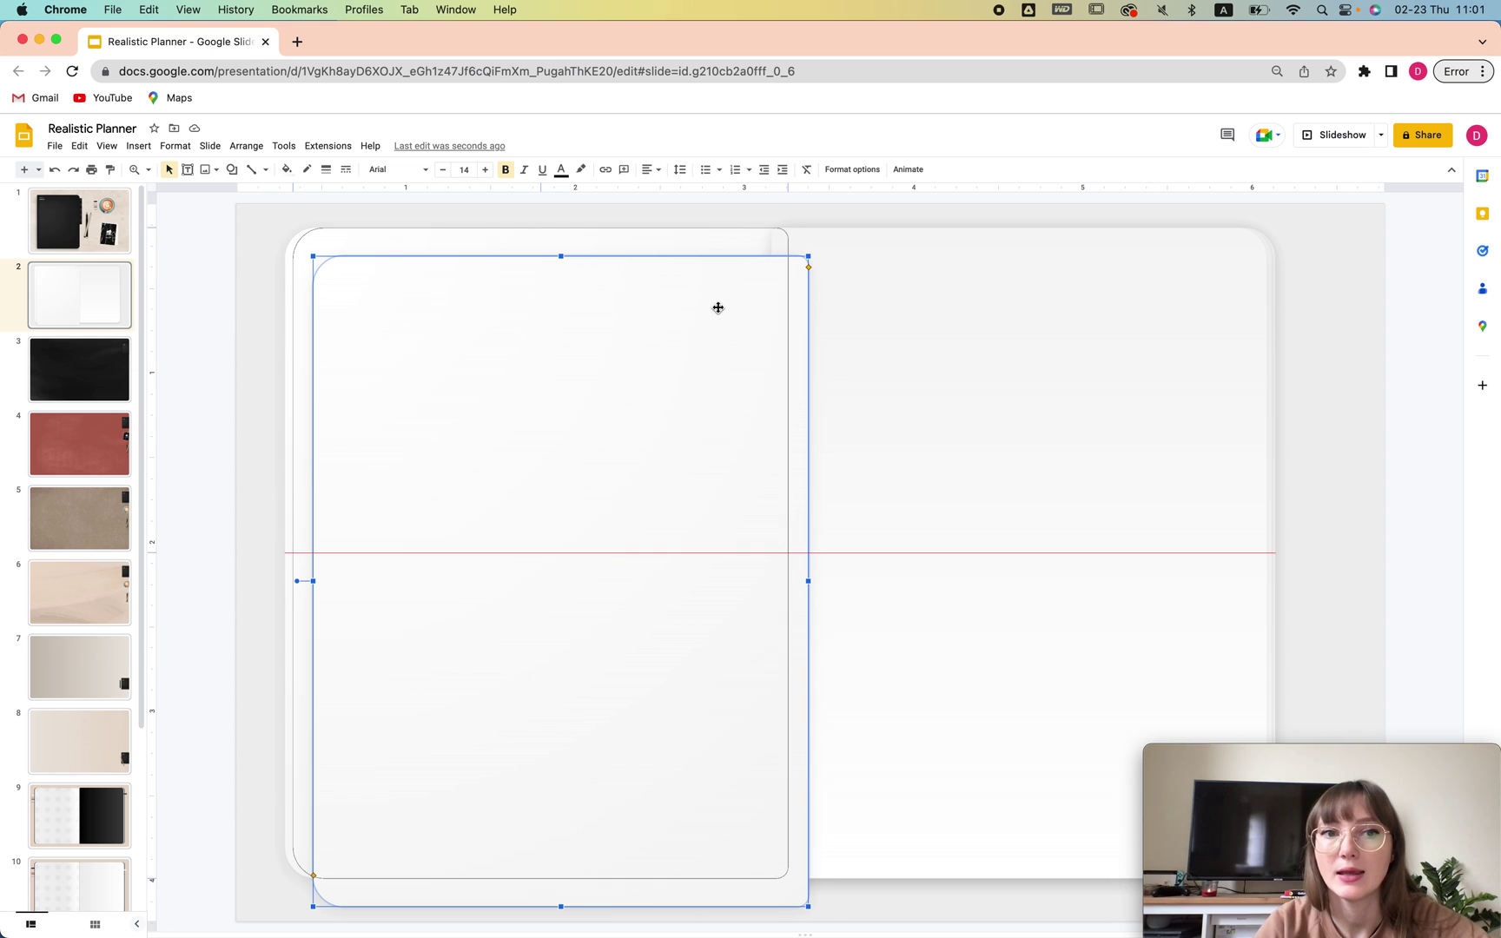
left_click(1342, 271)
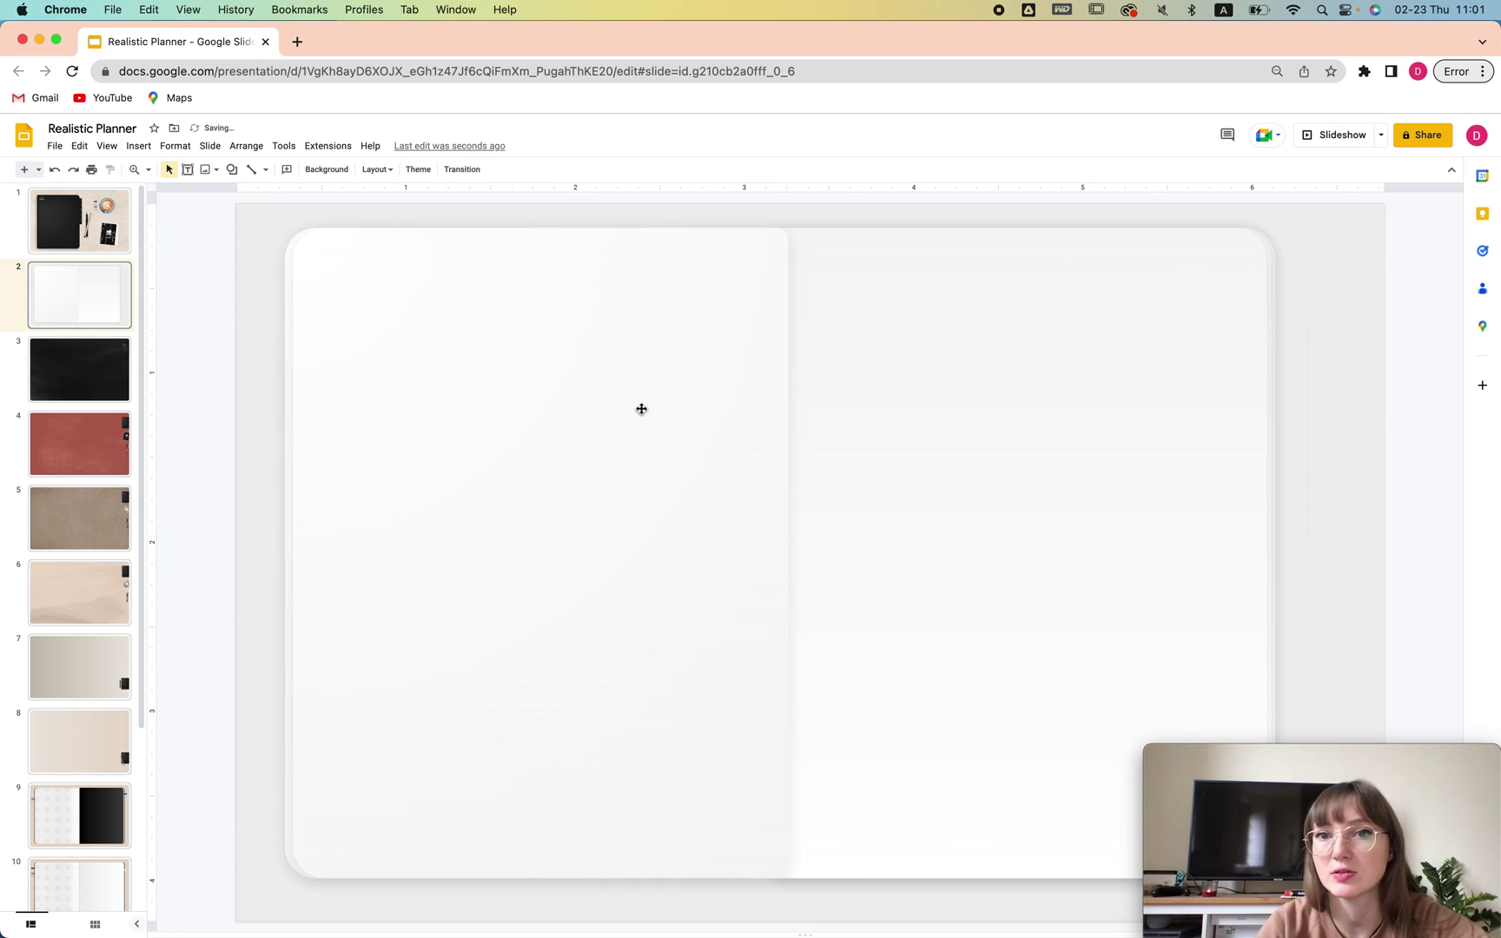
left_click(747, 306)
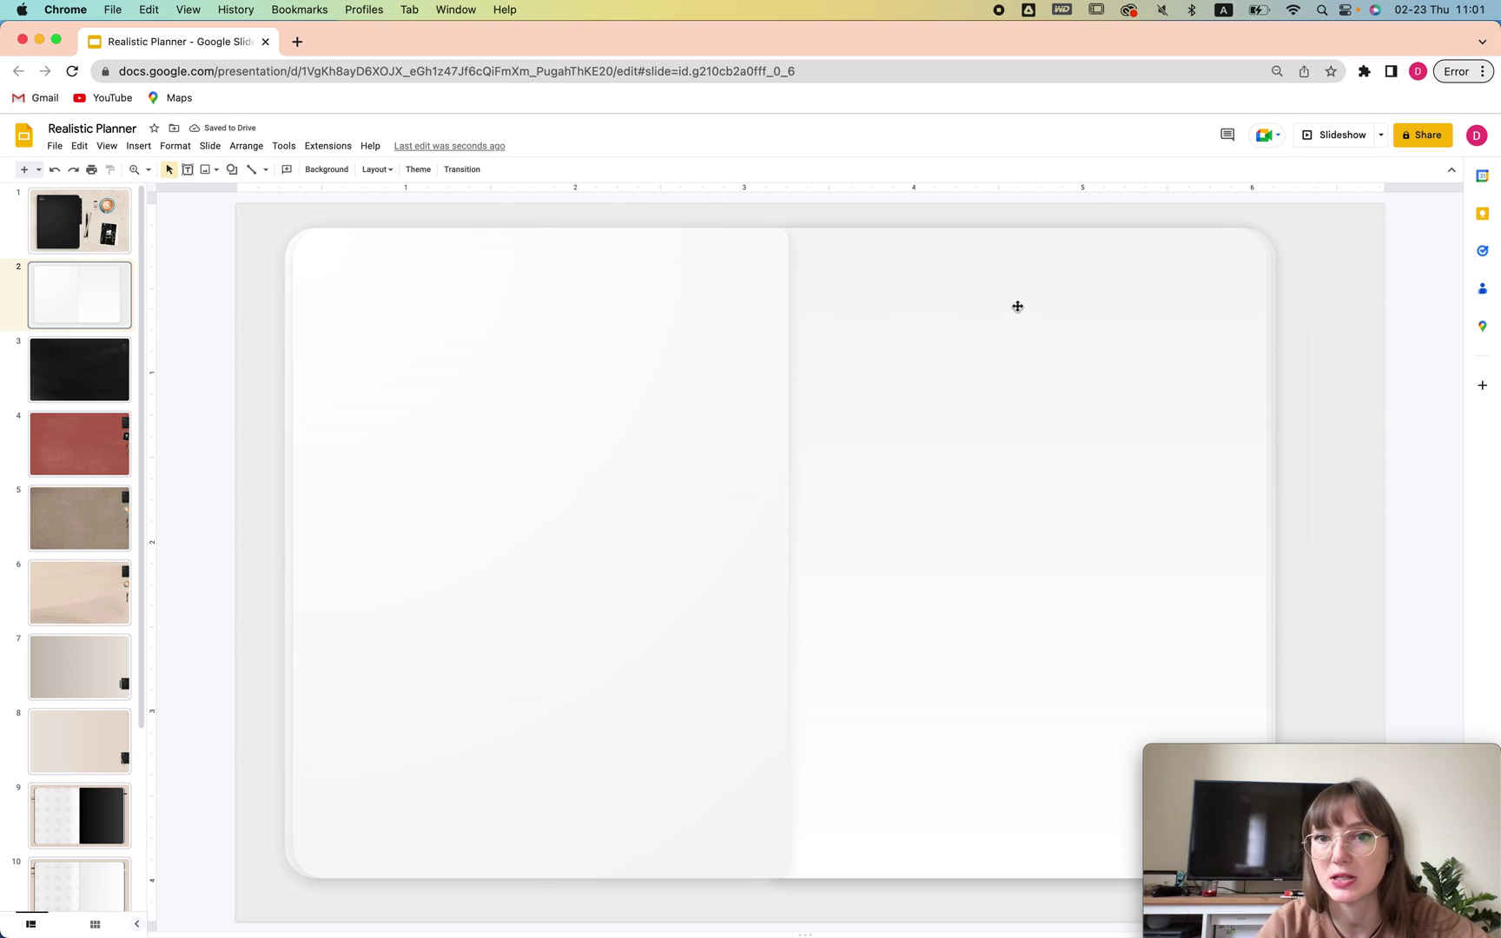
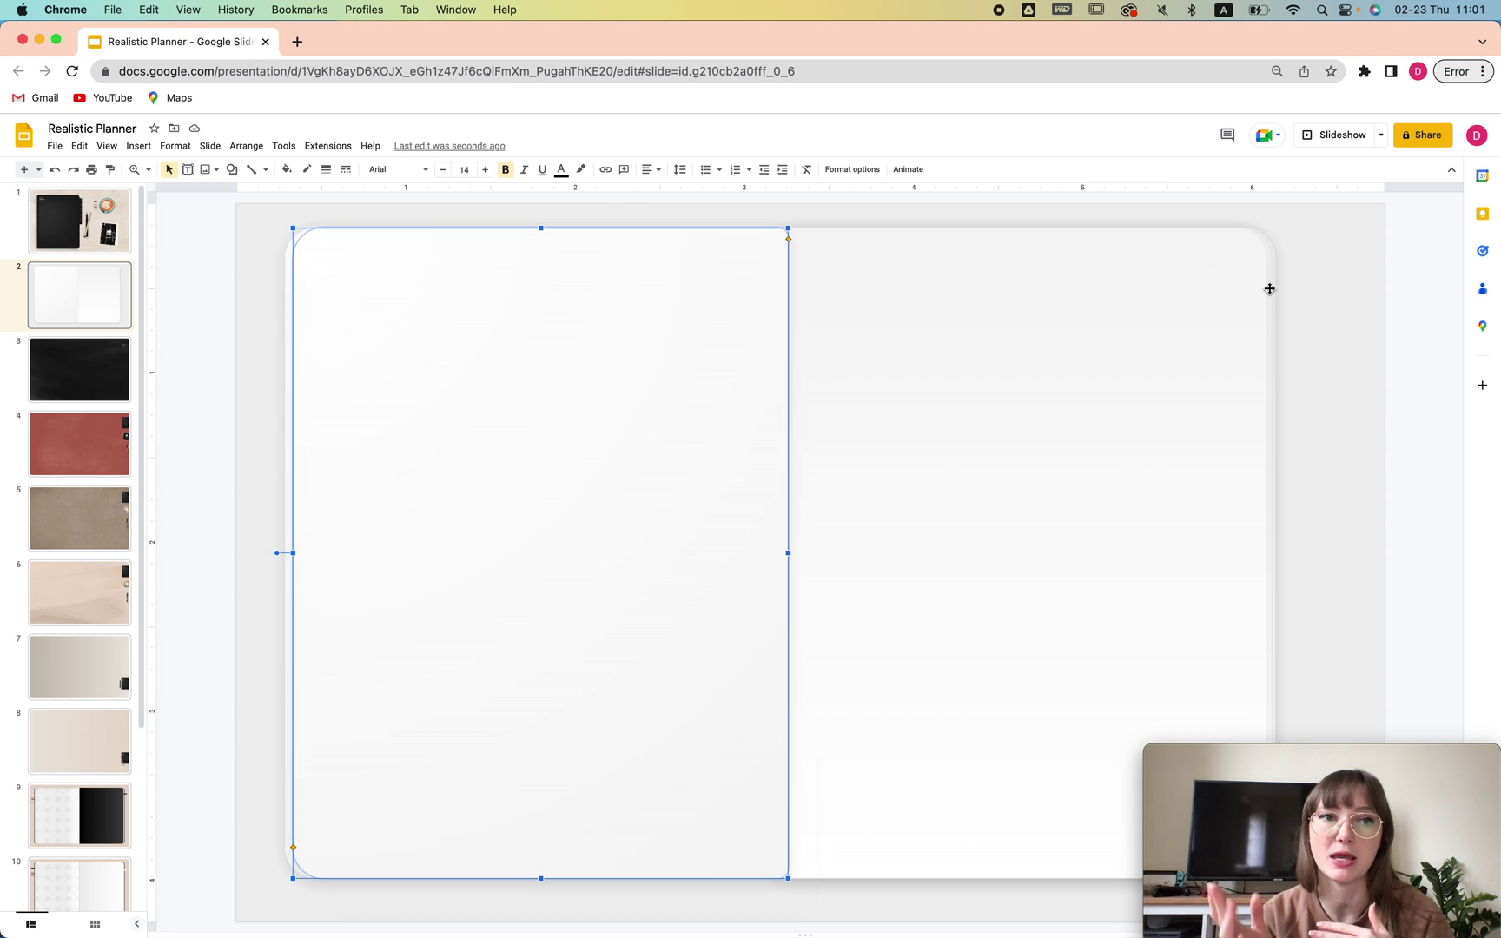
Delete the column of small colour swatches beside the coffee cup on the cover slide
left_click(86, 209)
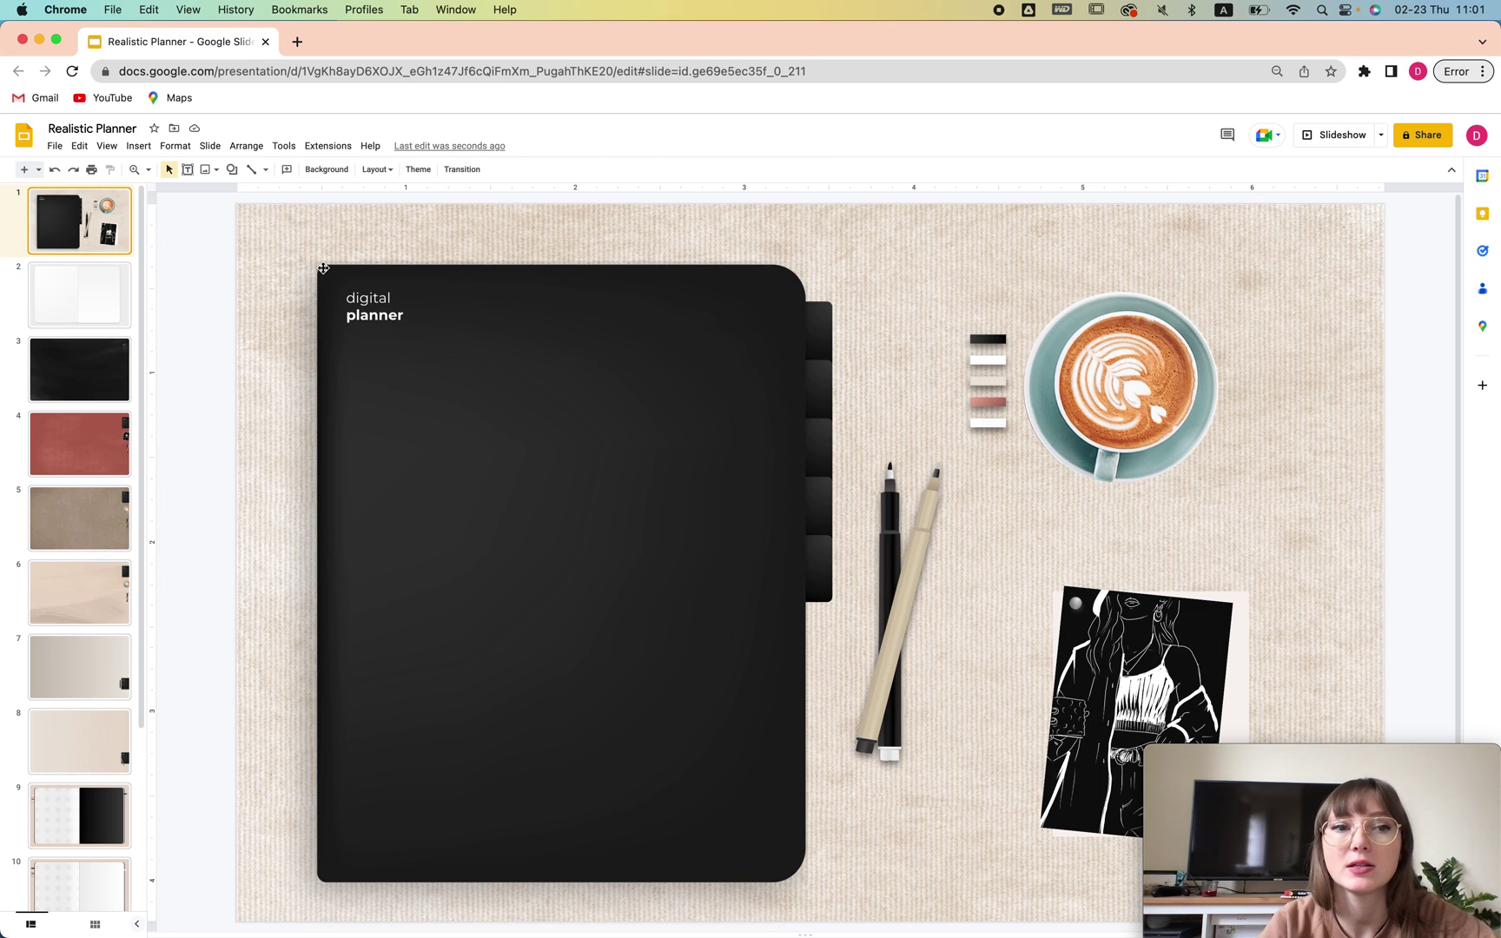
left_click_drag(964, 301, 997, 449)
key("Delete")
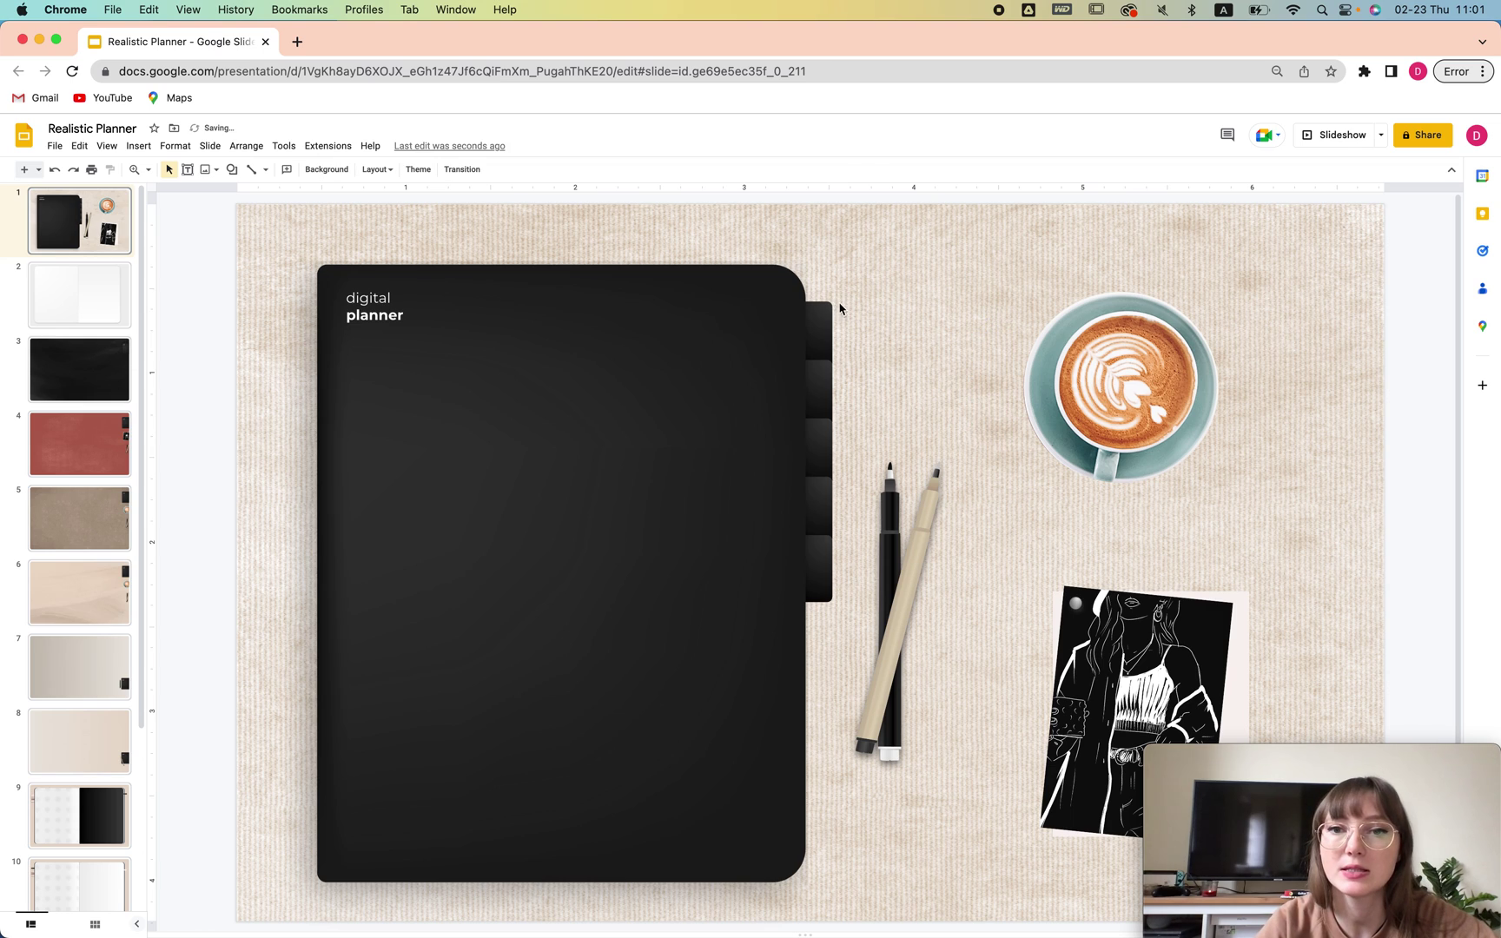
Copy the five black tabs from the cover slide onto slide 2 and place them along the right page's outer edge
left_click(818, 335)
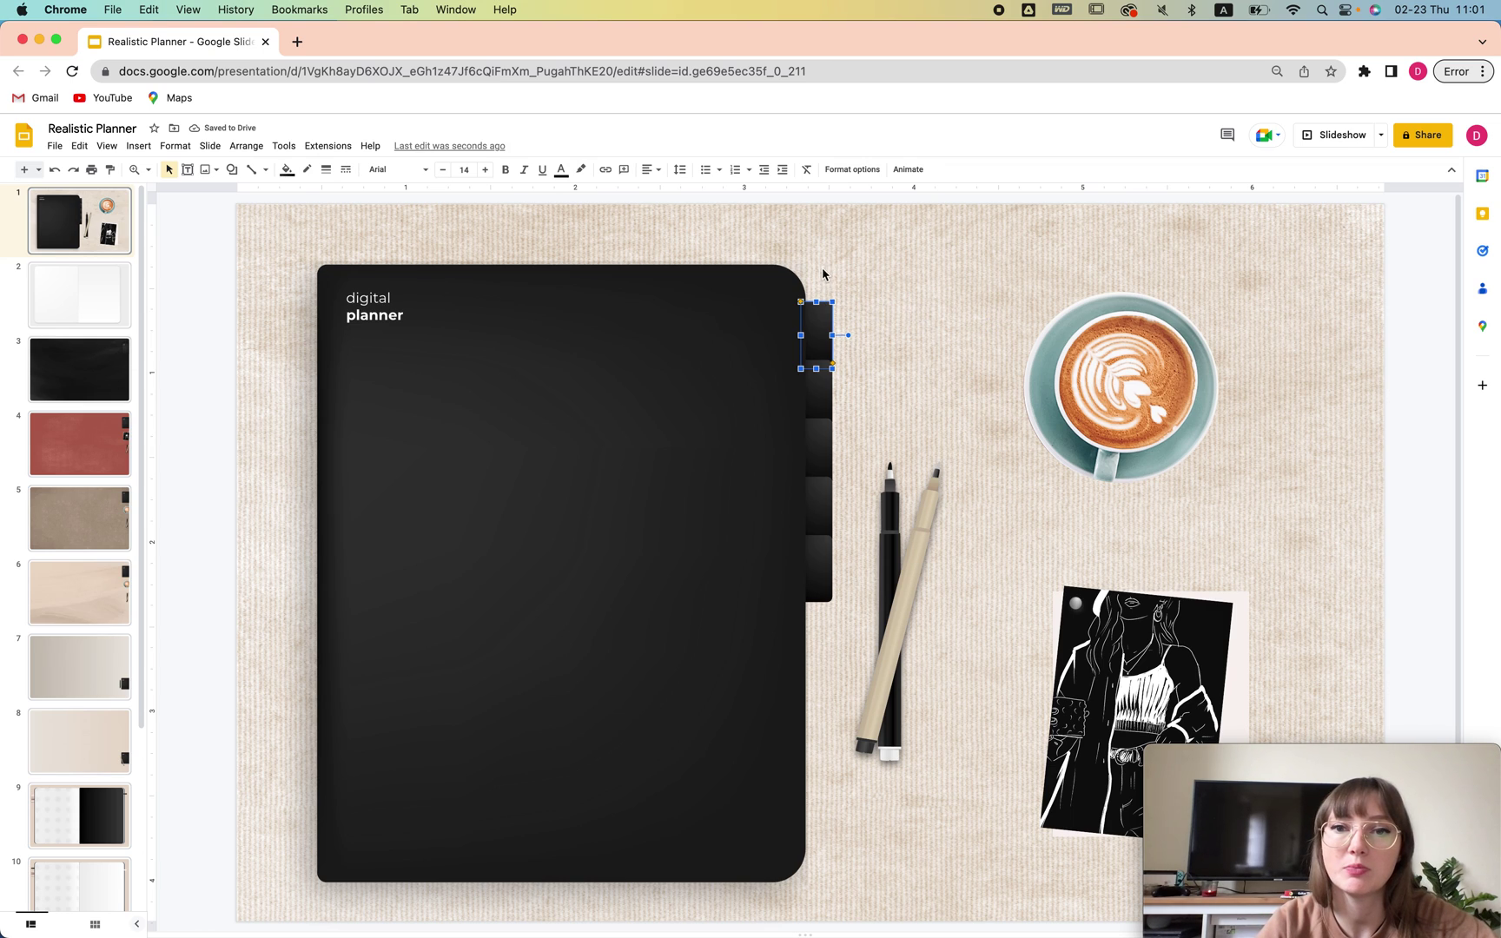
left_click_drag(823, 274, 829, 613)
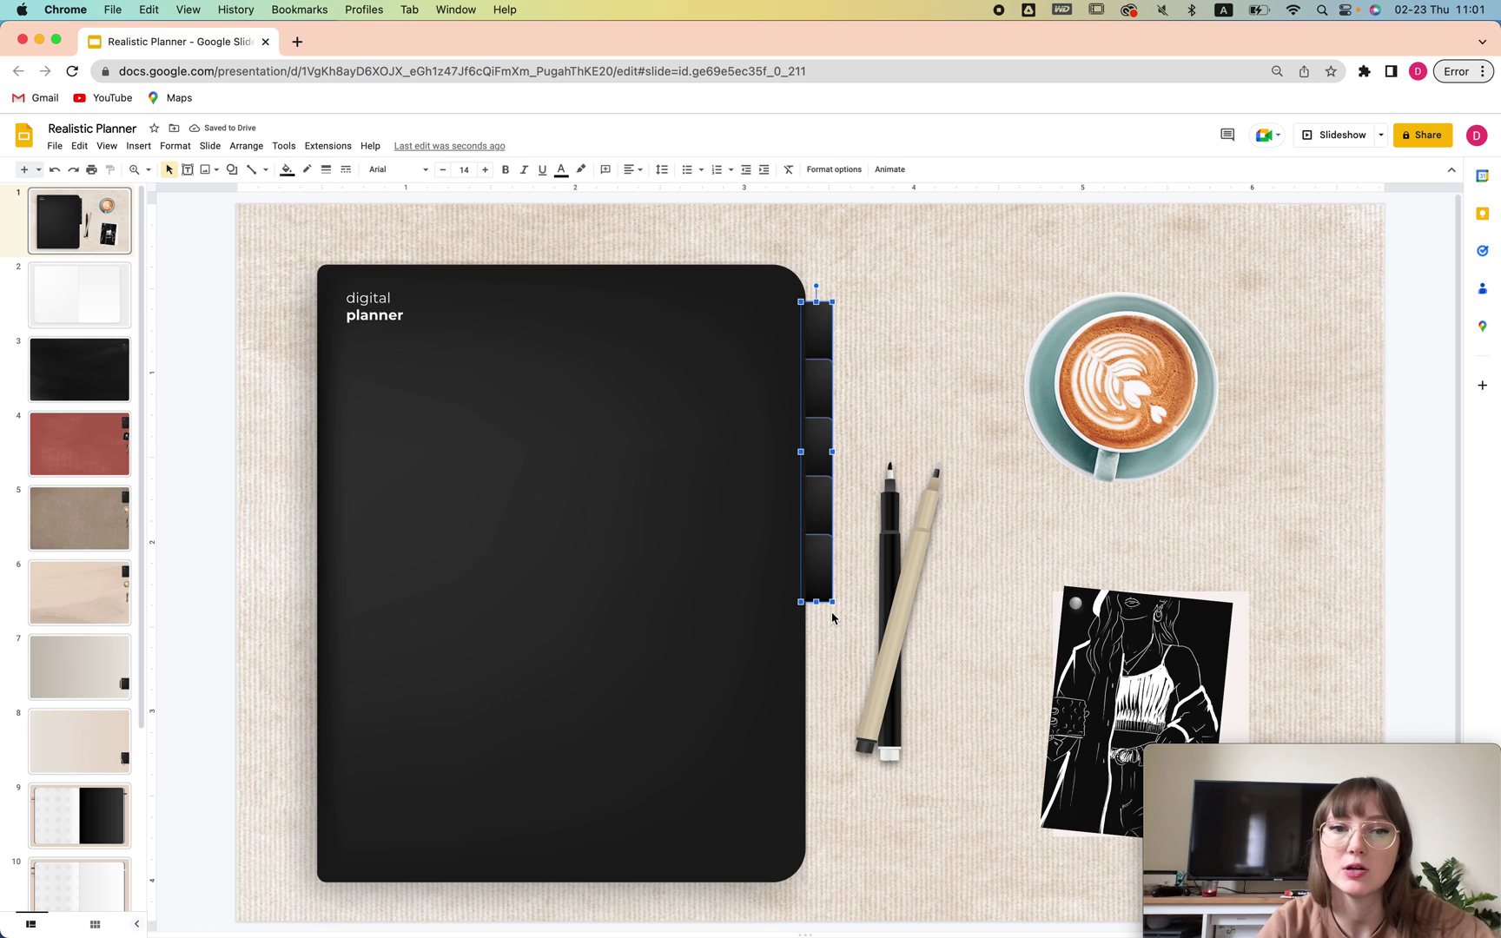
left_click(103, 329)
key("super+v")
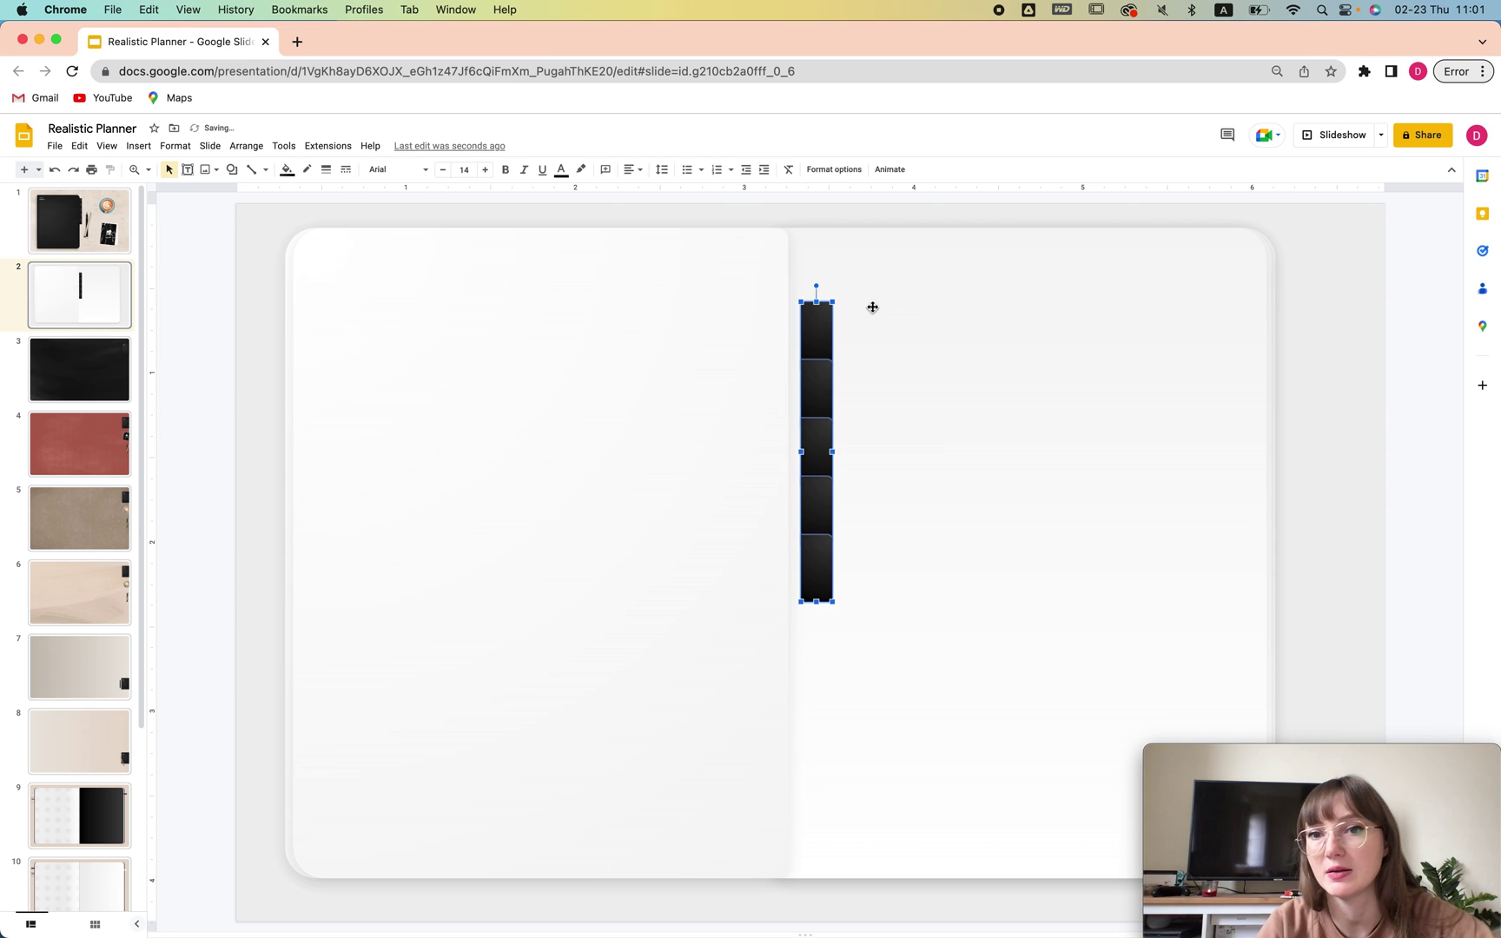
left_click_drag(814, 326, 1290, 292)
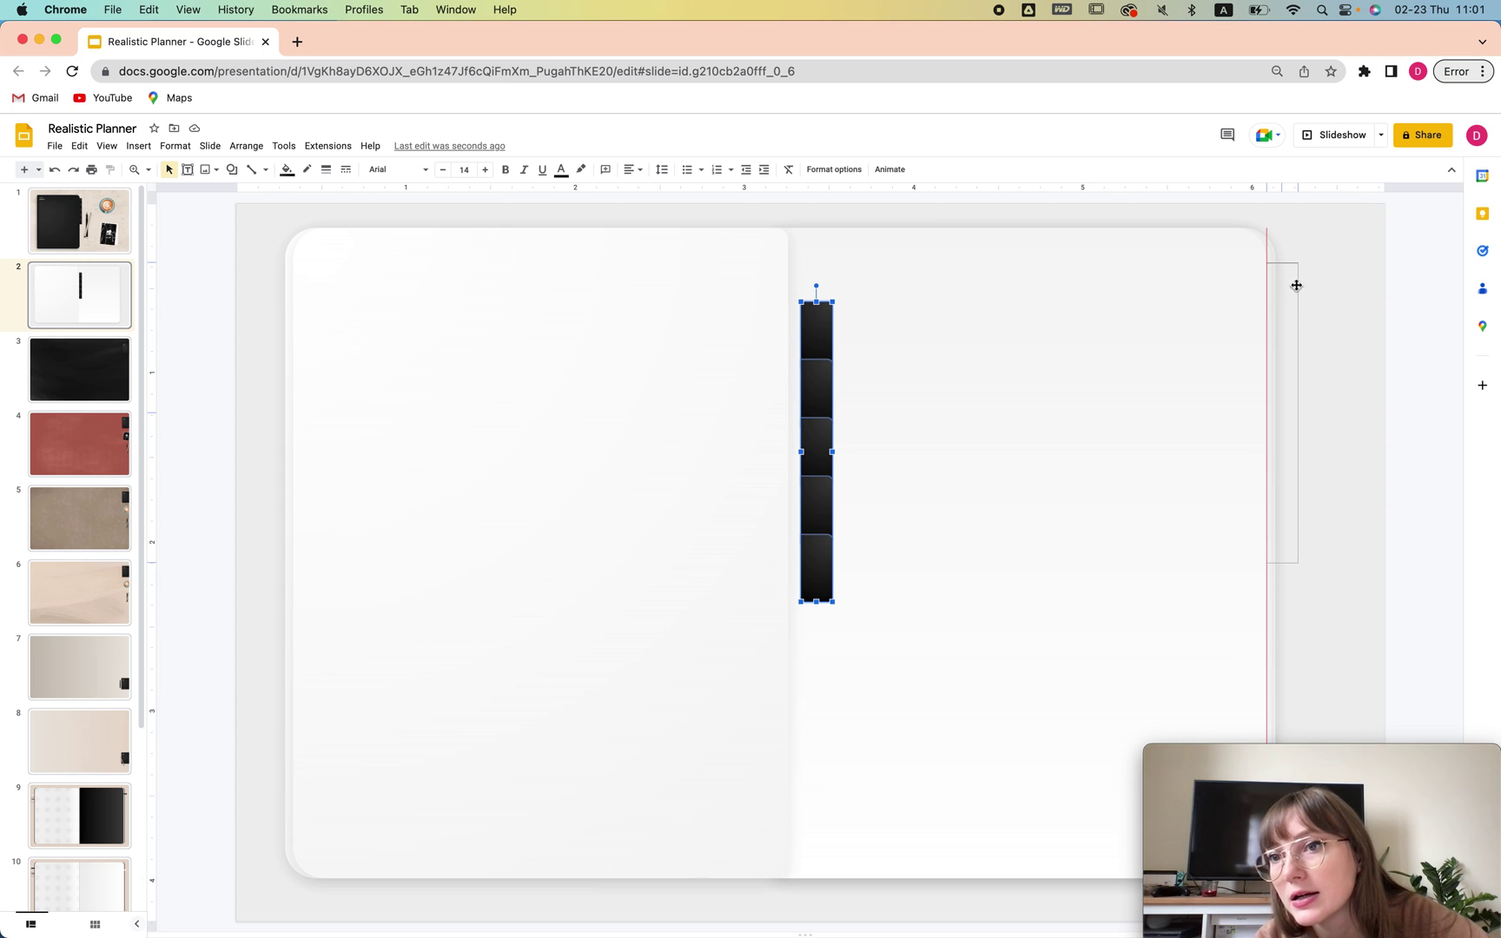
left_click(1369, 254)
Send the four lower tabs on the right page's edge one level backward
left_click(1275, 359)
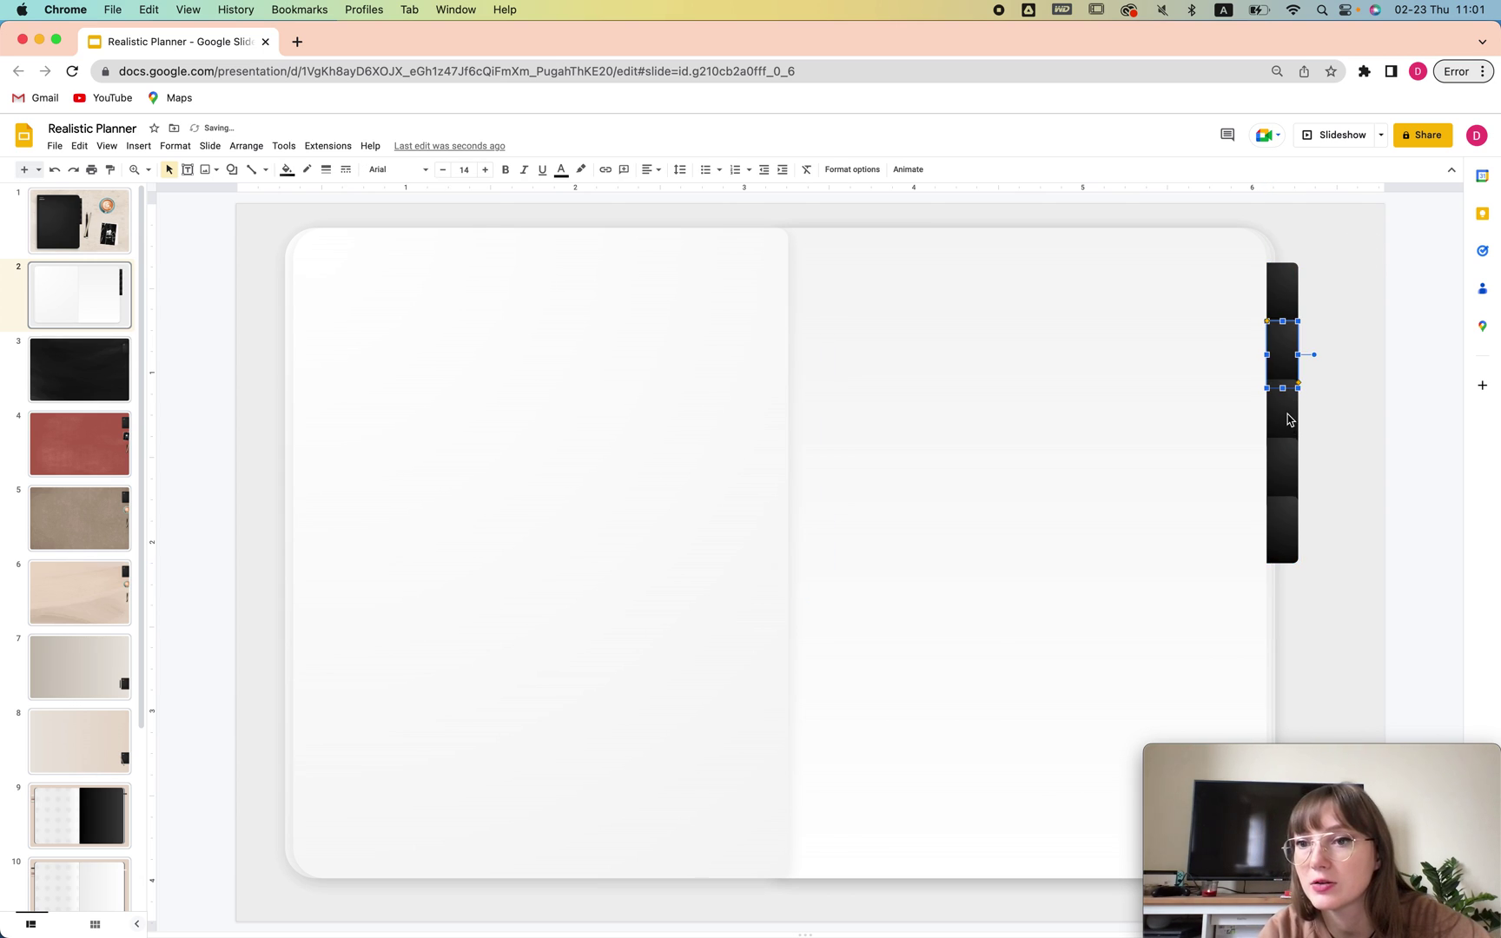
left_click(1288, 489, "shift")
left_click(1289, 530, "shift")
right_click(1288, 531)
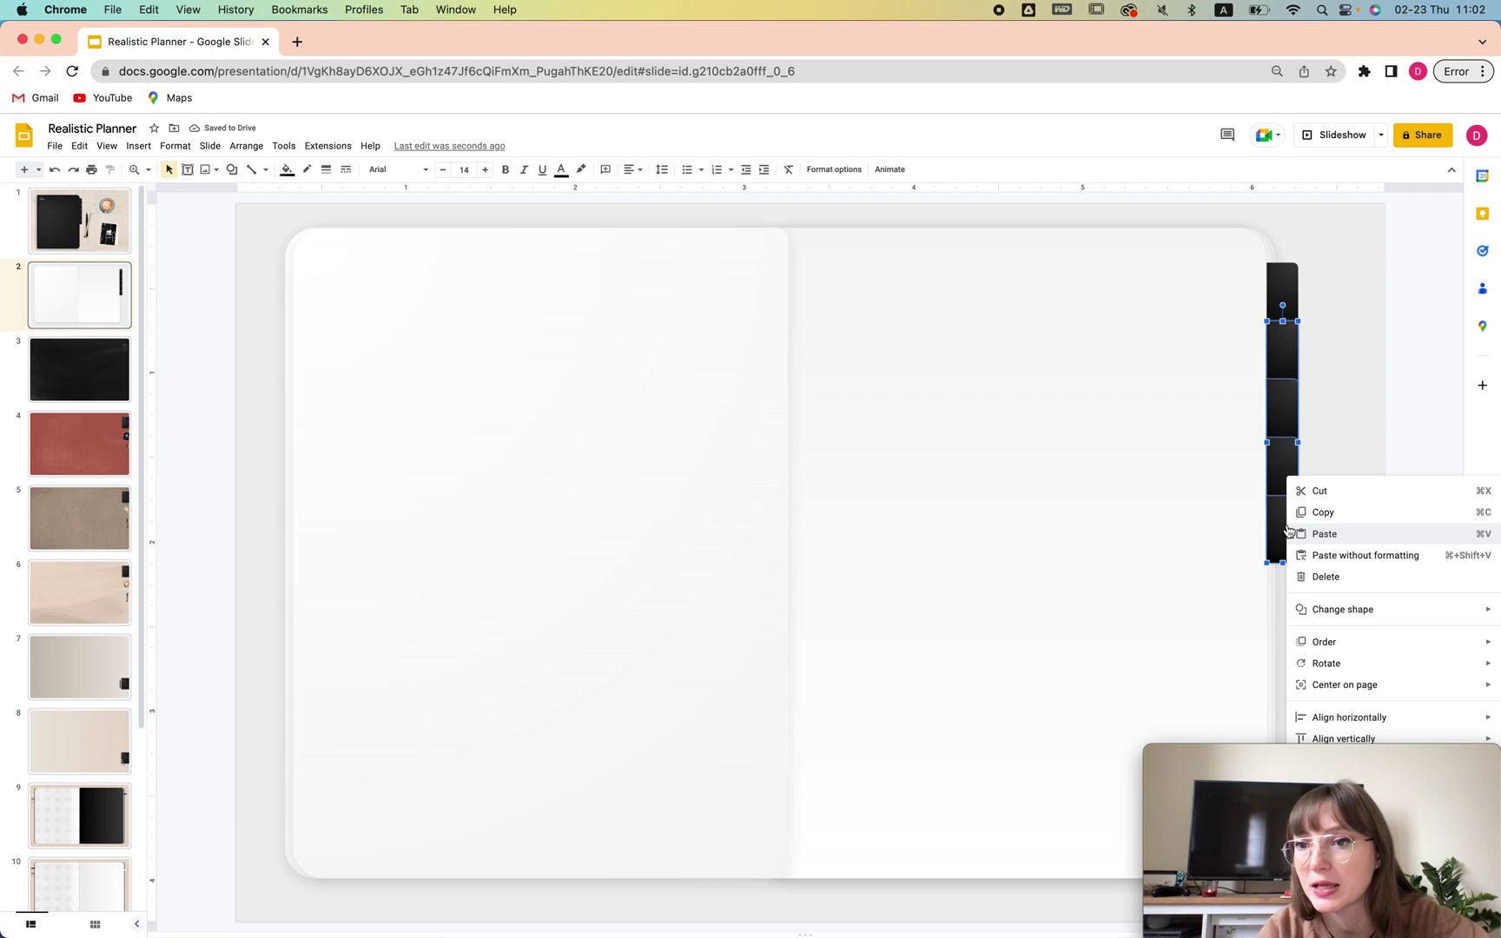
mouse_move(1347, 641)
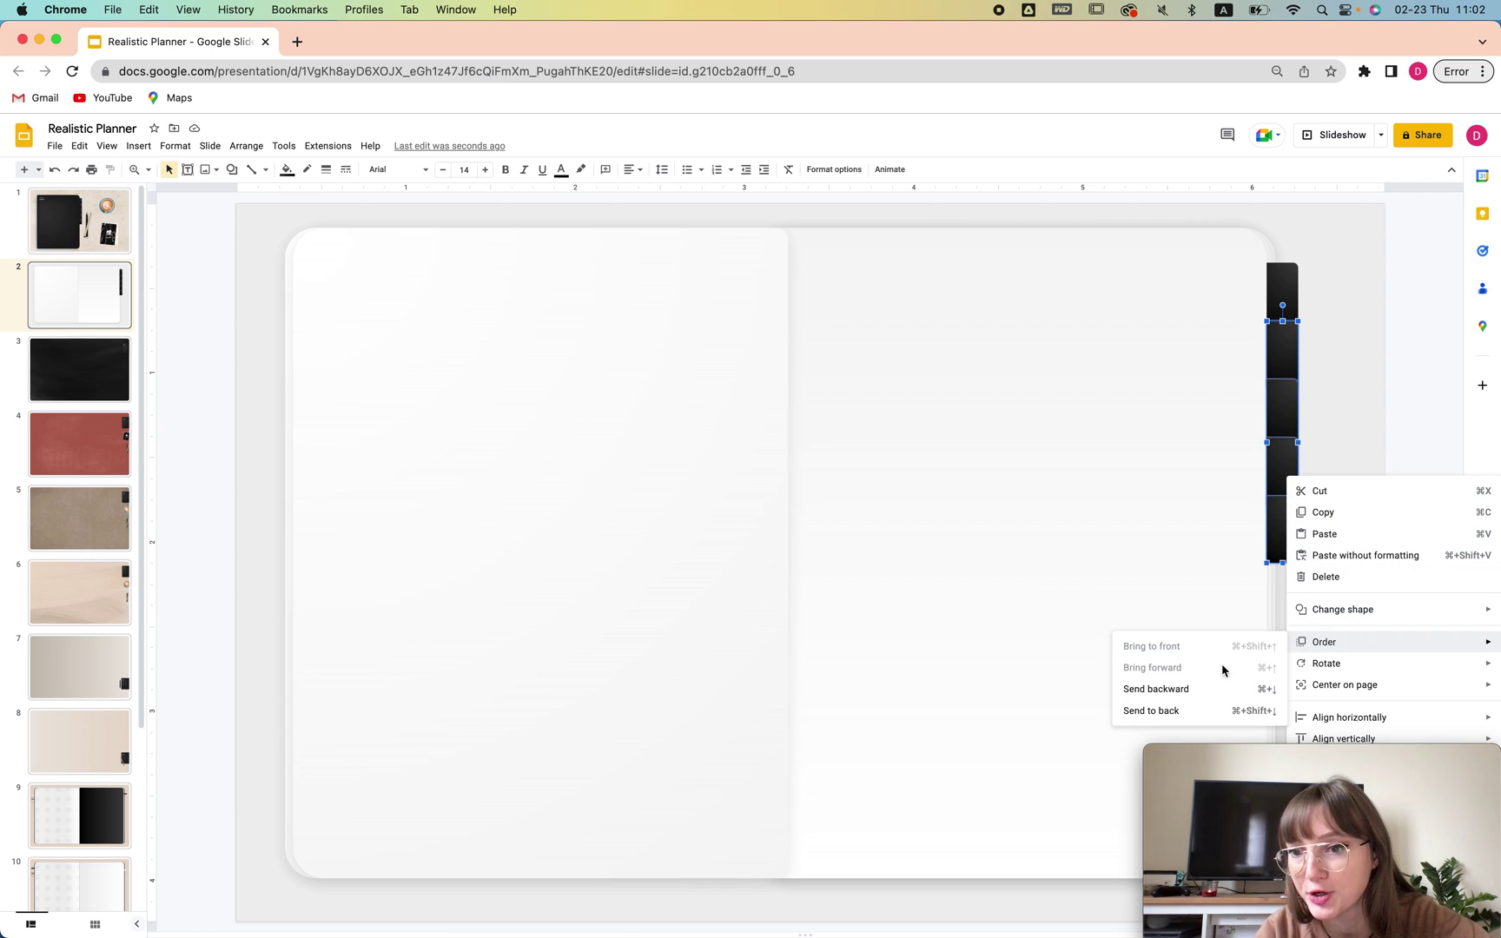
left_click(1196, 686)
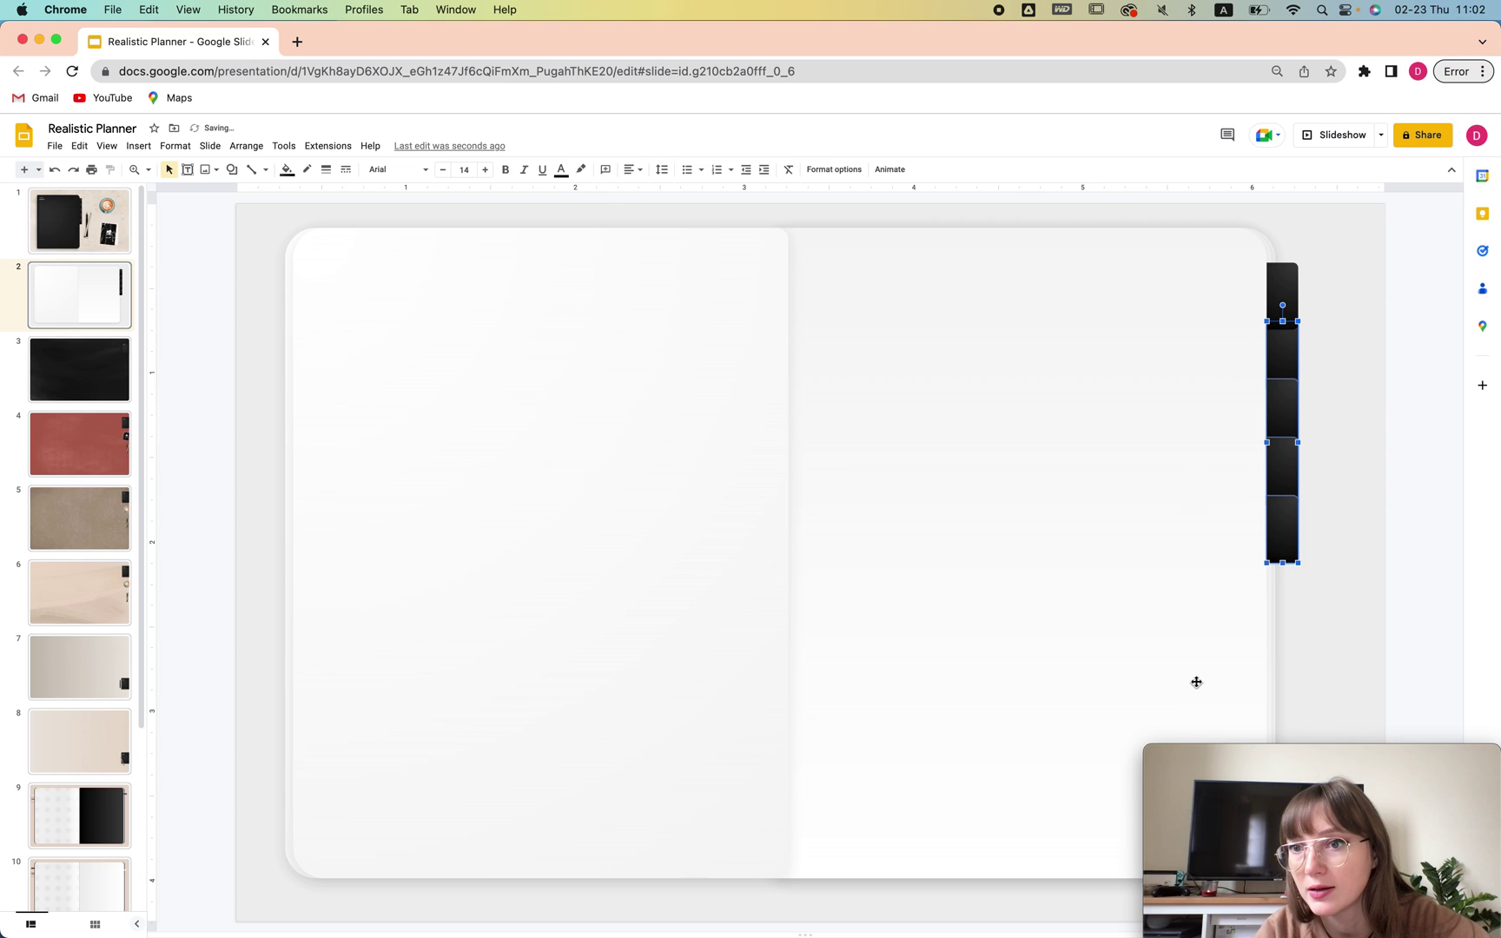
Send the four lower tabs three more levels backward to tuck them behind the front right page
right_click(1295, 396)
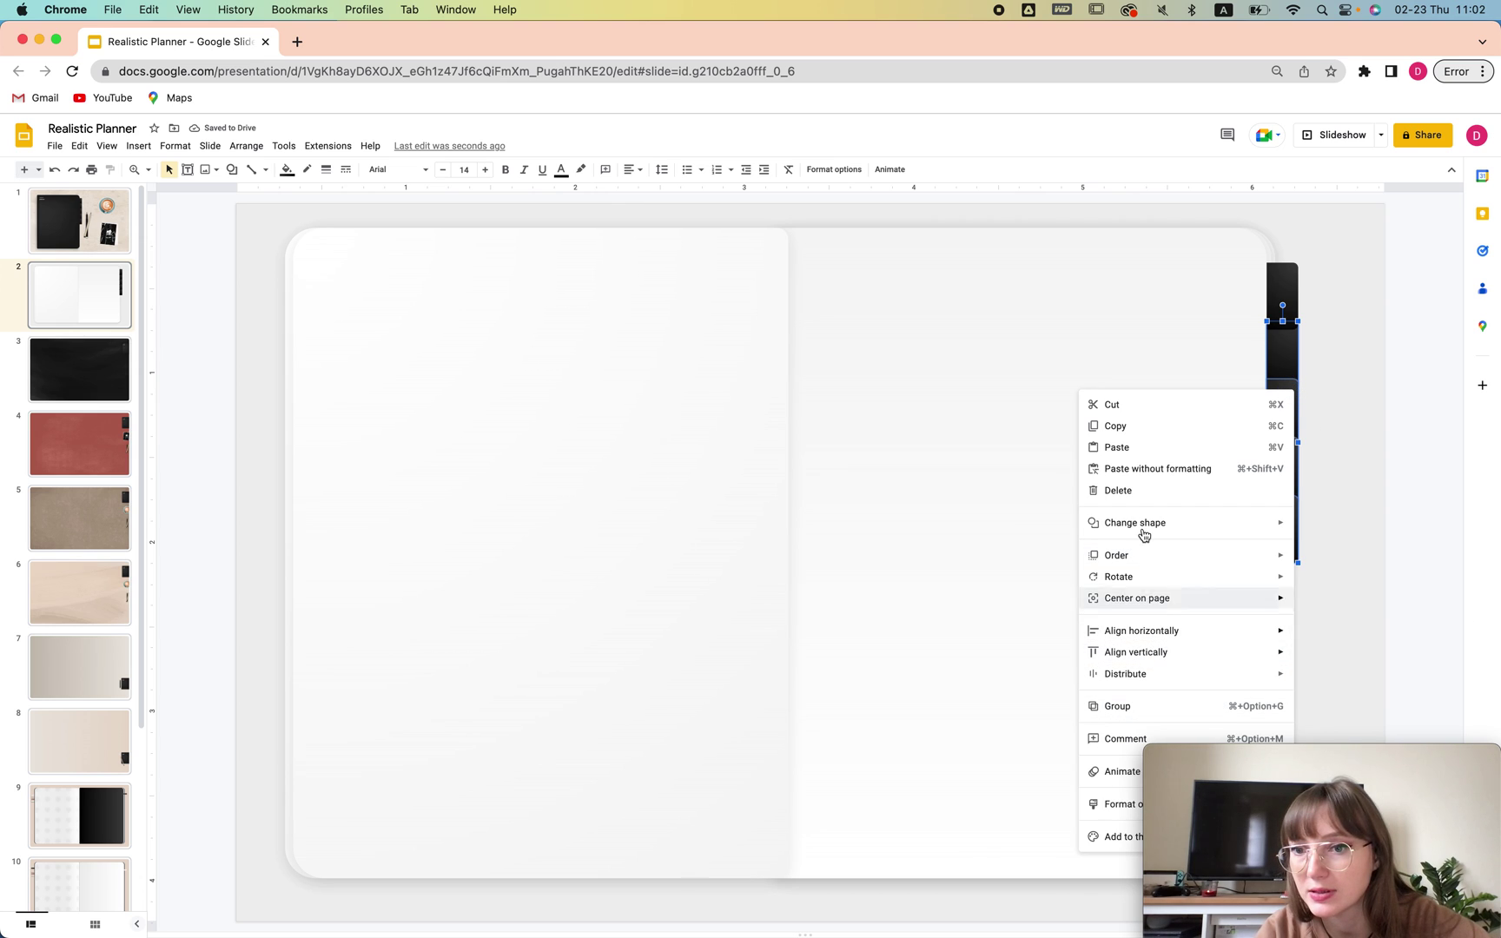
mouse_move(1139, 556)
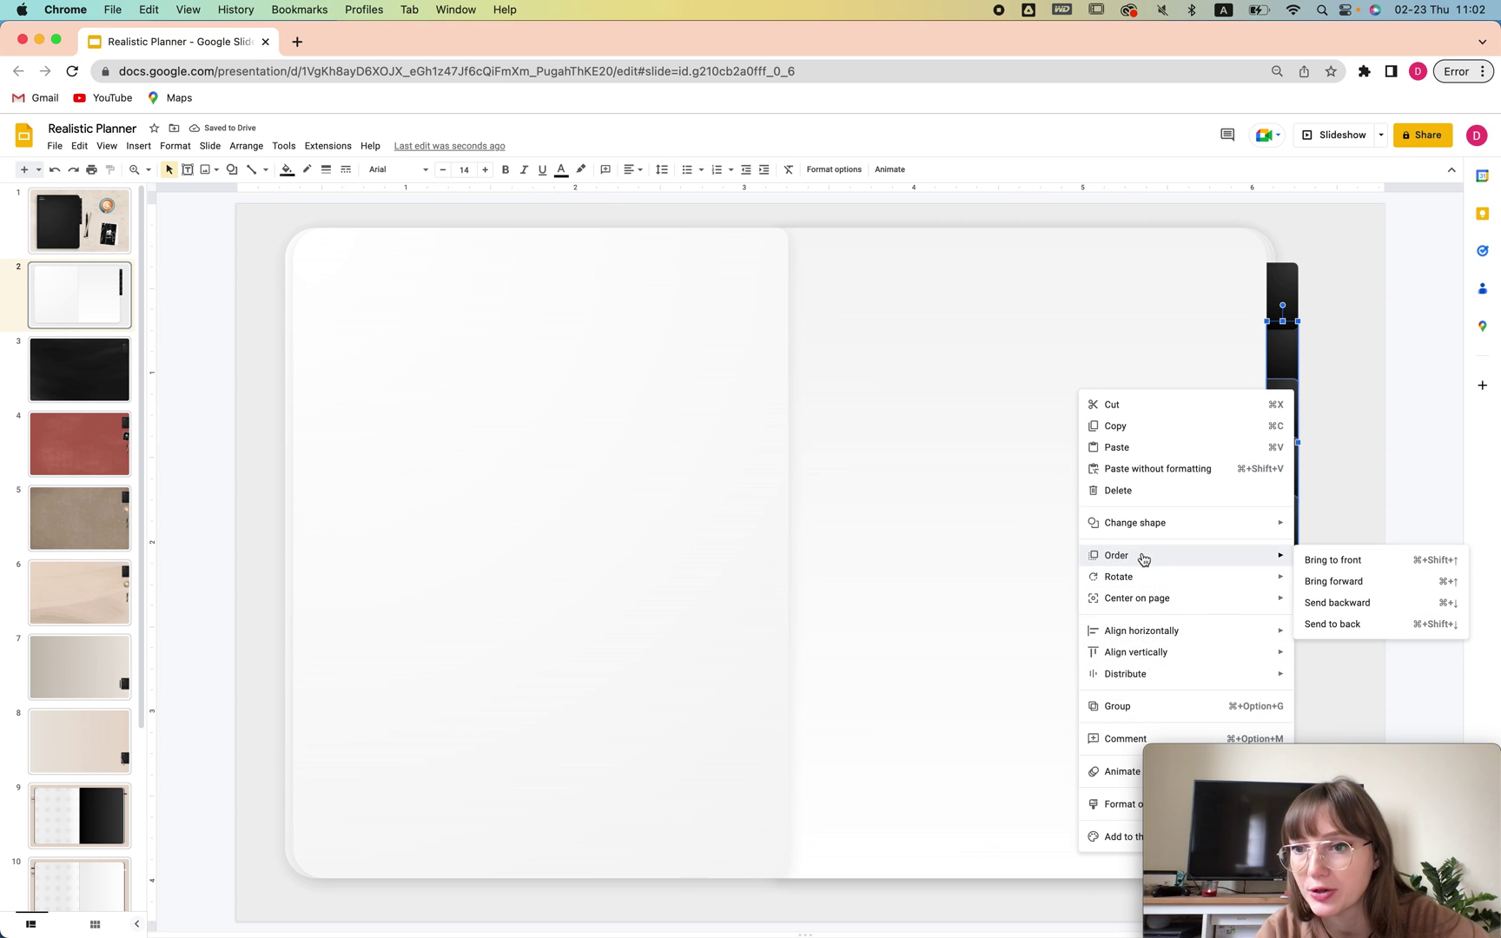
left_click(1371, 610)
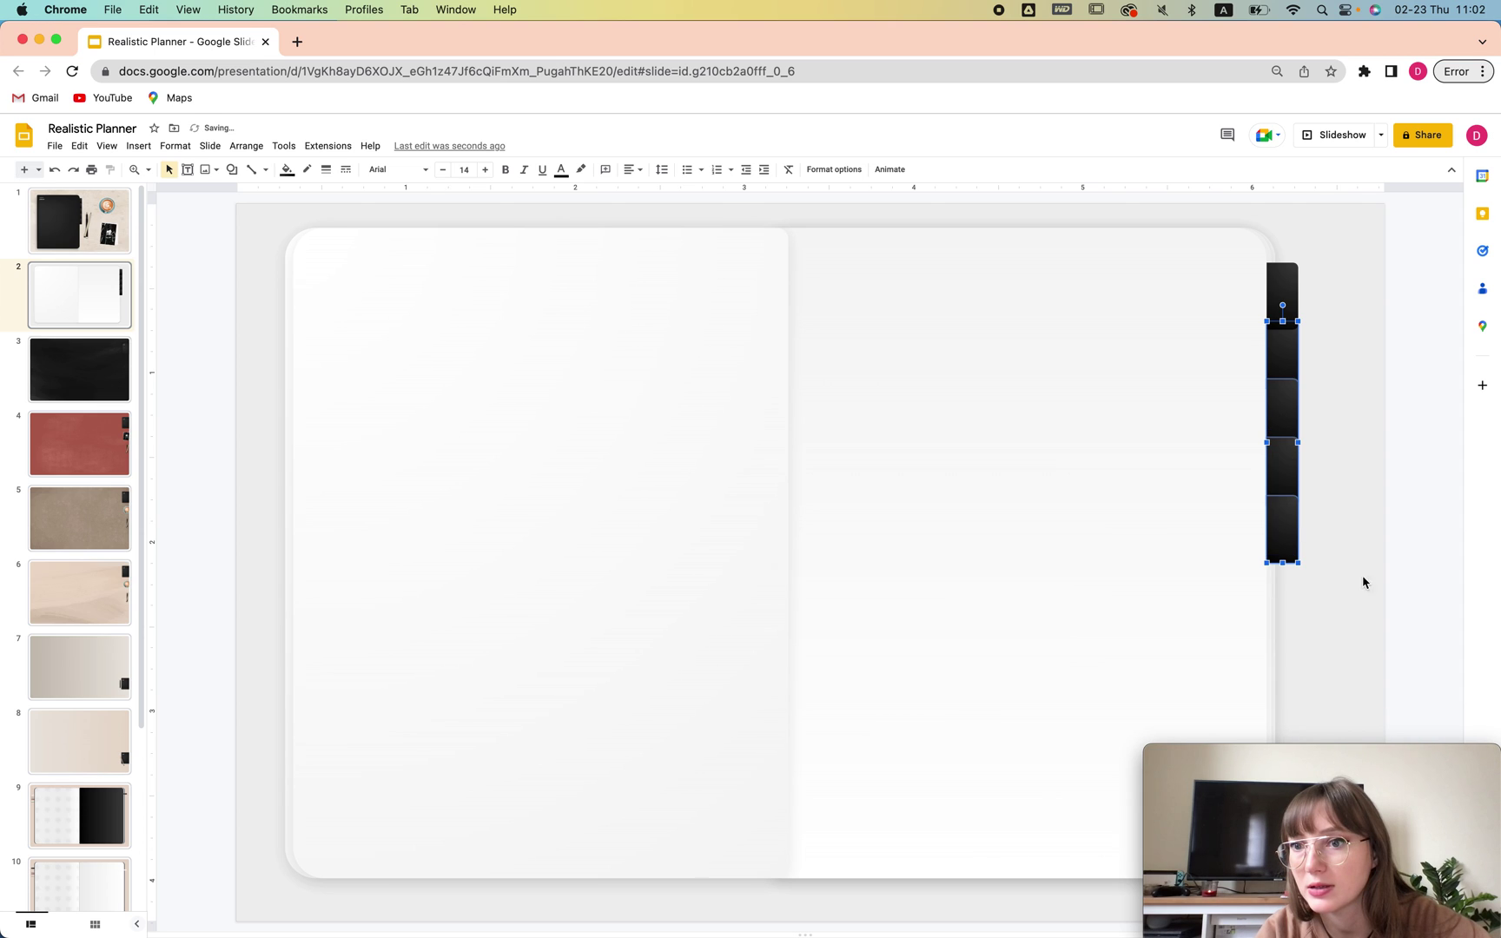
right_click(1278, 383)
mouse_move(1336, 560)
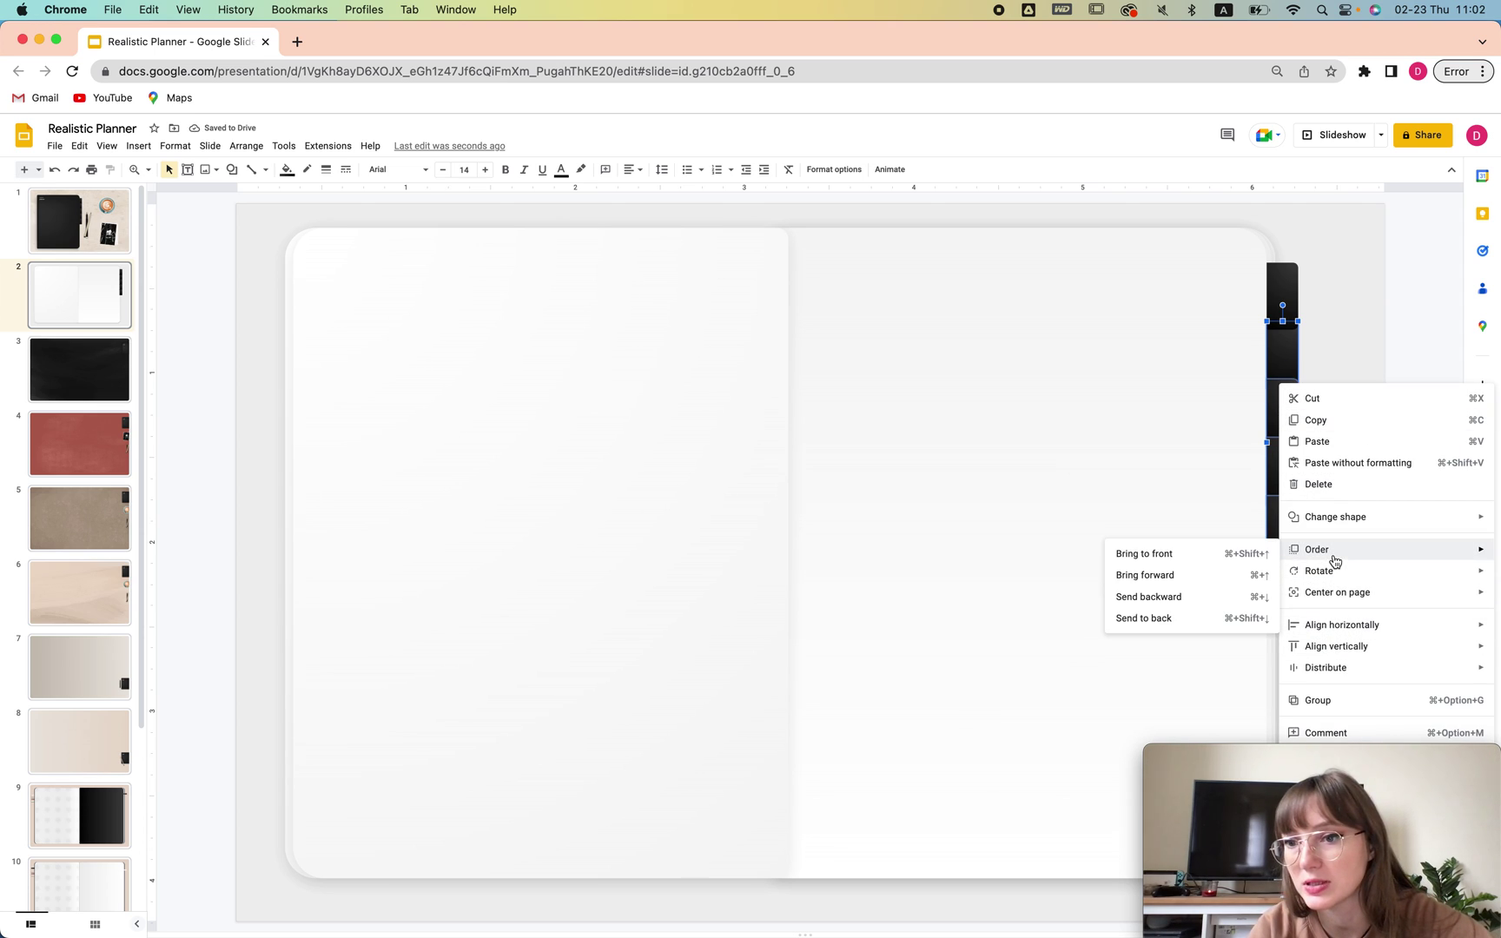
left_click(1236, 602)
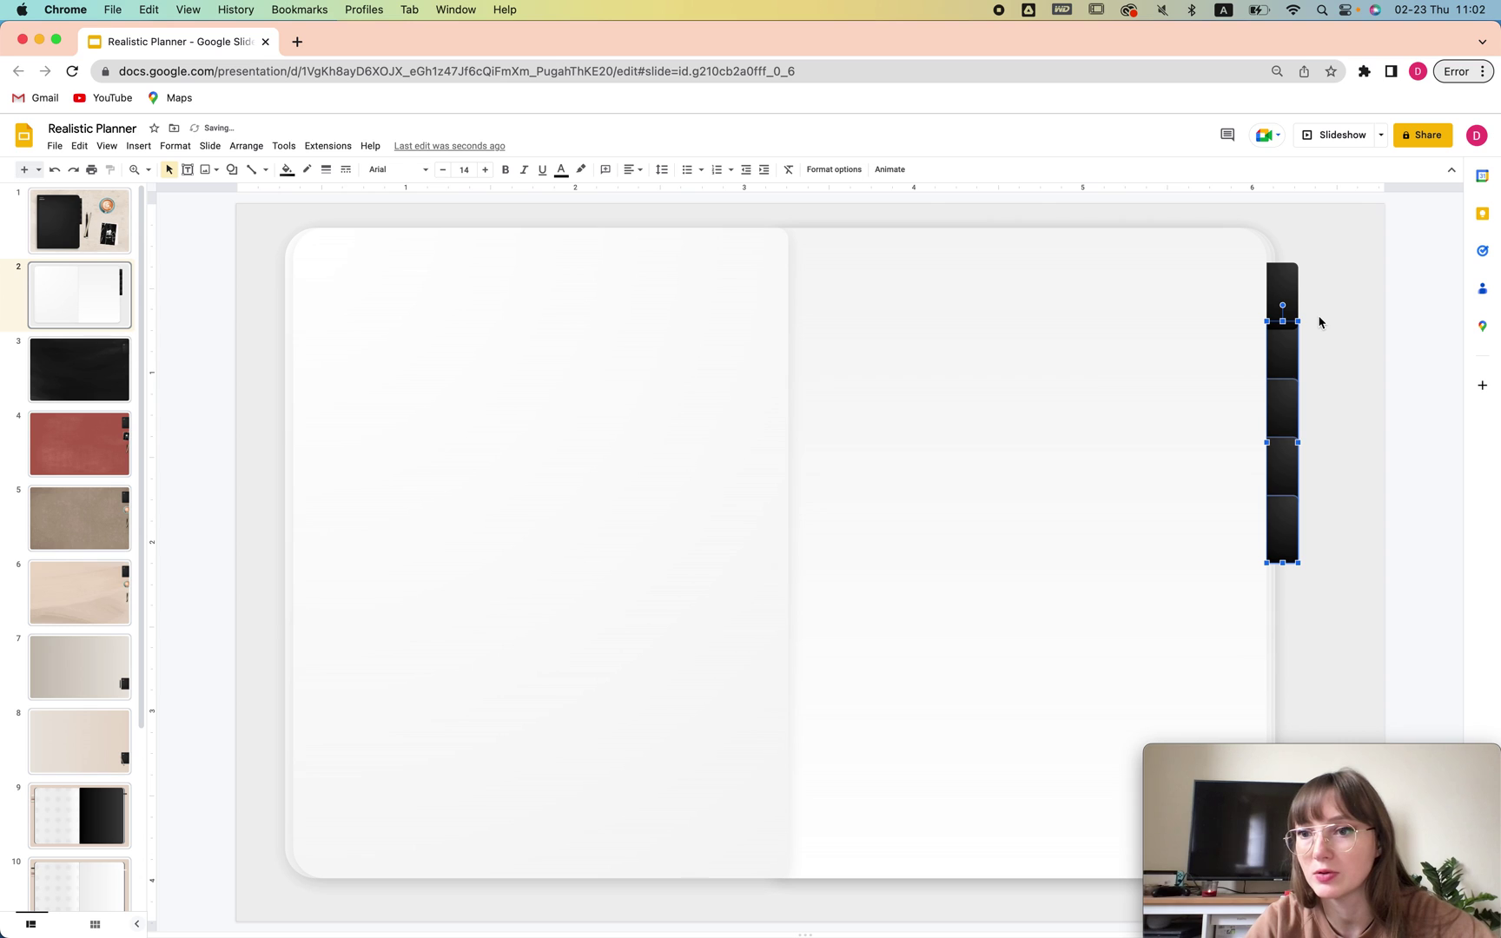
right_click(1281, 340)
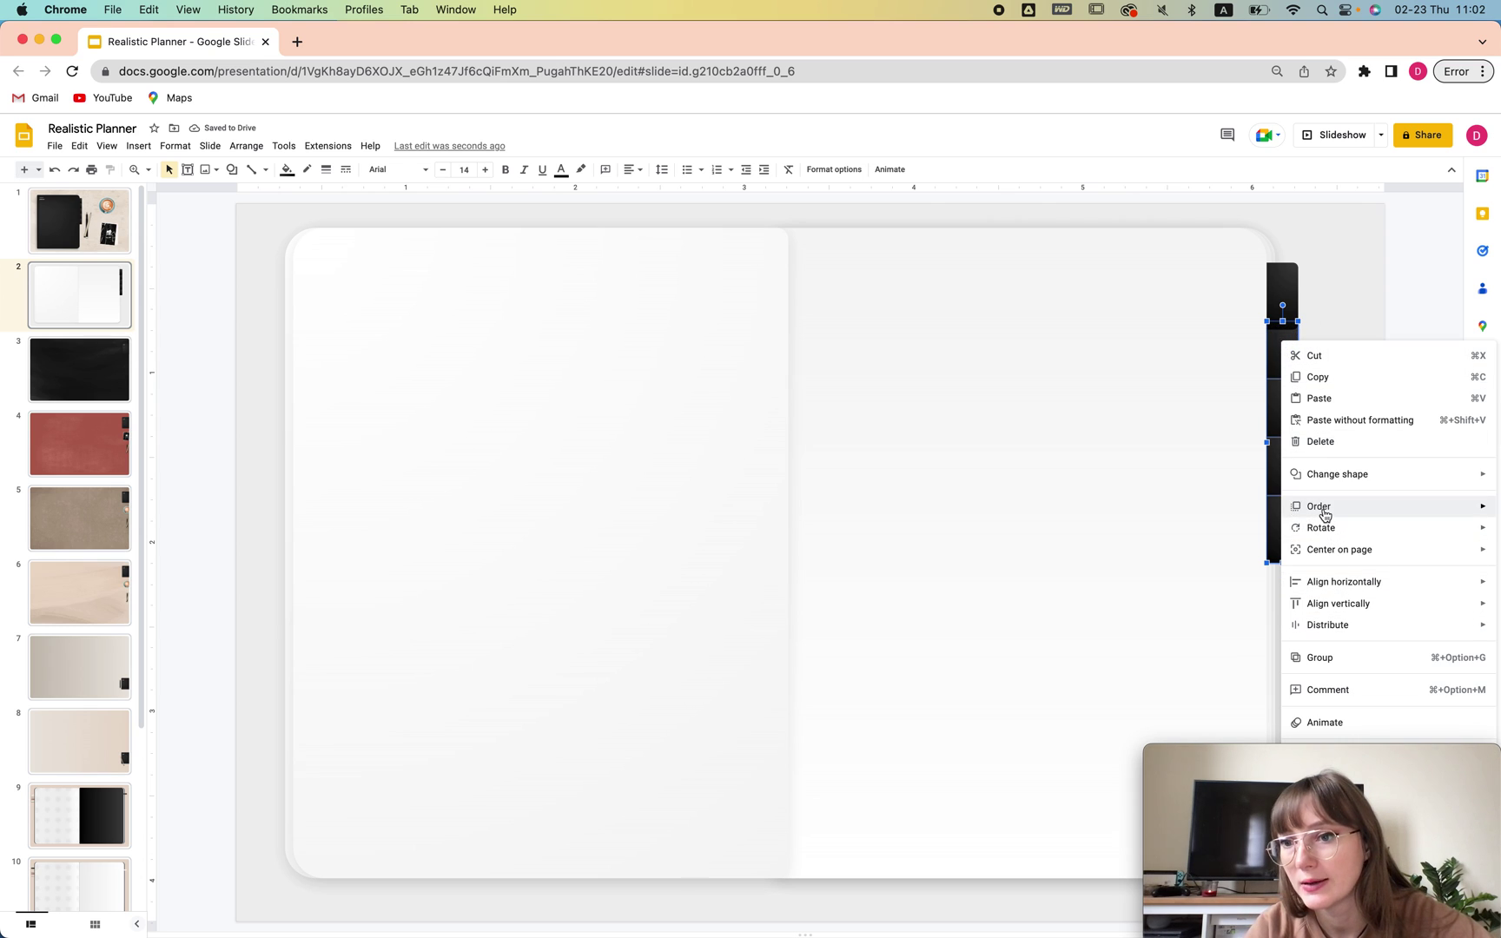
mouse_move(1325, 515)
left_click(1251, 556)
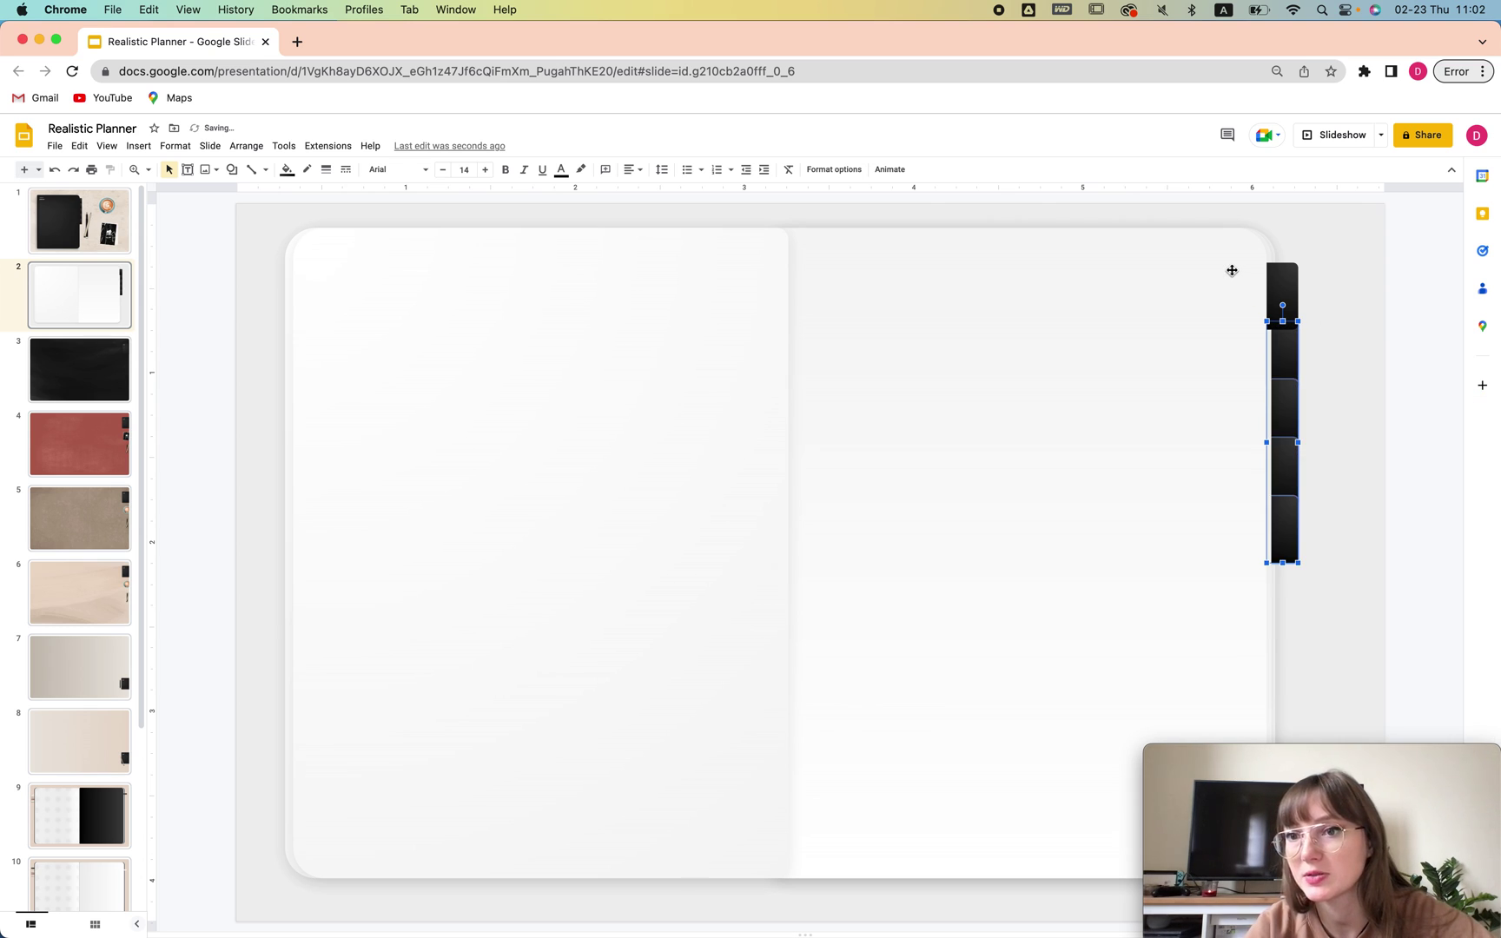
left_click(1329, 251)
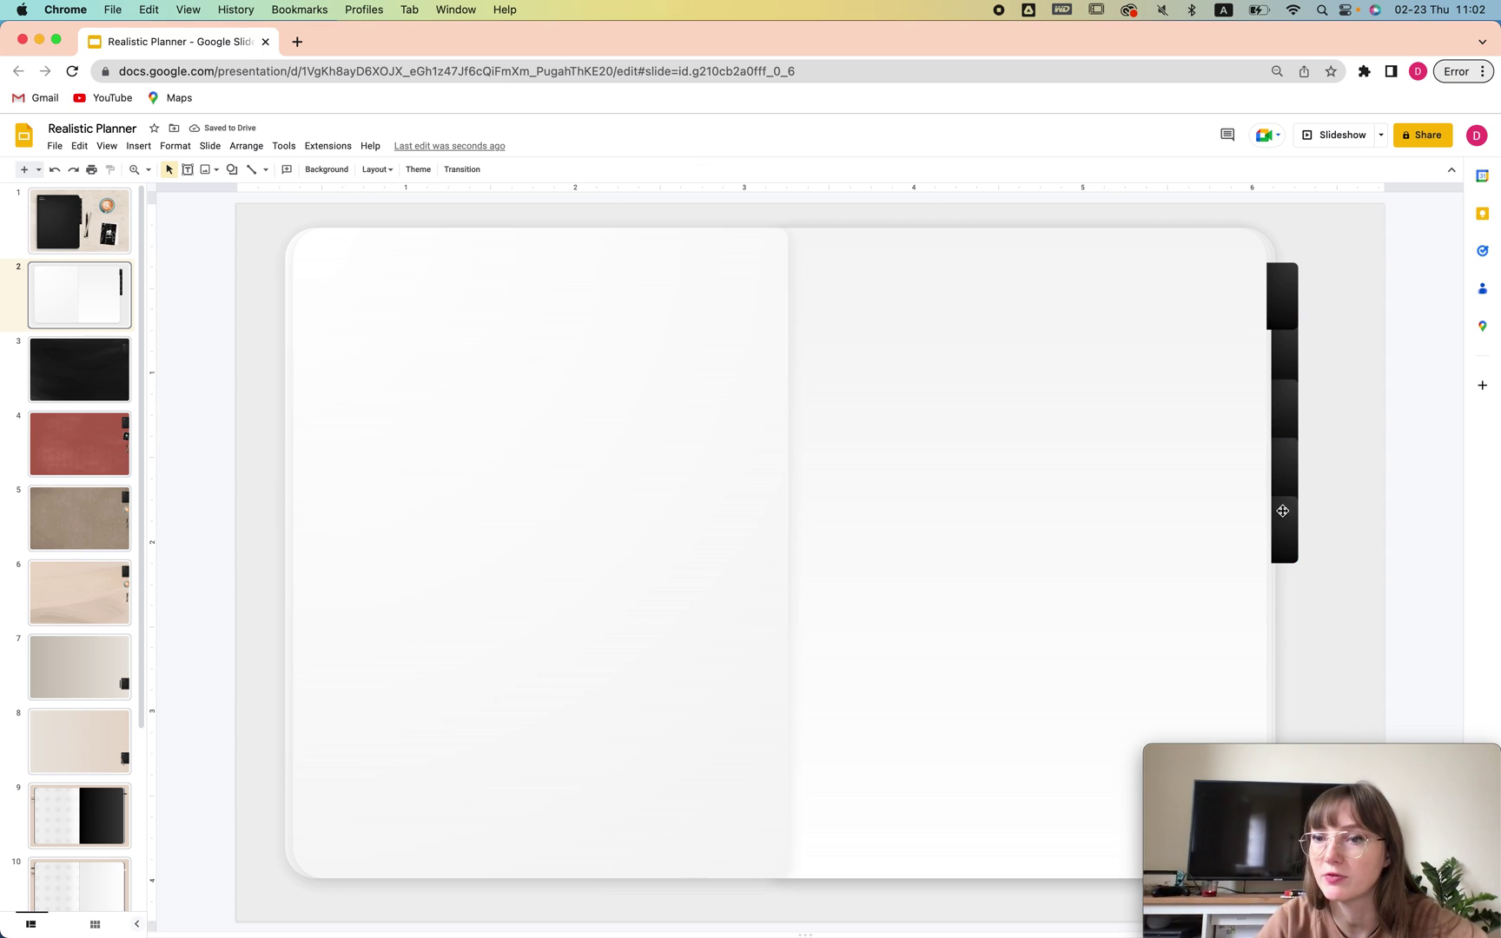
Try sending the three lowest tabs one level further back, behind the next stacked page
left_click(1293, 413)
left_click(1294, 473, "shift")
left_click(1290, 531, "shift")
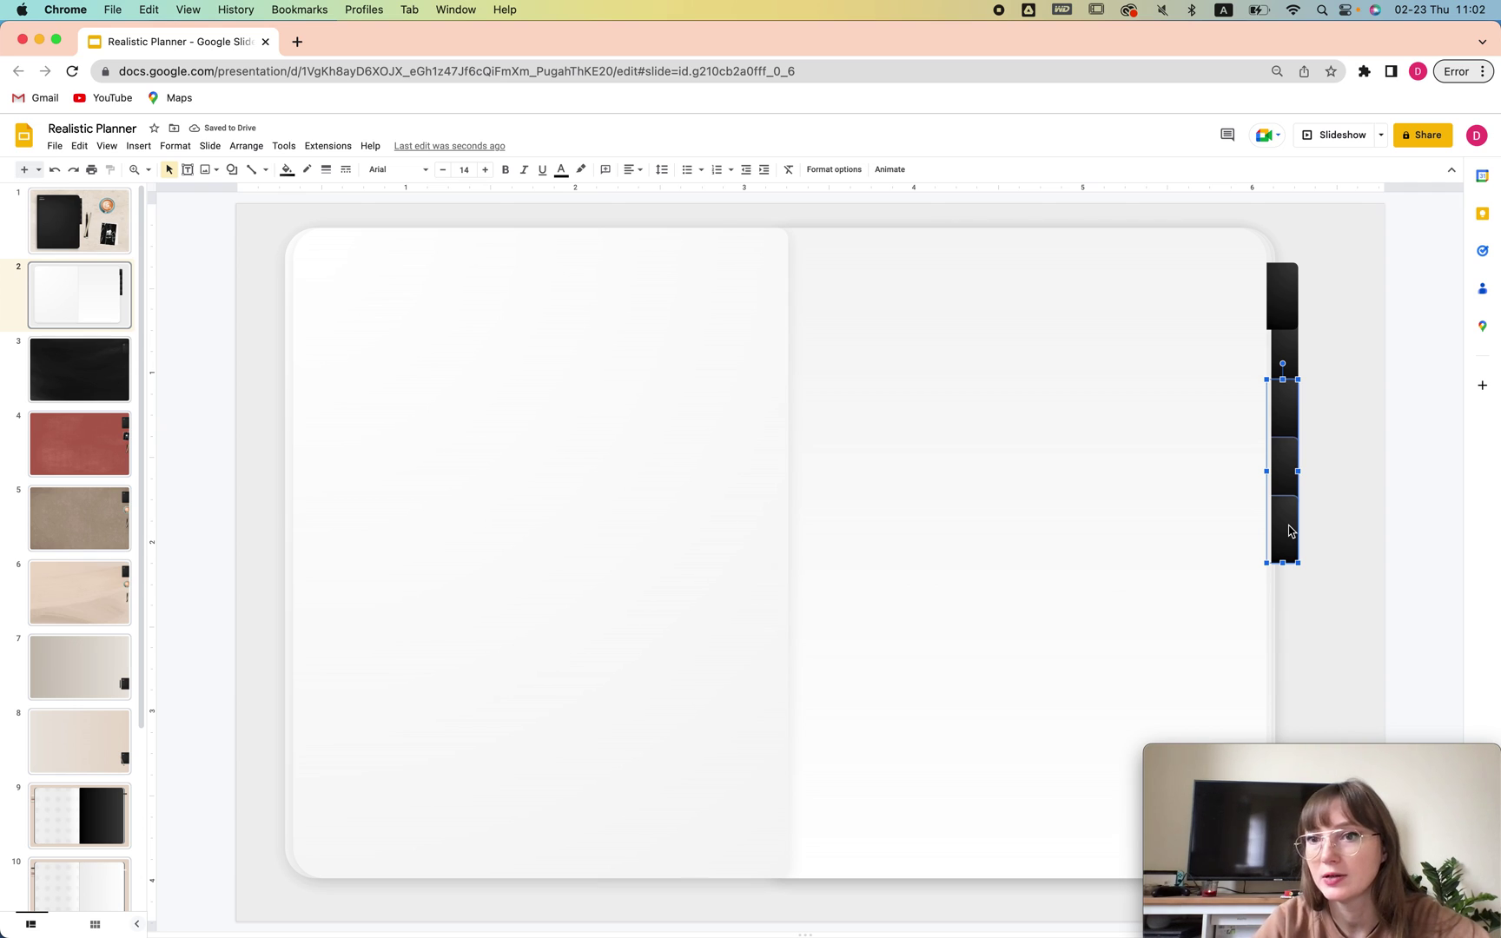
key("super+Down")
left_click(1342, 513)
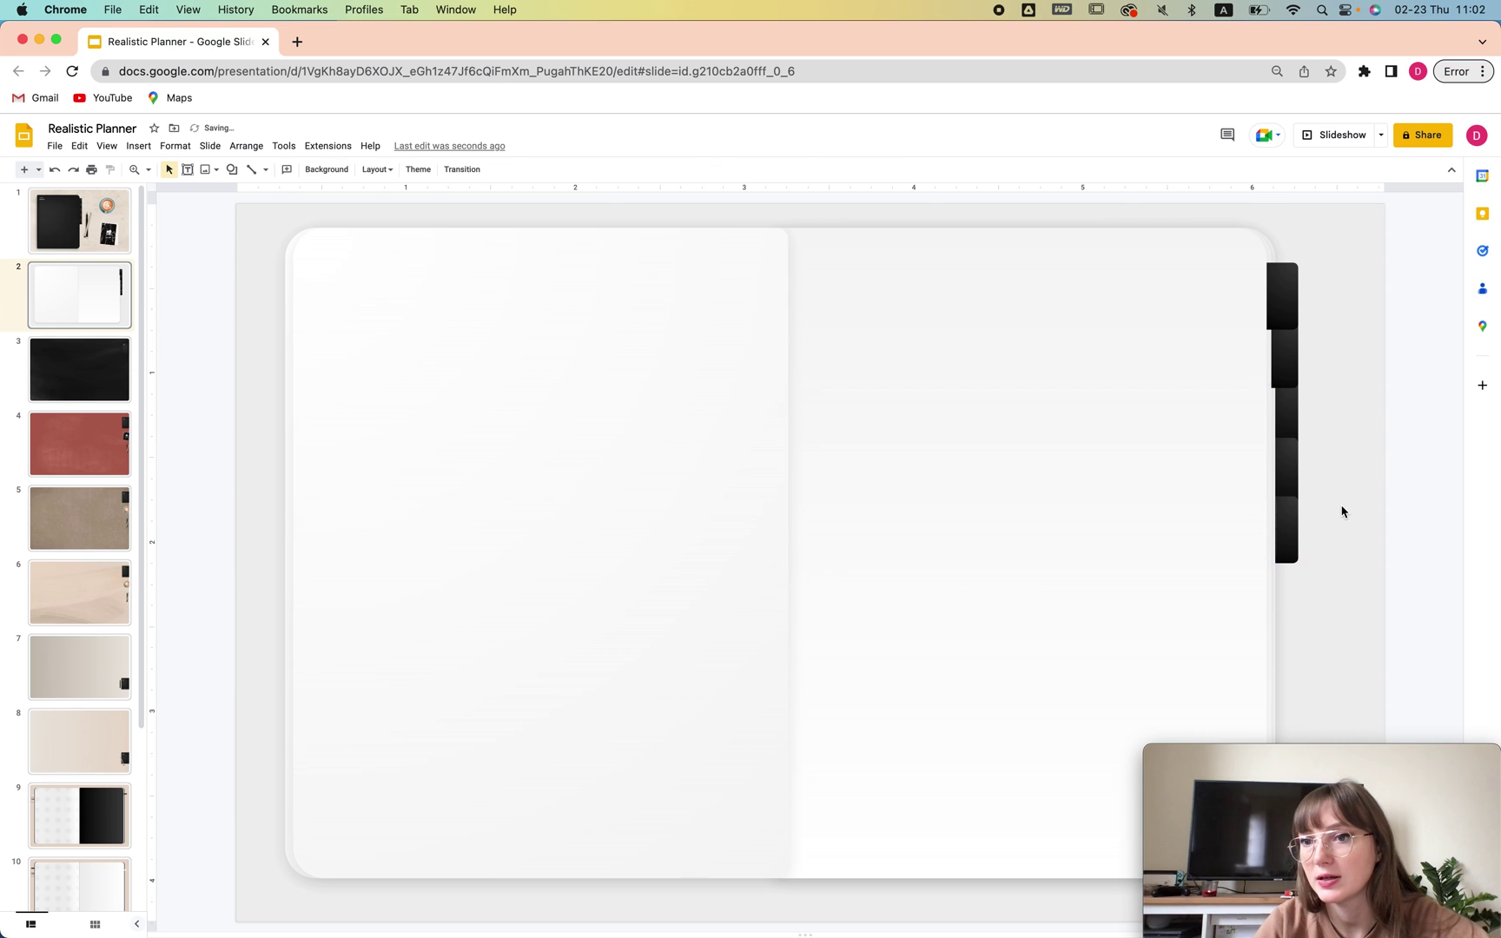
Undo the last layering change made to the three lowest tabs
left_click(1287, 472)
left_click(1291, 546)
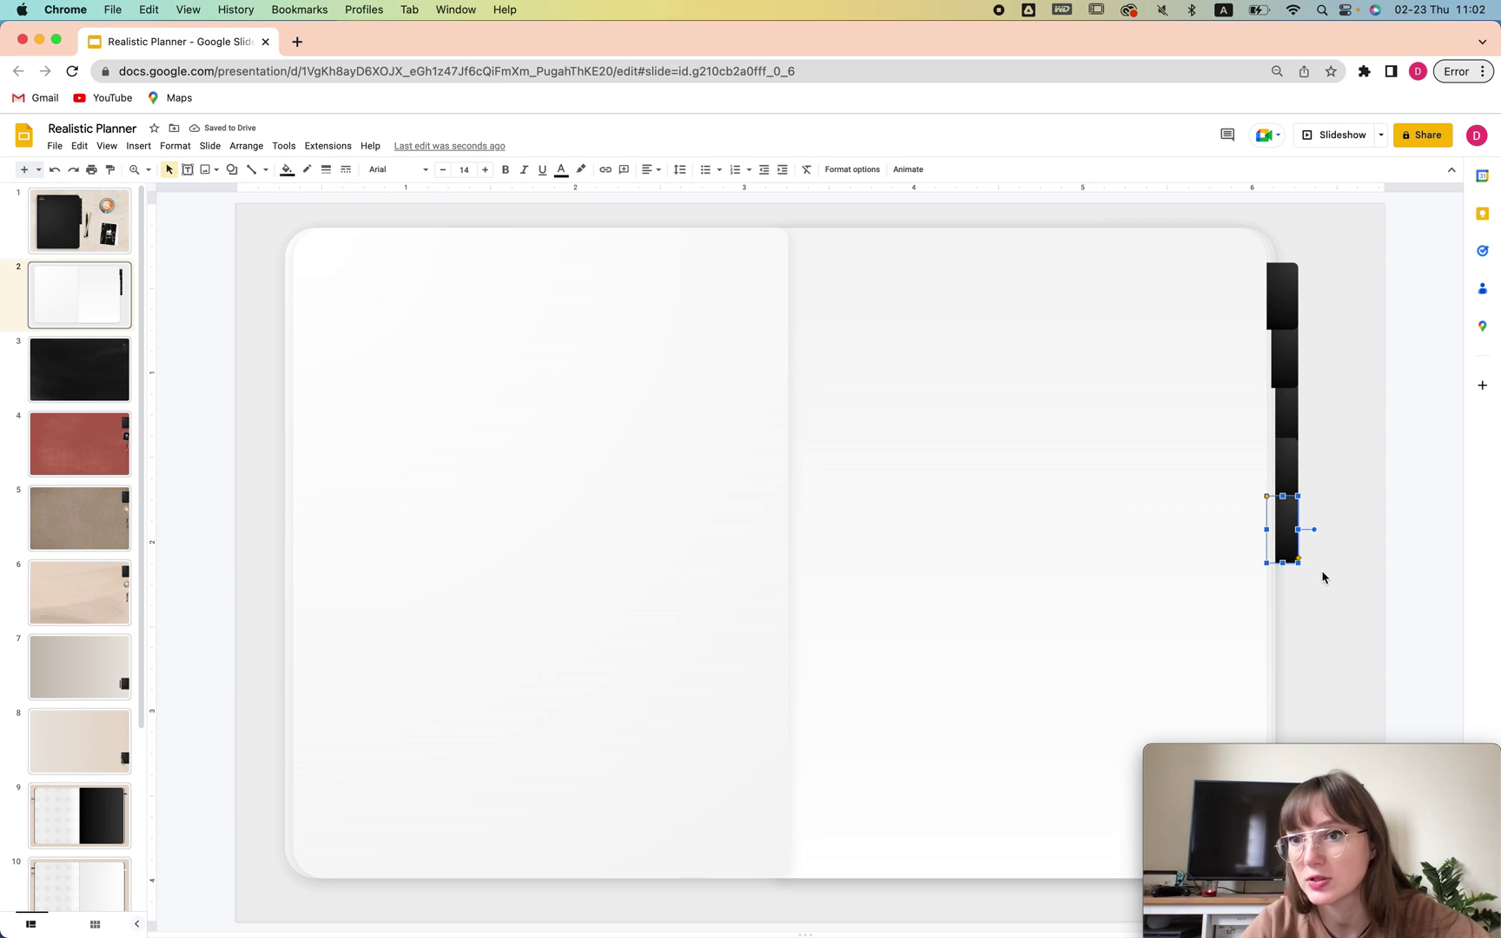
left_click(1350, 474)
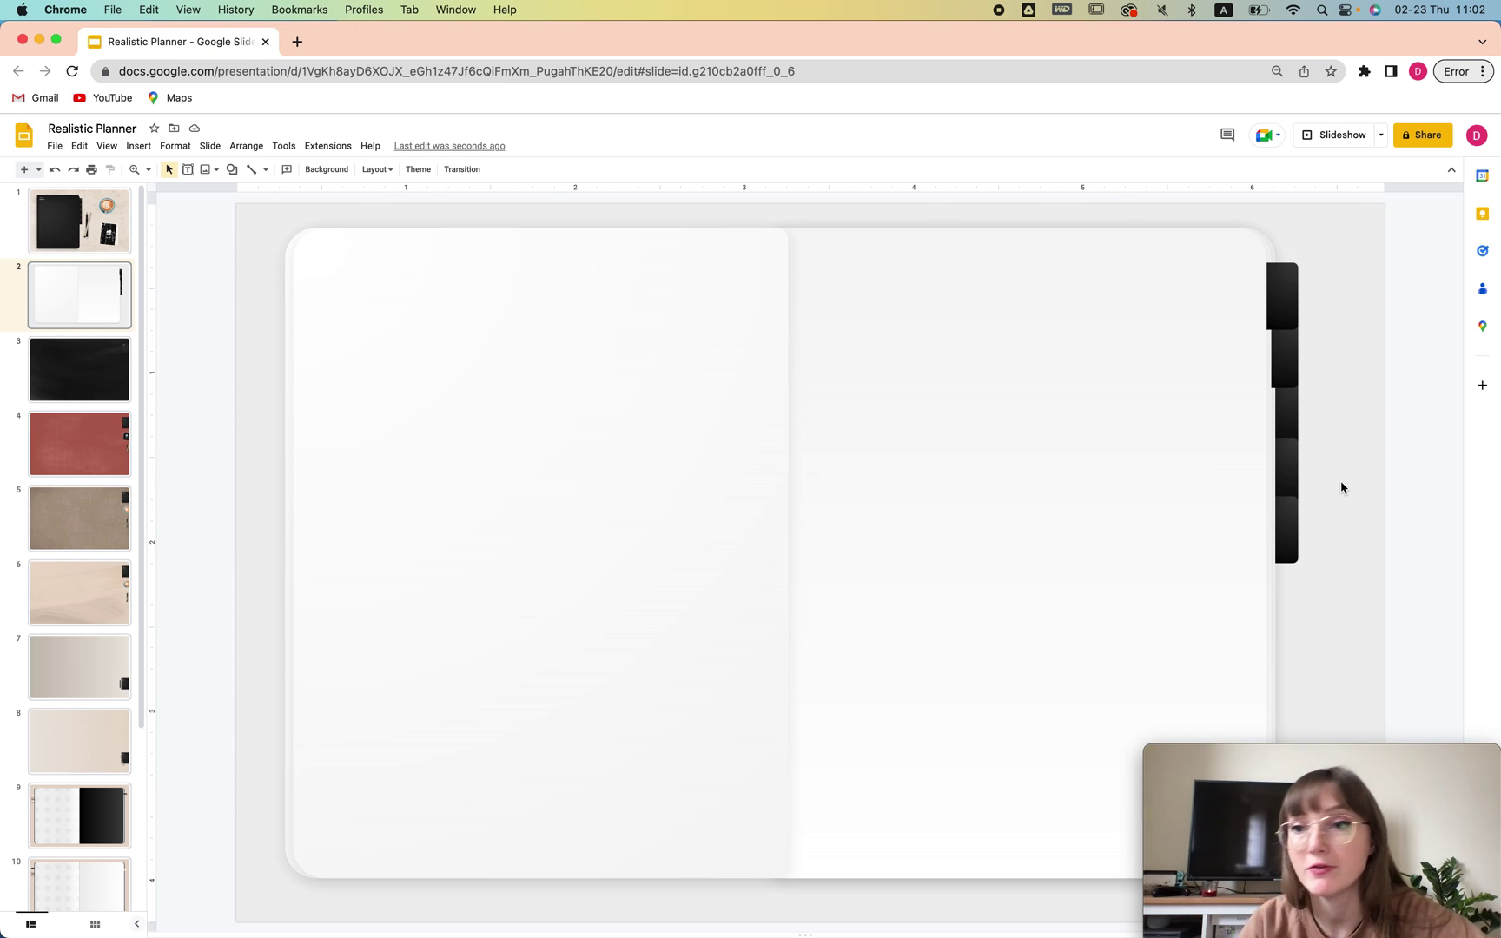
key("super+z")
left_click(1353, 454)
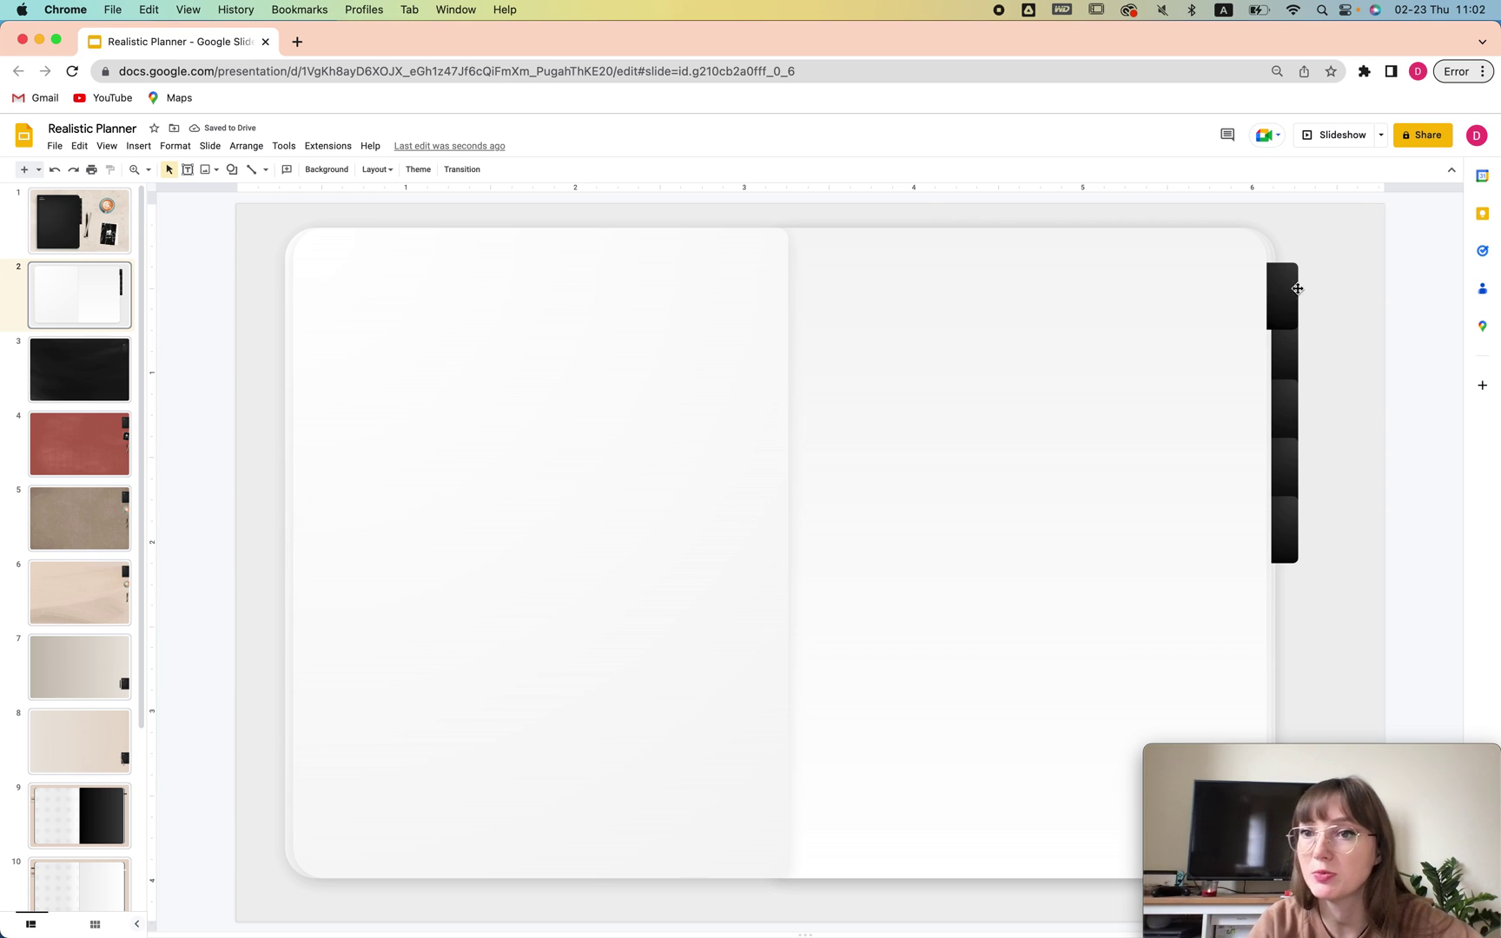
left_click(1287, 284)
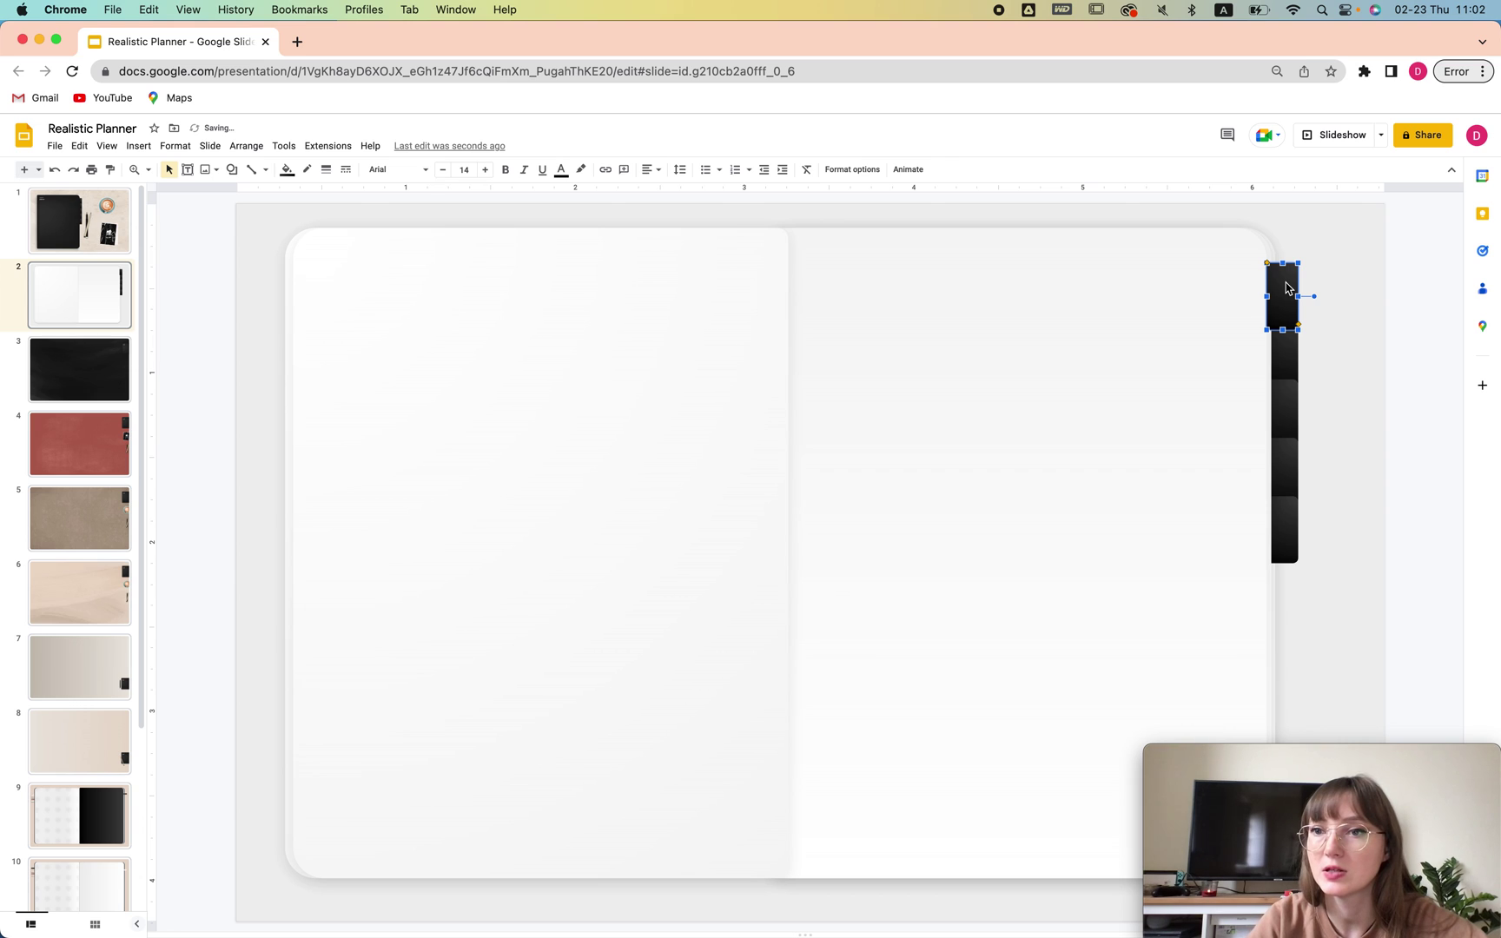
left_click(1340, 238)
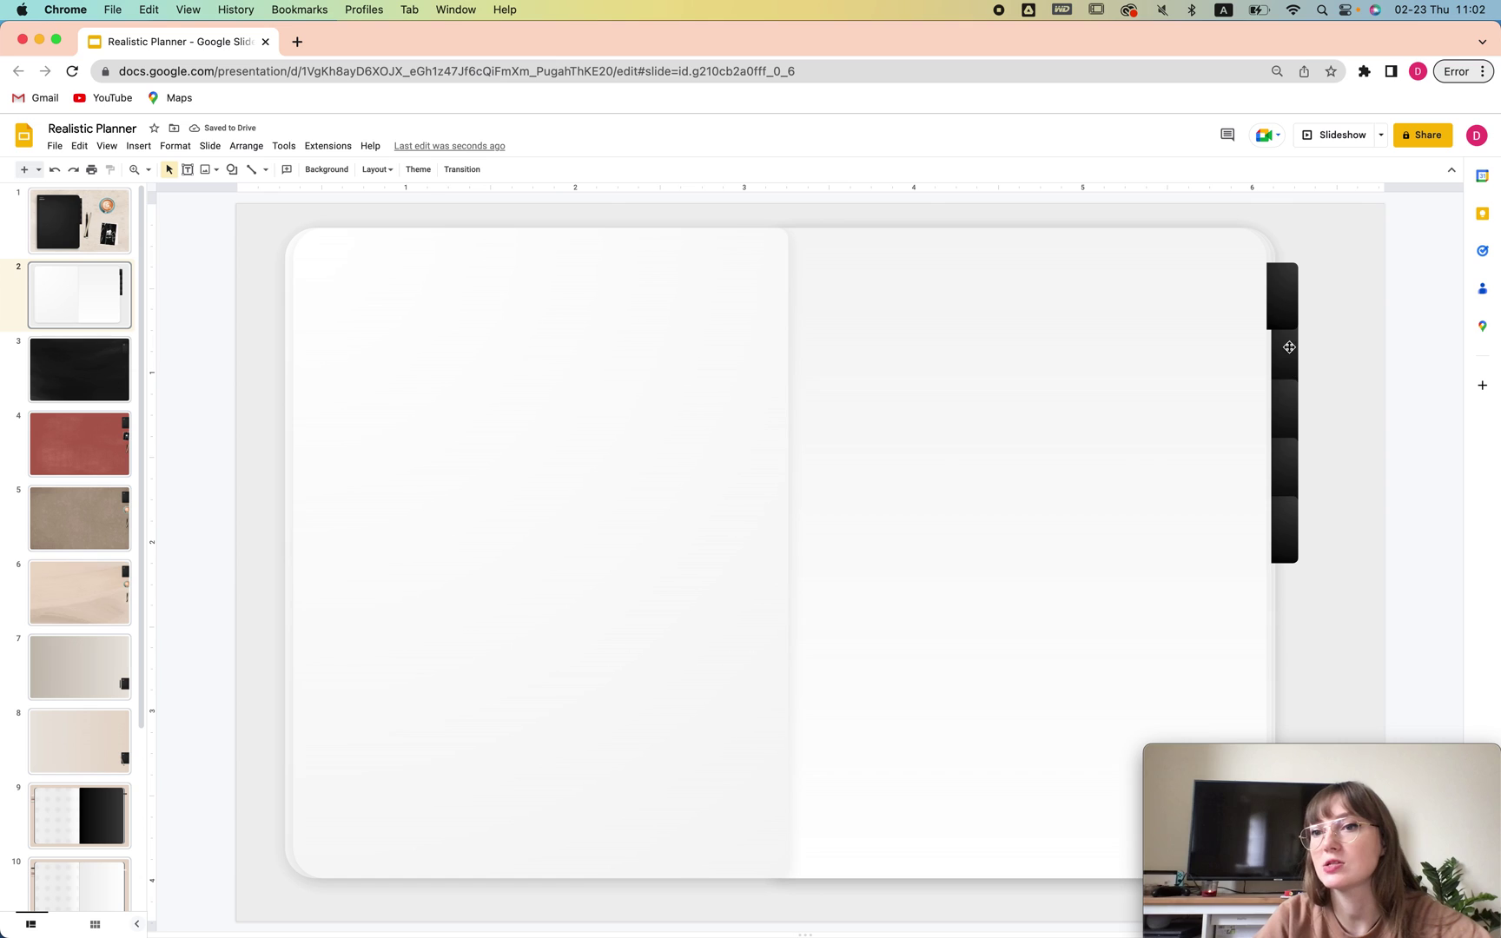
Duplicate slide 2 with its page spread and side tabs
left_click(103, 315)
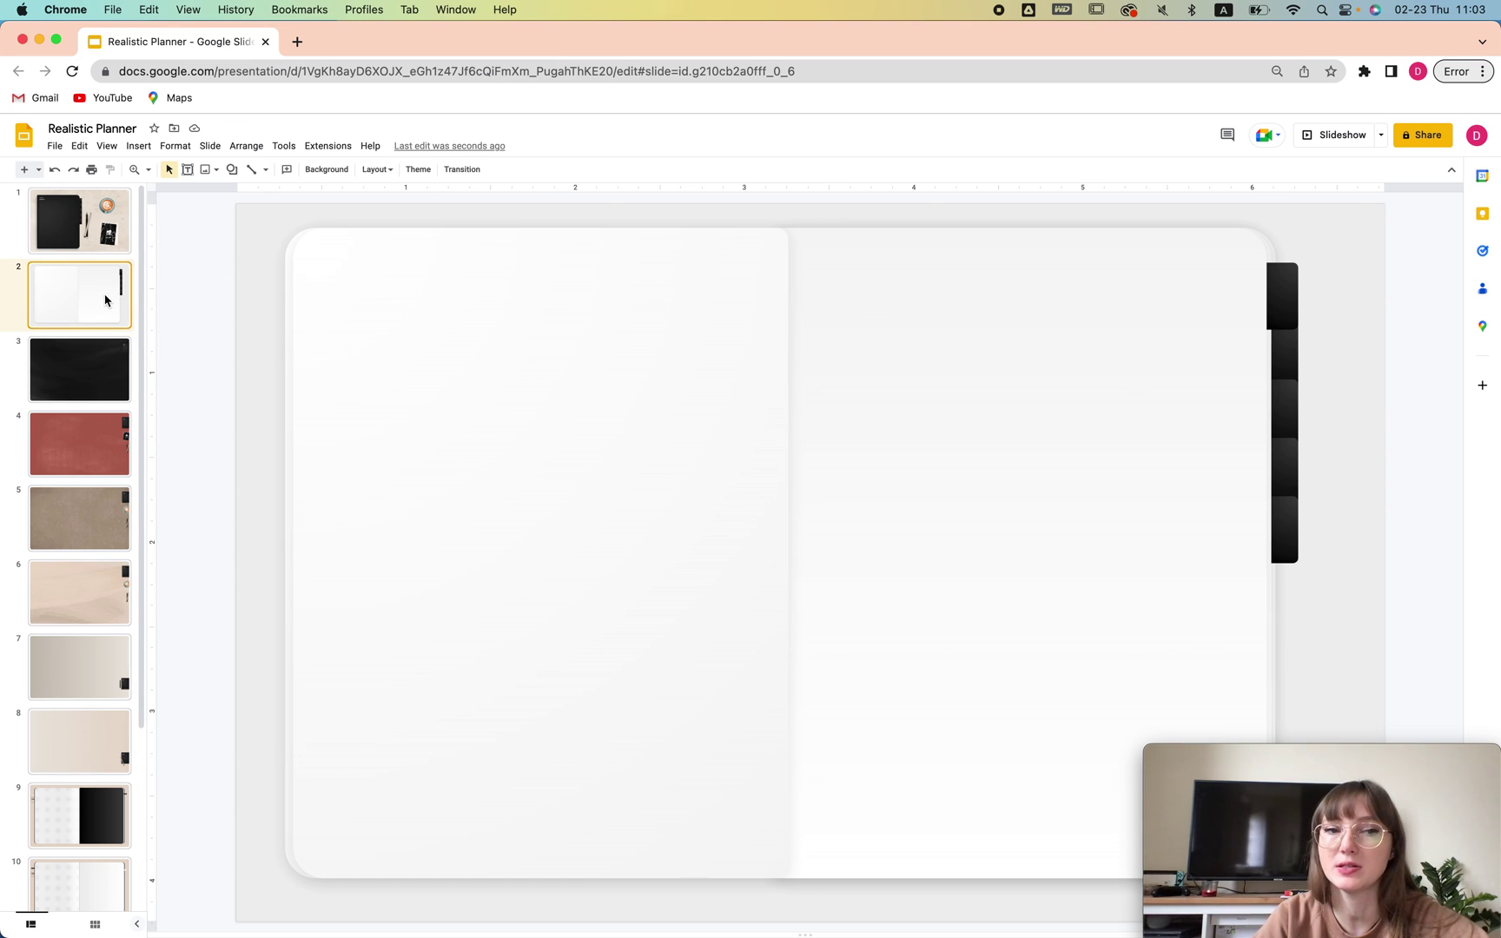
key("super+d")
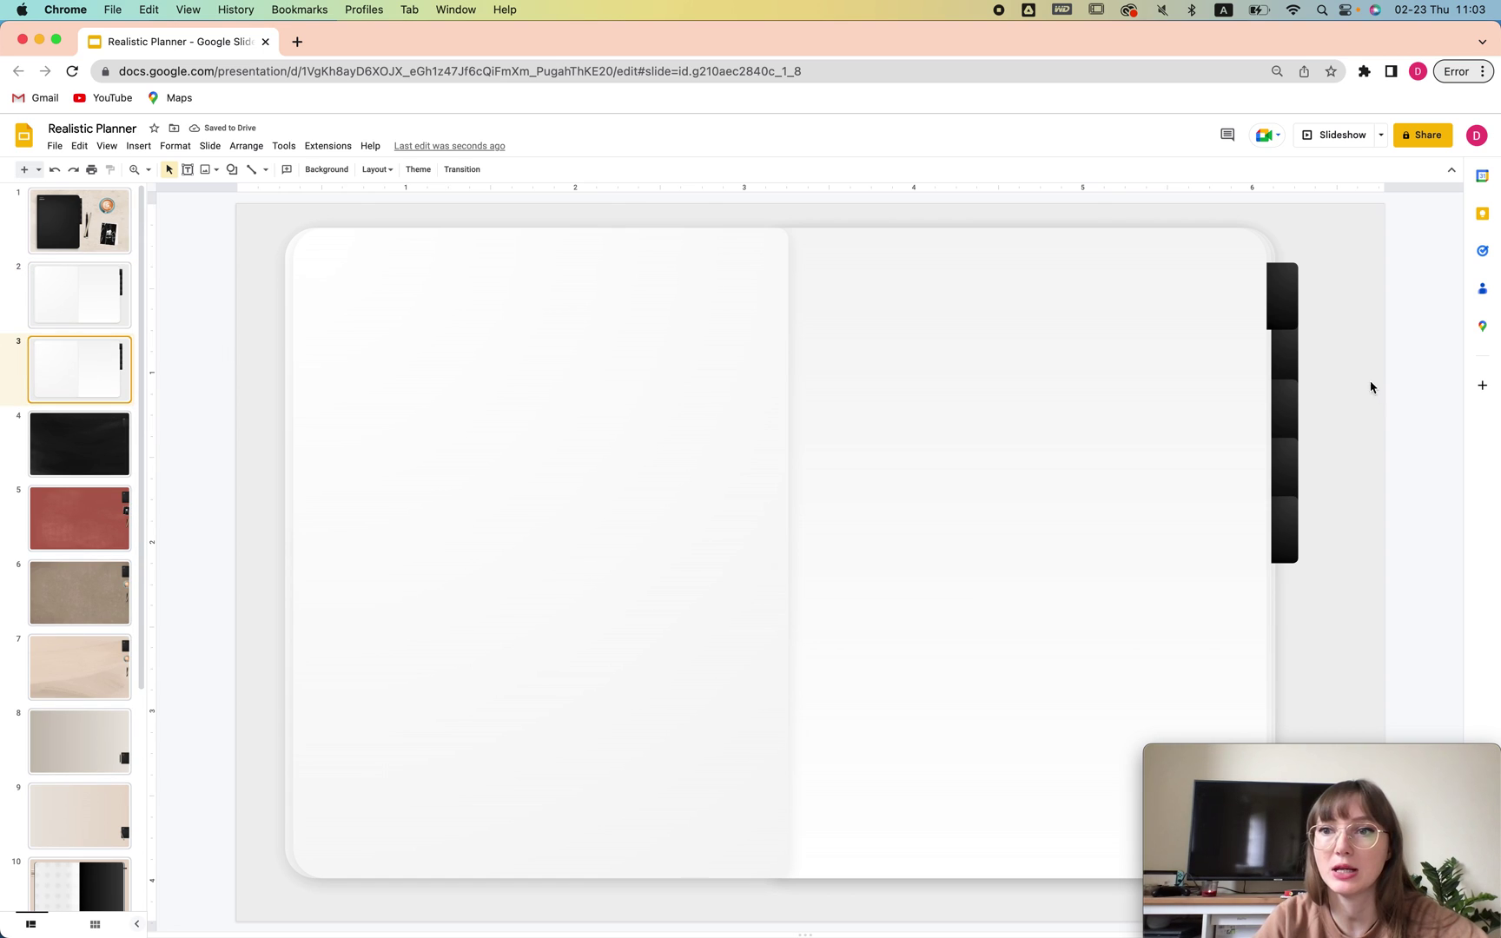
left_click(1286, 294)
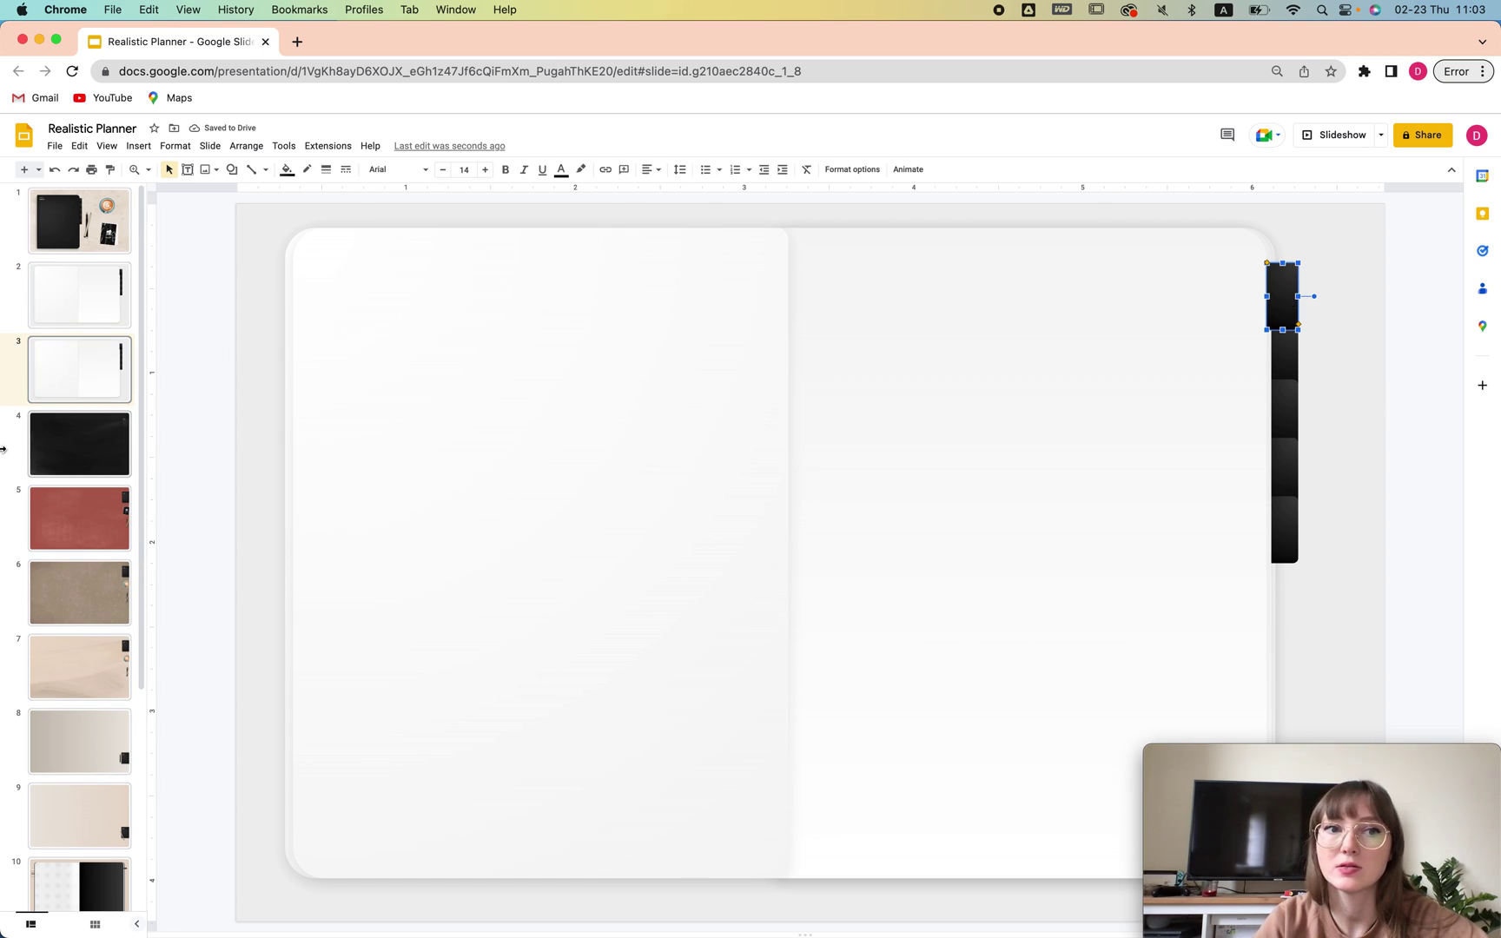
Move slide 2's top tab to the left page's outer edge at the same height and flip it so its rounded corners face outward
left_click(51, 292)
left_click(1294, 298)
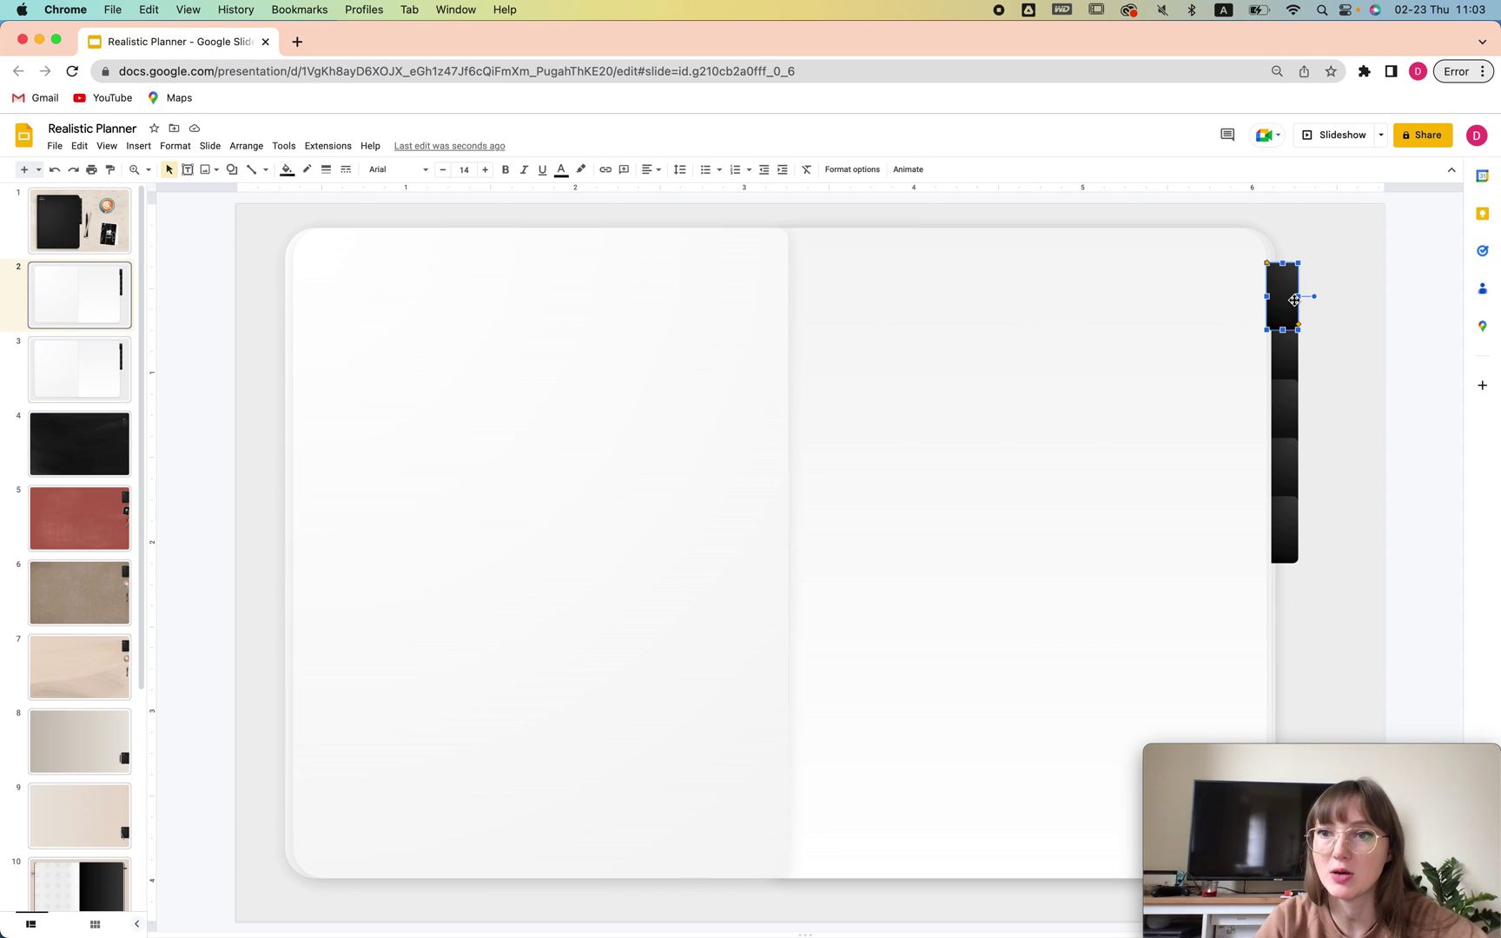
left_click_drag(1291, 297, 312, 305)
left_click_drag(395, 280, 307, 280)
right_click(307, 280)
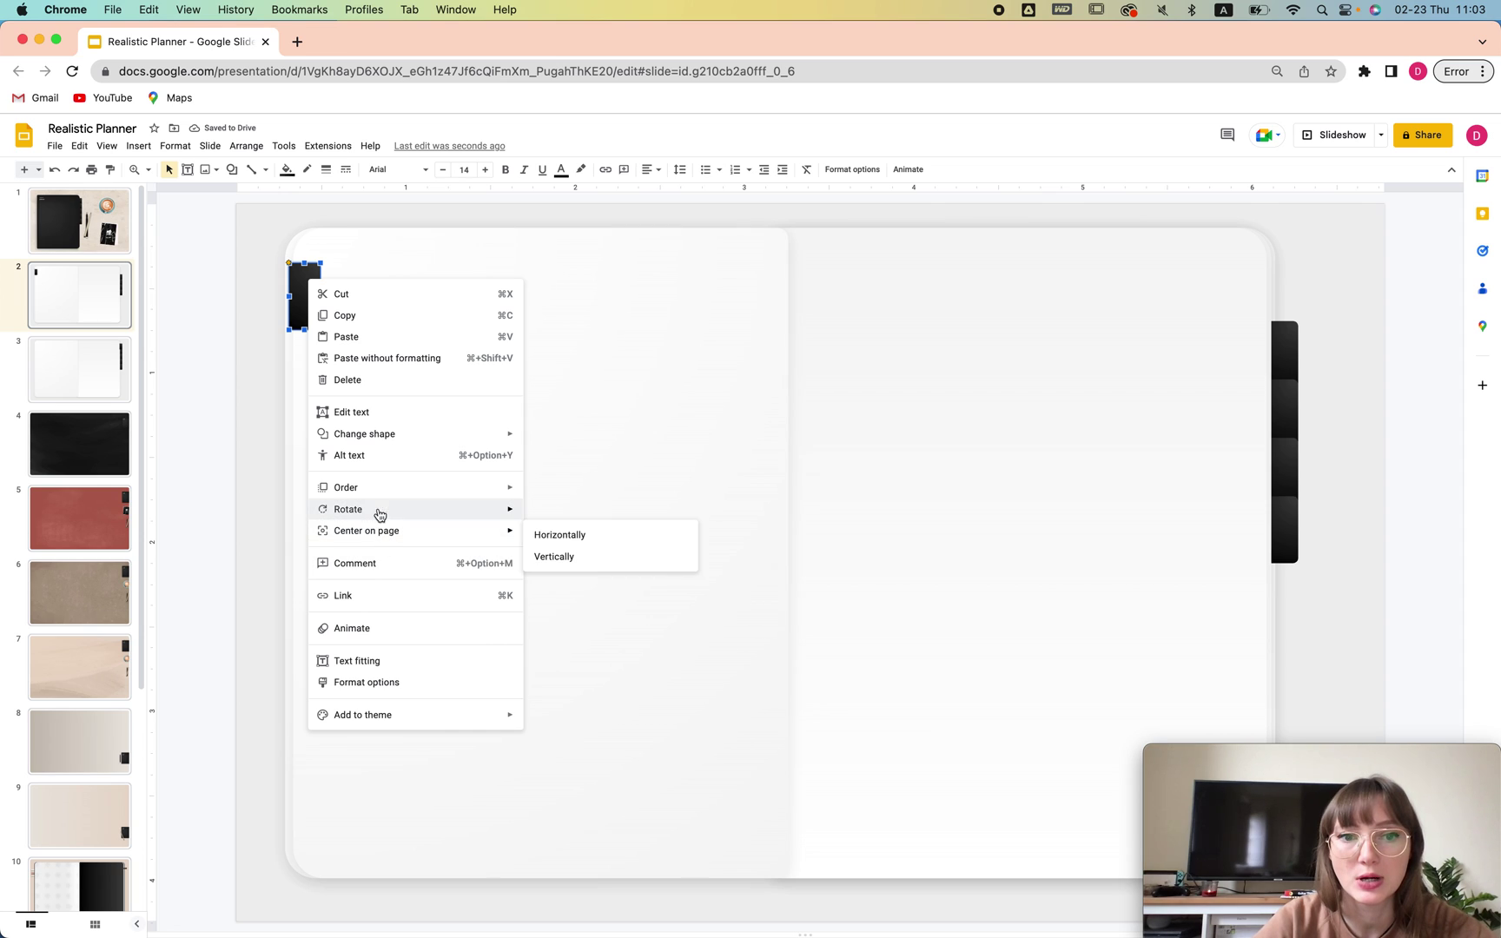
mouse_move(377, 515)
left_click(590, 556)
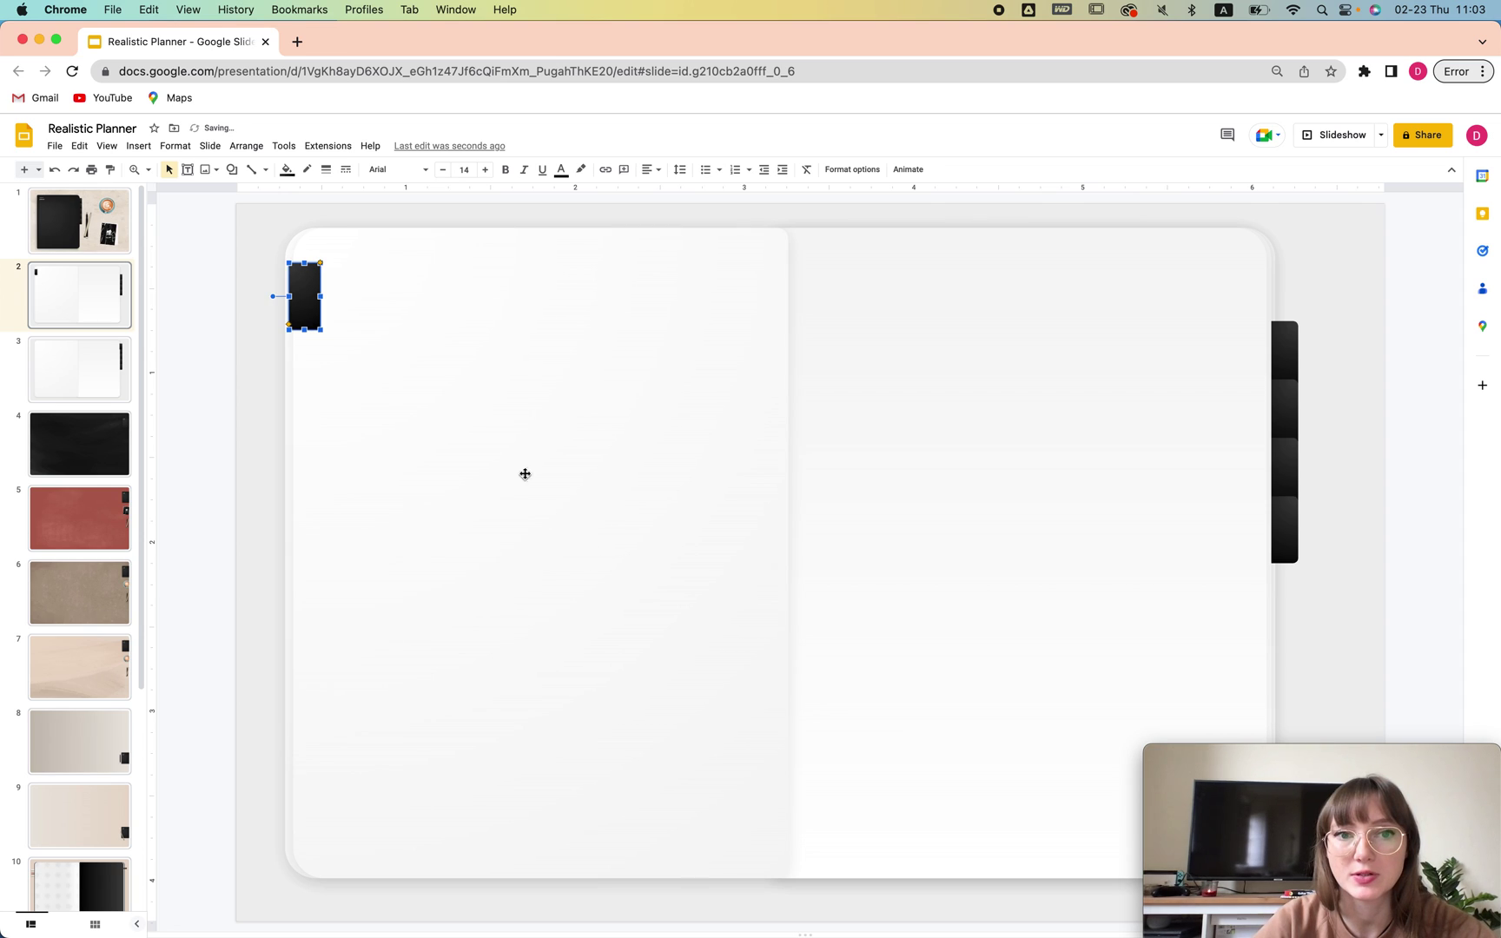
Nudge the flipped tab outward until its inner edge lines up with the front left page's outer edge
left_click(337, 283)
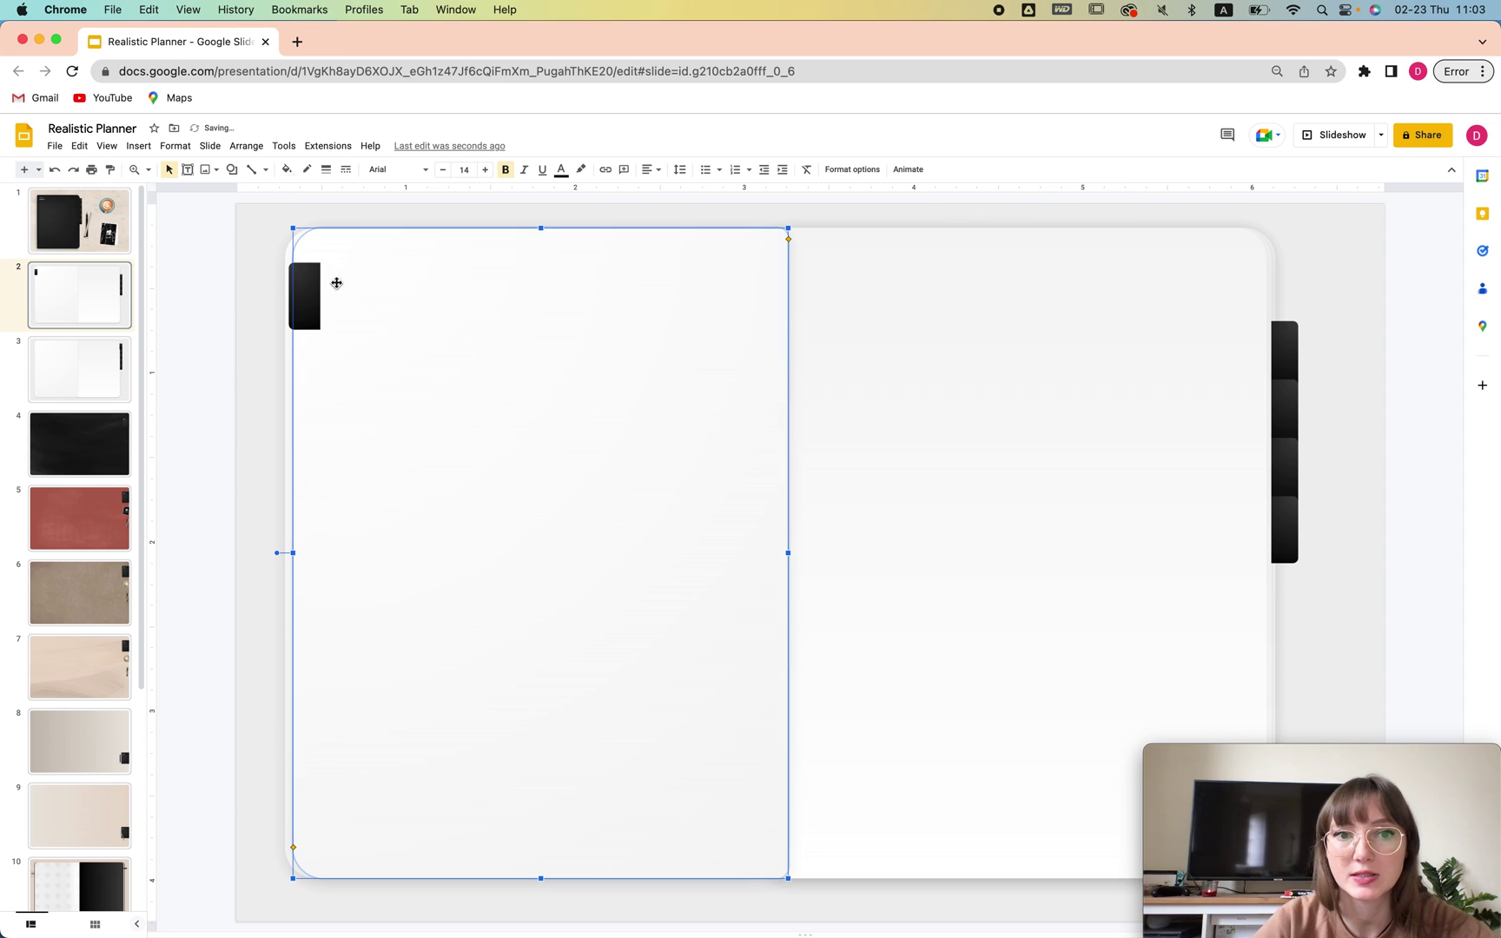
left_click(274, 283)
left_click(306, 281)
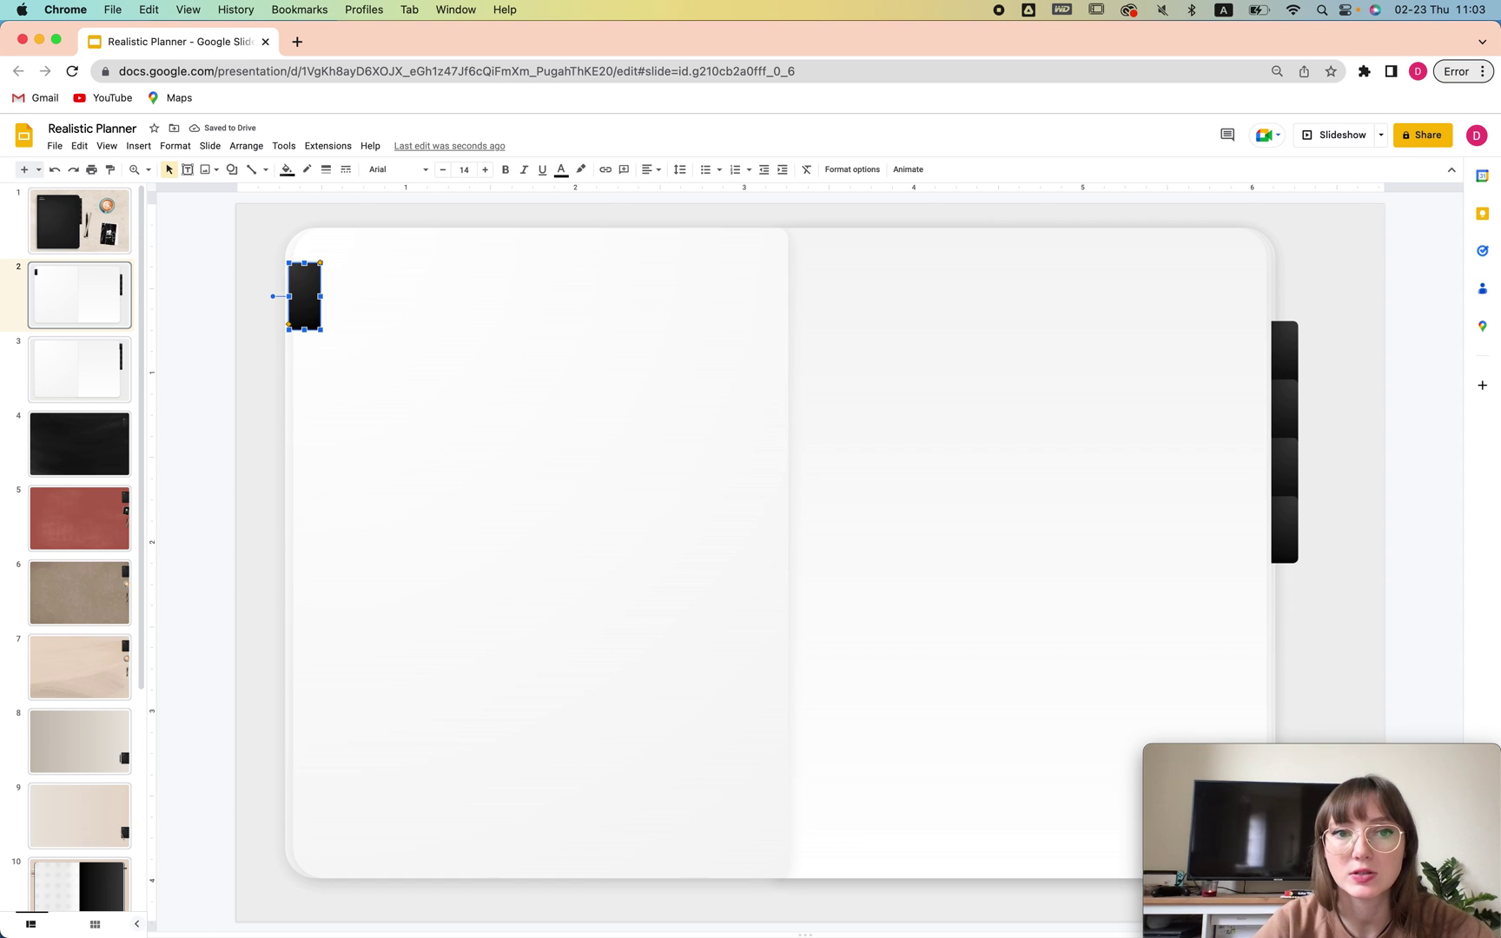
key("Left")
key("Left")
key("Left")
key("Left")
key("Left")
key("Left")
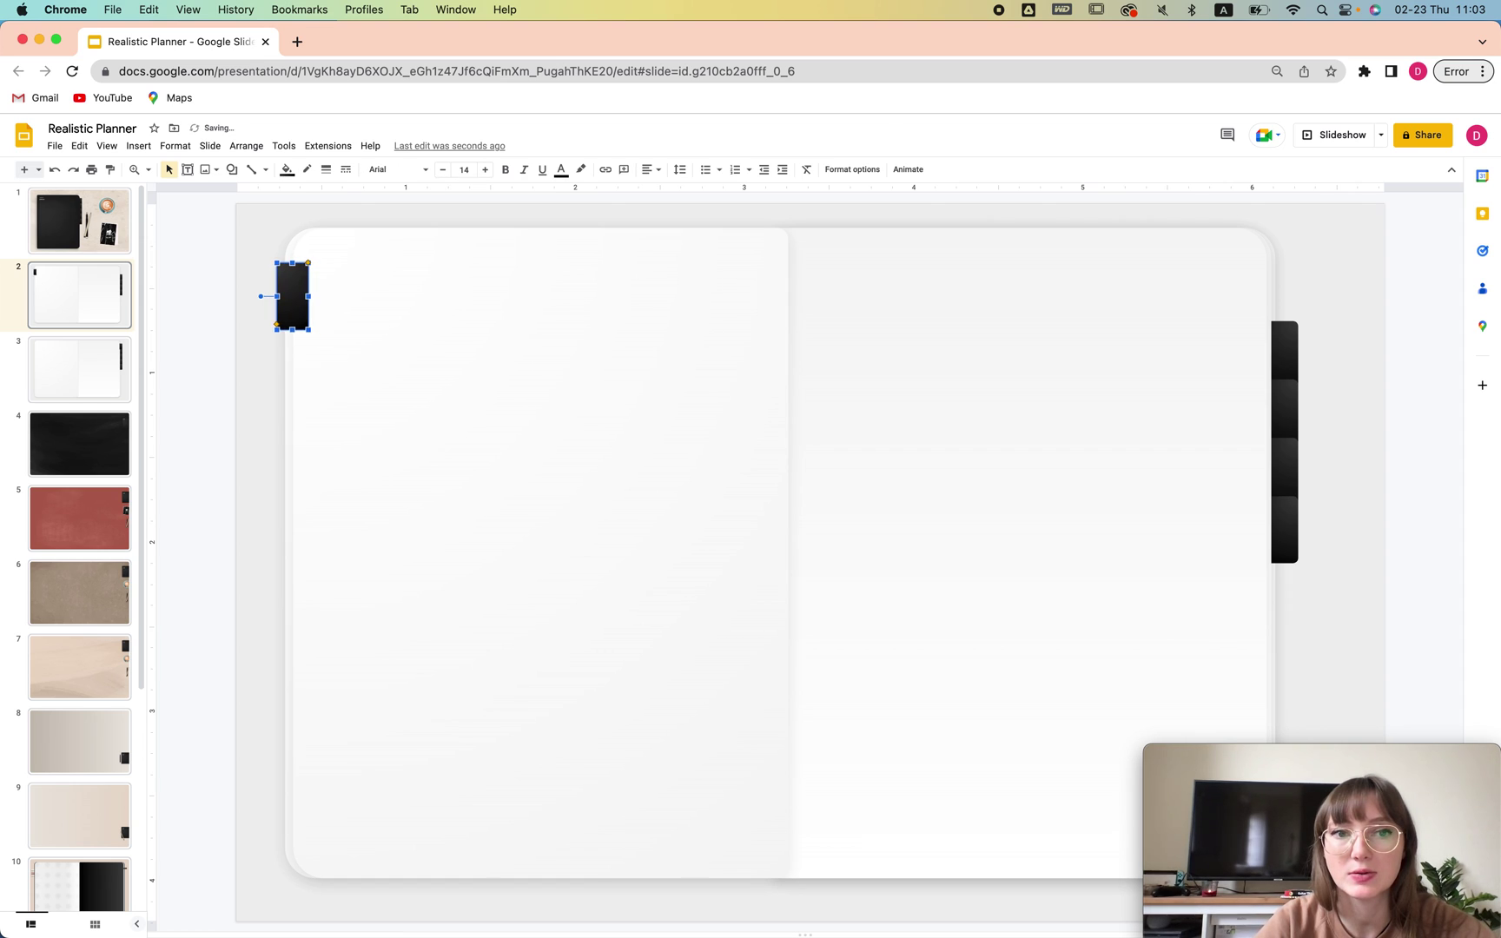
key("Left")
key("Left")
key("Left")
key("Left")
key("Left")
key("Left")
key("Left")
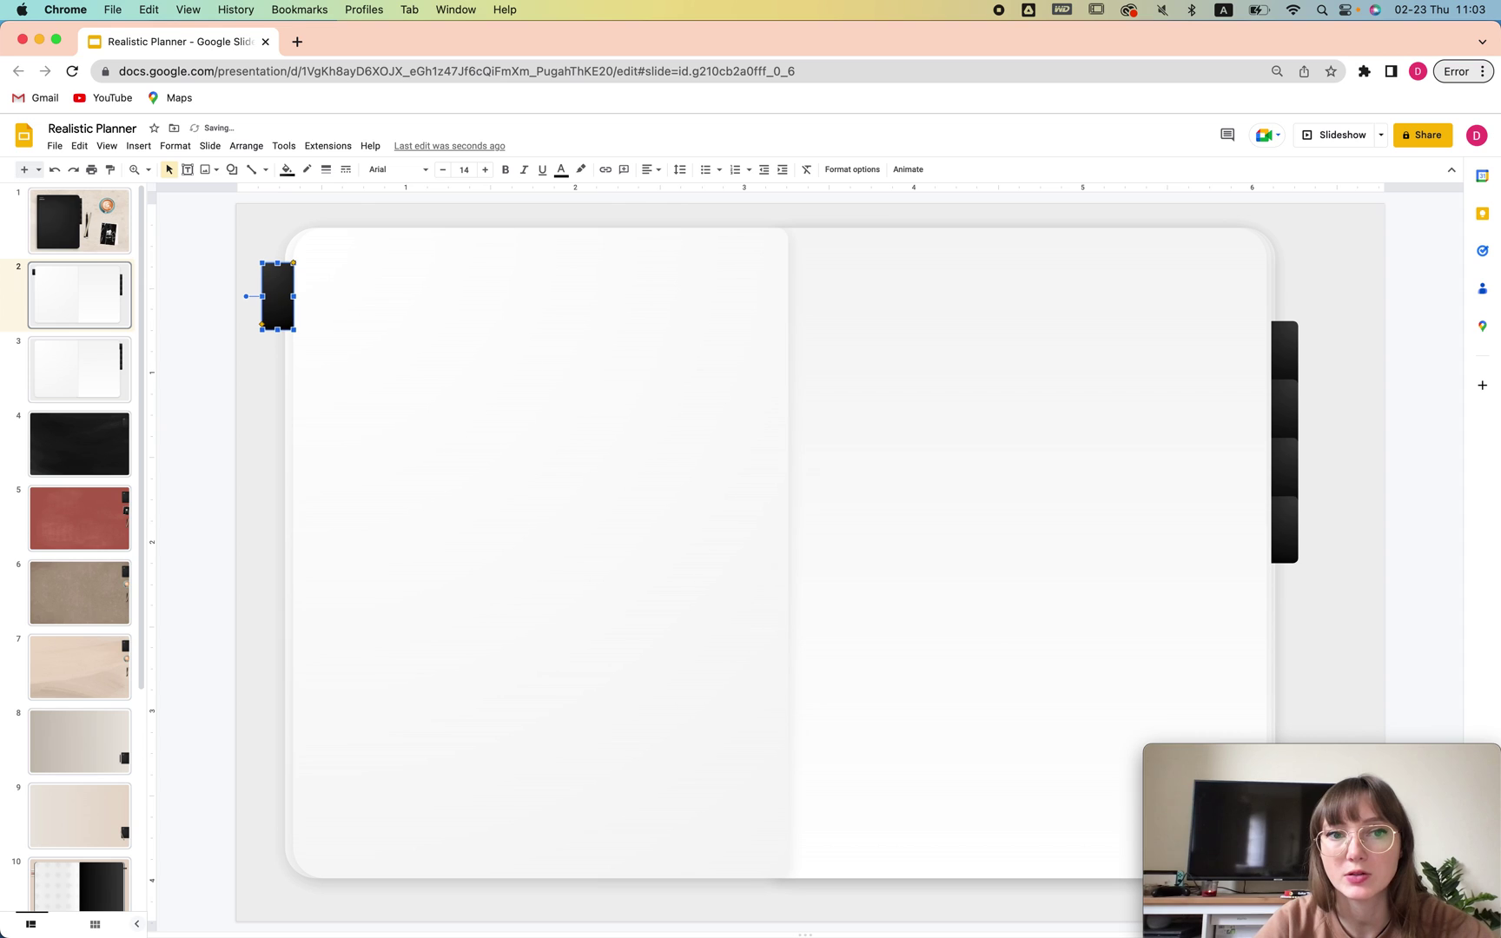
key("Left")
key("Left")
key("Right")
key("Right")
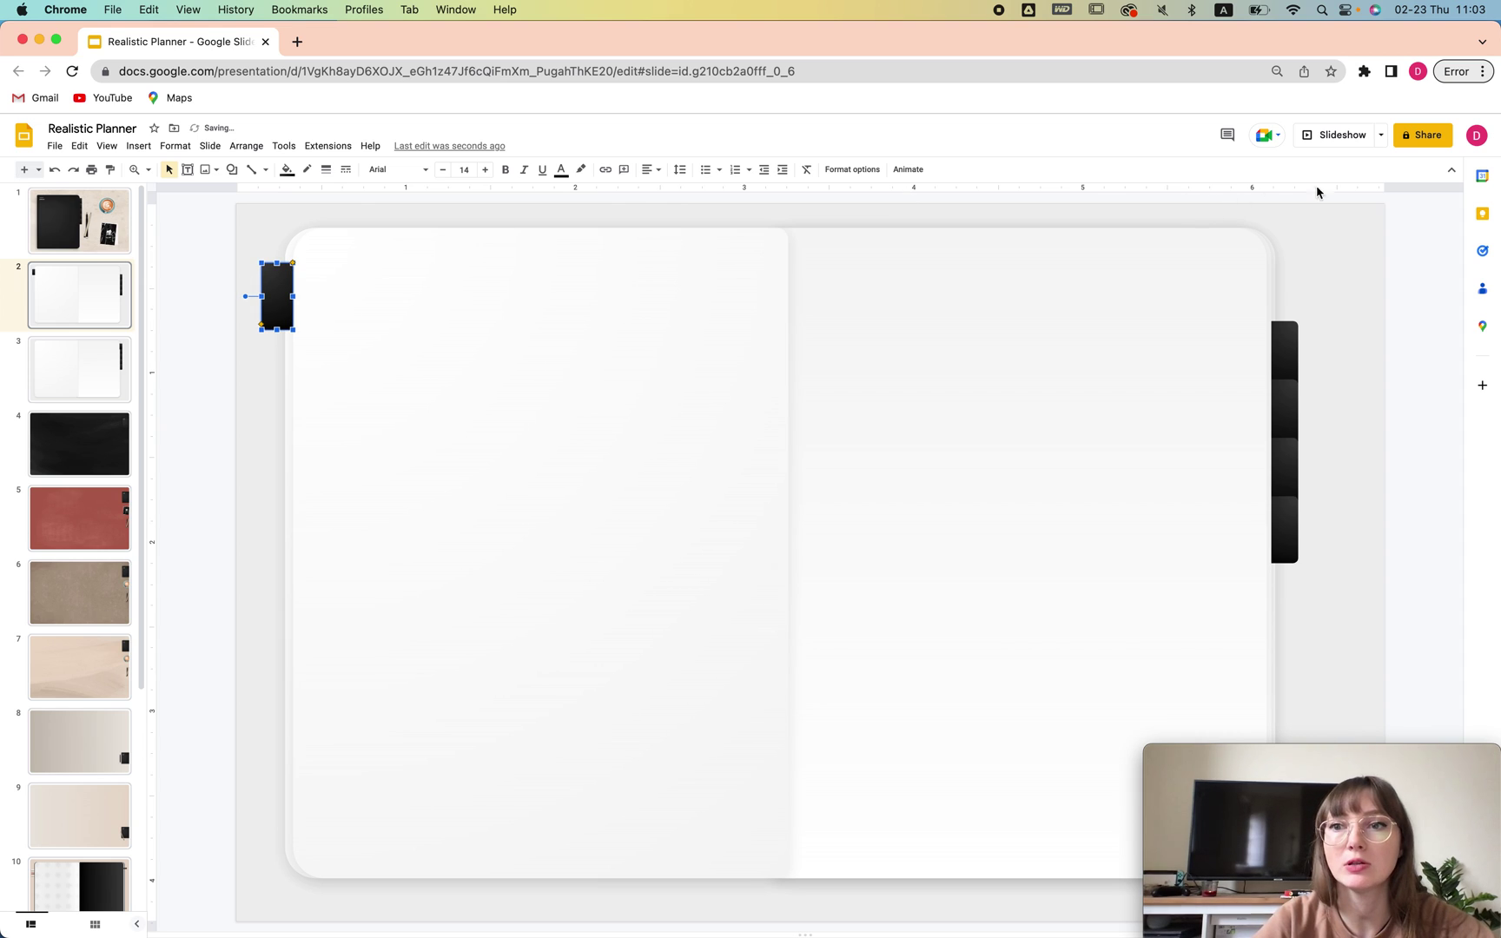
left_click(1350, 274)
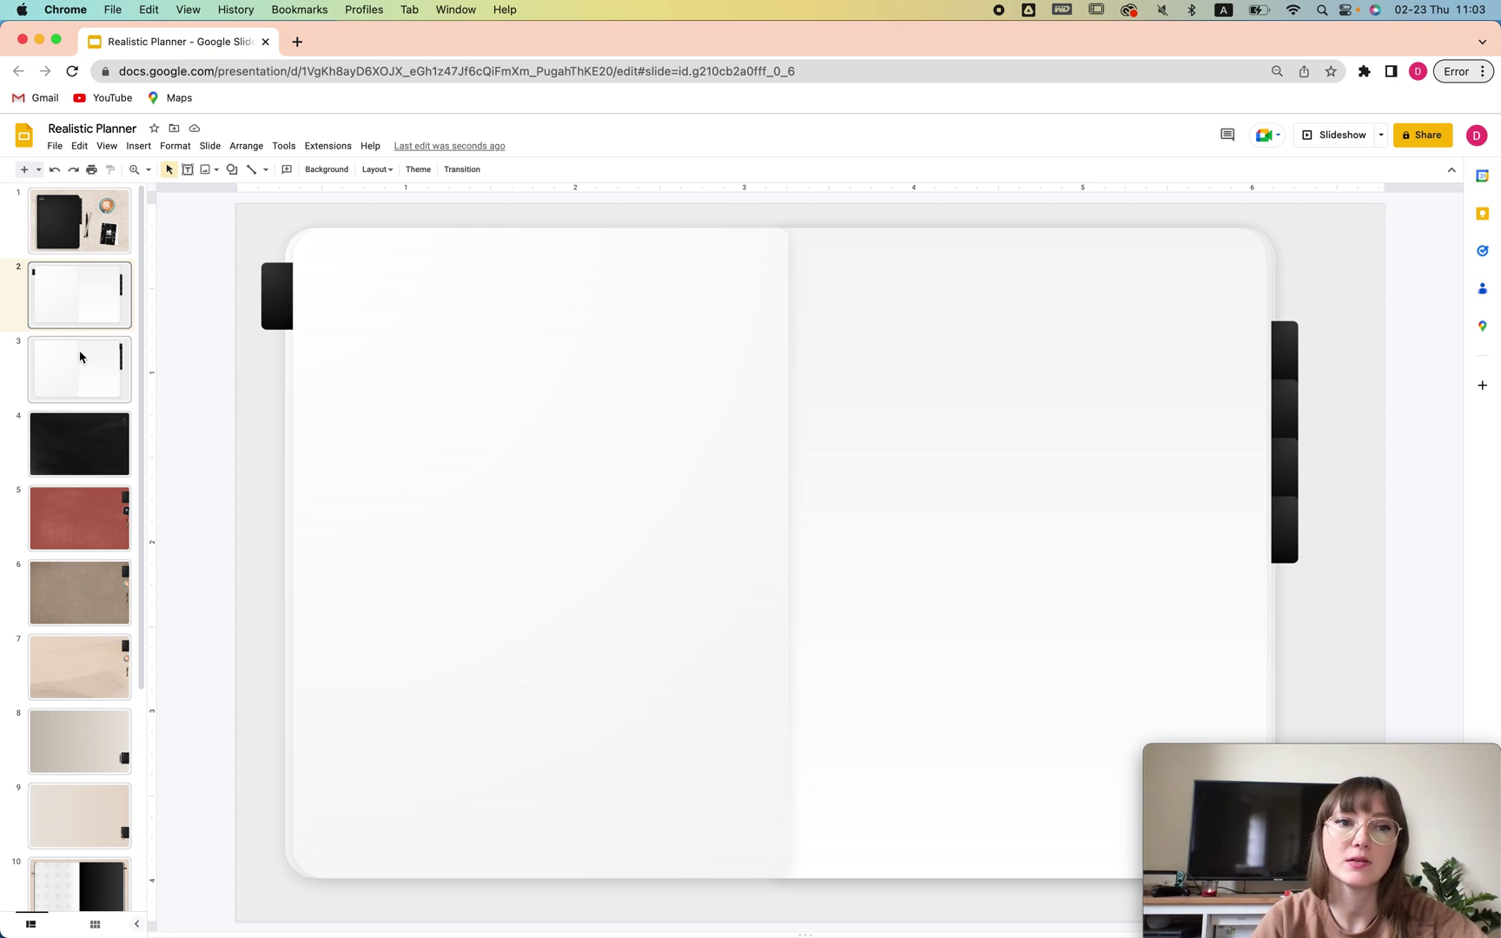
Delete the old slide 3 and duplicate slide 2 with its flipped left tab in its place
left_click(102, 306)
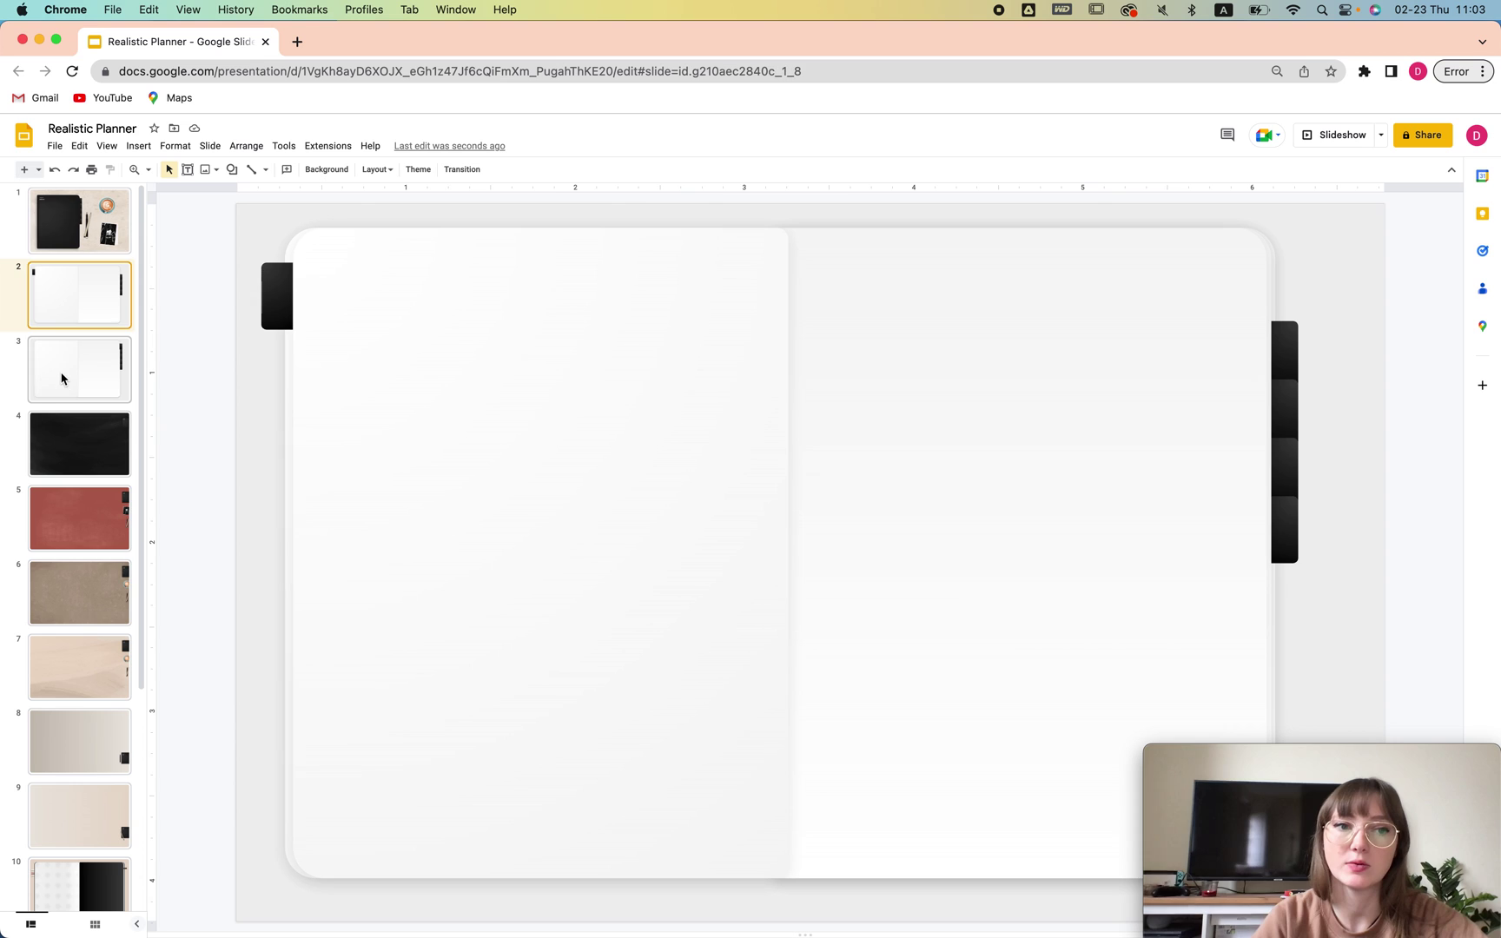
left_click(61, 375)
key("Delete")
left_click(87, 315)
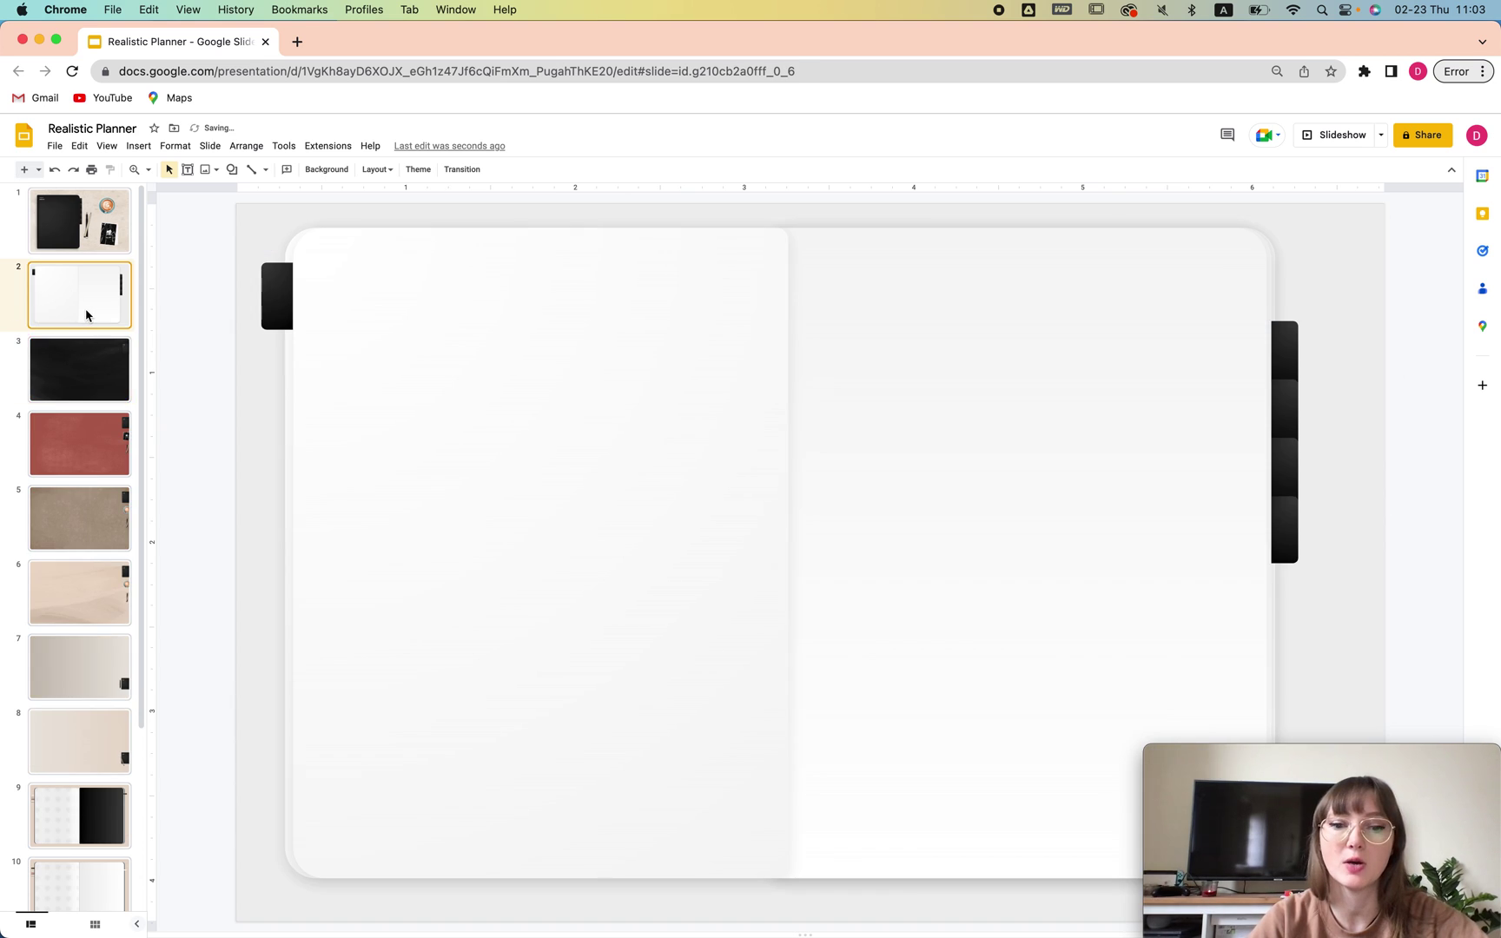
key("super+z")
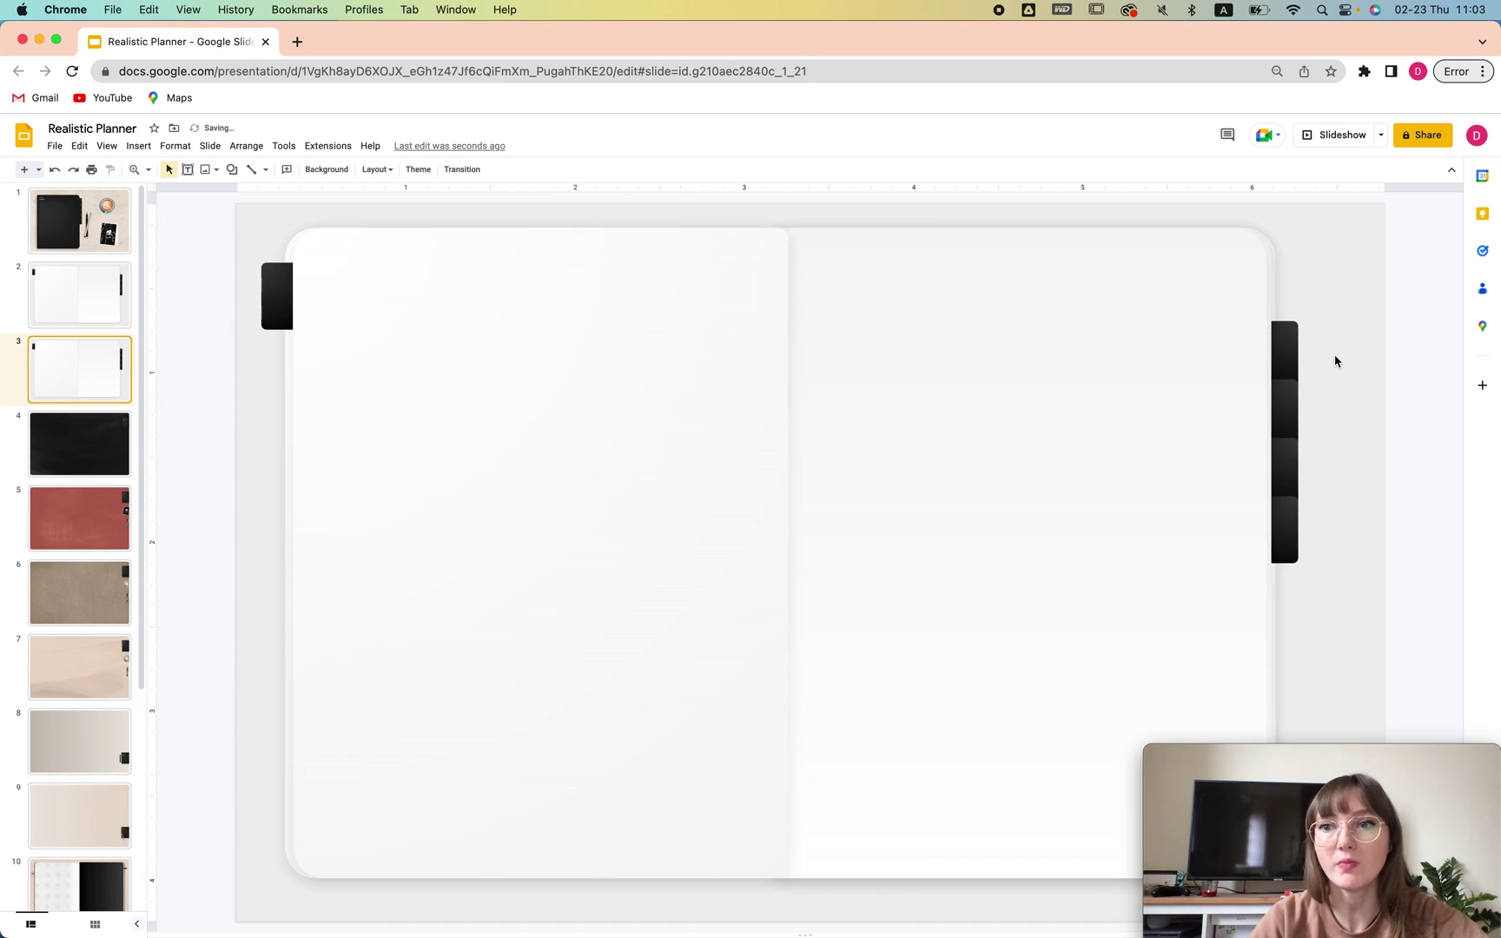
Move slide 3's uppermost right-page tab to the left page's outer edge, directly below the first tab, and flip it horizontally
left_click(1300, 345)
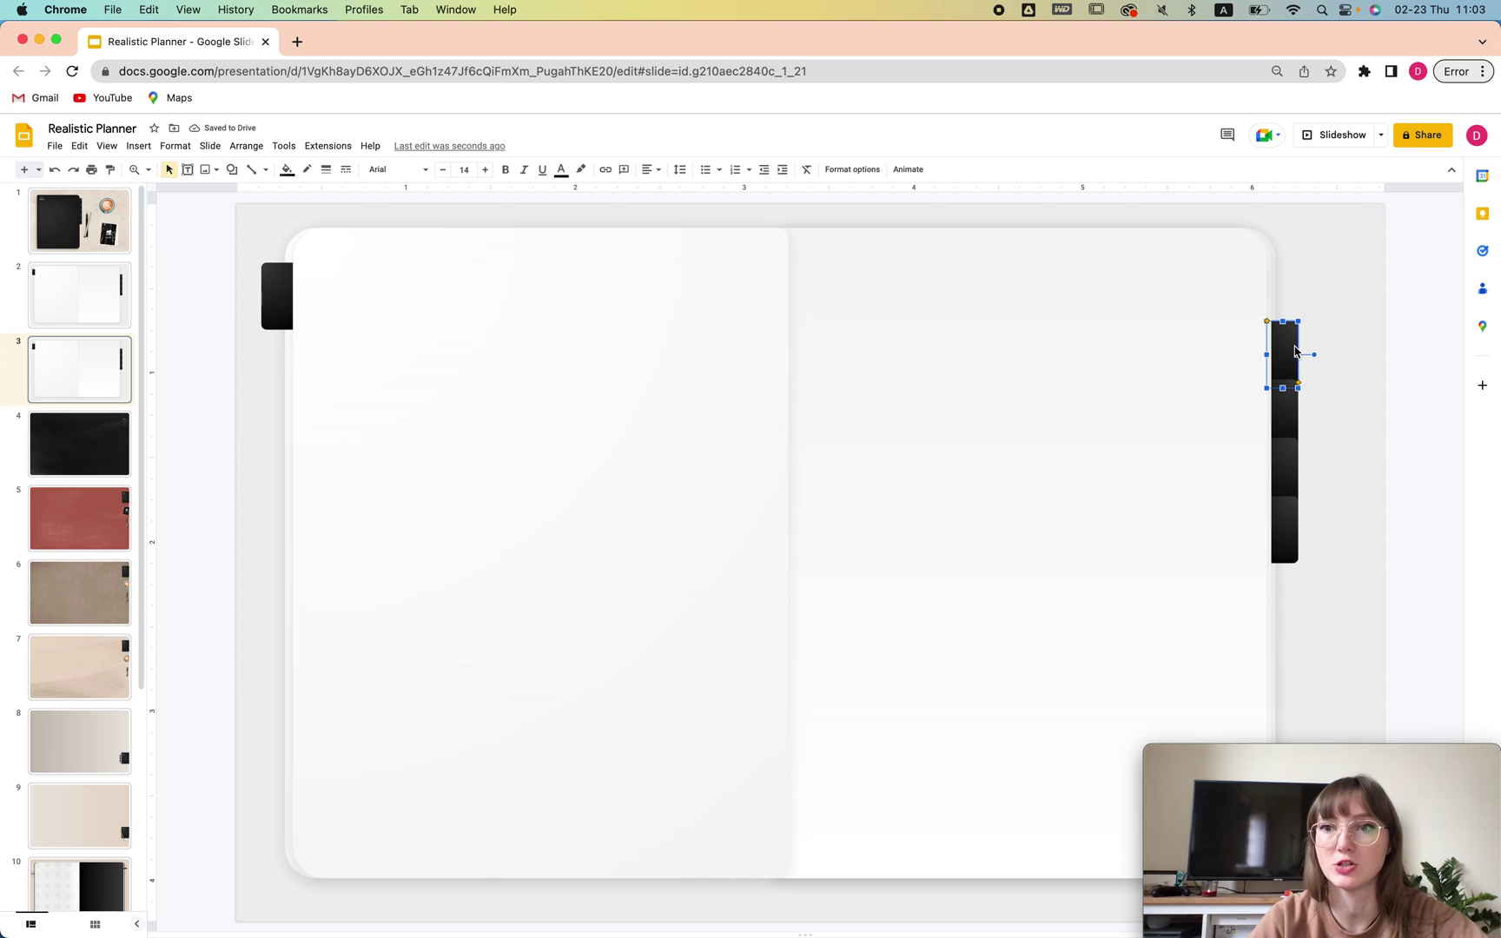
left_click_drag(1293, 349, 285, 353)
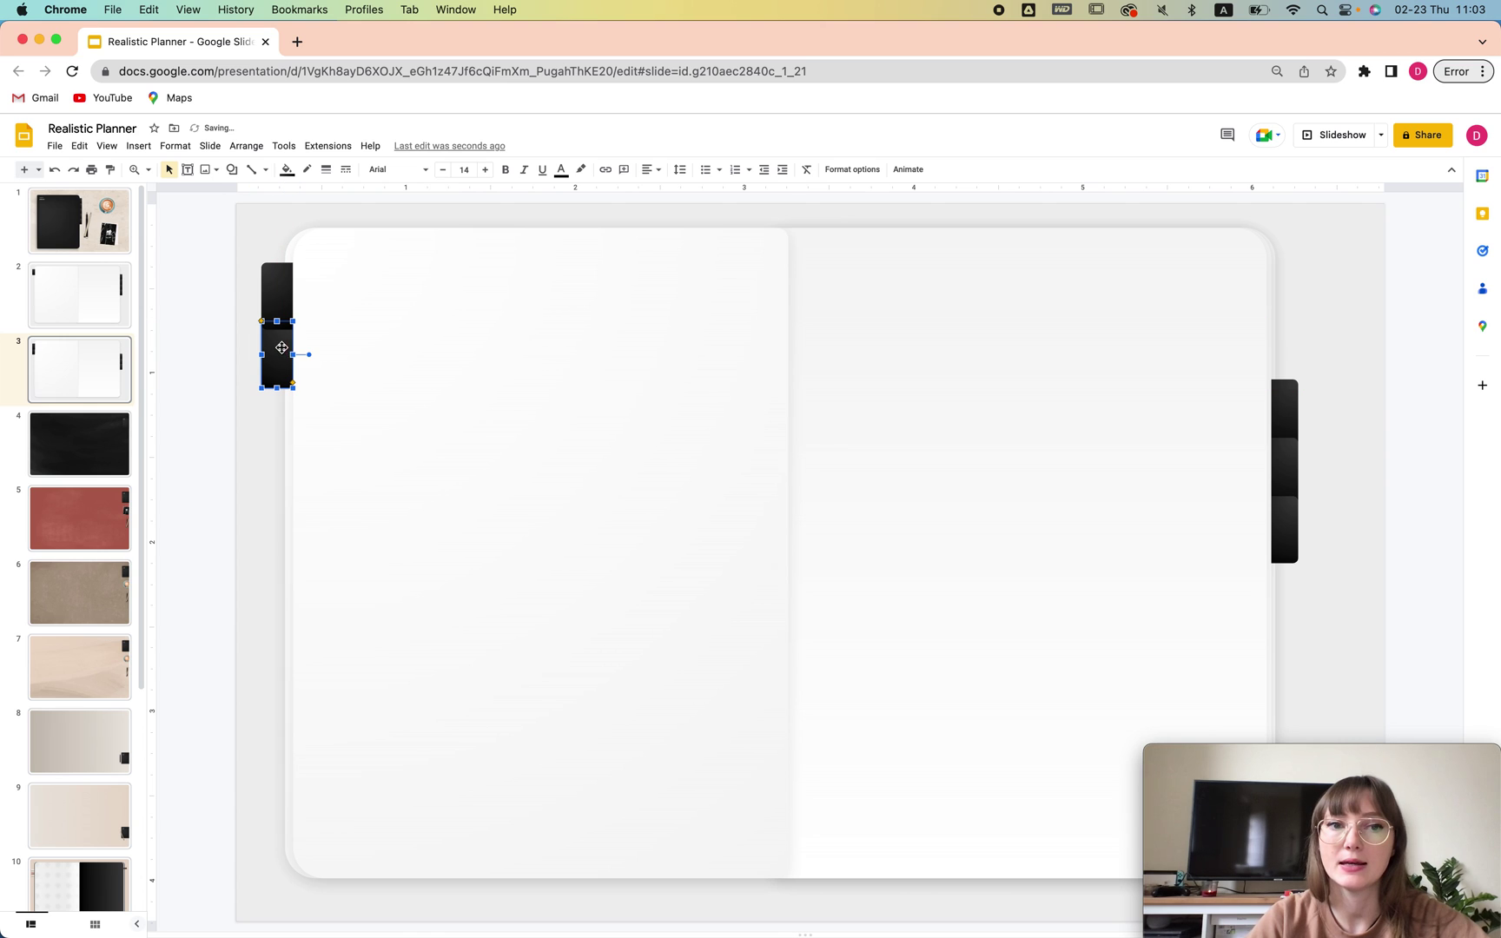
right_click(278, 347)
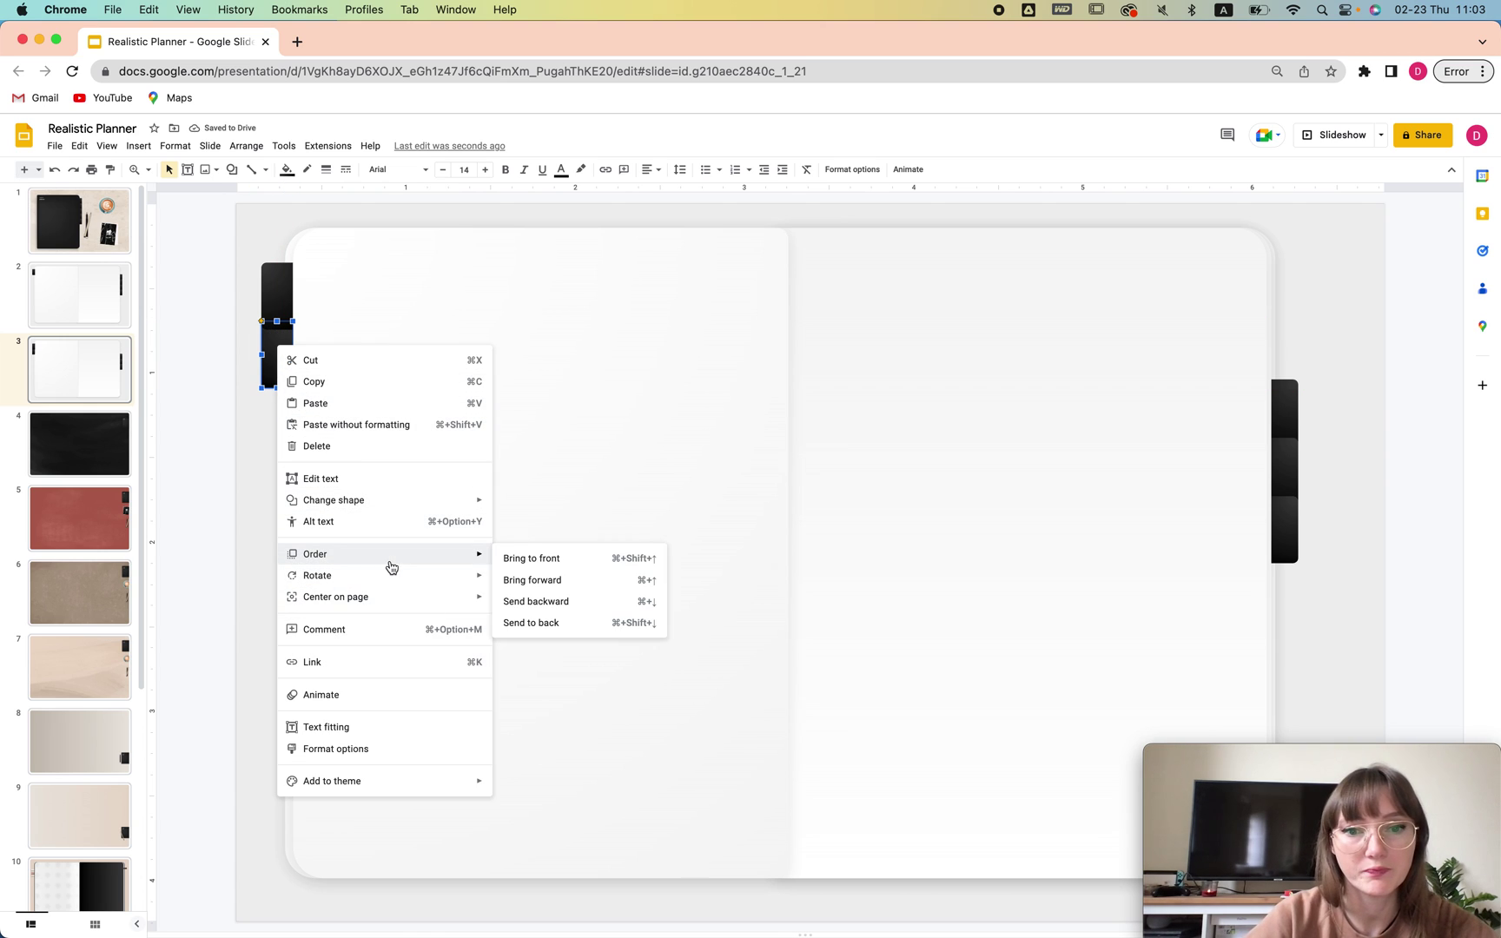
mouse_move(401, 586)
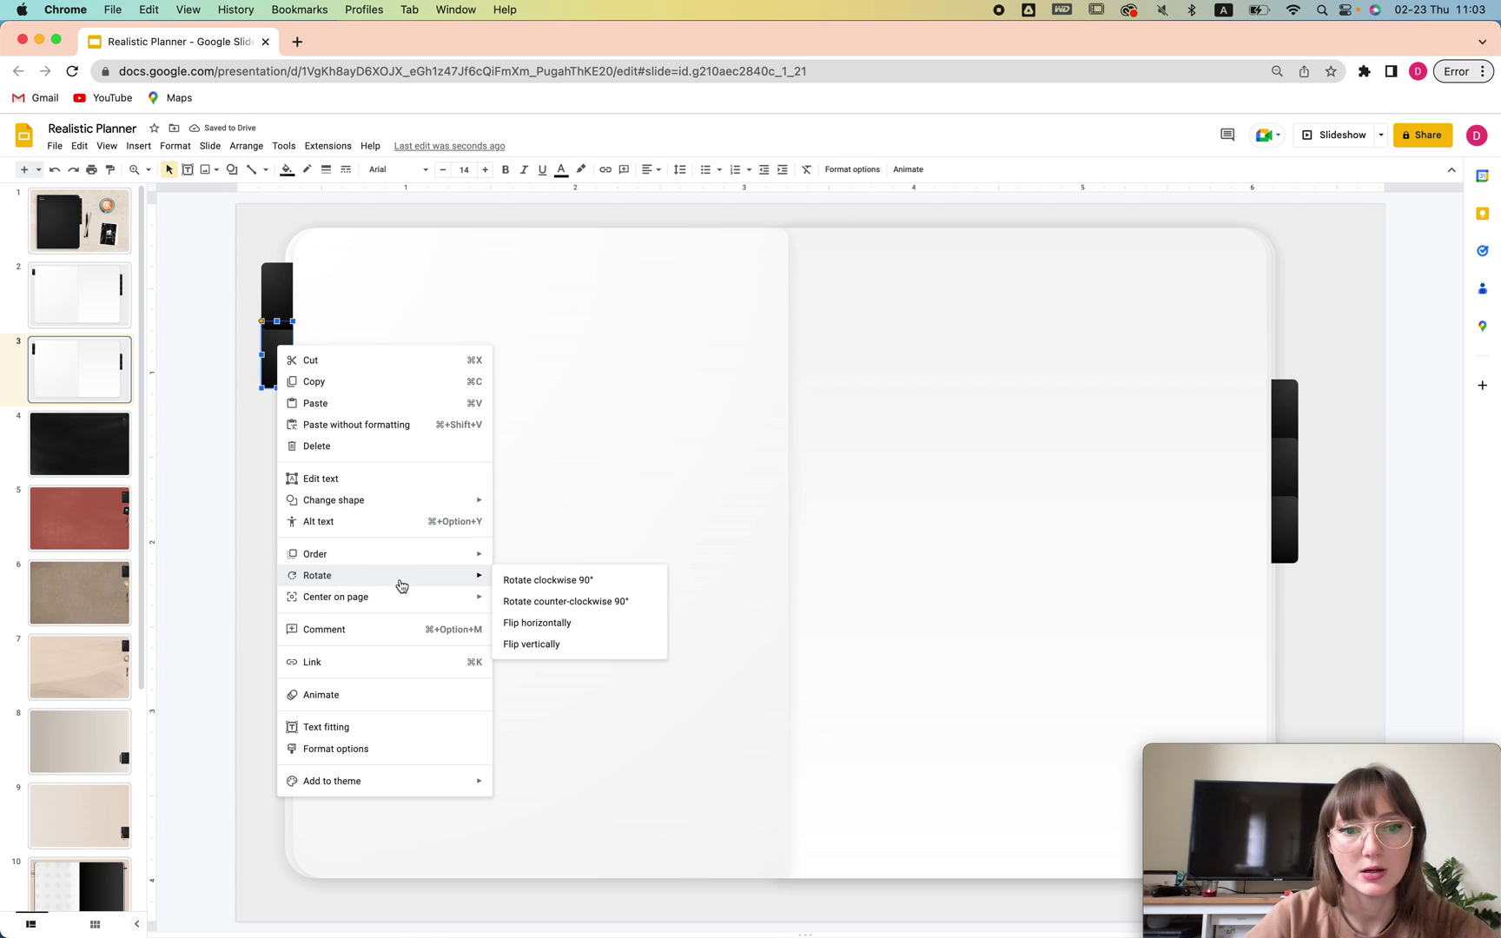
left_click(579, 625)
left_click(248, 472)
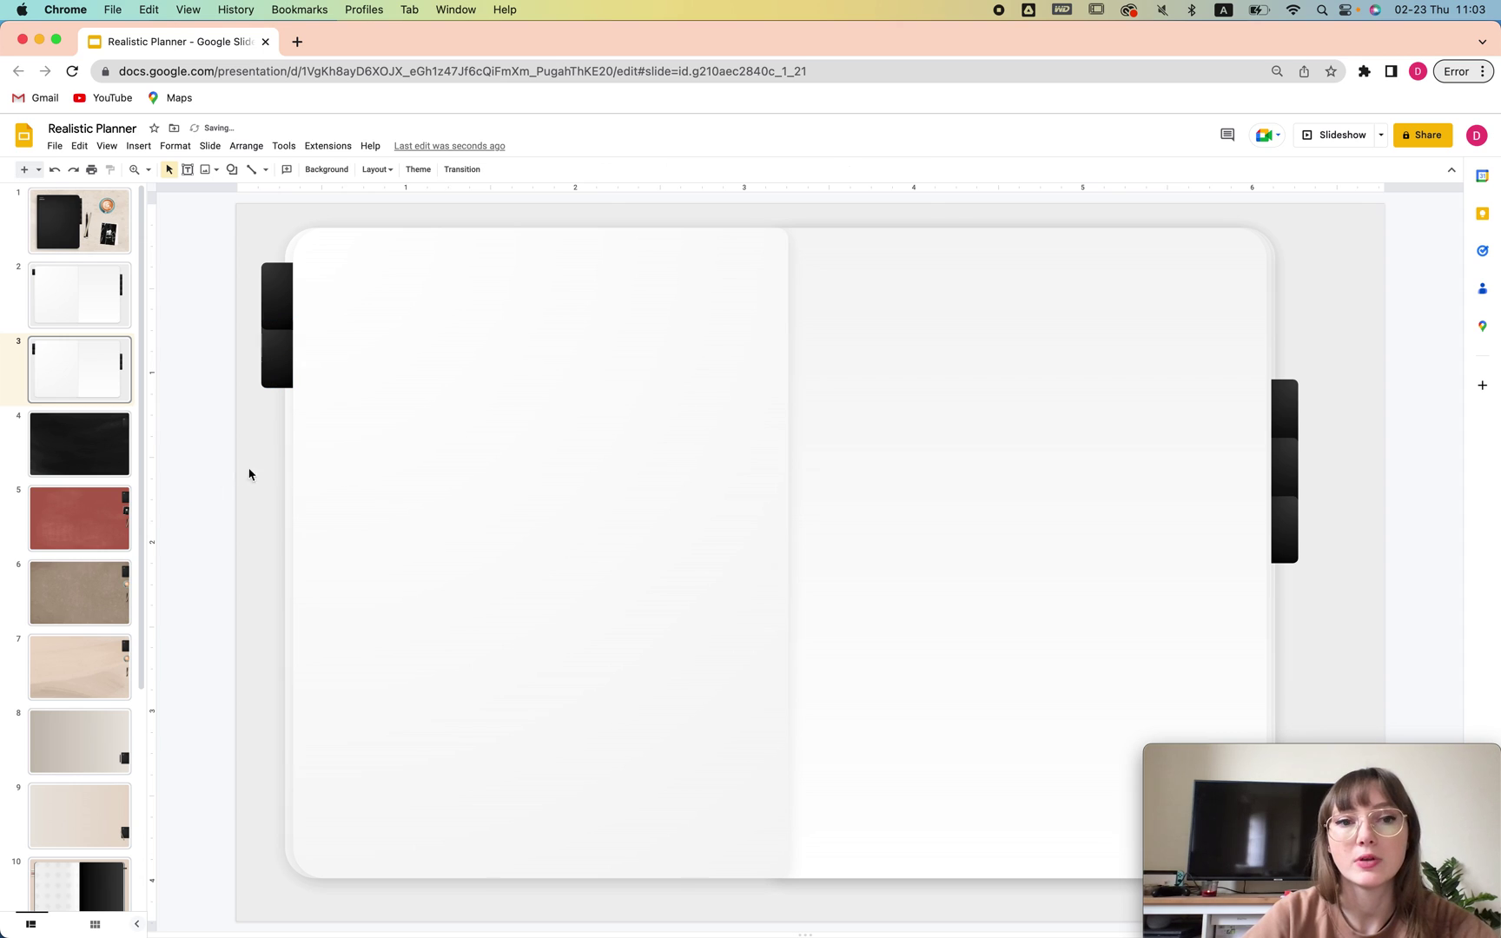
Send slide 3's upper left-page tab backward until it sits behind the front left page
left_click(275, 371)
left_click(273, 273)
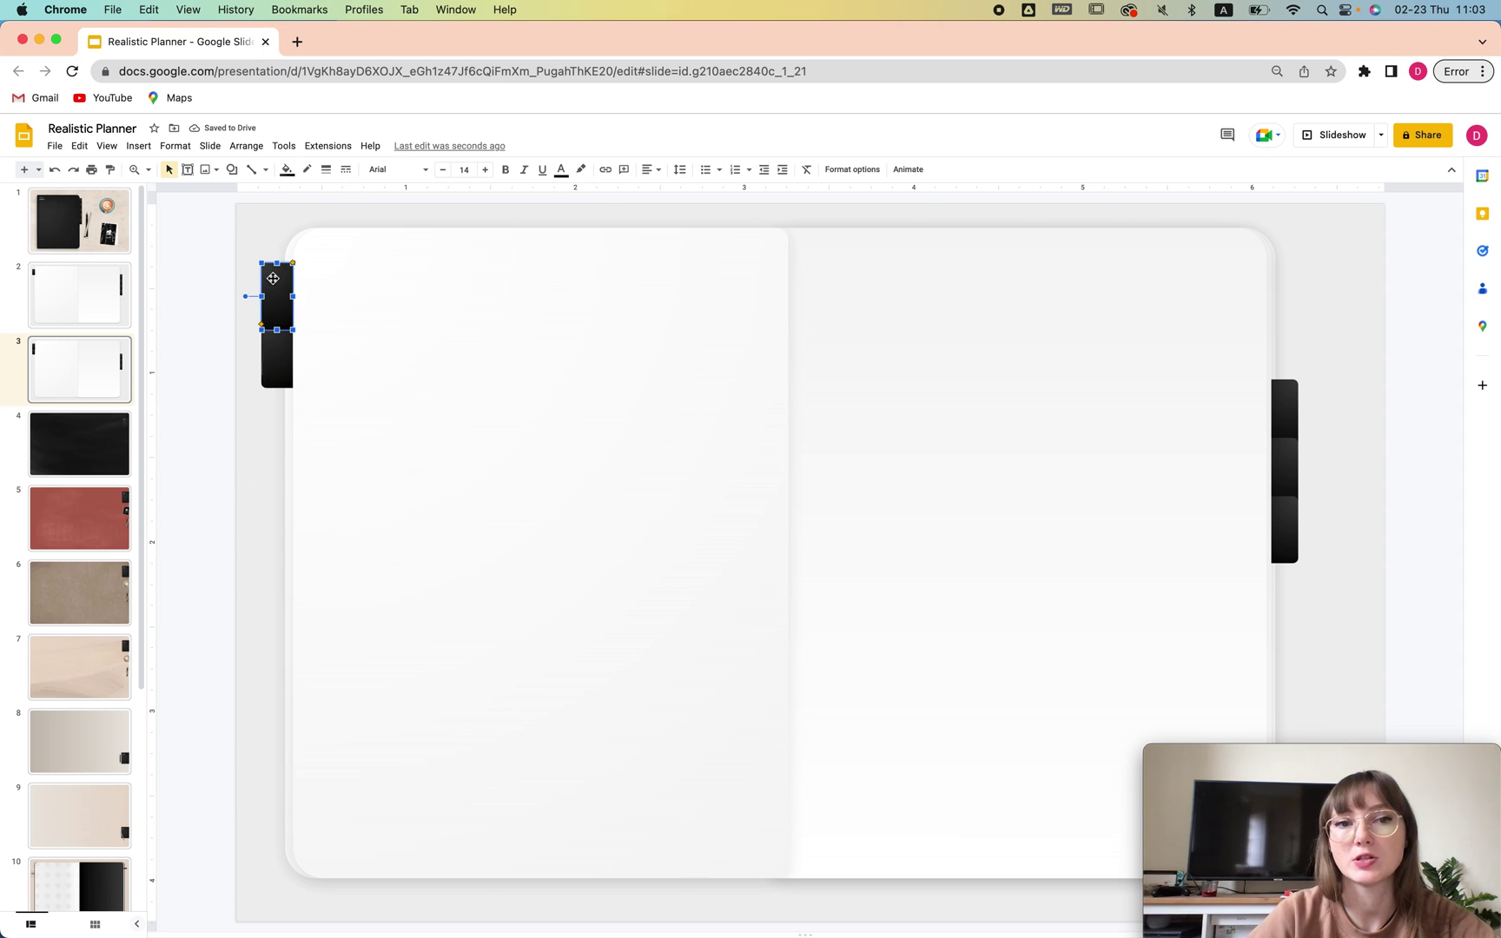
right_click(273, 281)
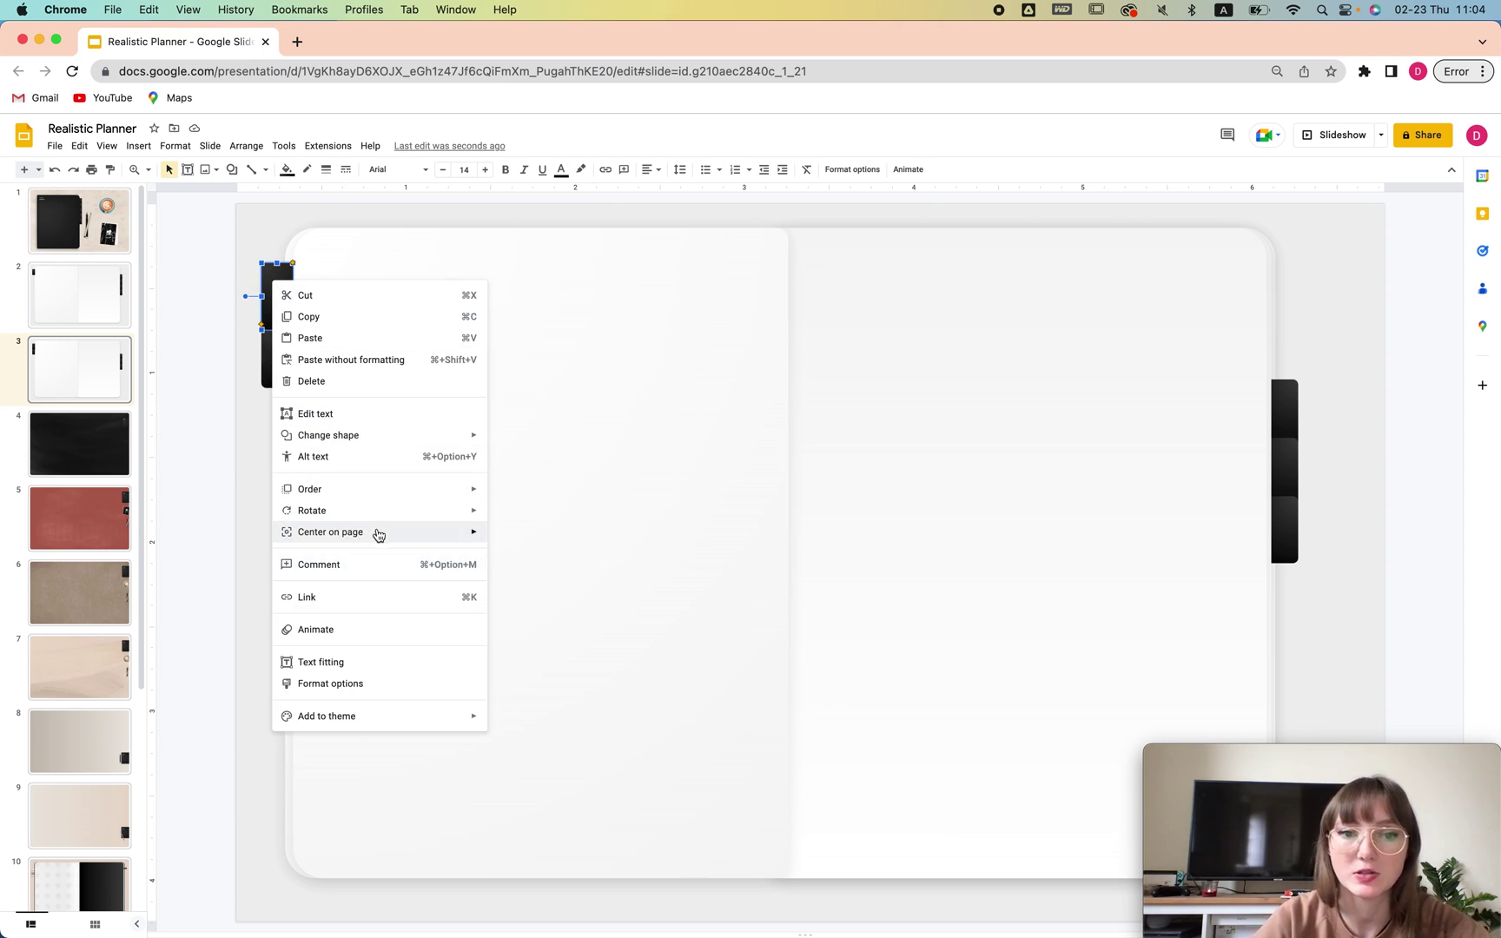
mouse_move(369, 499)
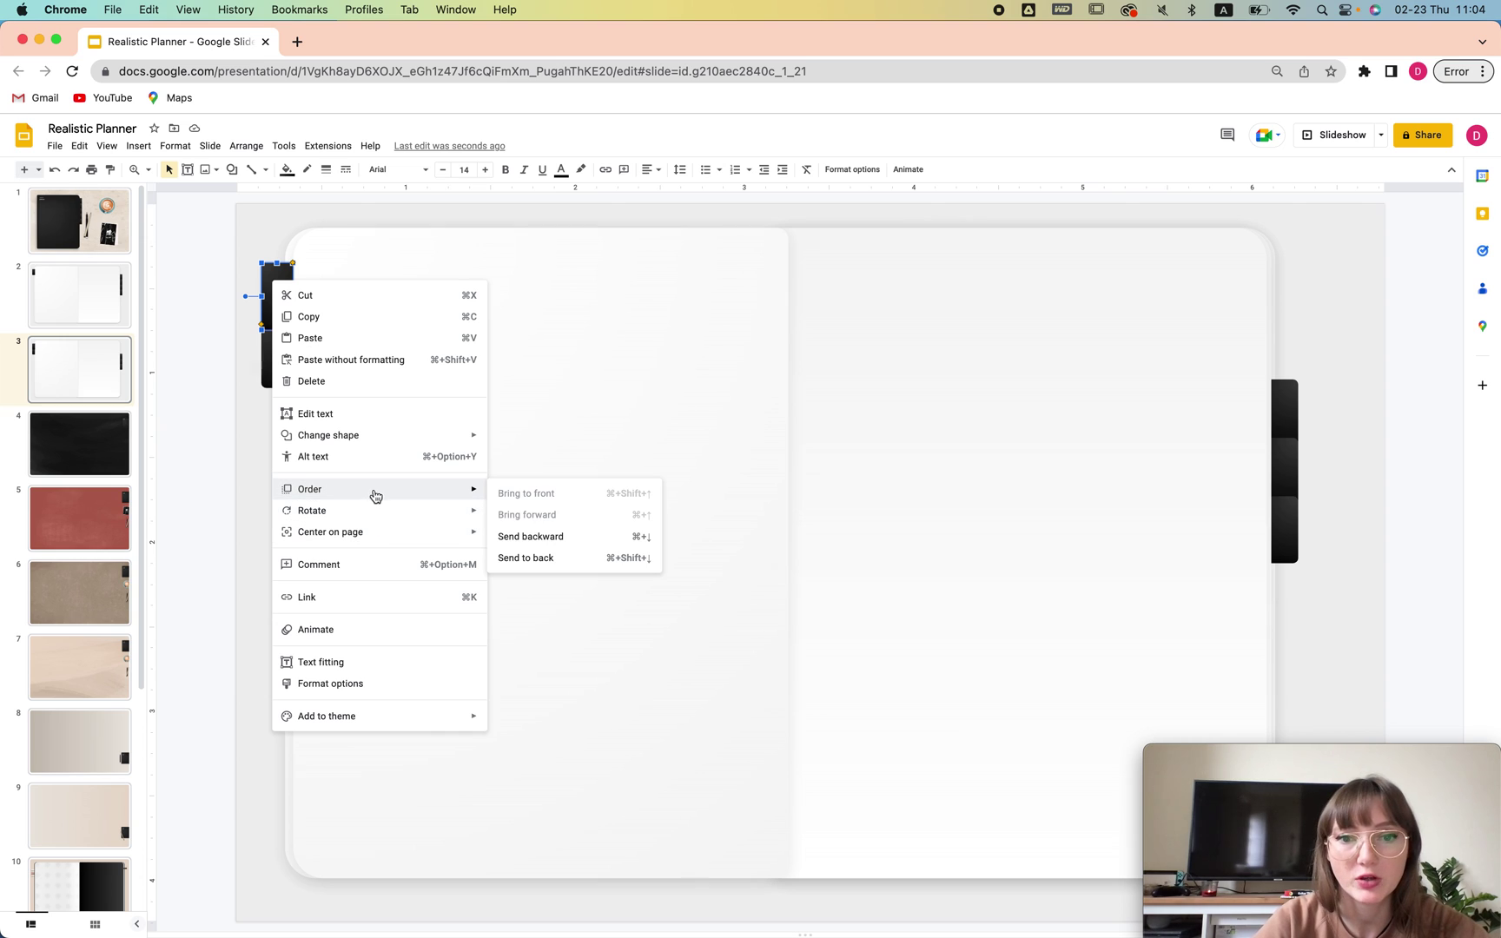
left_click(551, 541)
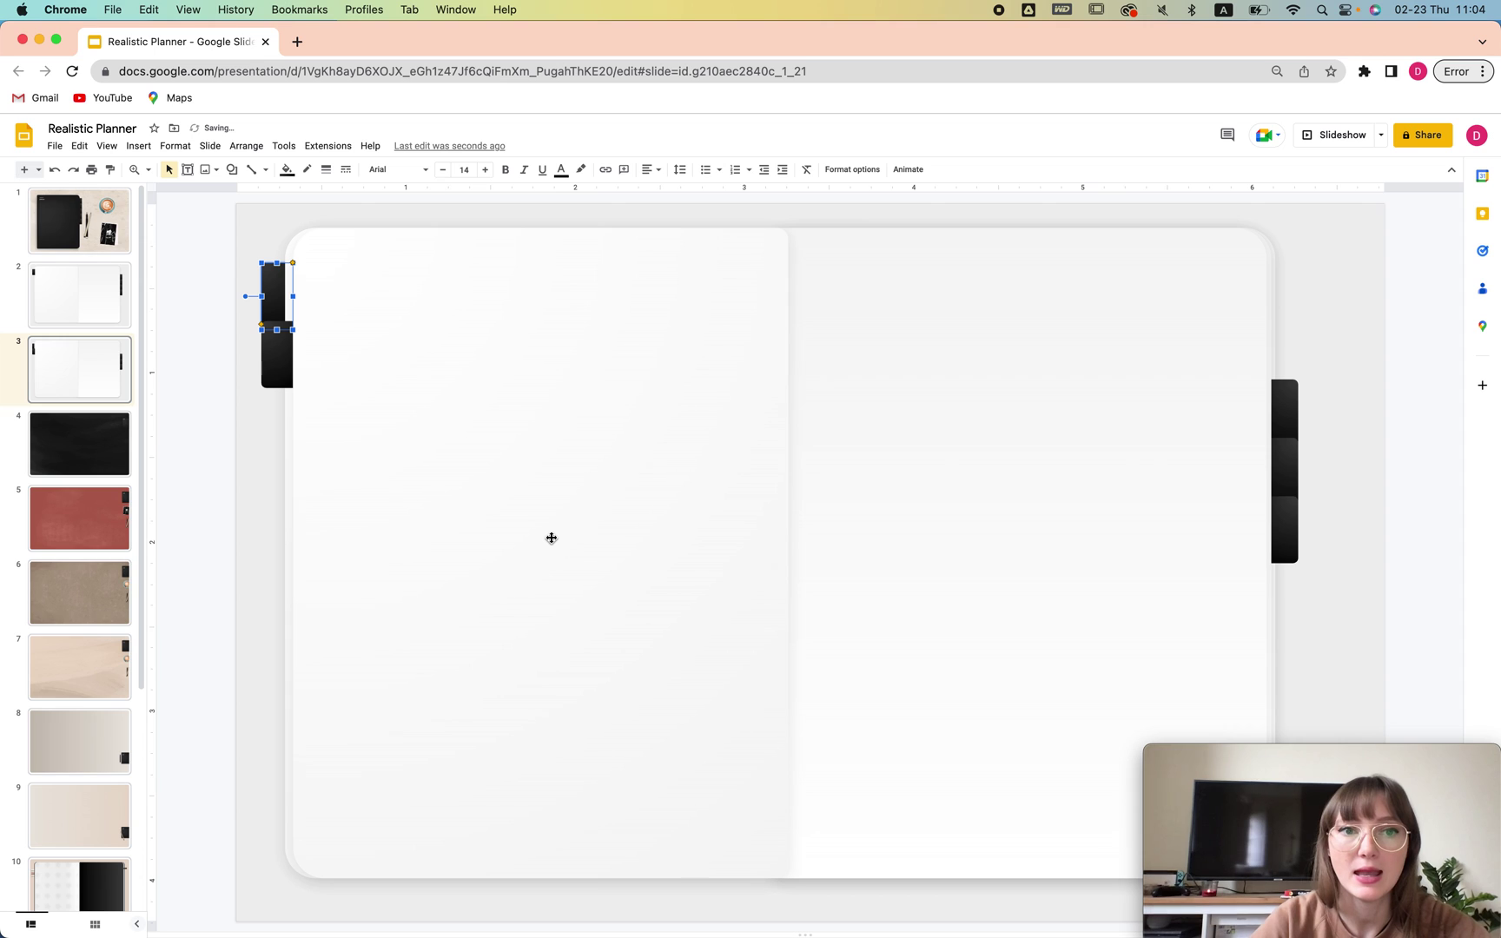
left_click(280, 360)
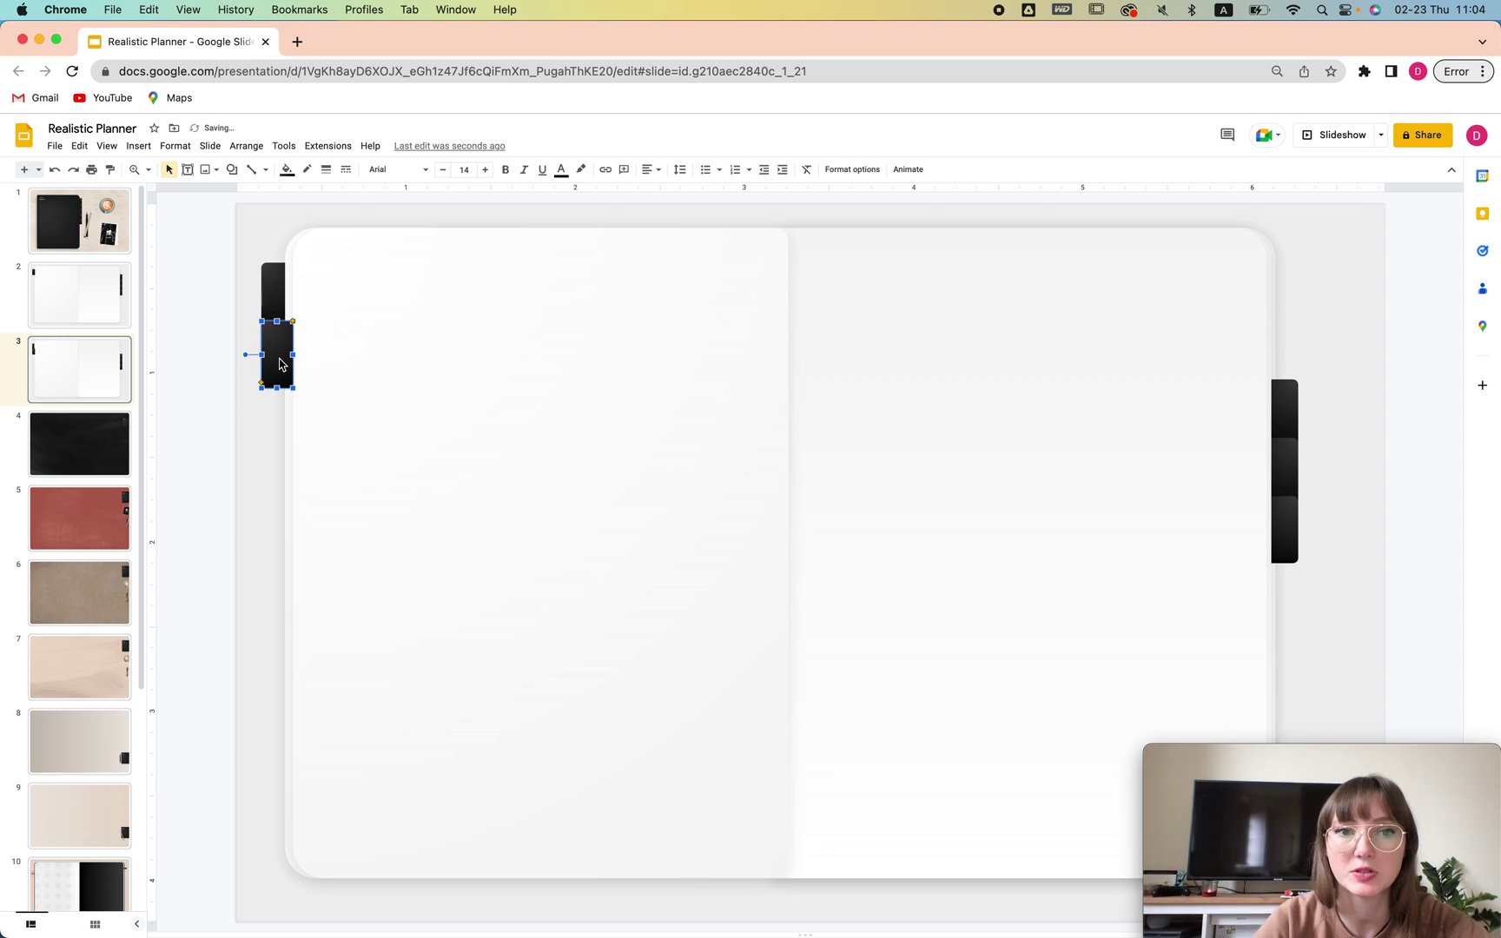
left_click(276, 438)
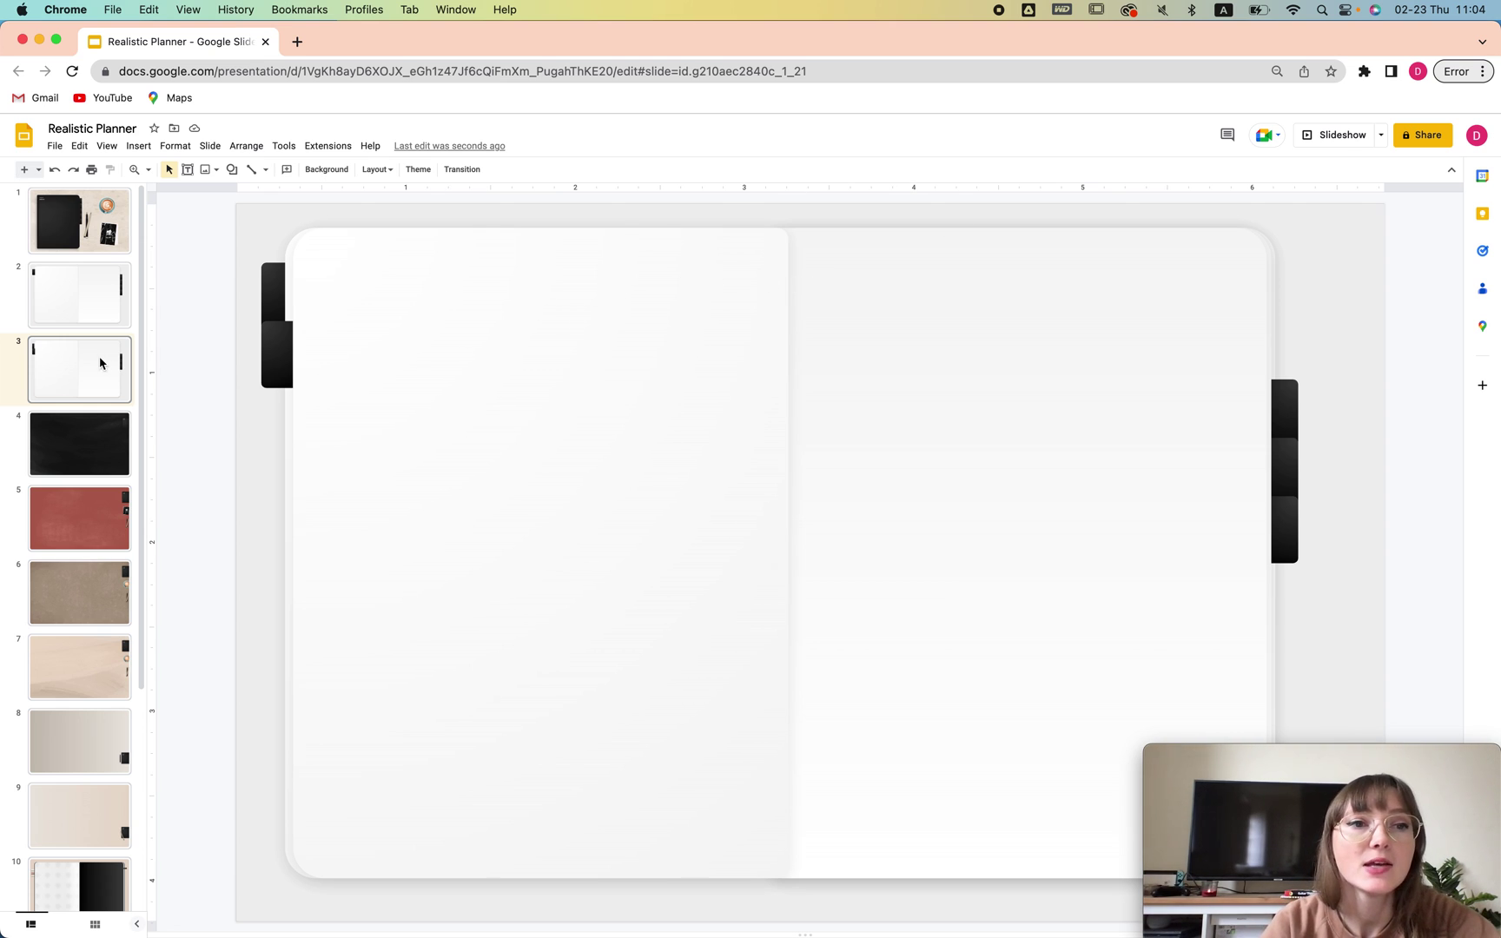
Duplicate slide 3 and move the copy's uppermost right-page tab below the two left-page tabs, flipped horizontally
key("super+v")
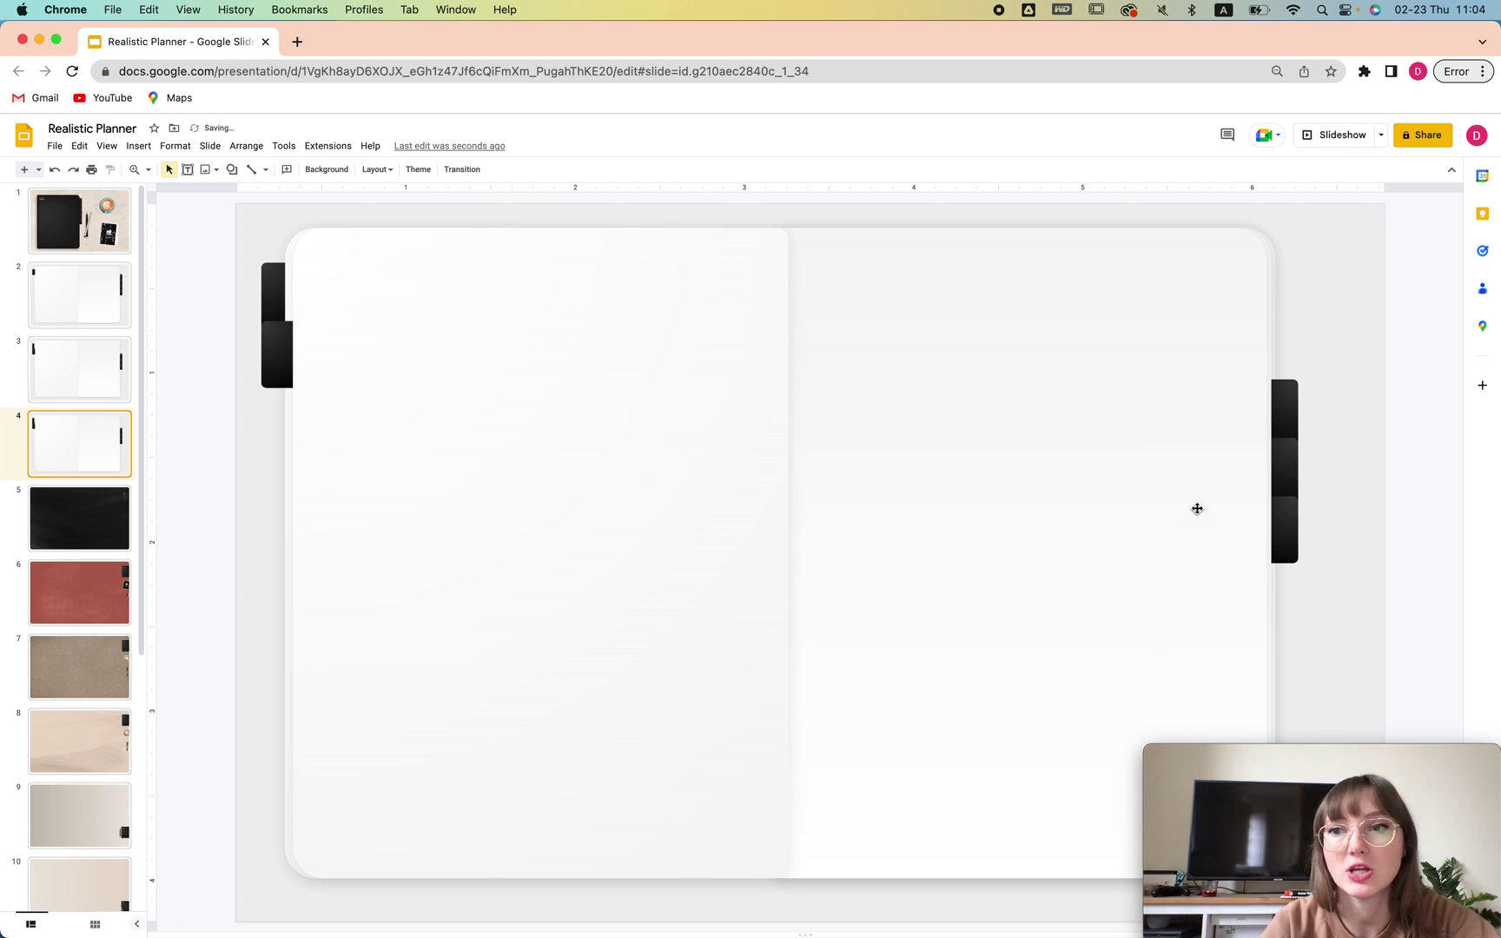
left_click_drag(1282, 406, 283, 450)
right_click(277, 413)
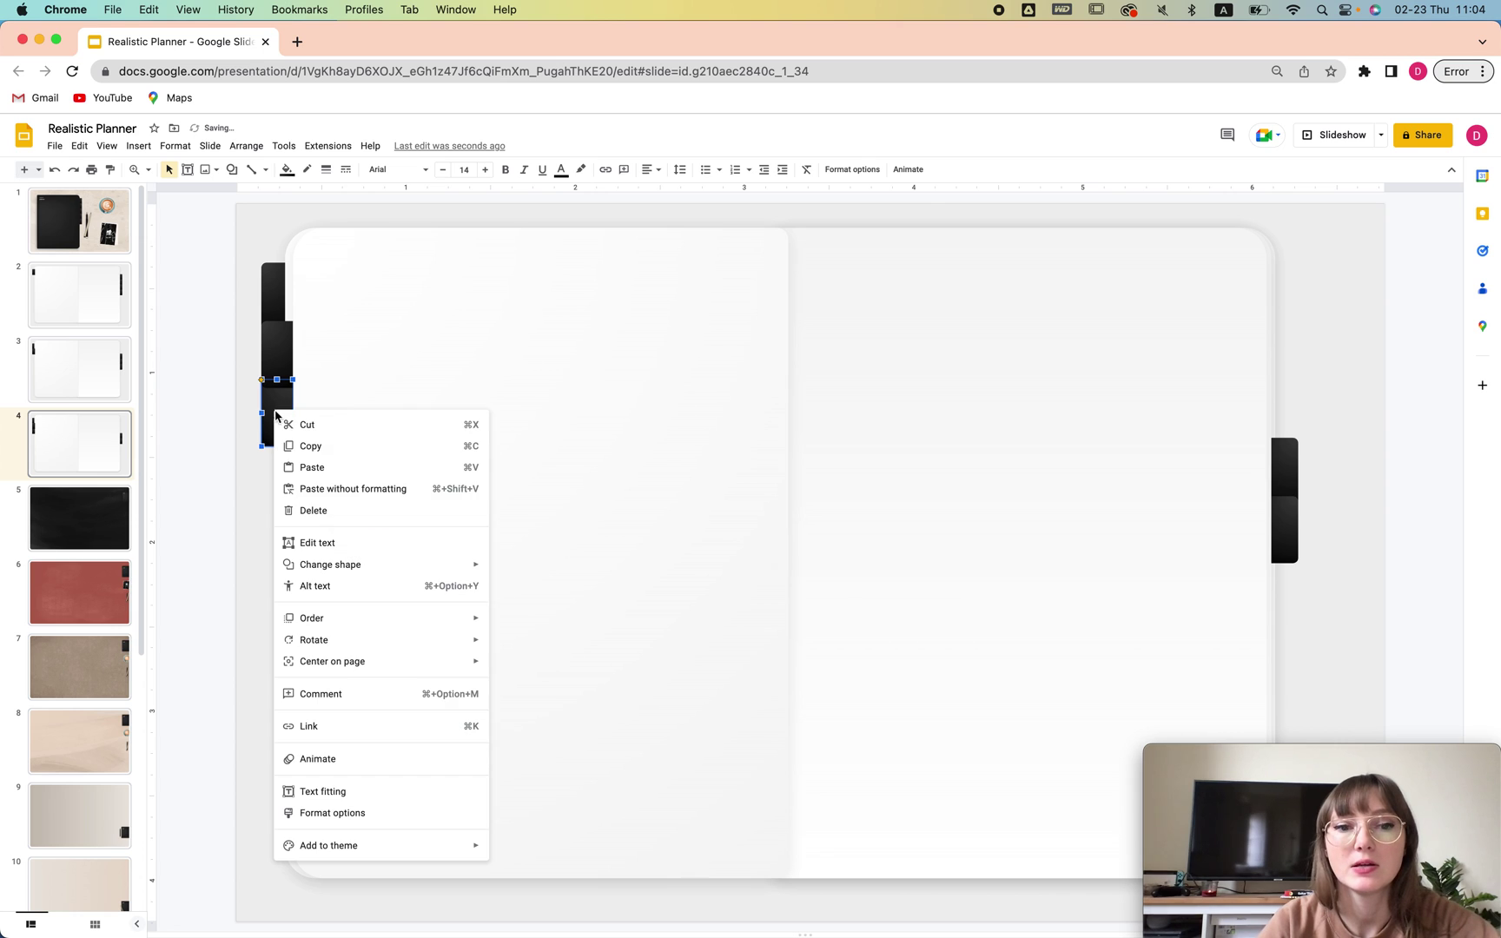
mouse_move(352, 623)
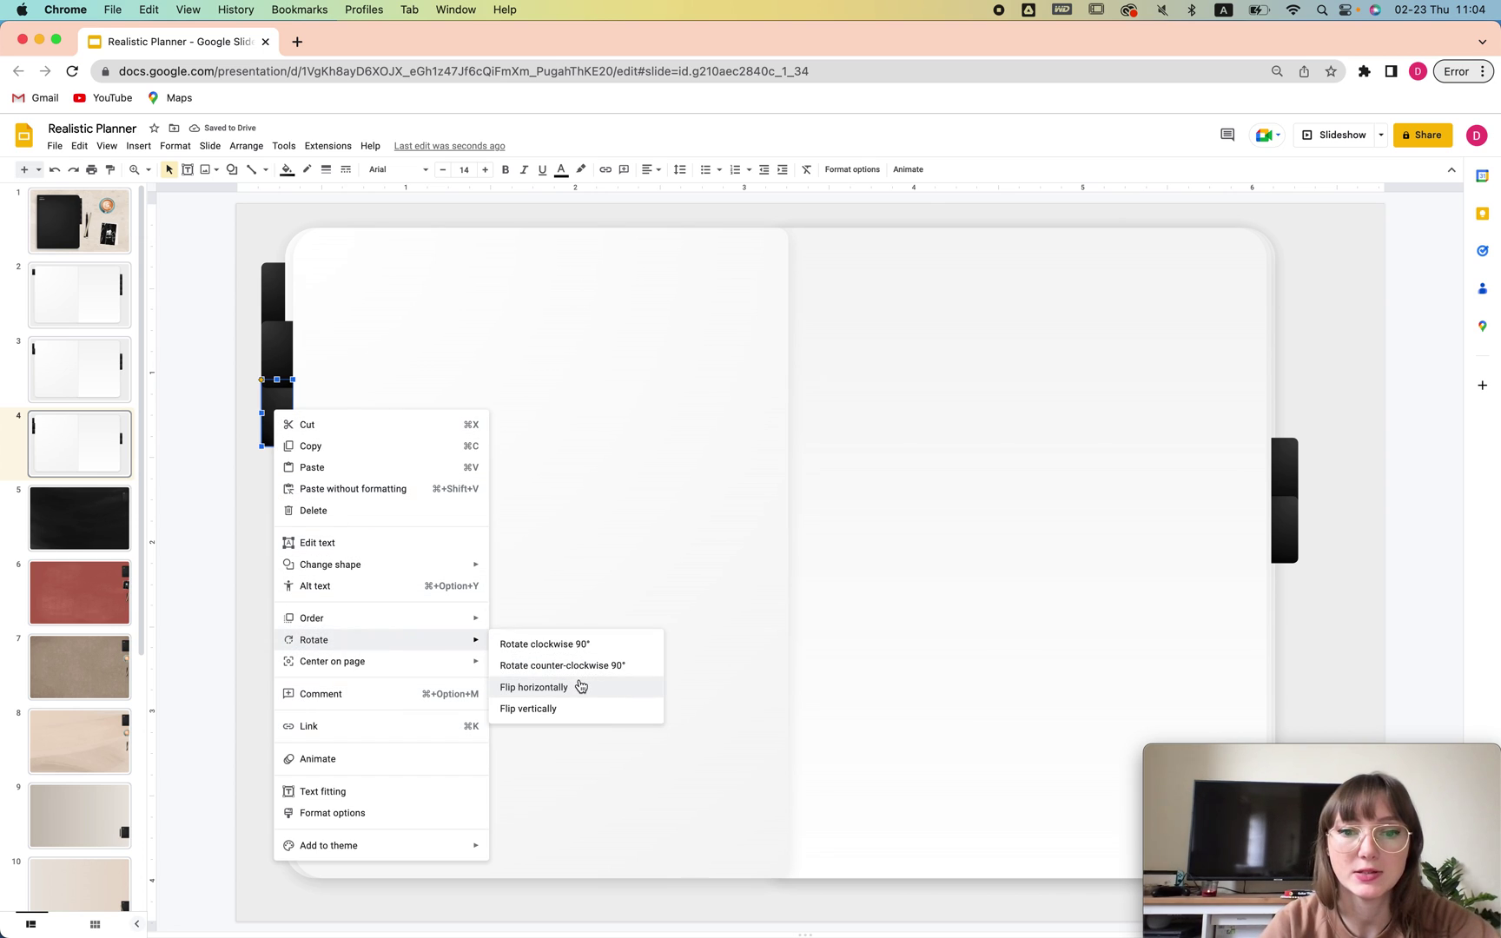
left_click(534, 687)
Bring slide 4's lowest left-page tab to the front and send the middle one backward behind the front left page
right_click(282, 420)
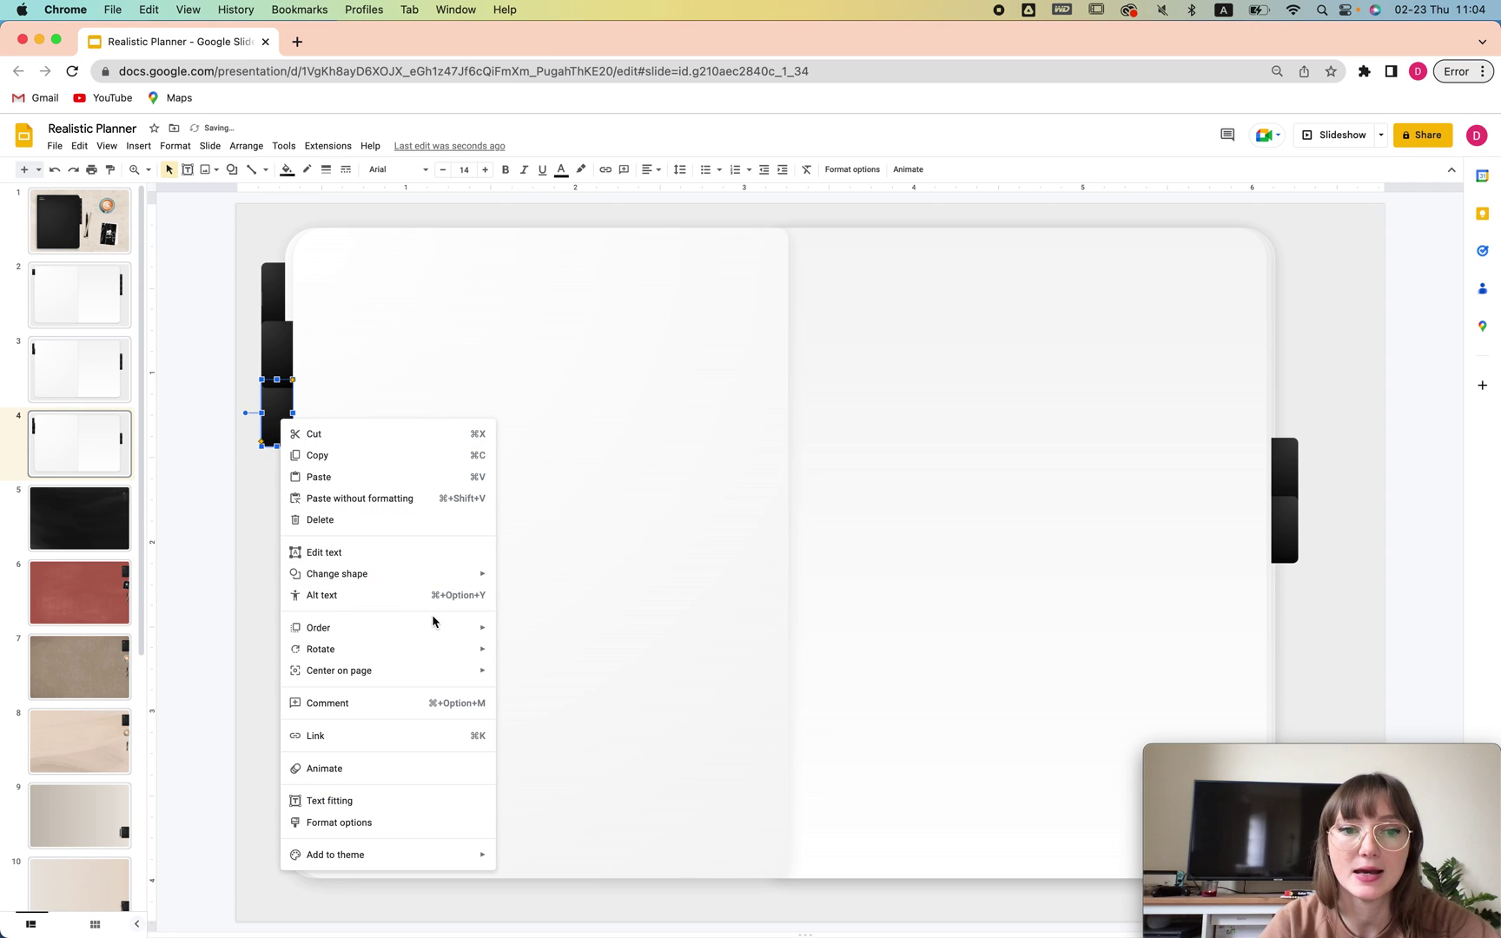
mouse_move(432, 626)
left_click(590, 639)
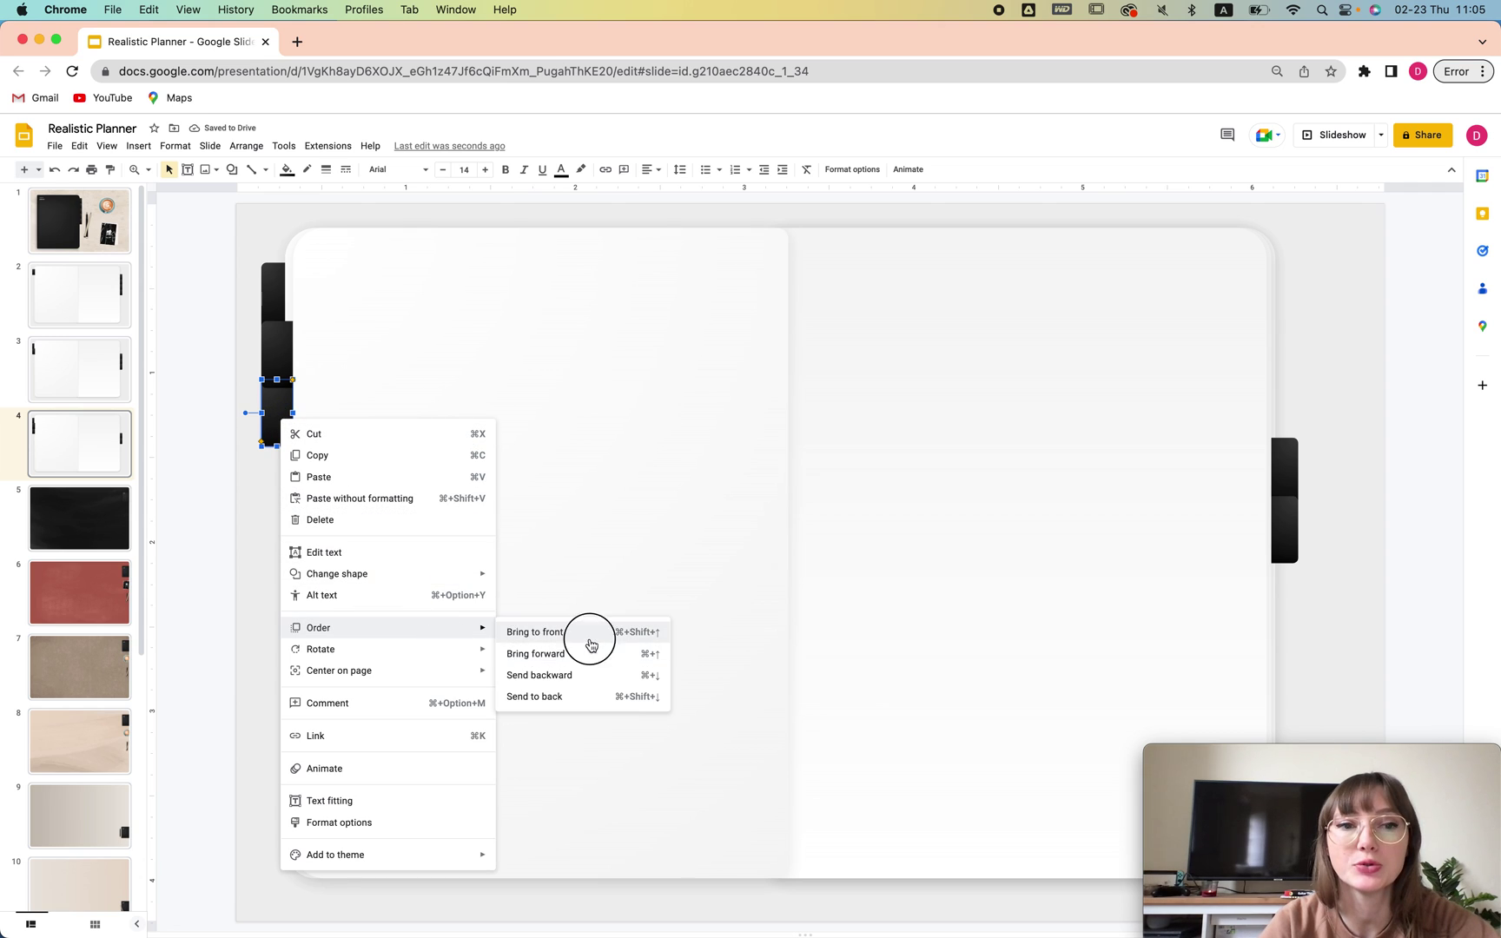
left_click(254, 543)
left_click(291, 355)
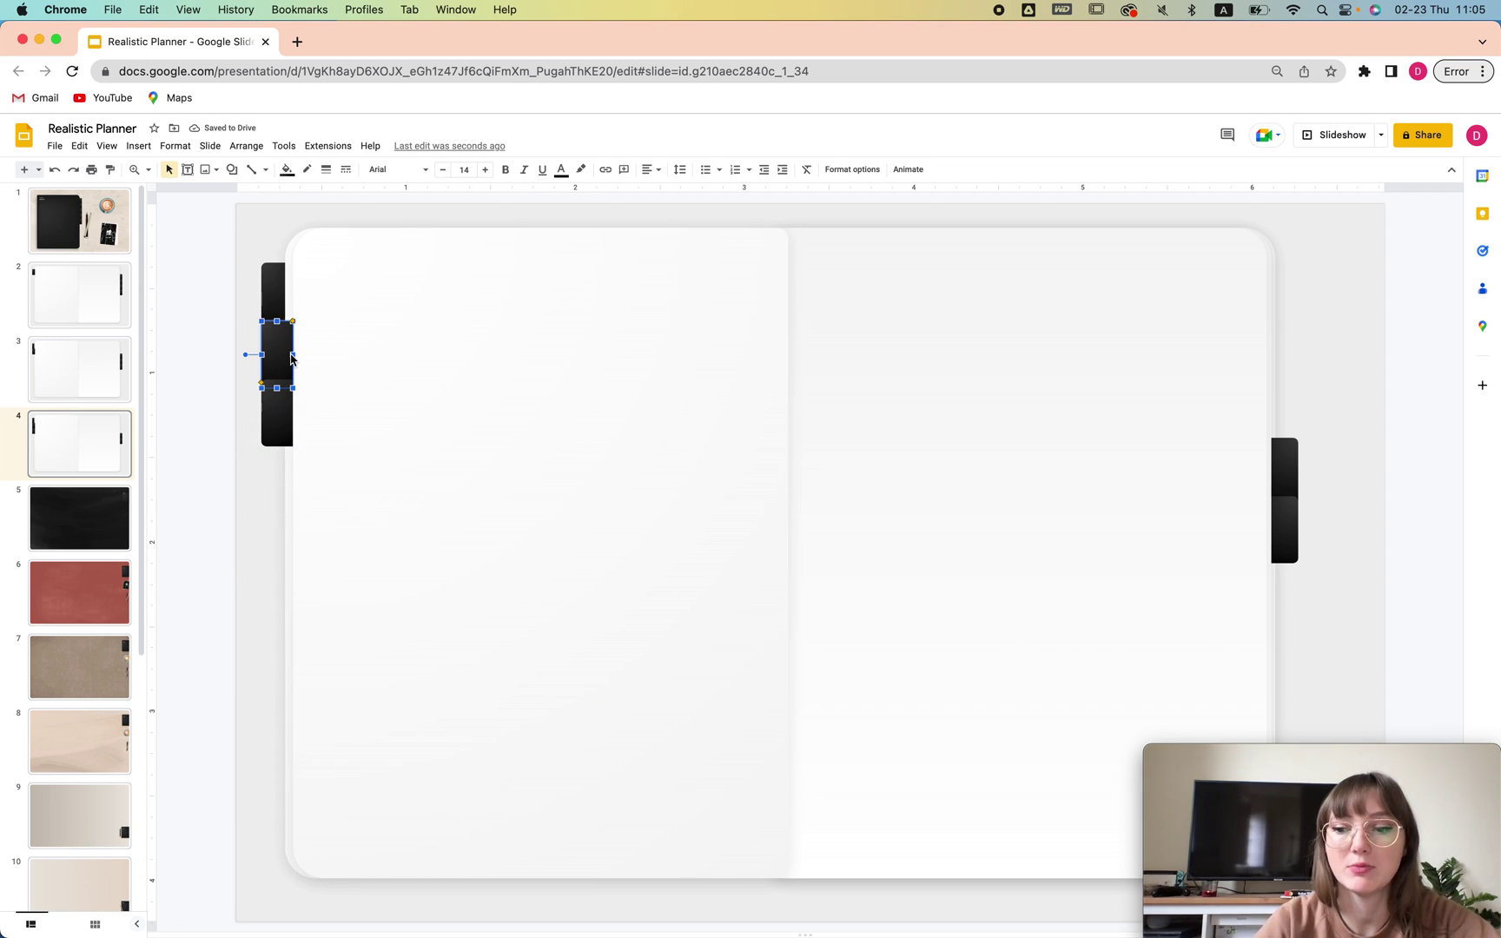
key("super+shift+Down")
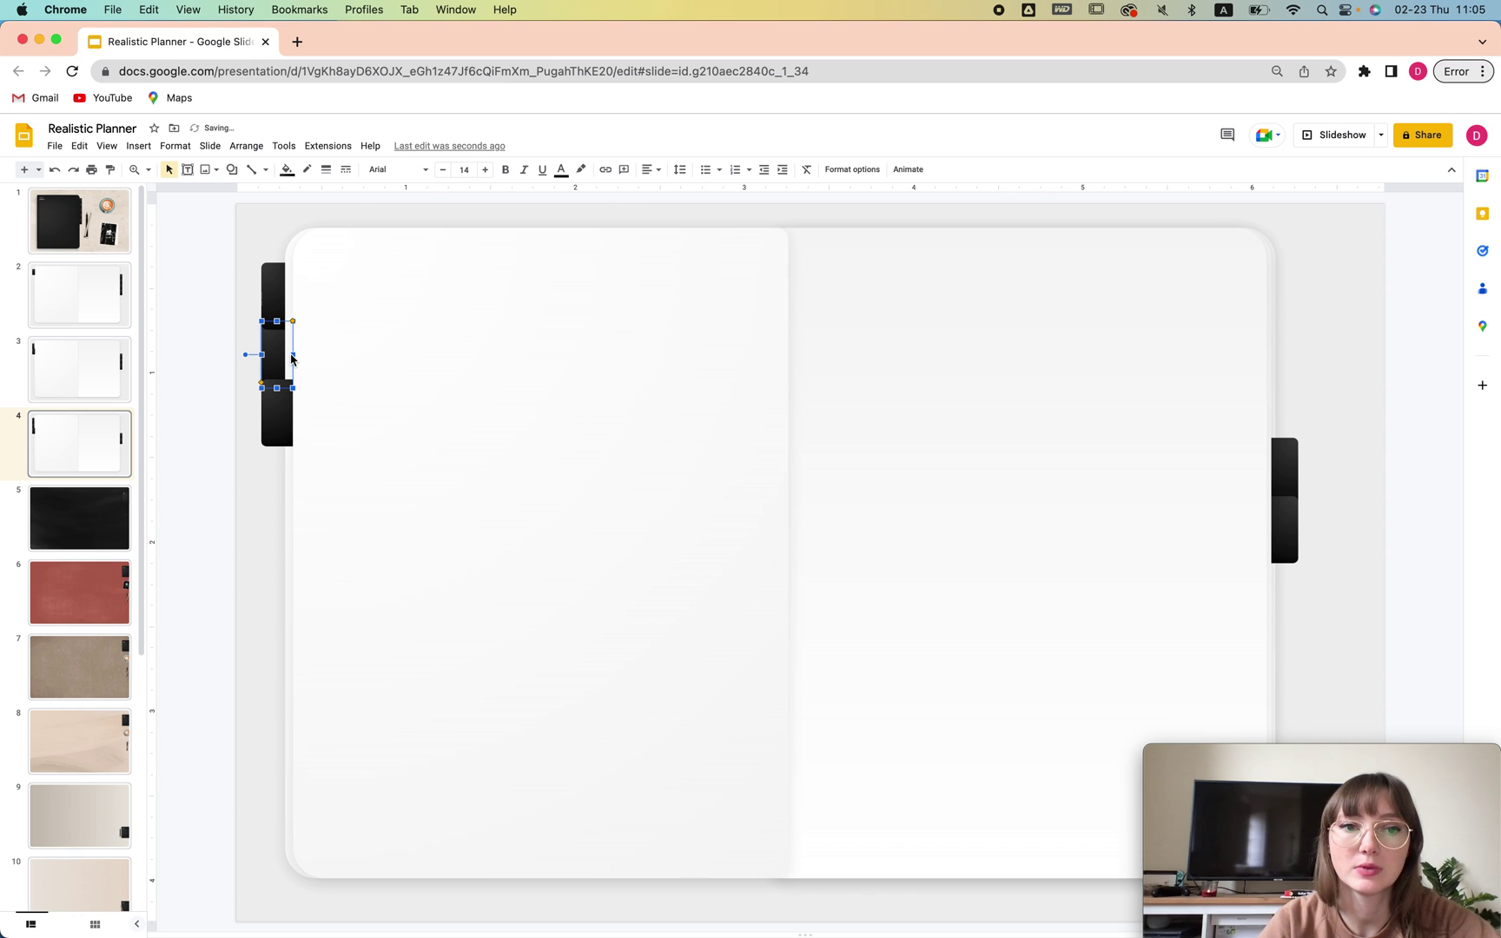
left_click(274, 488)
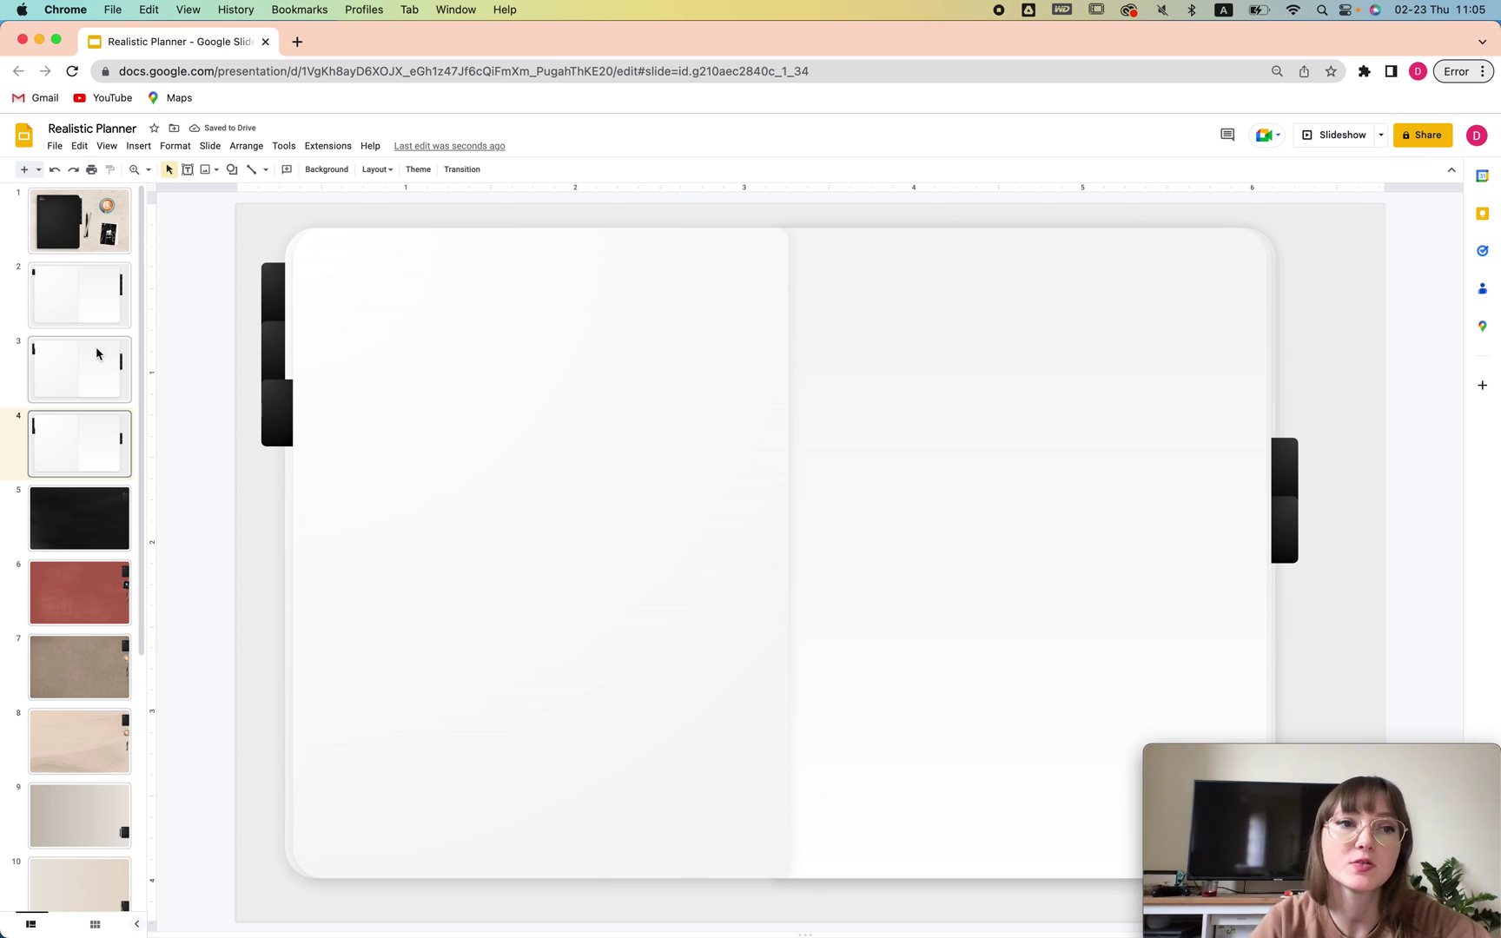
Link slide 3's upper left-page tab to Slide 2
left_click(85, 320)
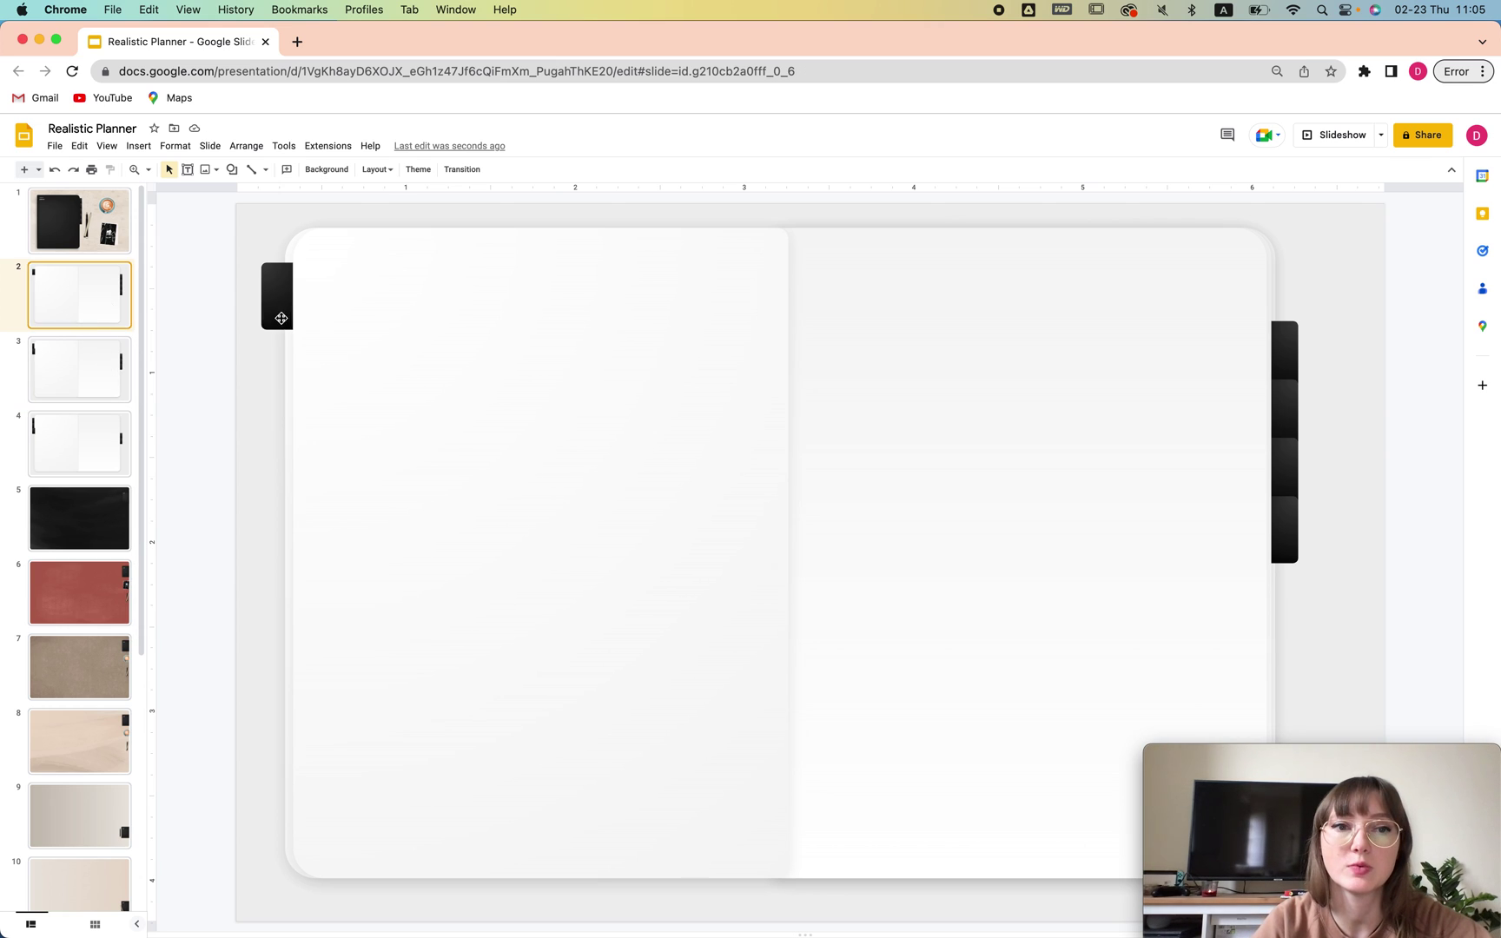
left_click(287, 288)
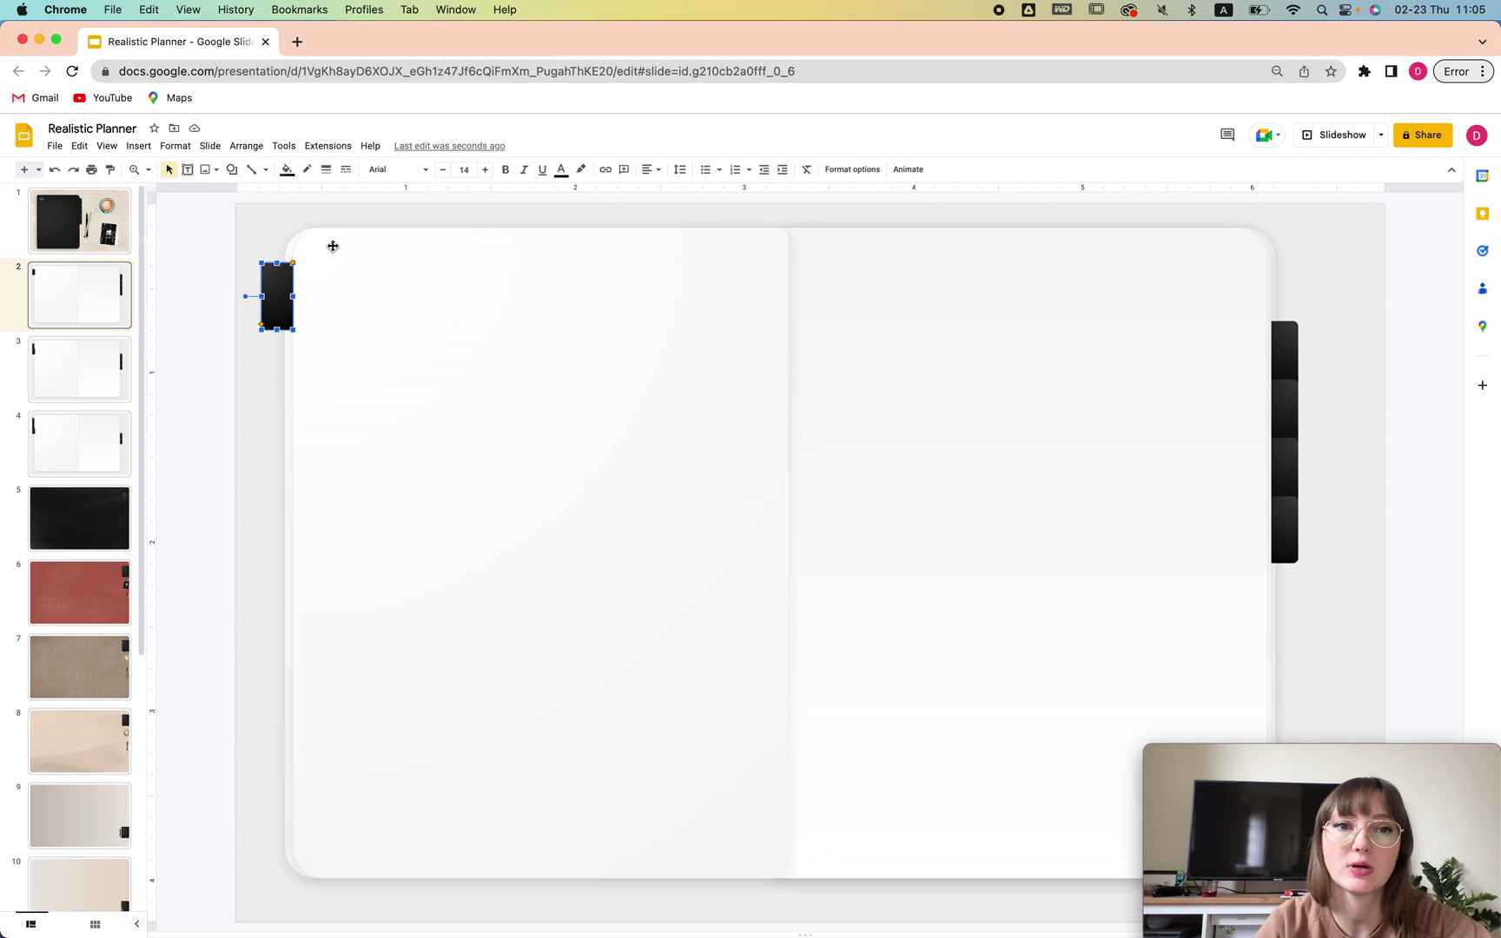
left_click(91, 367)
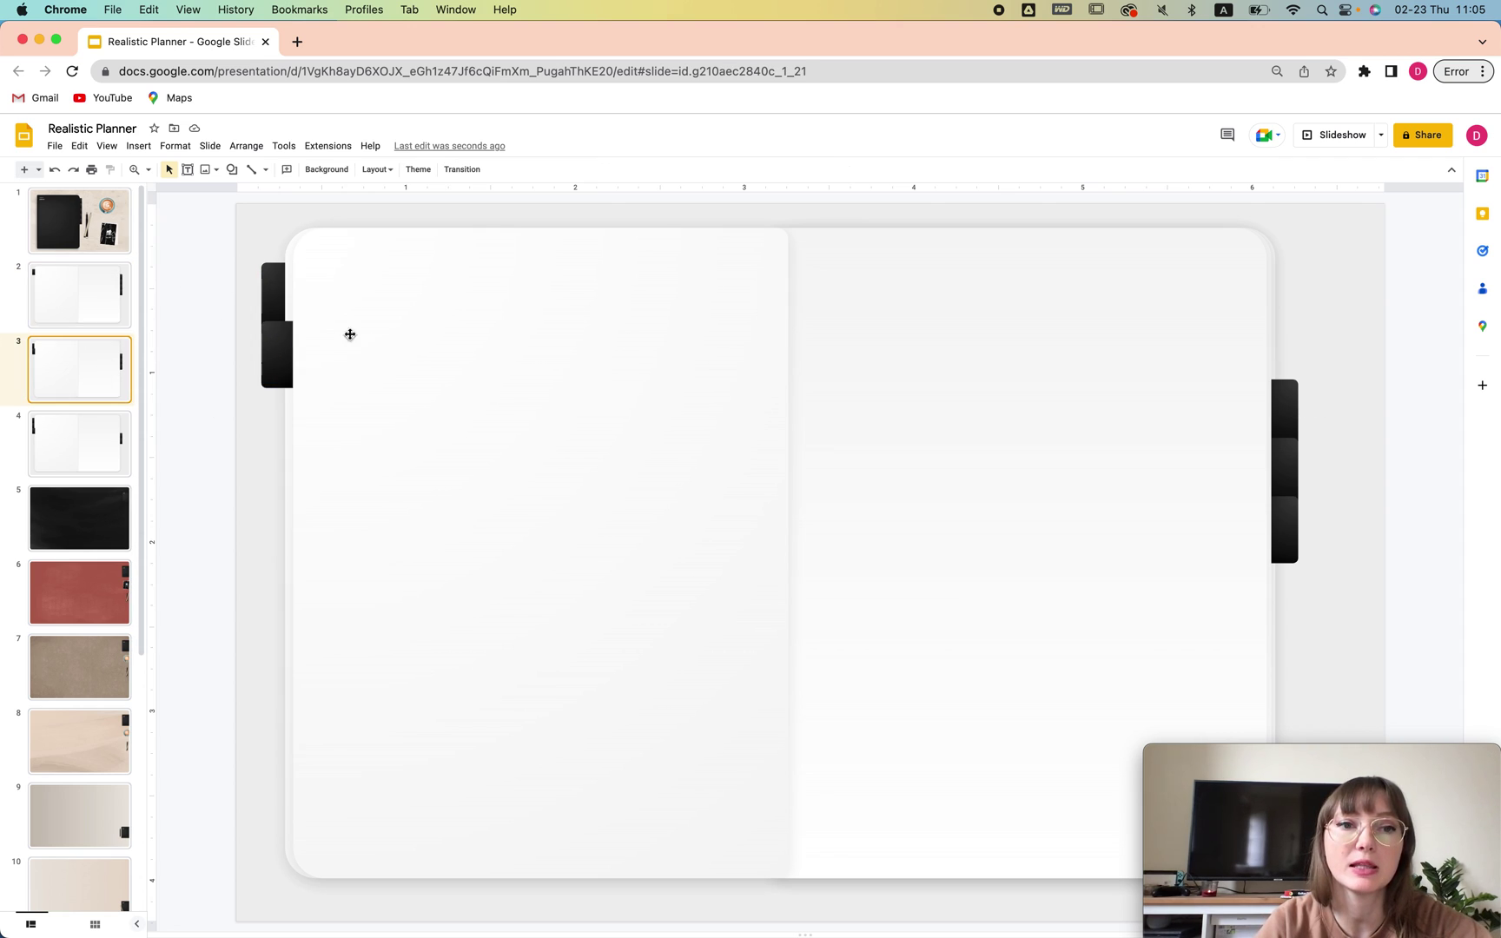
left_click(265, 286)
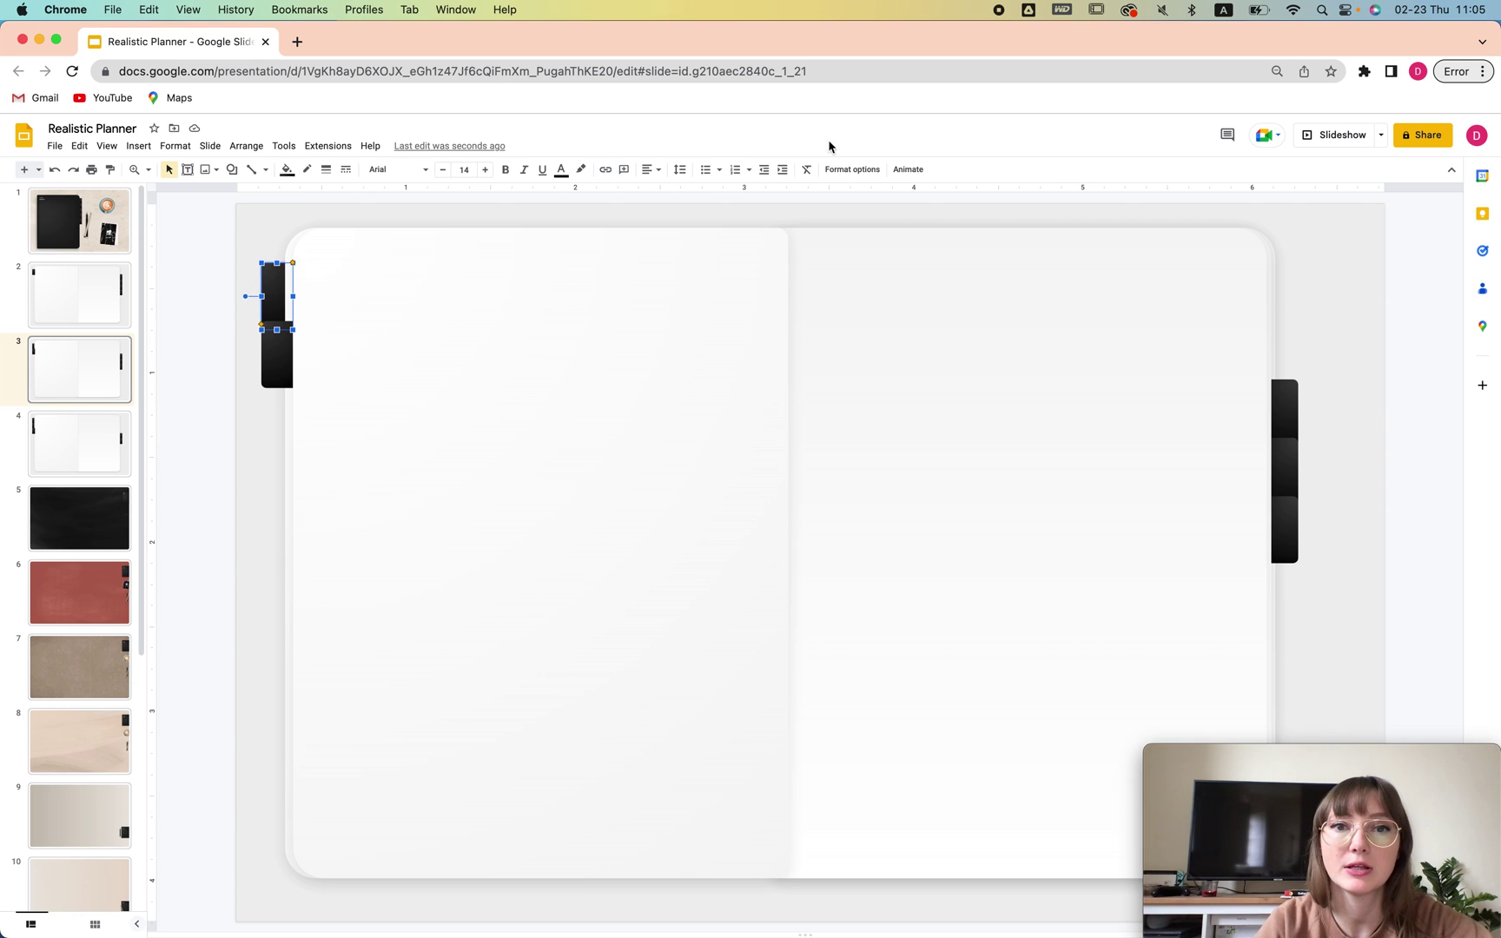
left_click(609, 169)
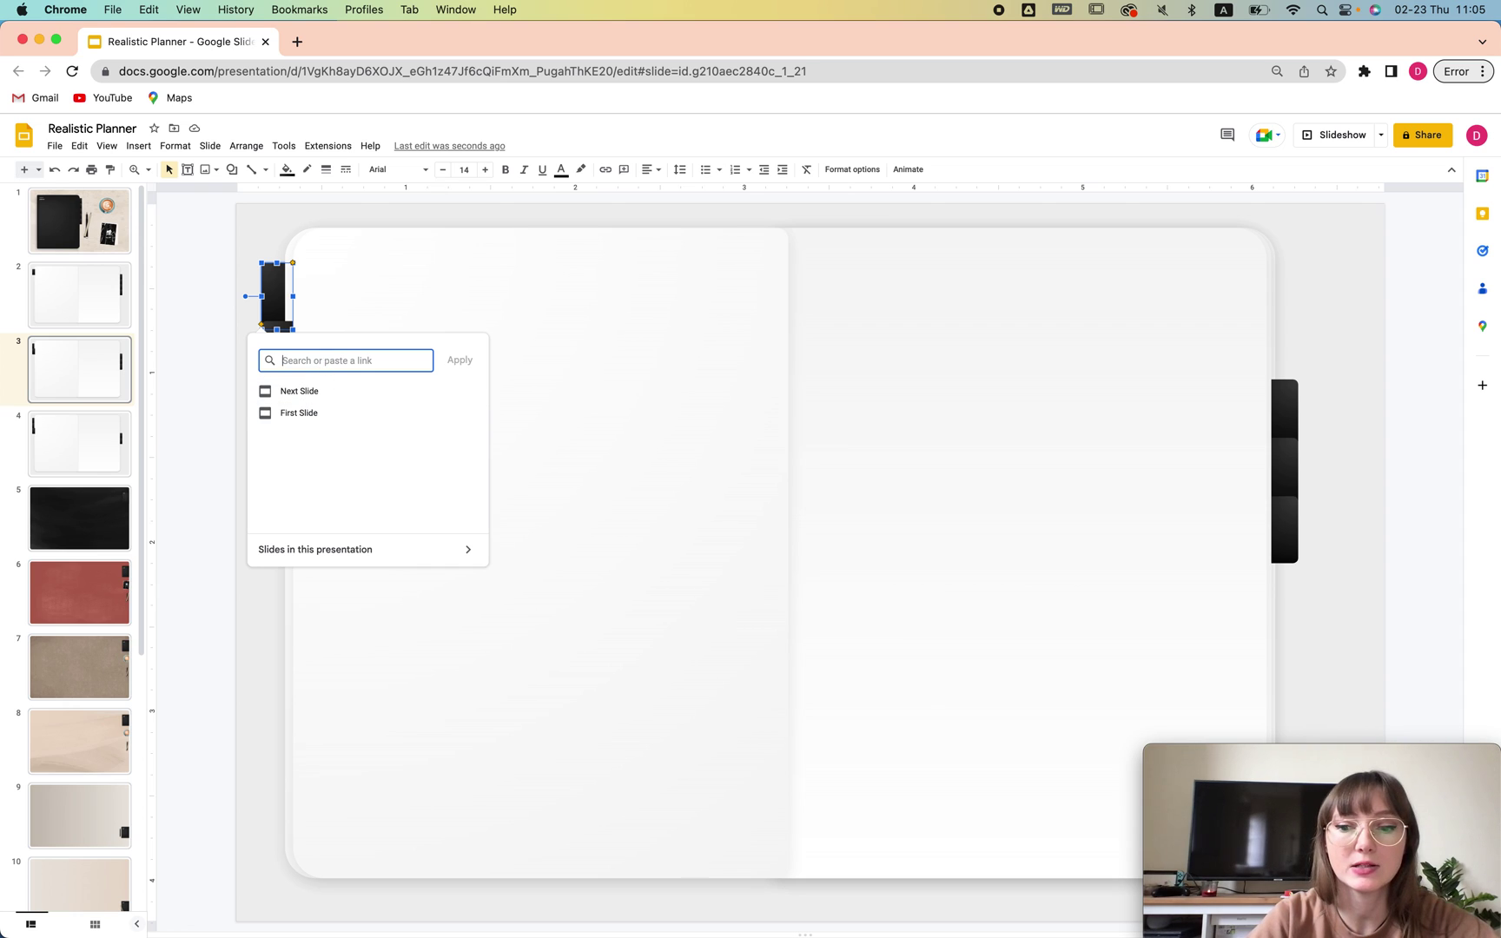
type("slide")
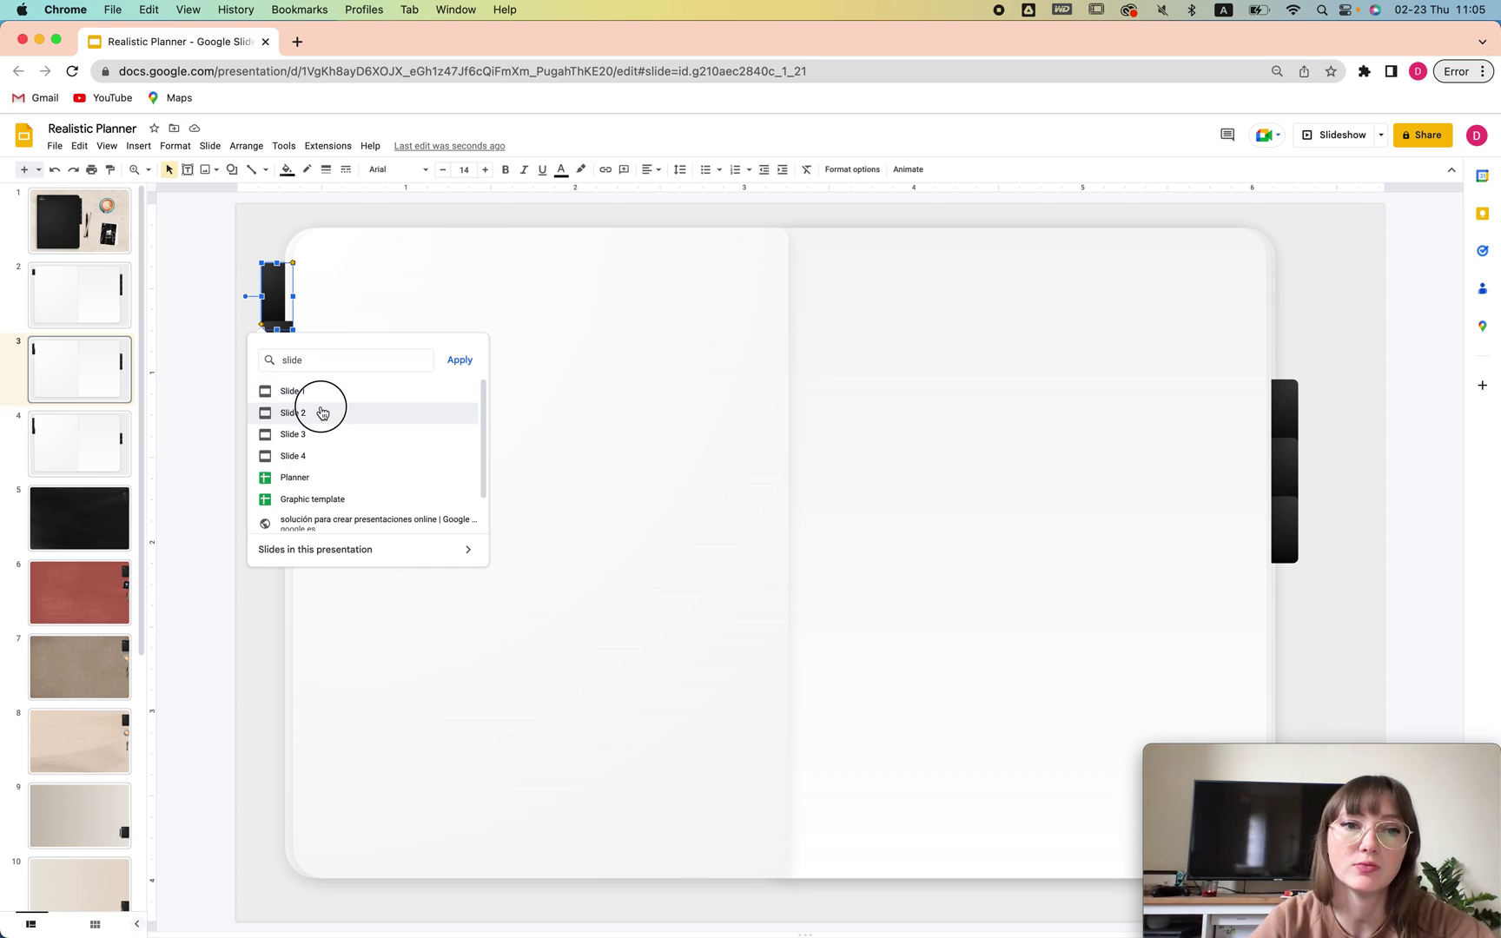
left_click(321, 413)
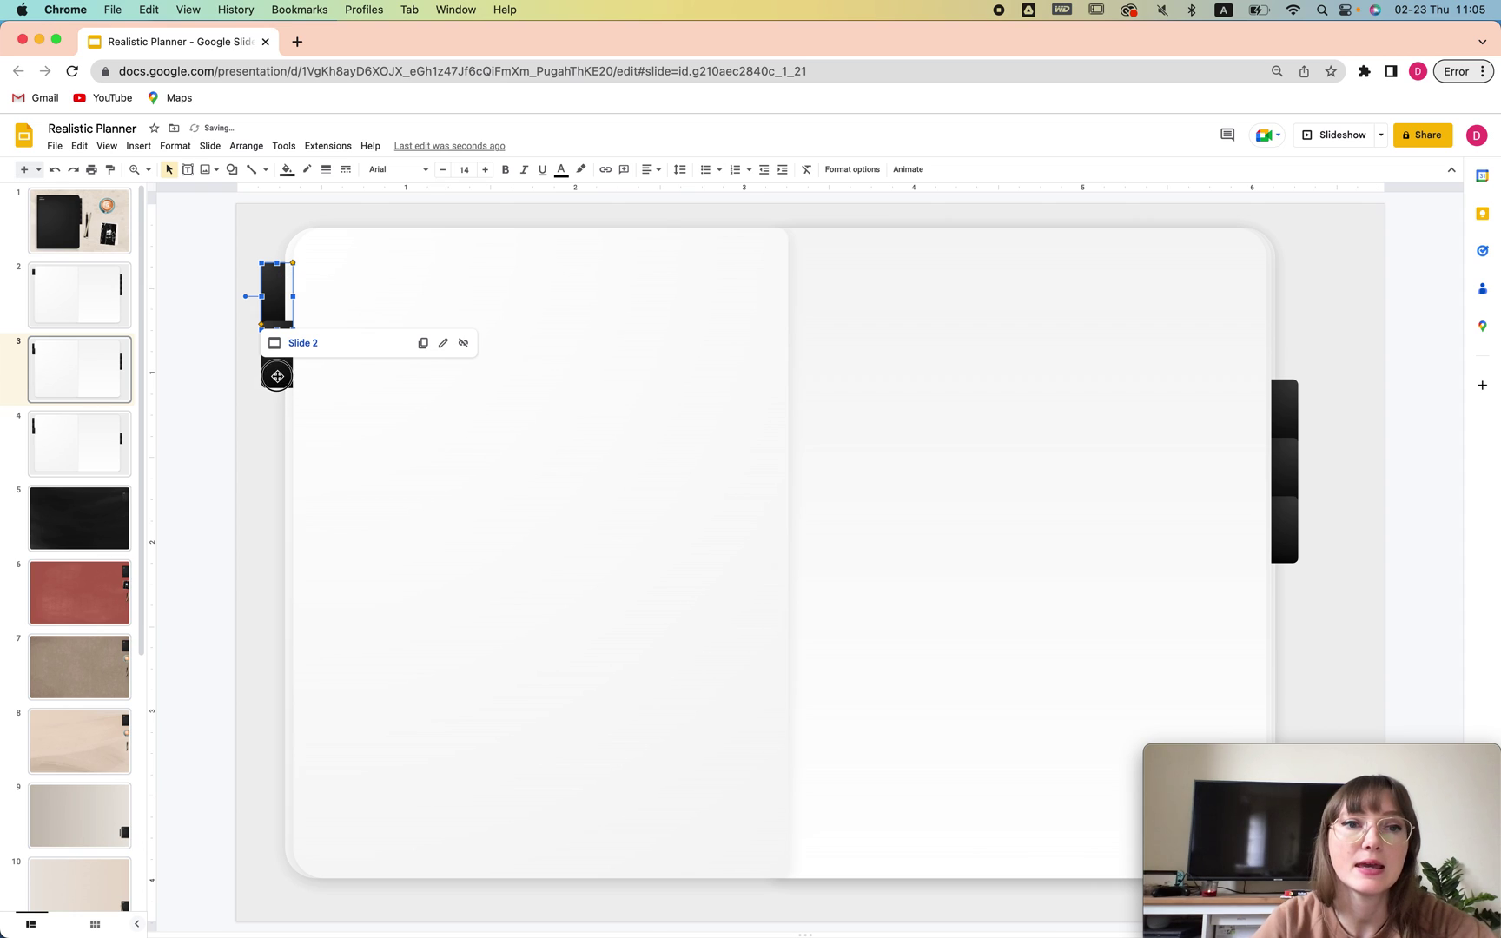
Link slide 4's uppermost left-page tab to Slide 2
left_click(277, 376)
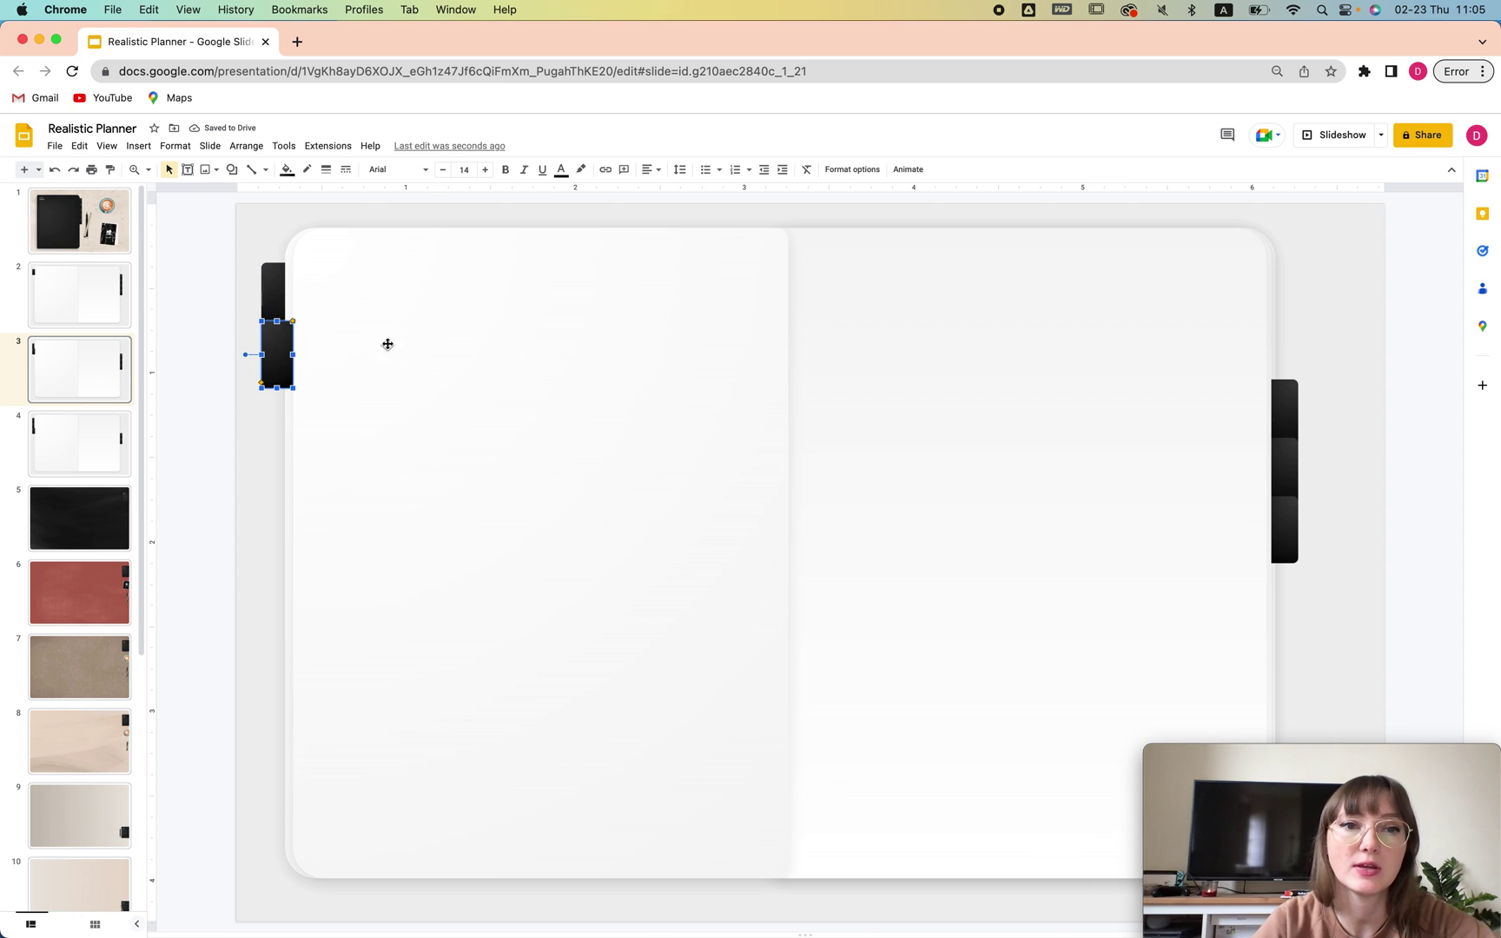
left_click(1285, 414)
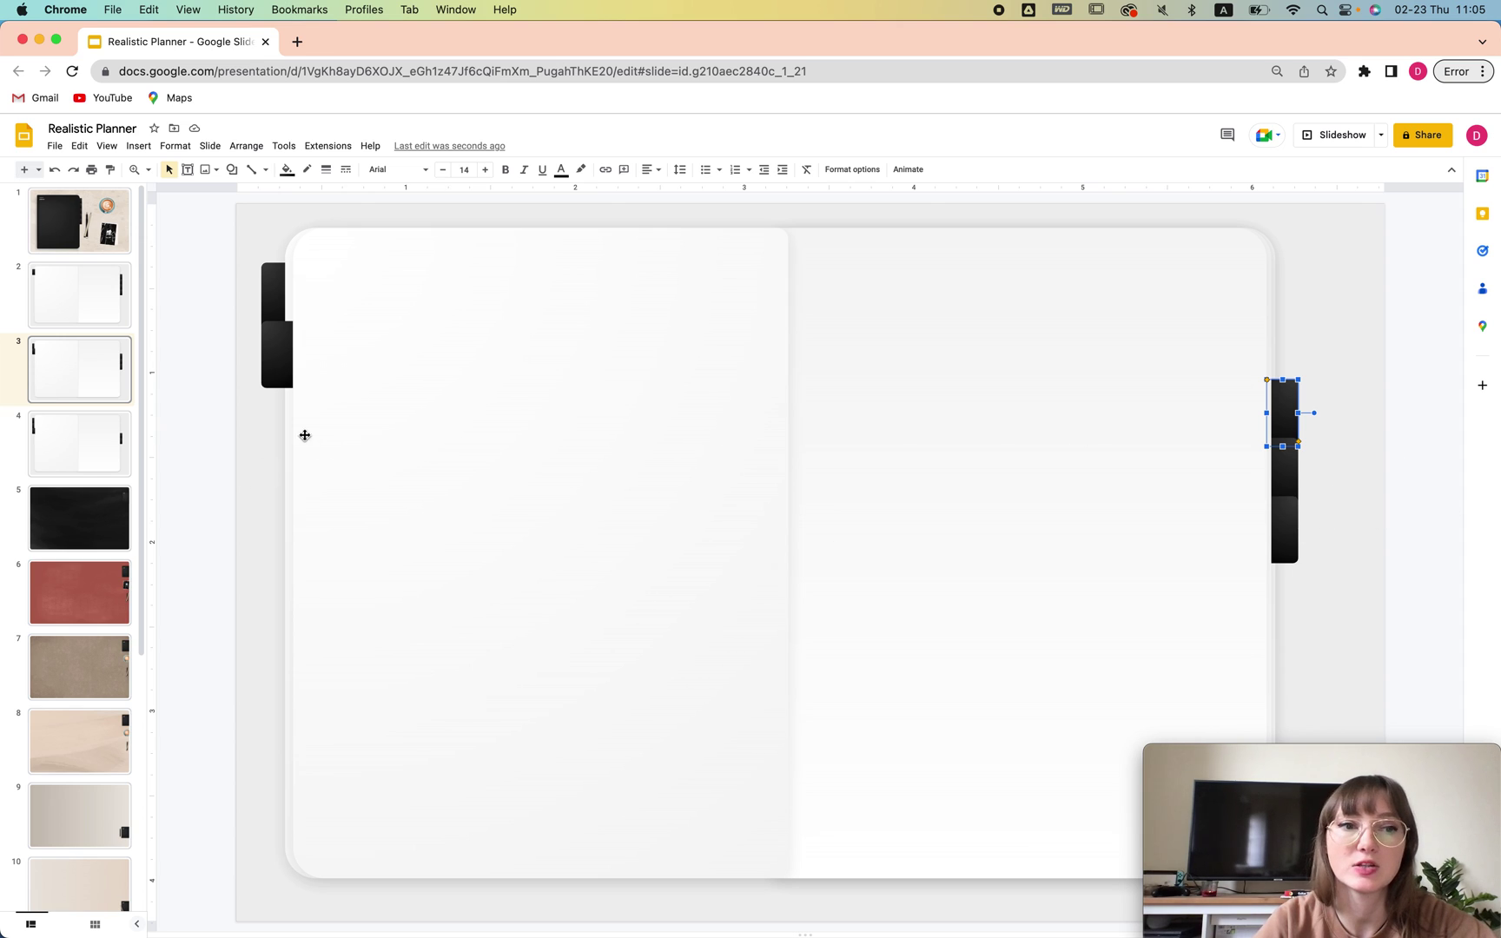
left_click(82, 430)
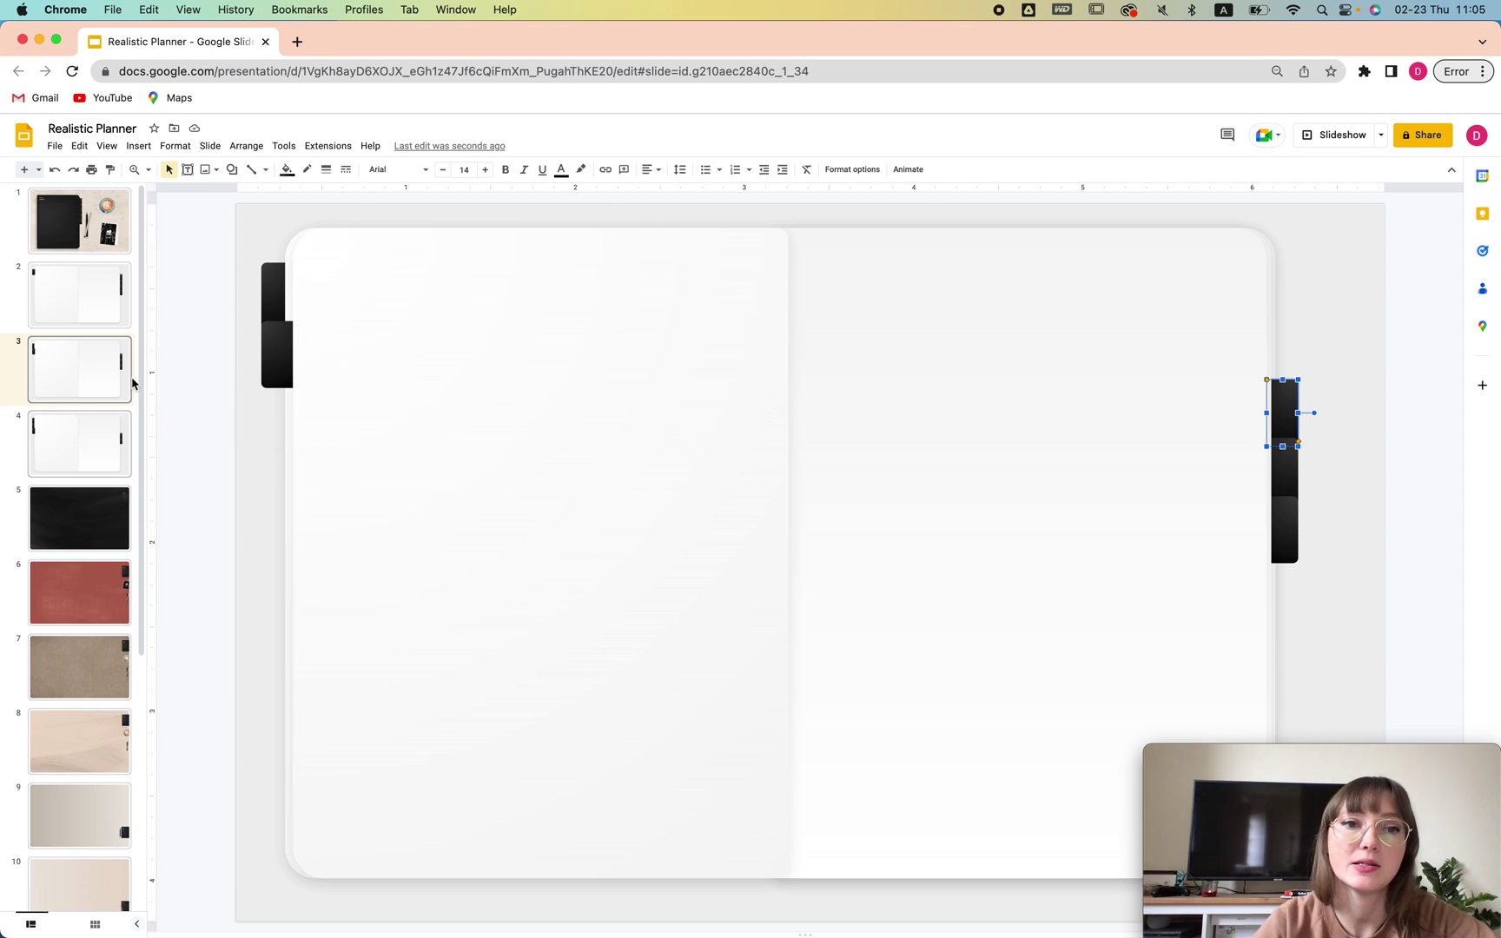
left_click(280, 293)
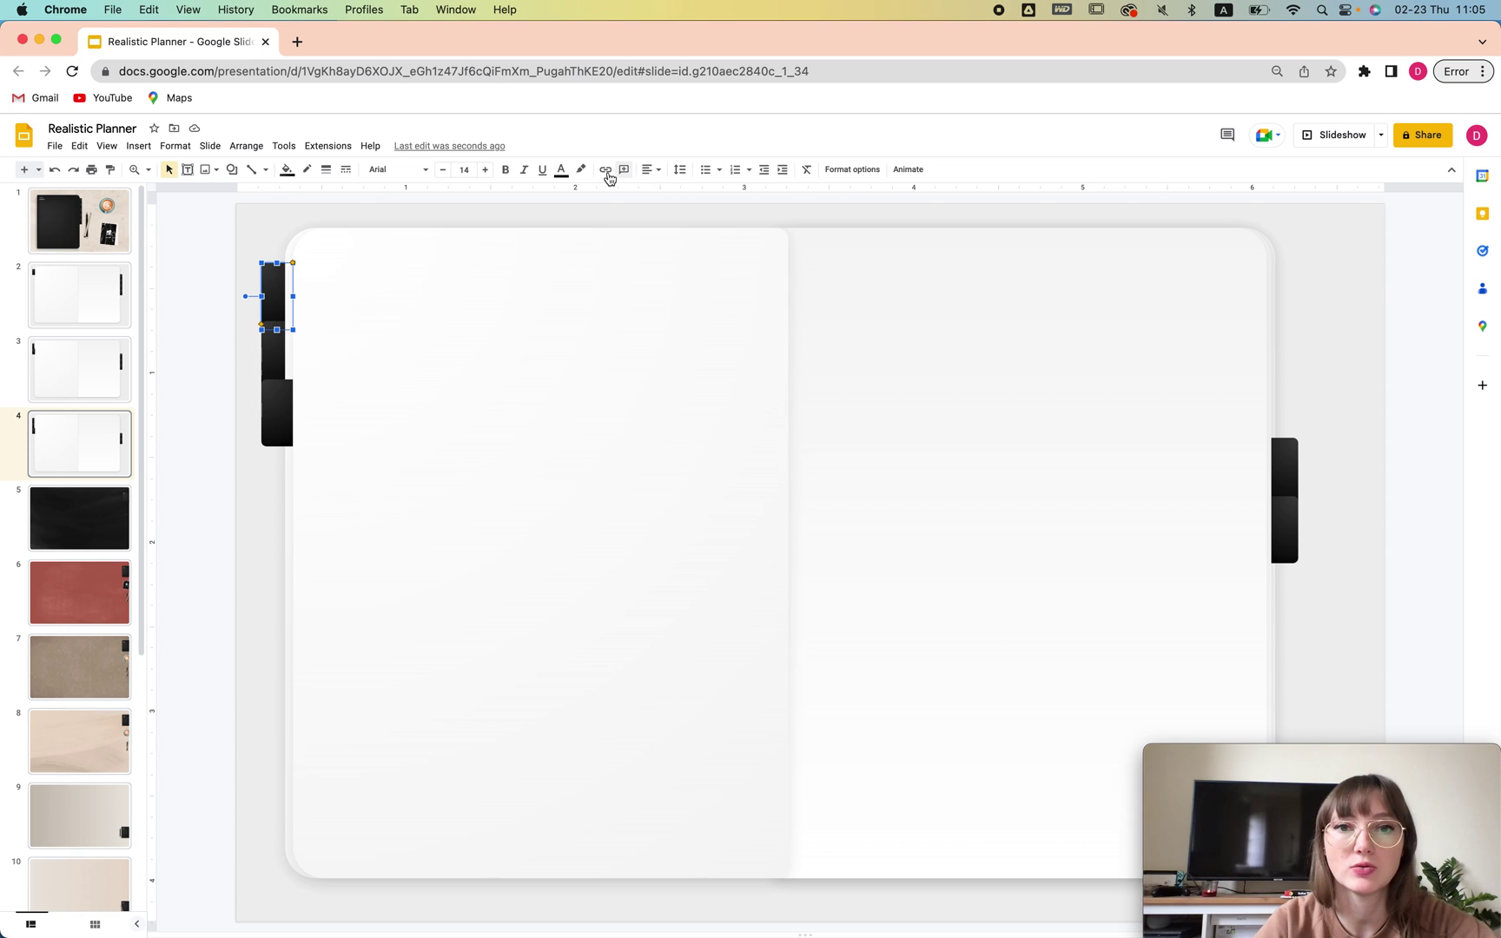
left_click(606, 170)
type("slide 2")
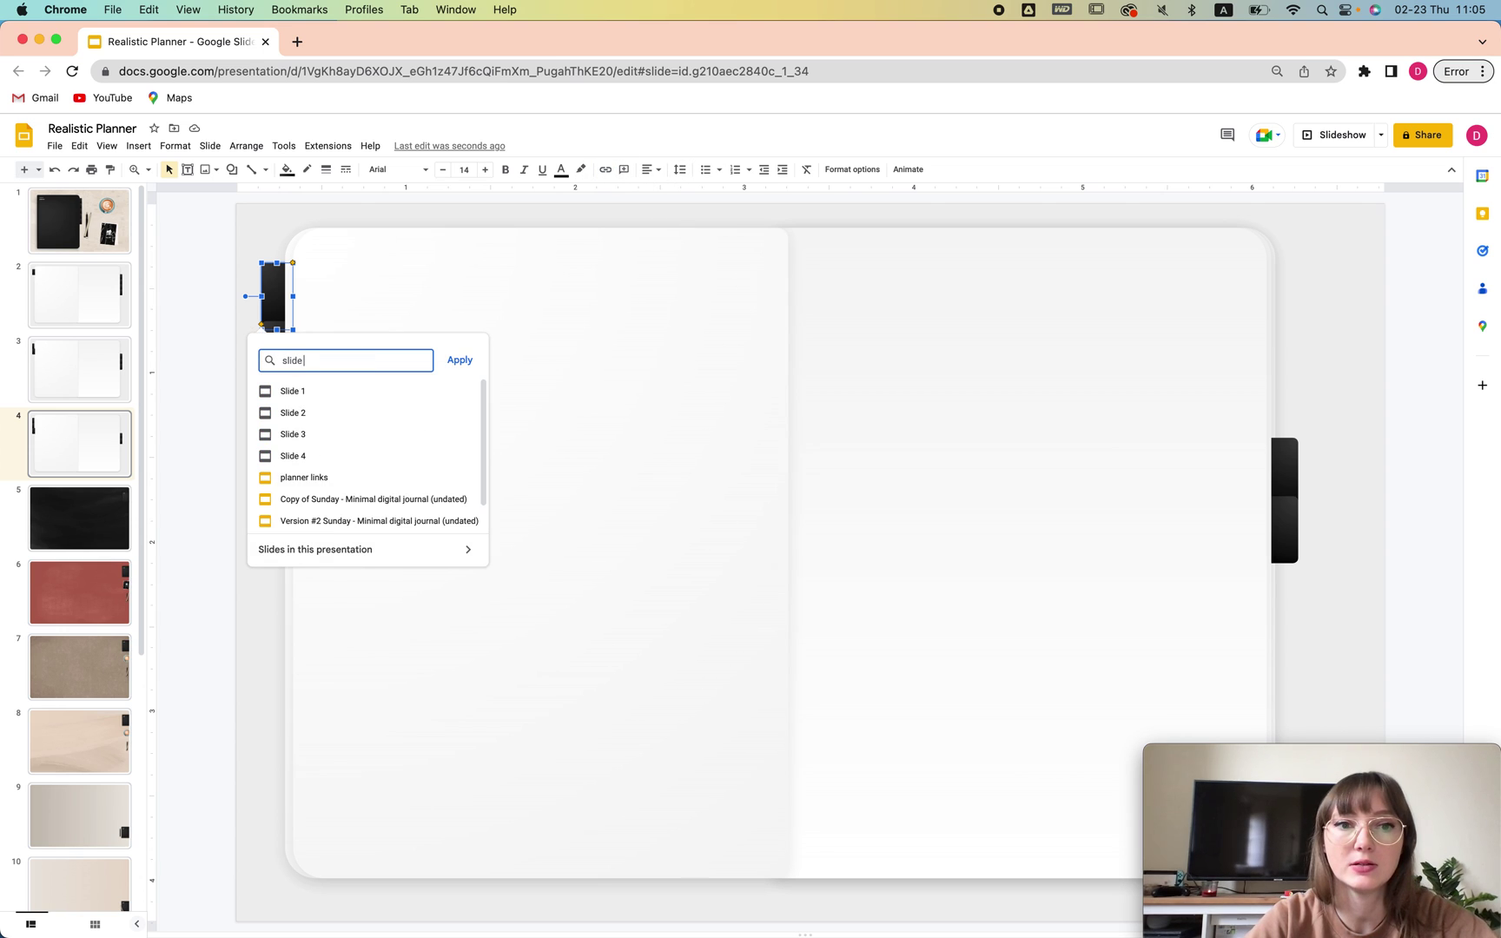
left_click(408, 395)
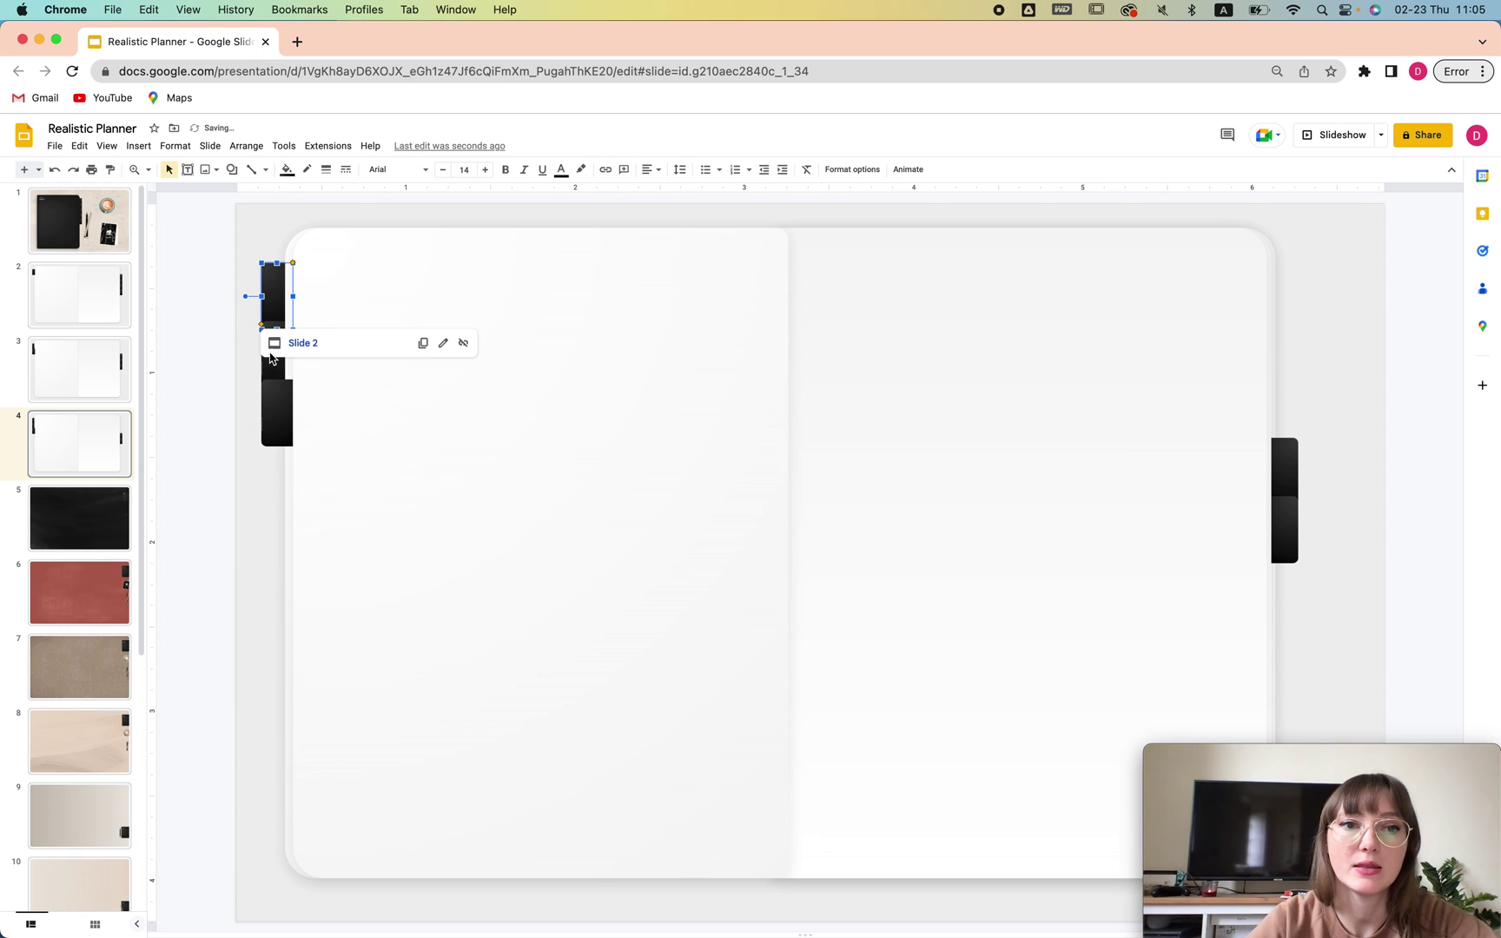
Link slide 4's middle left-page tab to Slide 3
left_click(274, 370)
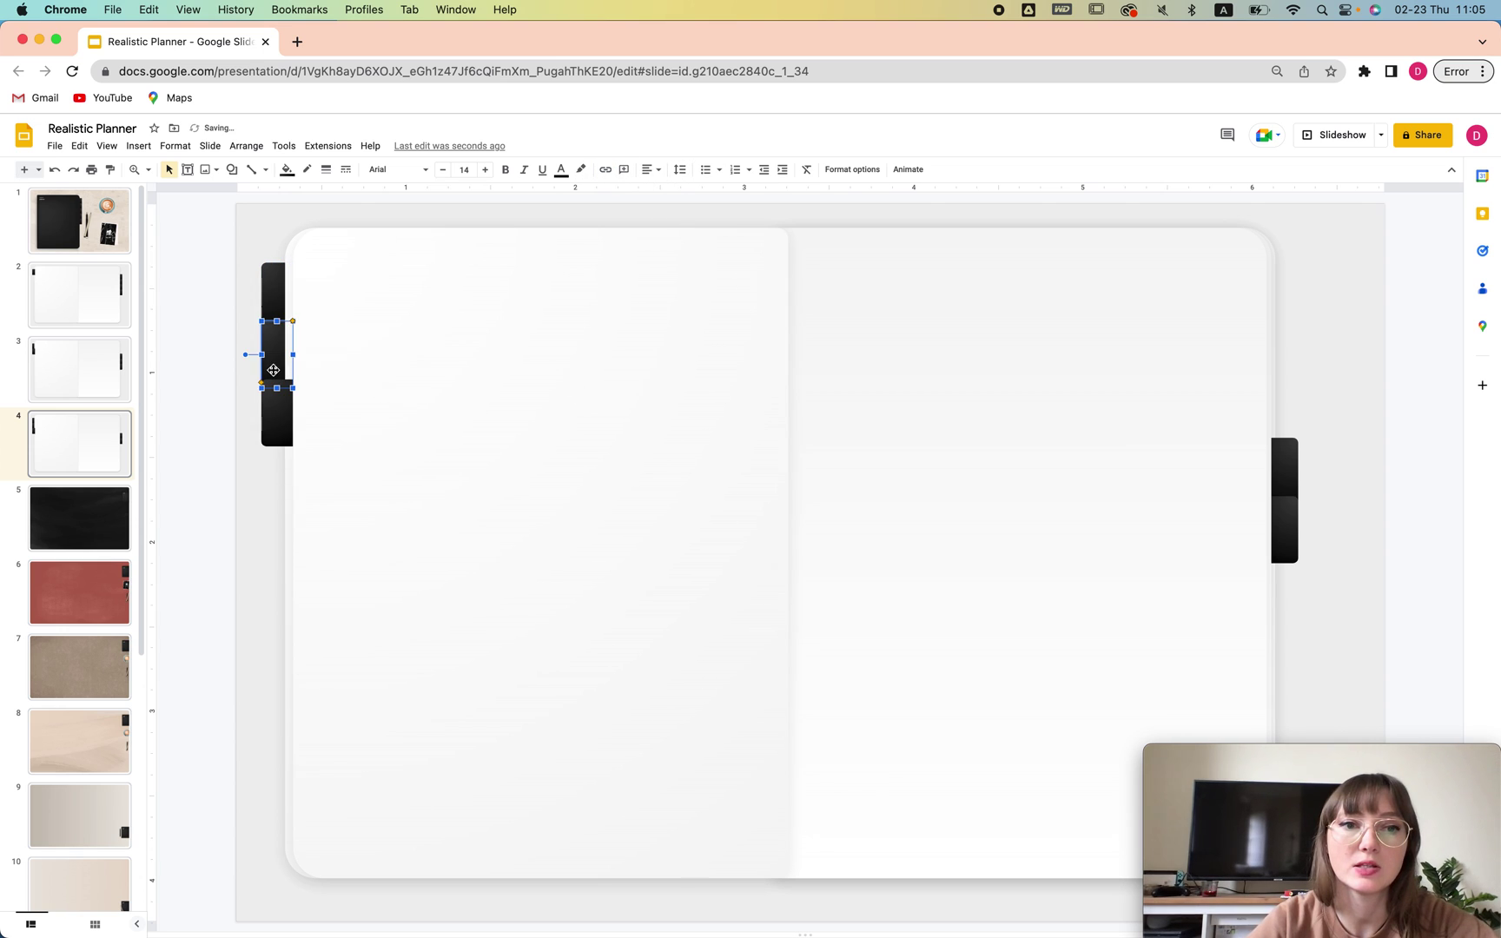
left_click(606, 170)
type("slide 3")
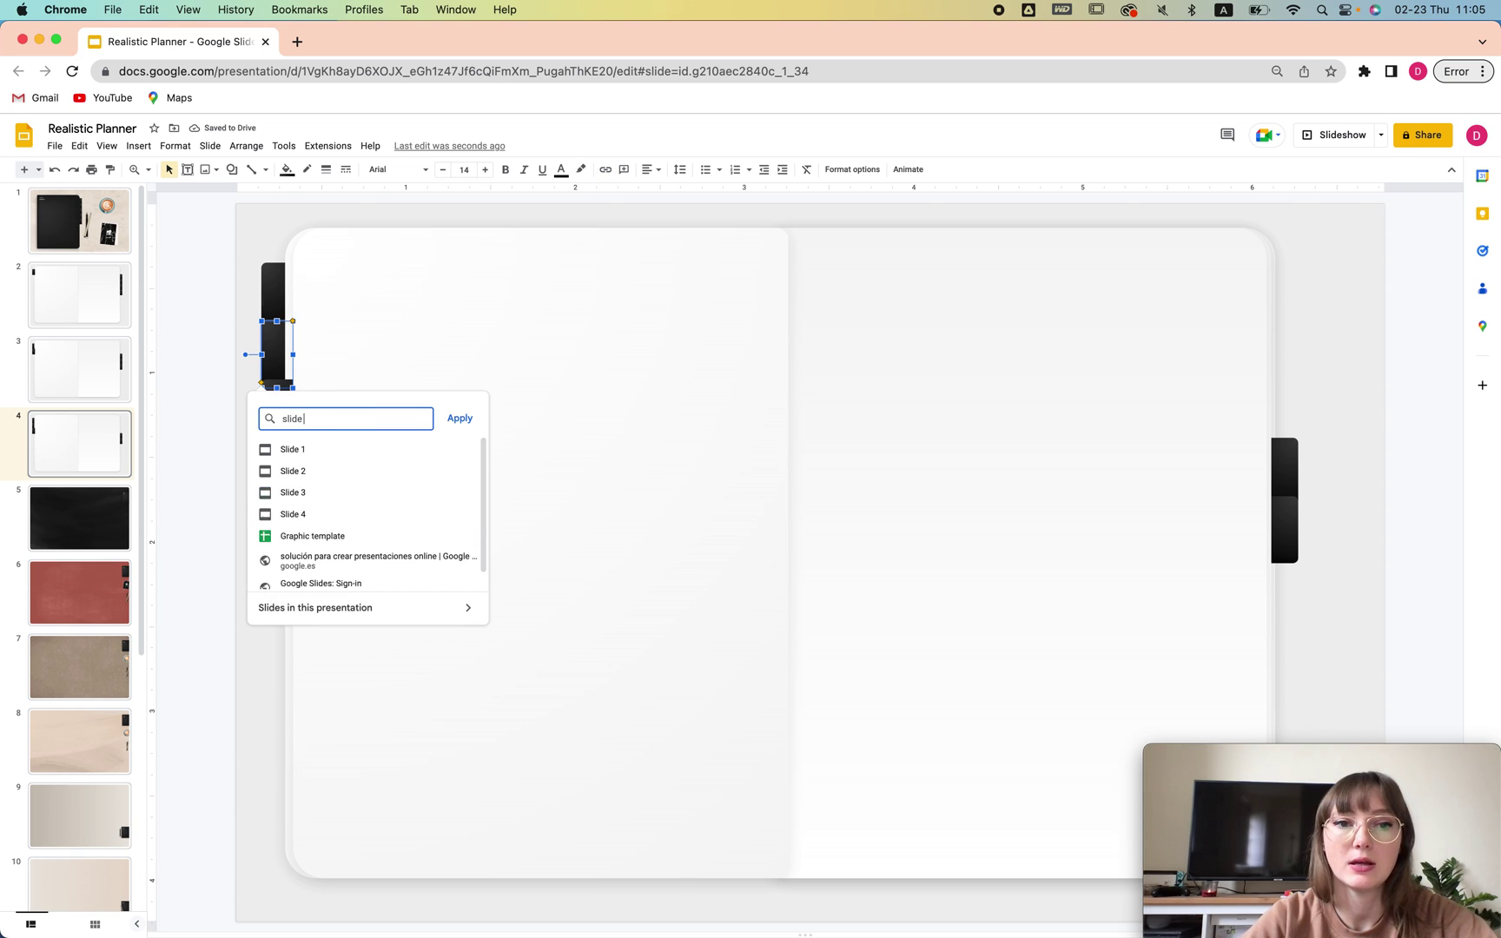
left_click(355, 458)
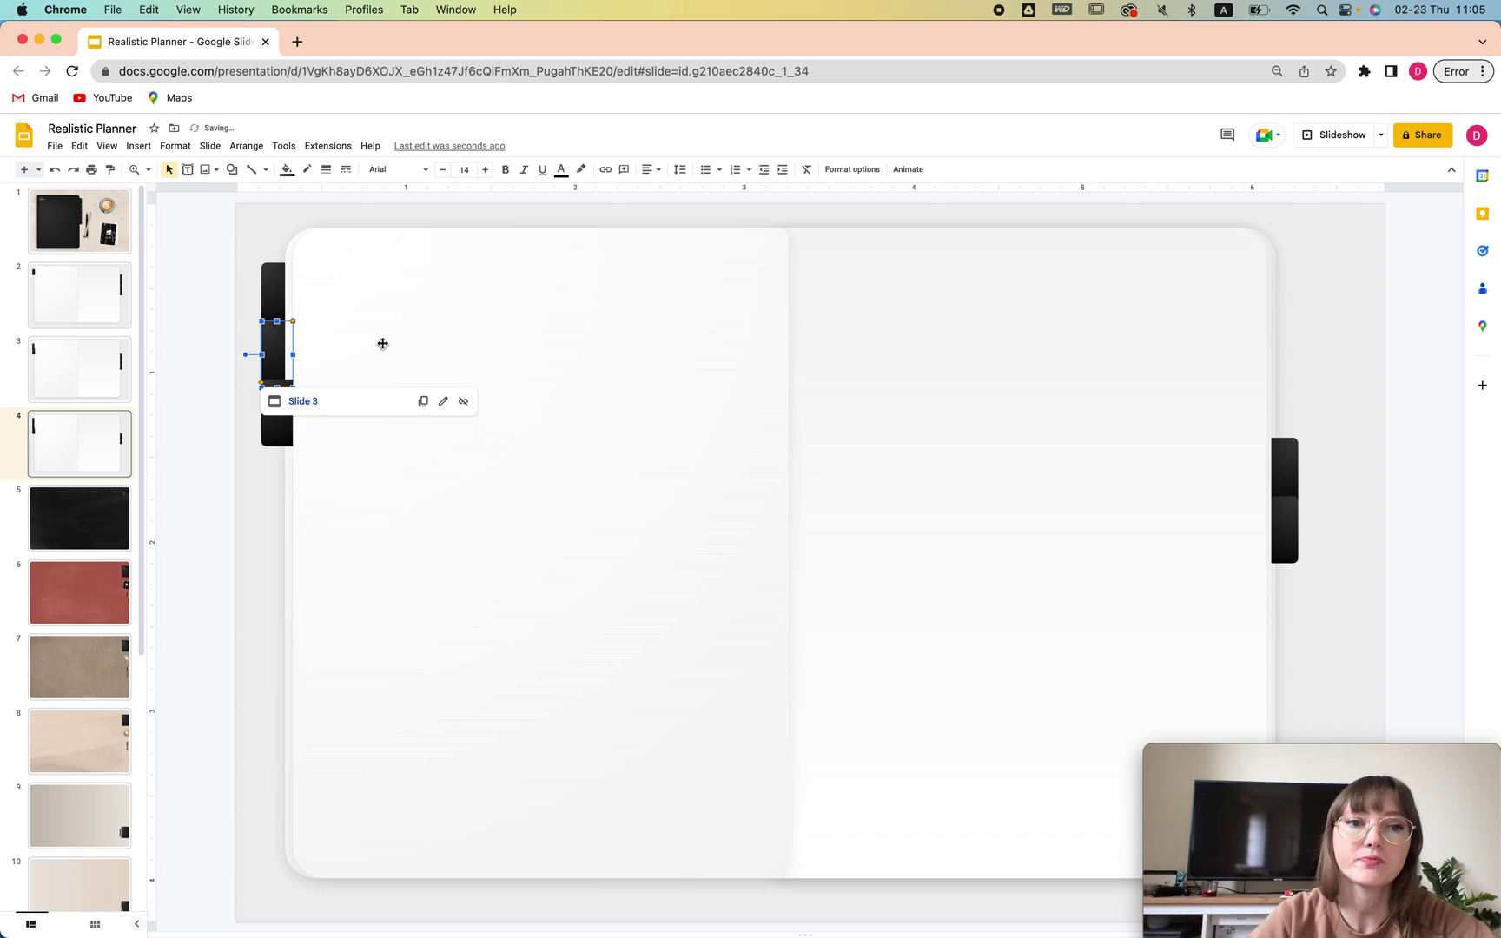
left_click(321, 552)
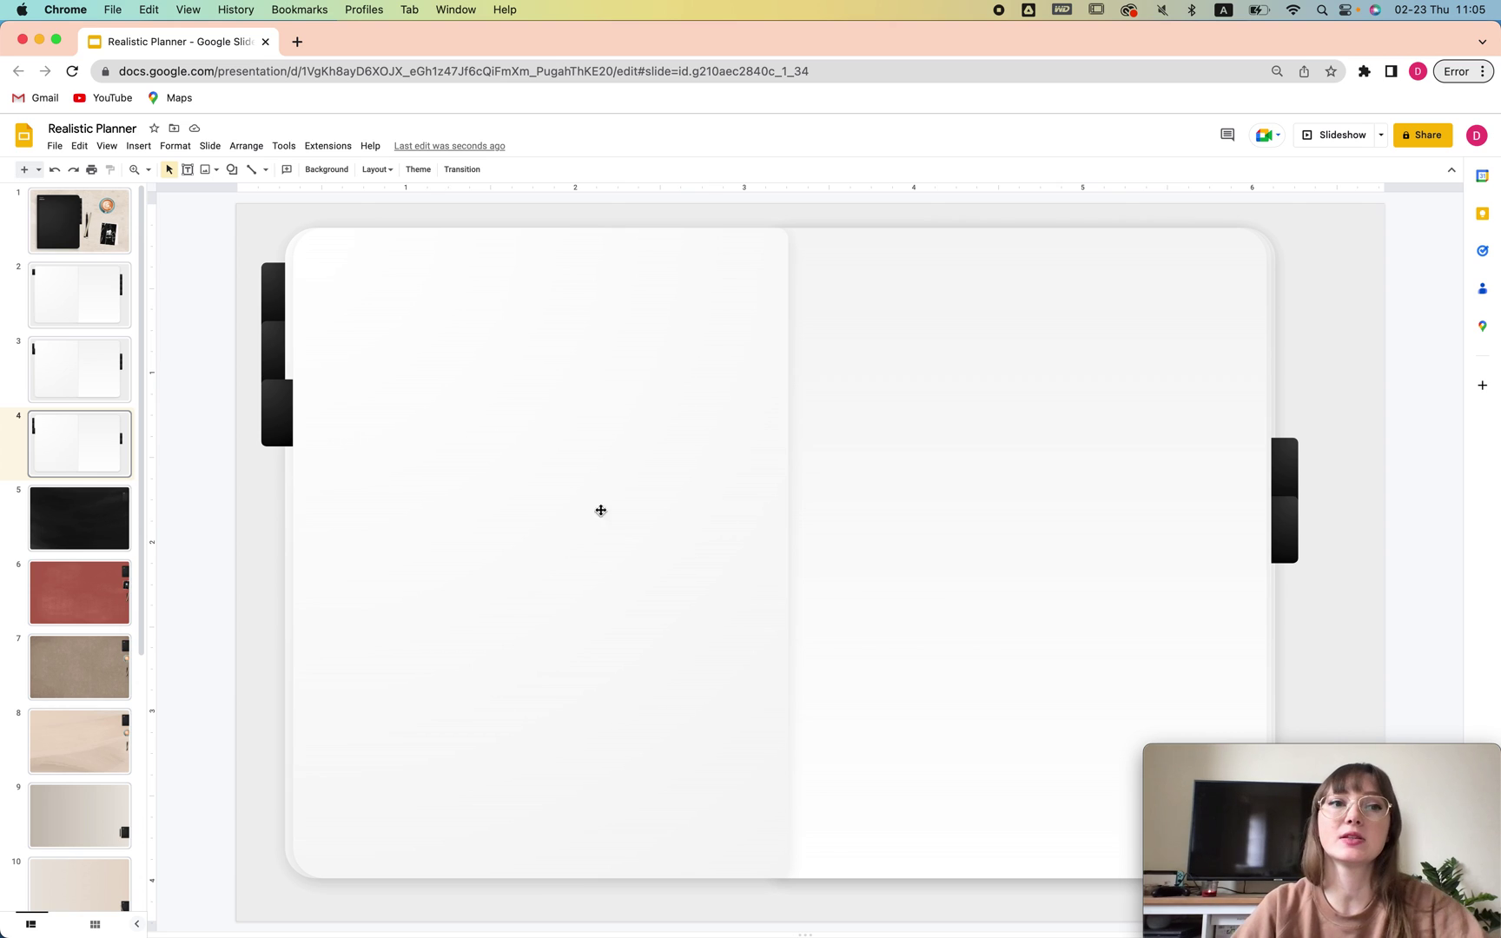
Check the coffee cup picture's link on the cover slide without changing it, and go to slide 2
left_click(92, 229)
left_click(1150, 336)
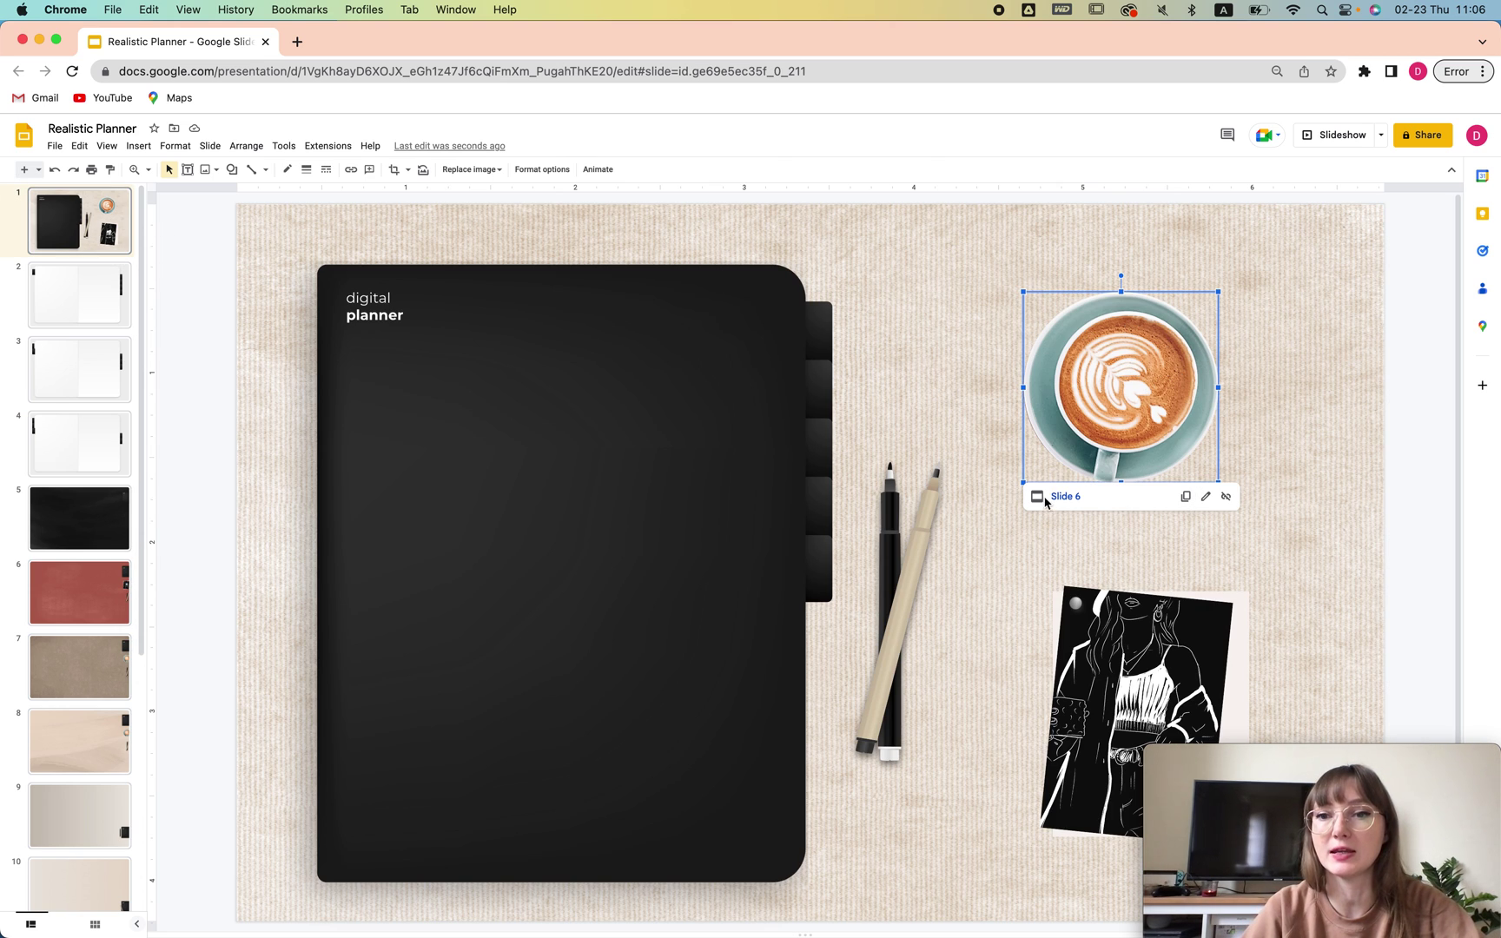
left_click(350, 169)
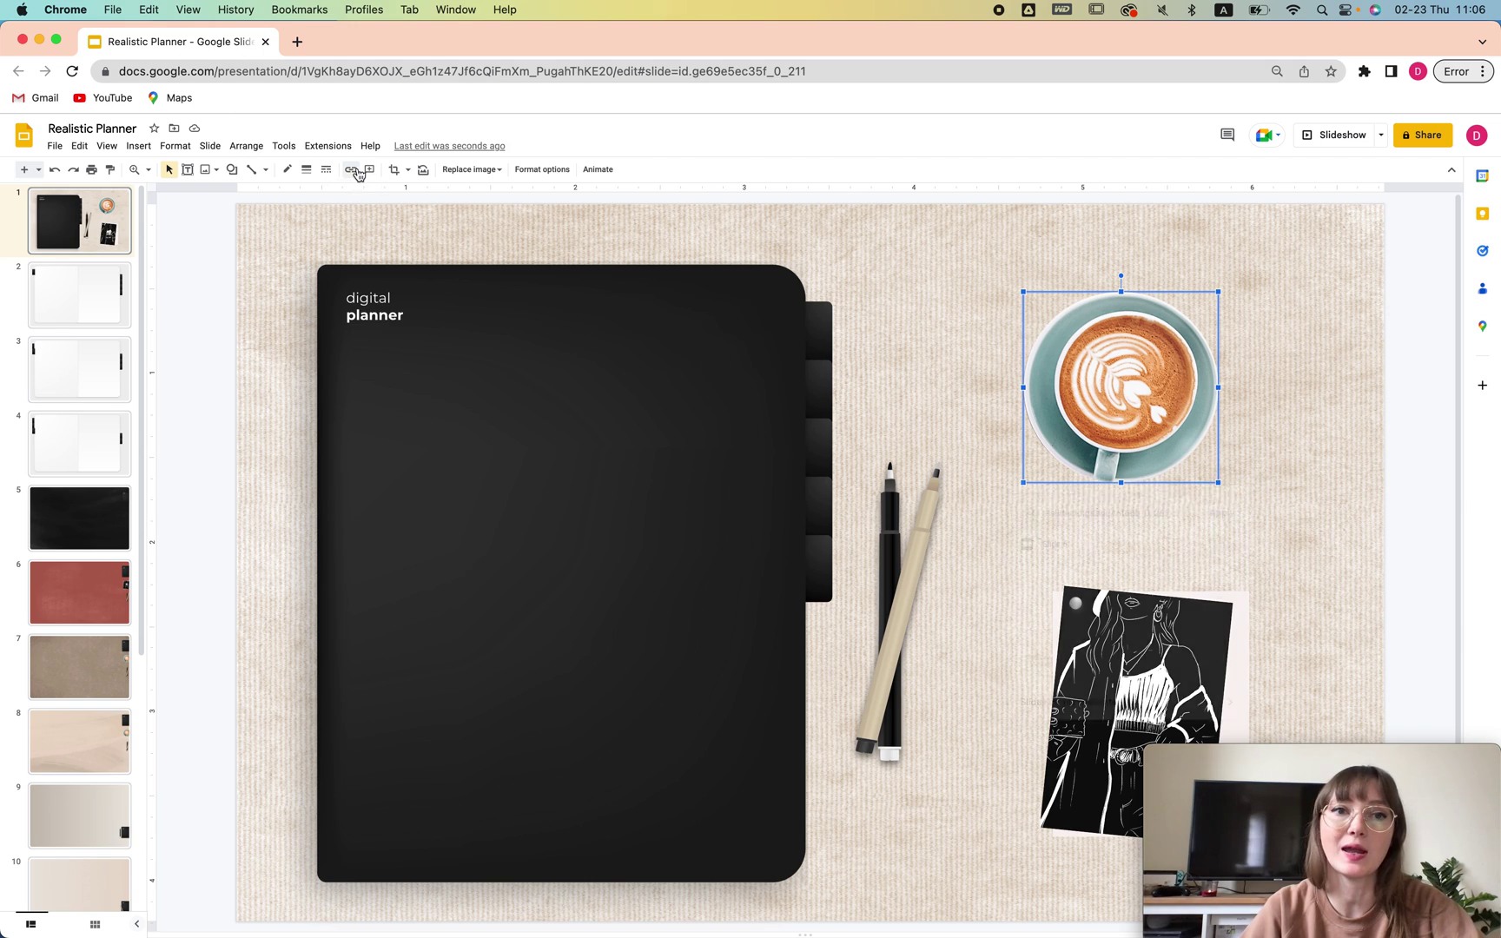
left_click(1290, 388)
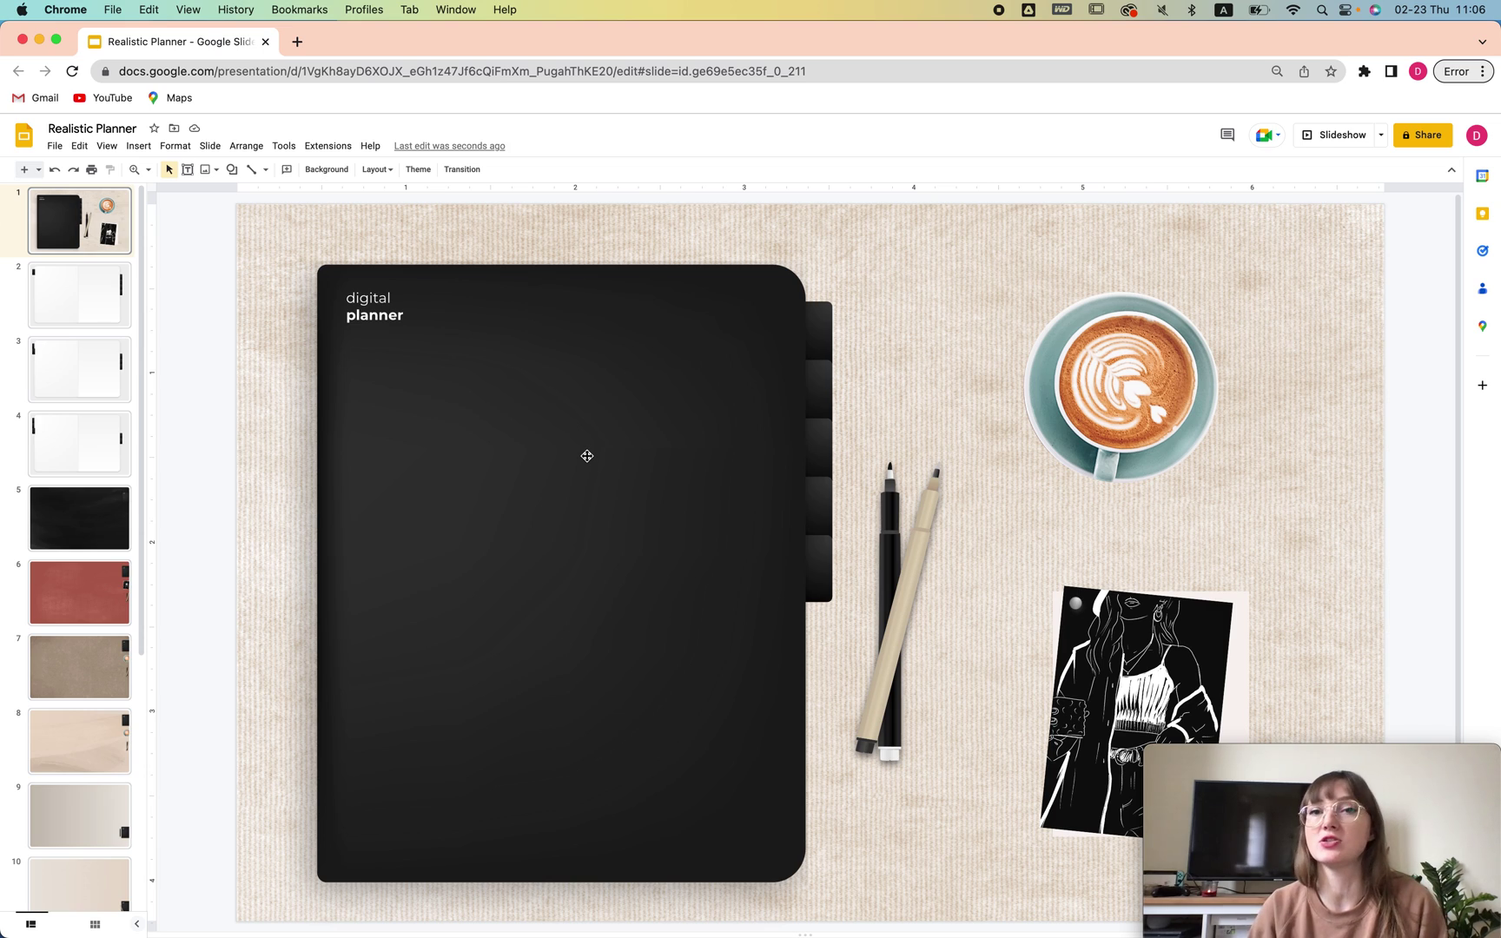
left_click(76, 297)
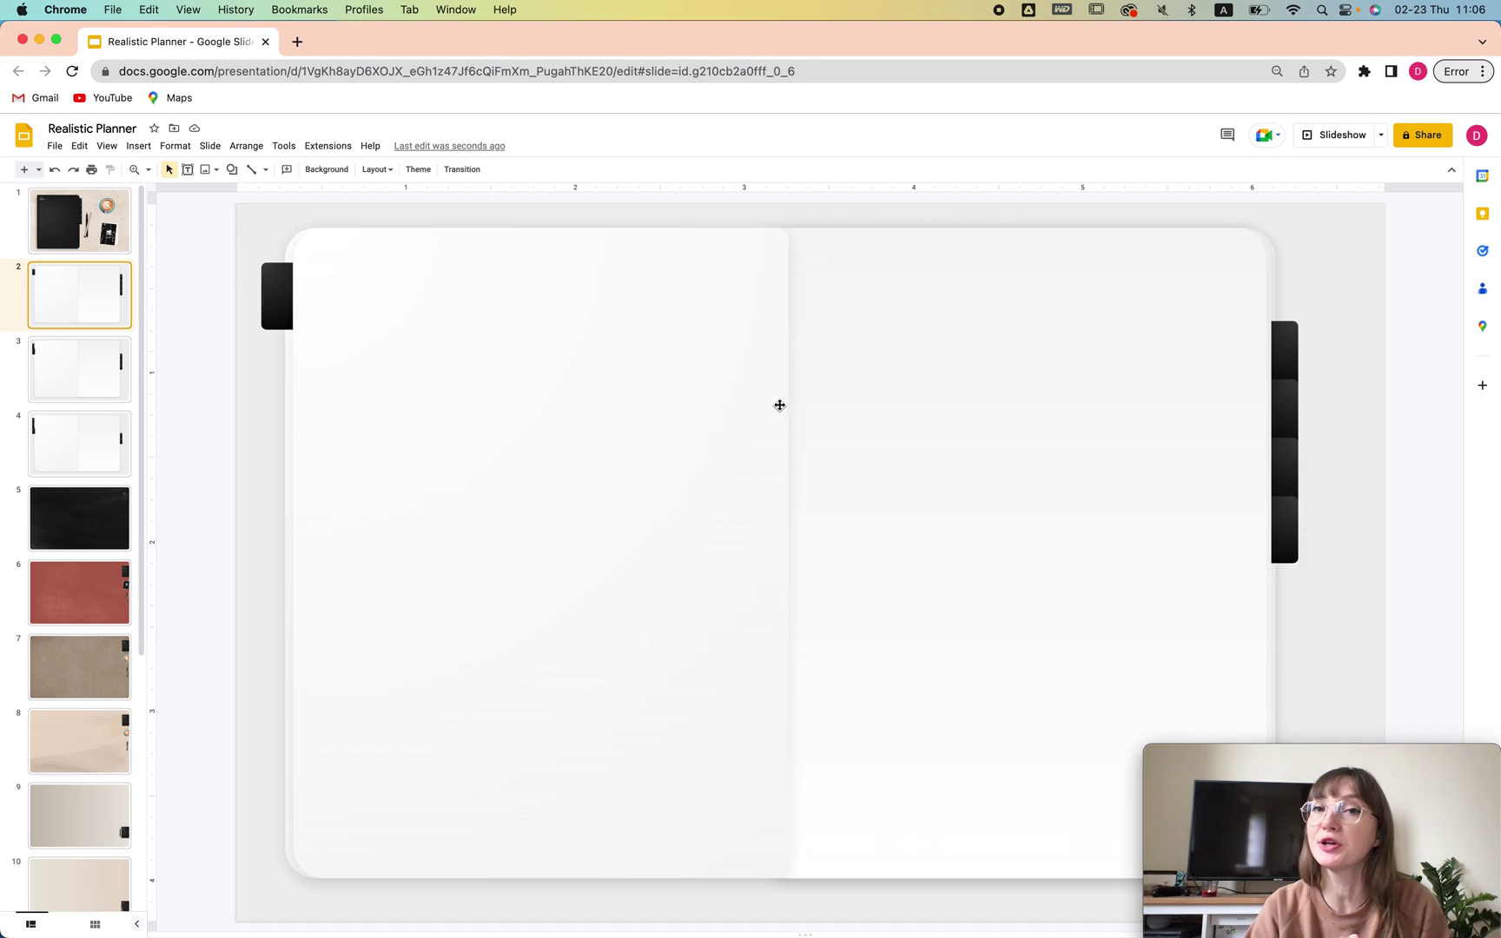